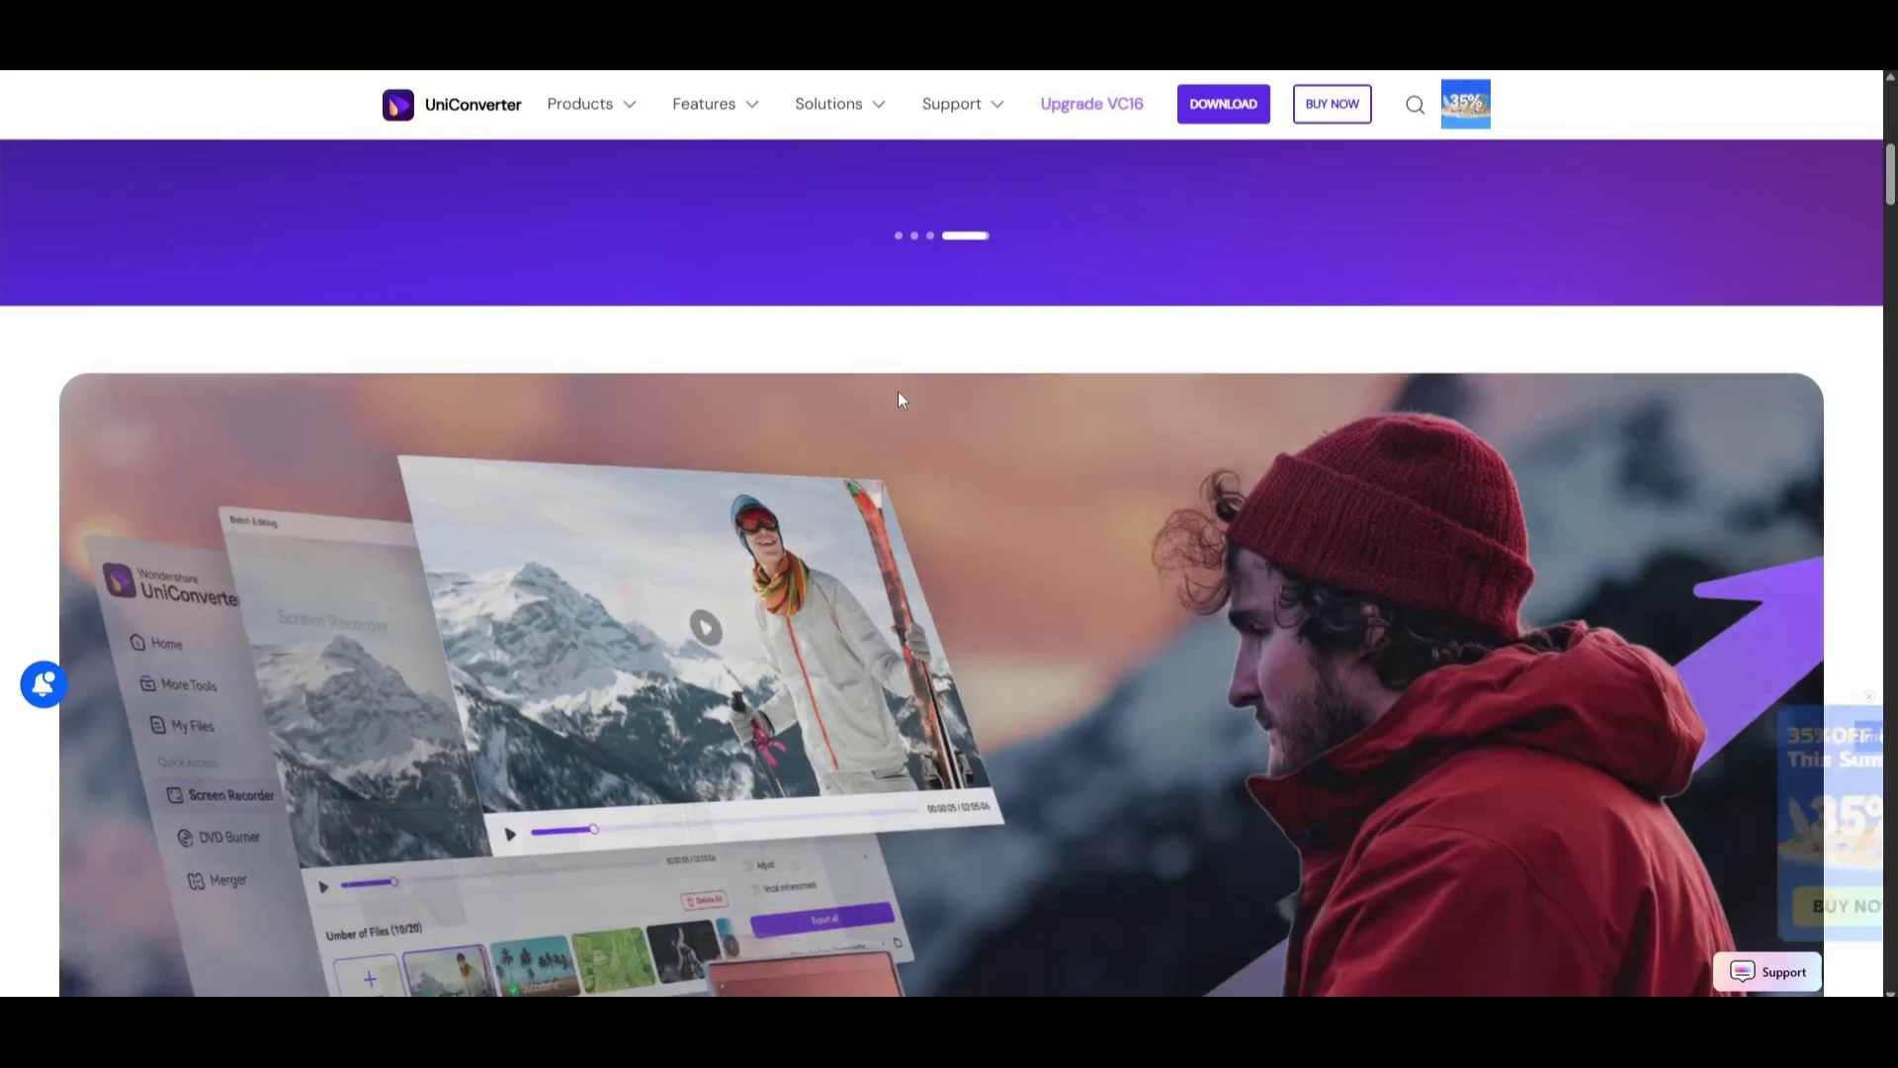
scroll(899, 396, "down", 2)
scroll(900, 397, "down", 3)
scroll(899, 395, "down", 4)
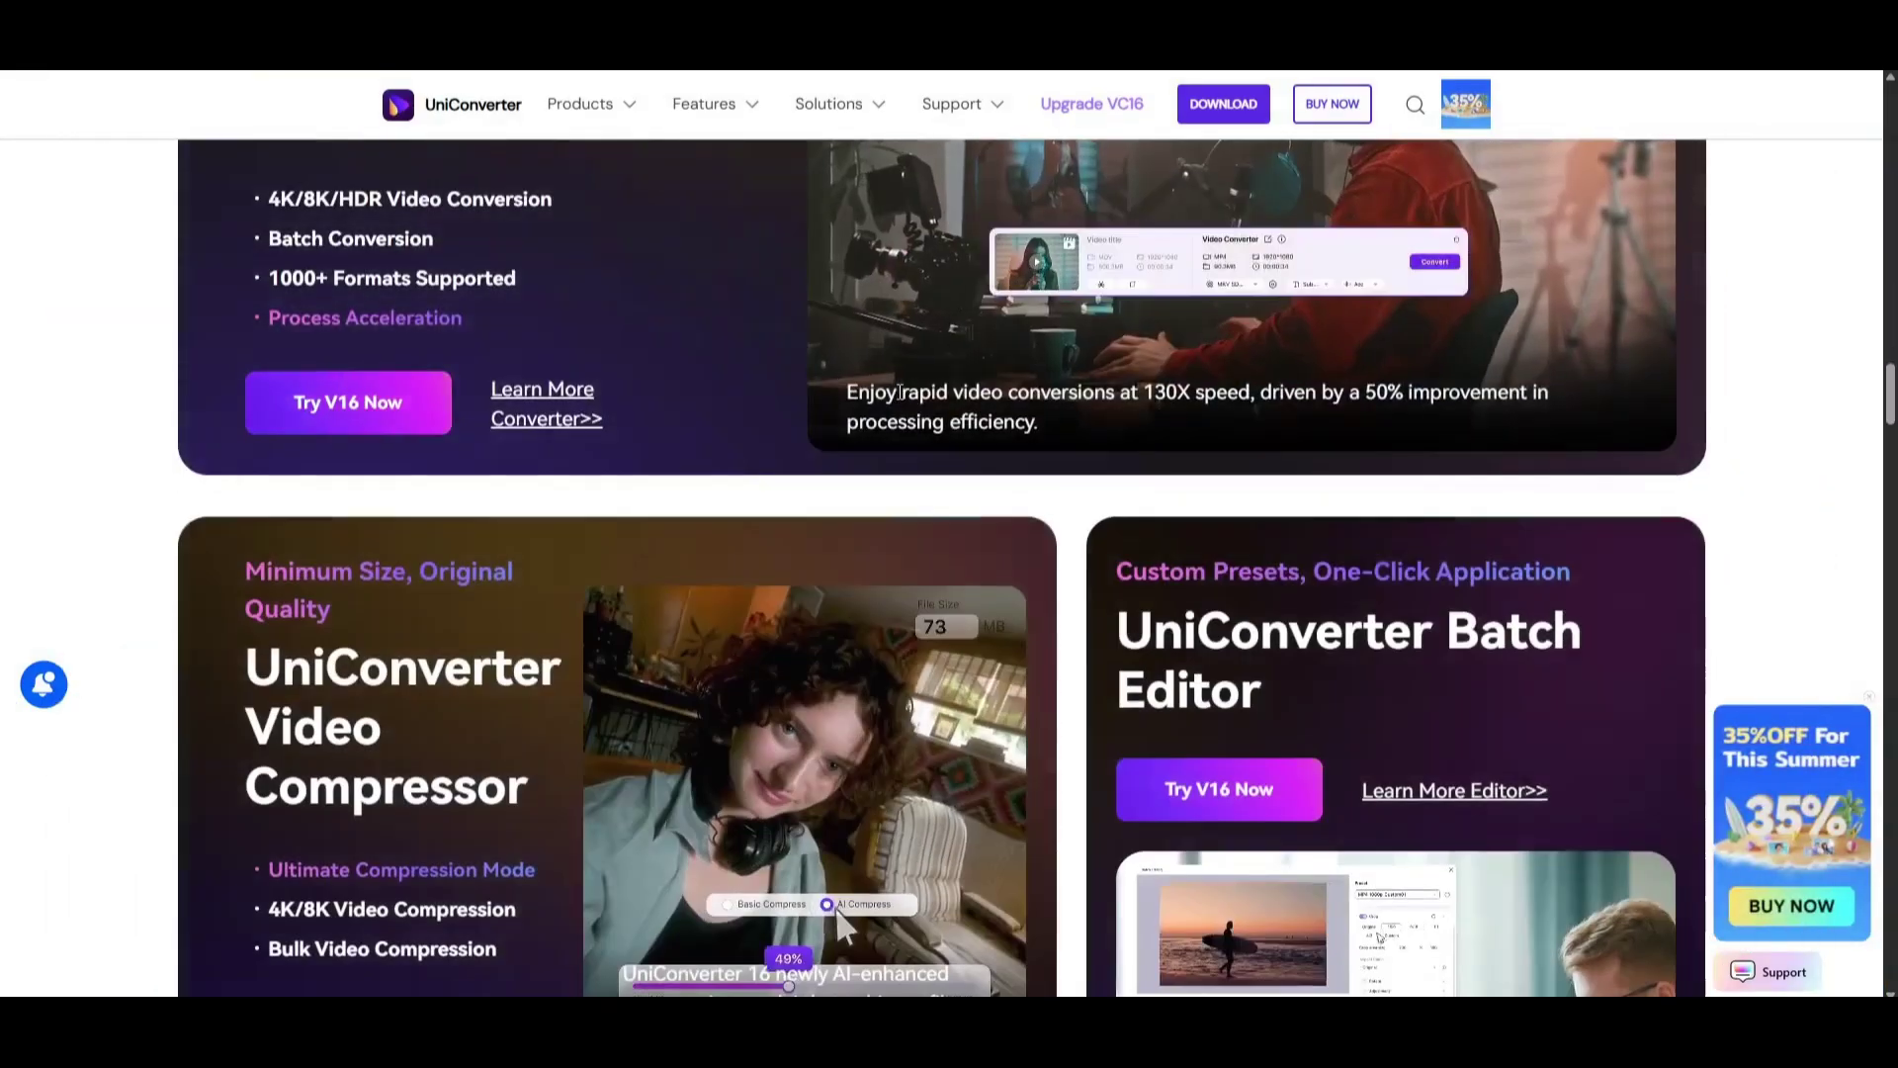
scroll(898, 391, "up", 1)
scroll(898, 390, "down", 2)
scroll(896, 389, "up", 3)
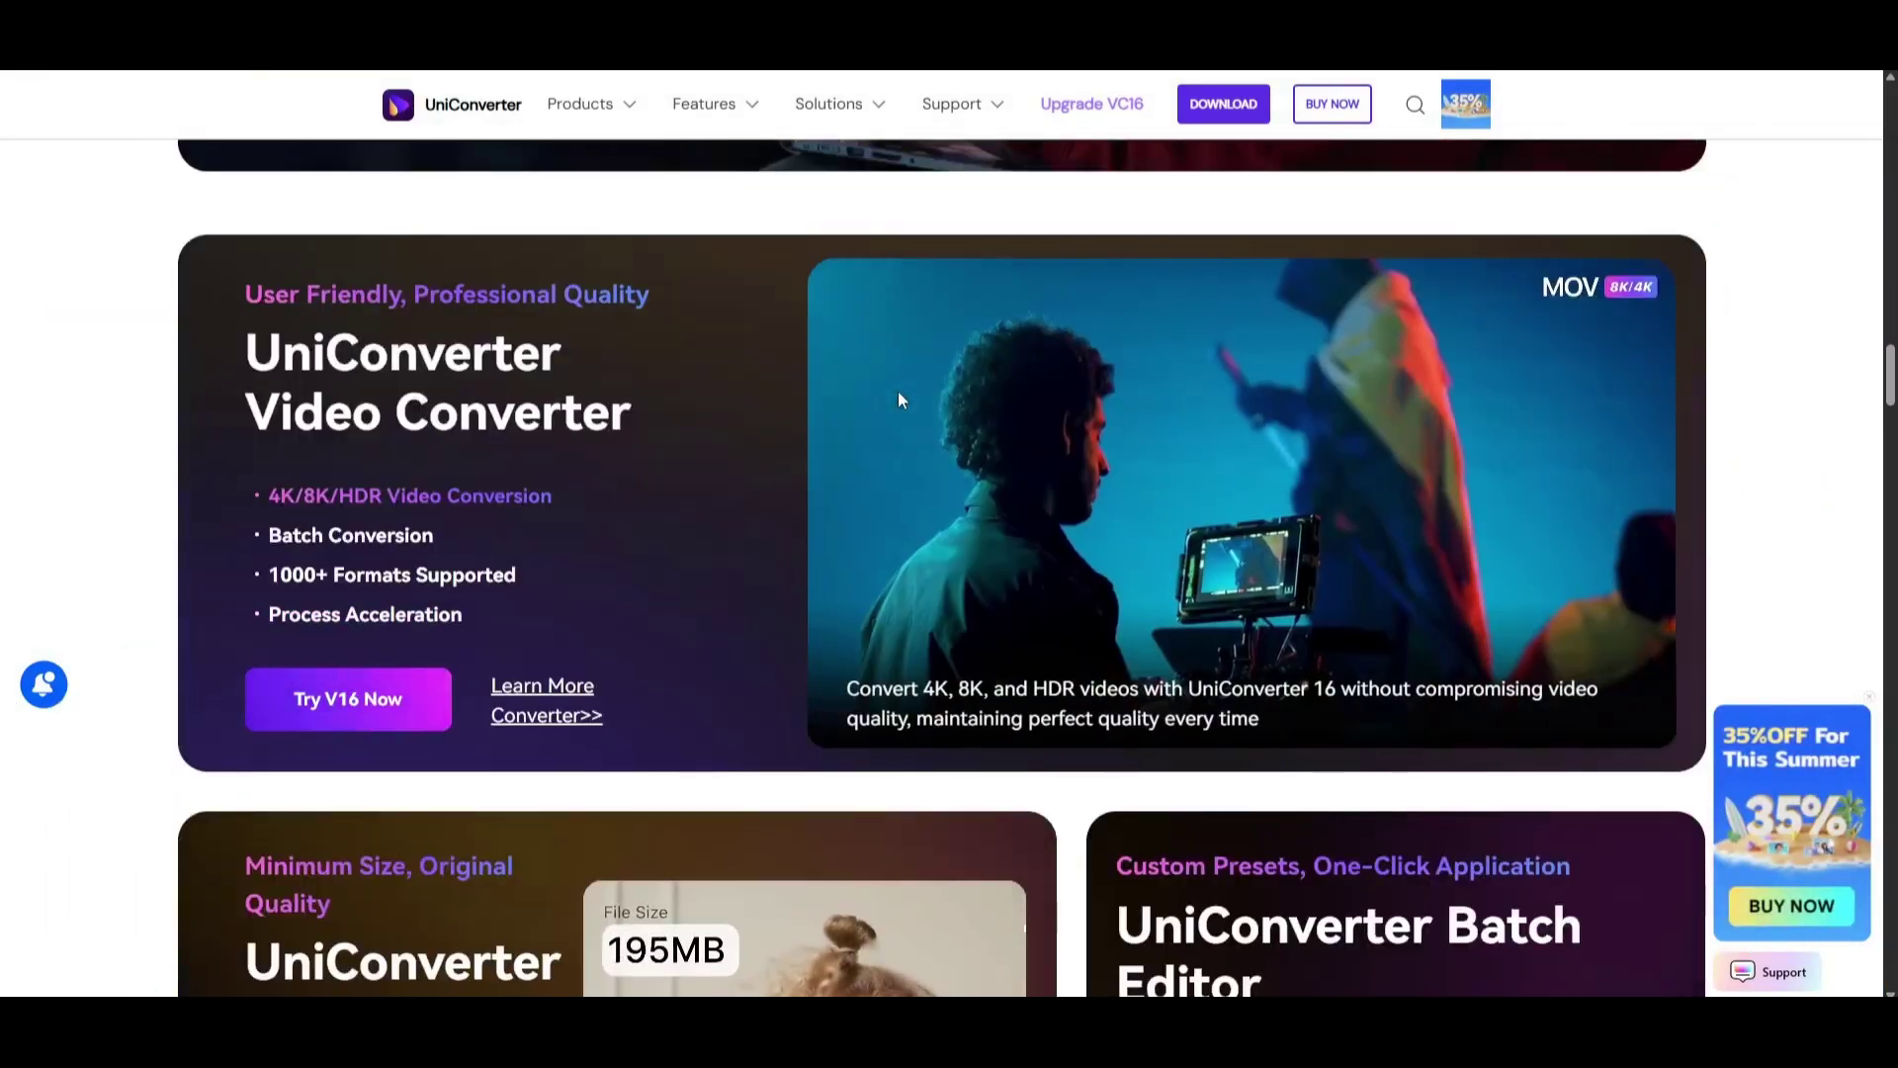
scroll(899, 401, "down", 3)
scroll(898, 401, "down", 1)
scroll(898, 400, "down", 1)
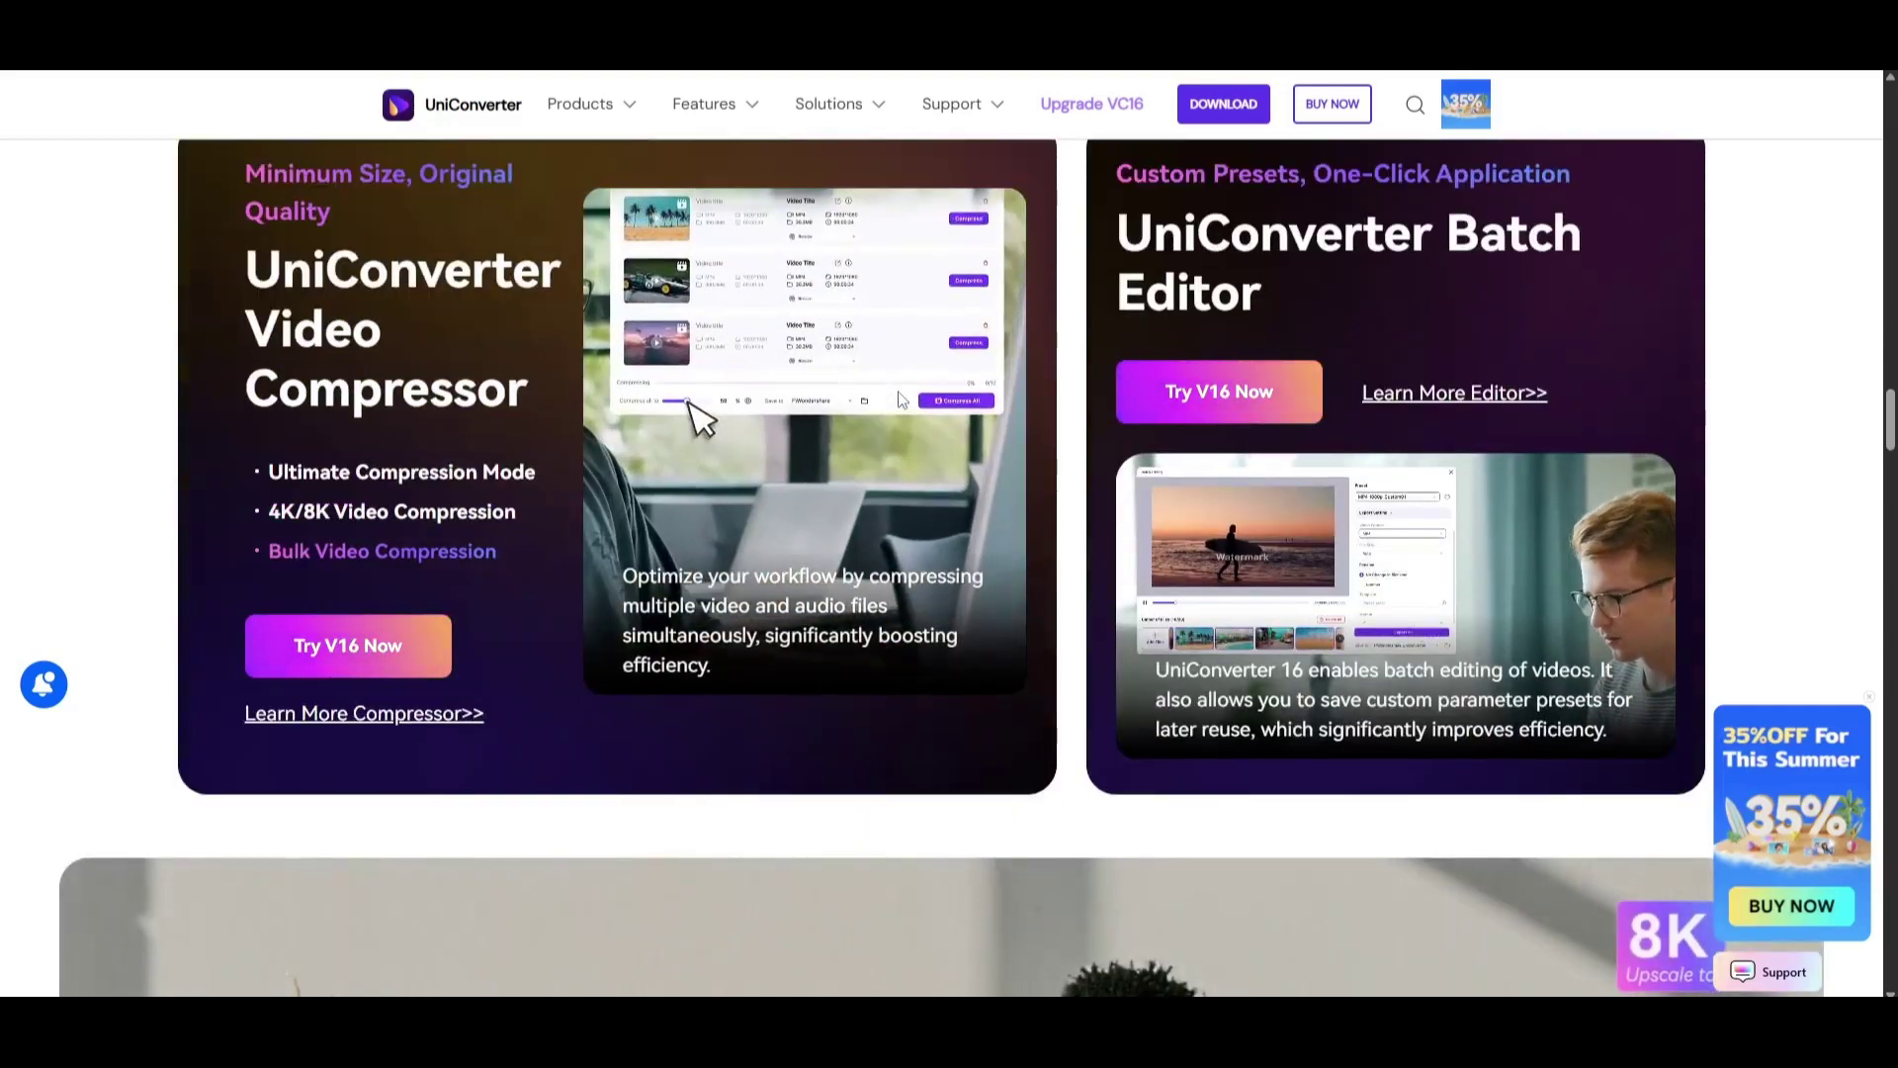
scroll(897, 400, "down", 1)
scroll(898, 399, "down", 2)
scroll(898, 390, "down", 2)
scroll(897, 390, "down", 2)
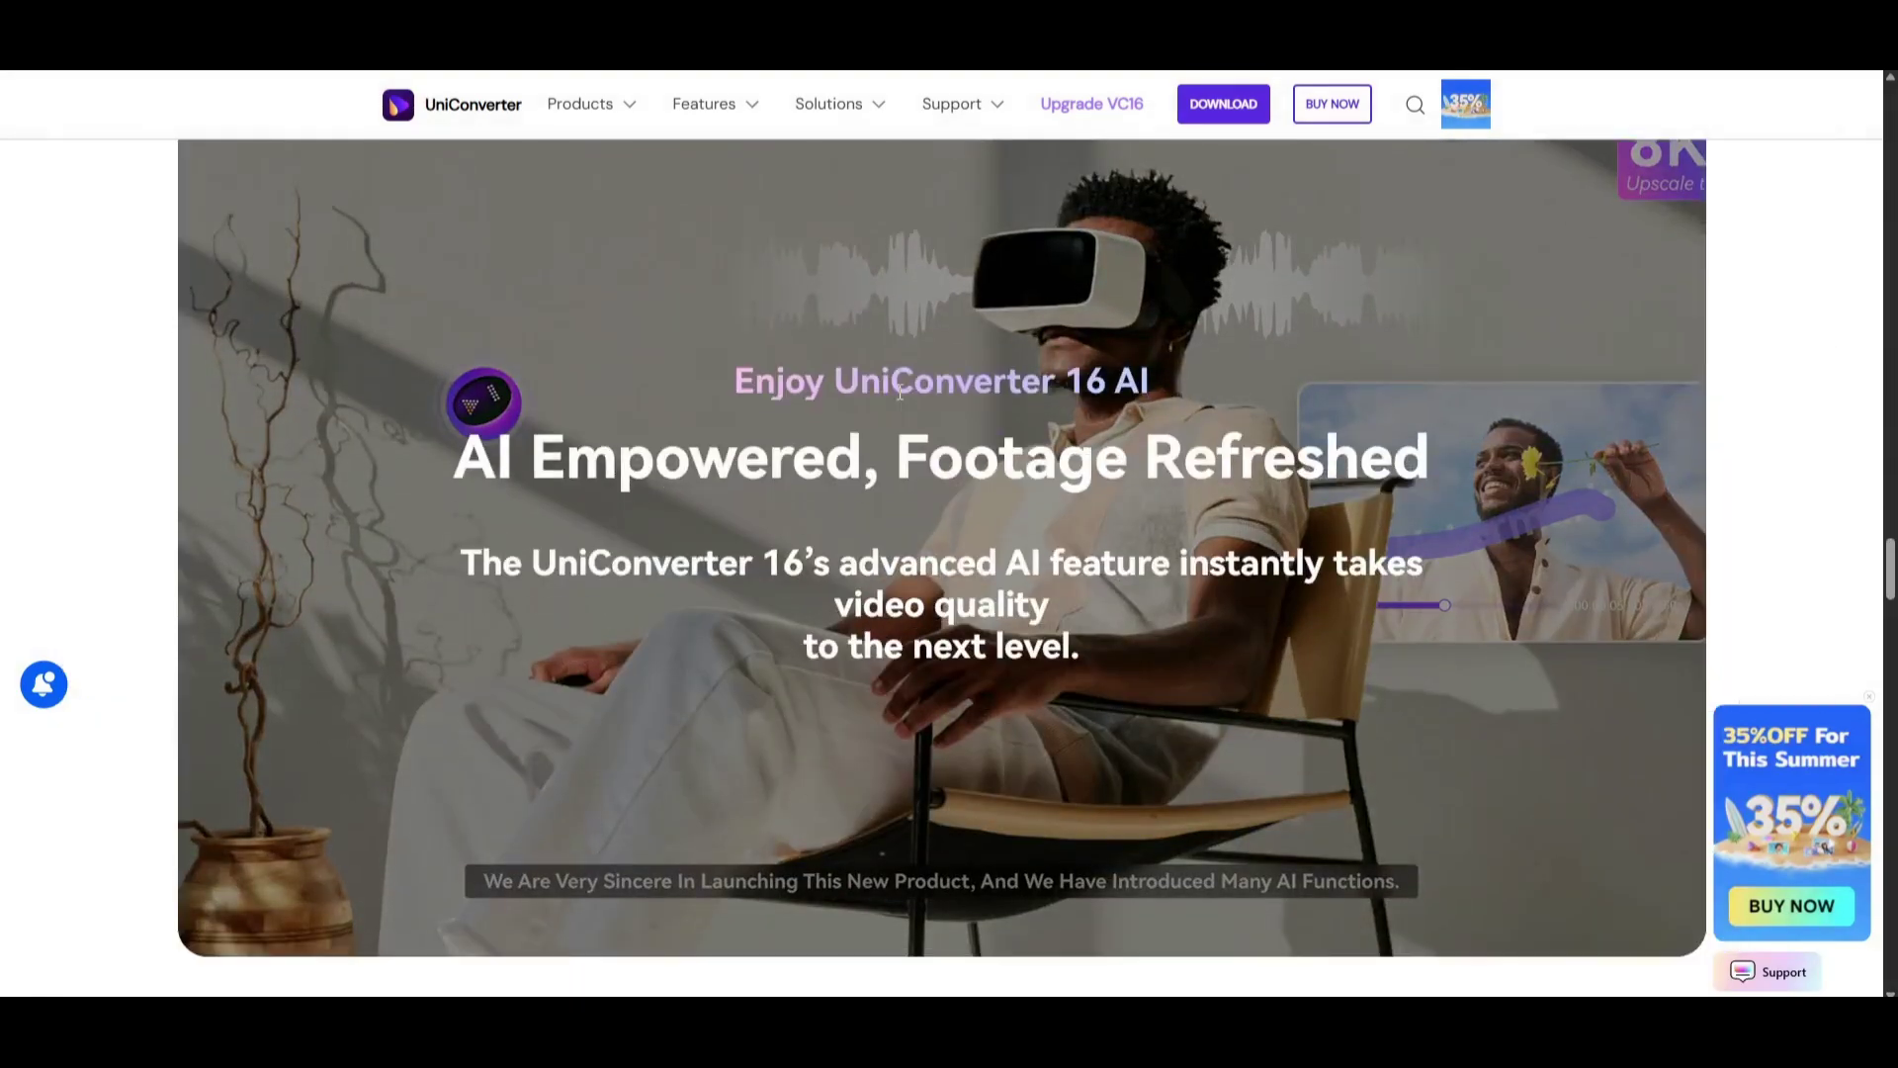
scroll(897, 392, "down", 4)
scroll(898, 392, "down", 3)
scroll(878, 439, "up", 1)
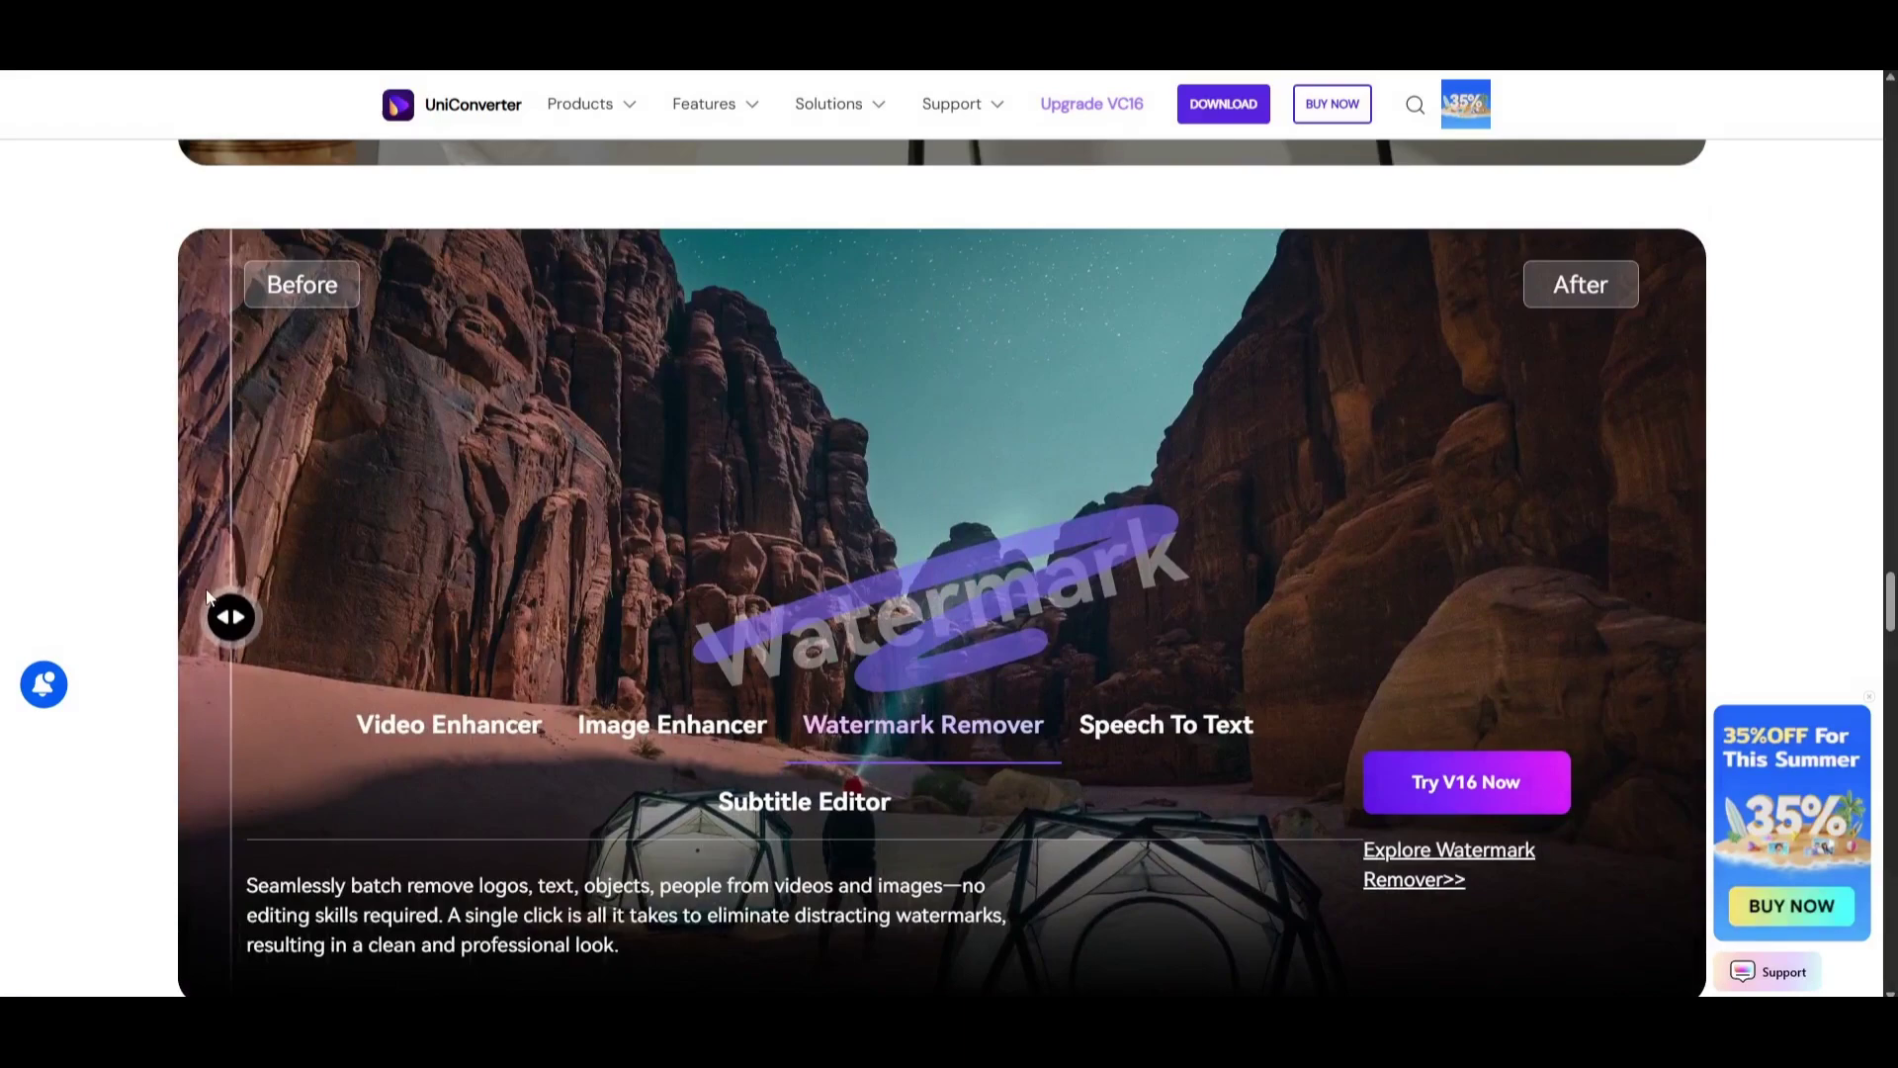
scroll(690, 762, "up", 1)
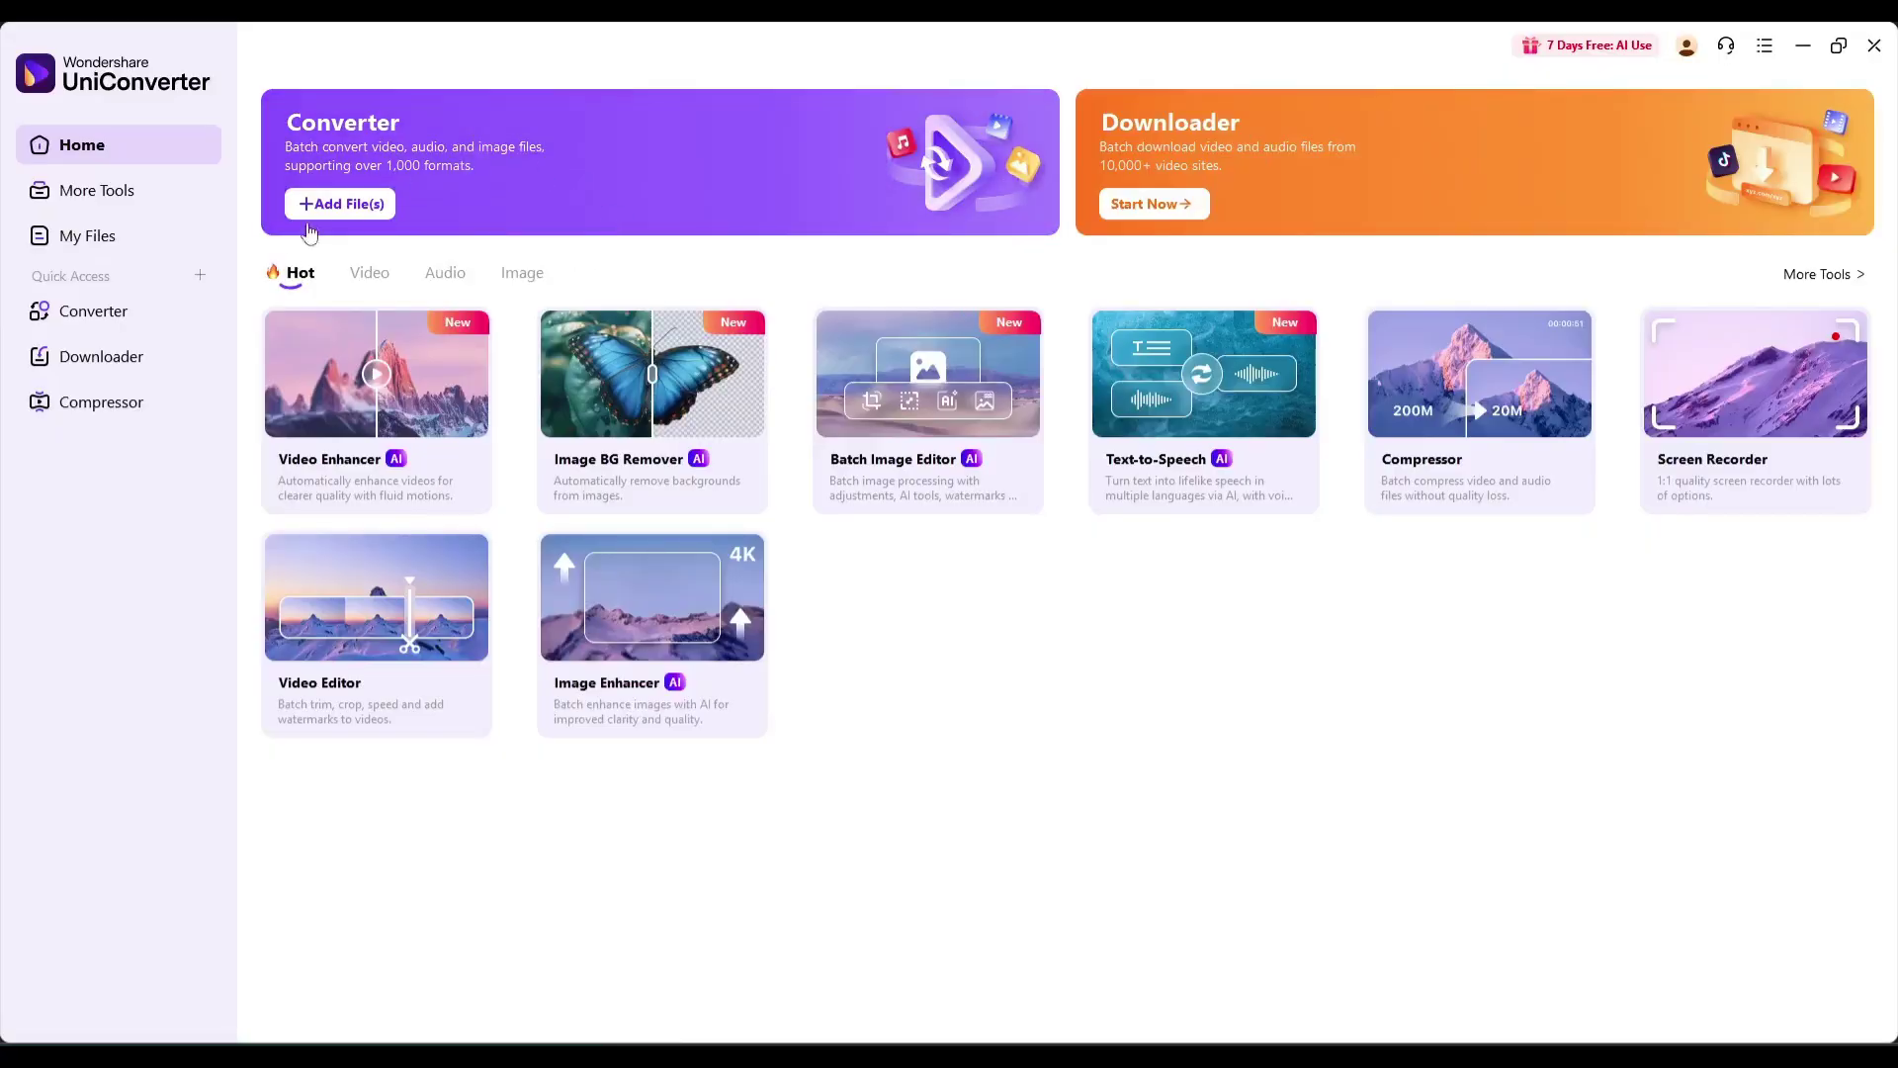
- Browse the Video, Hot, Audio and Image tool tabs, then view the second microphone image in Photos
left_click(361, 279)
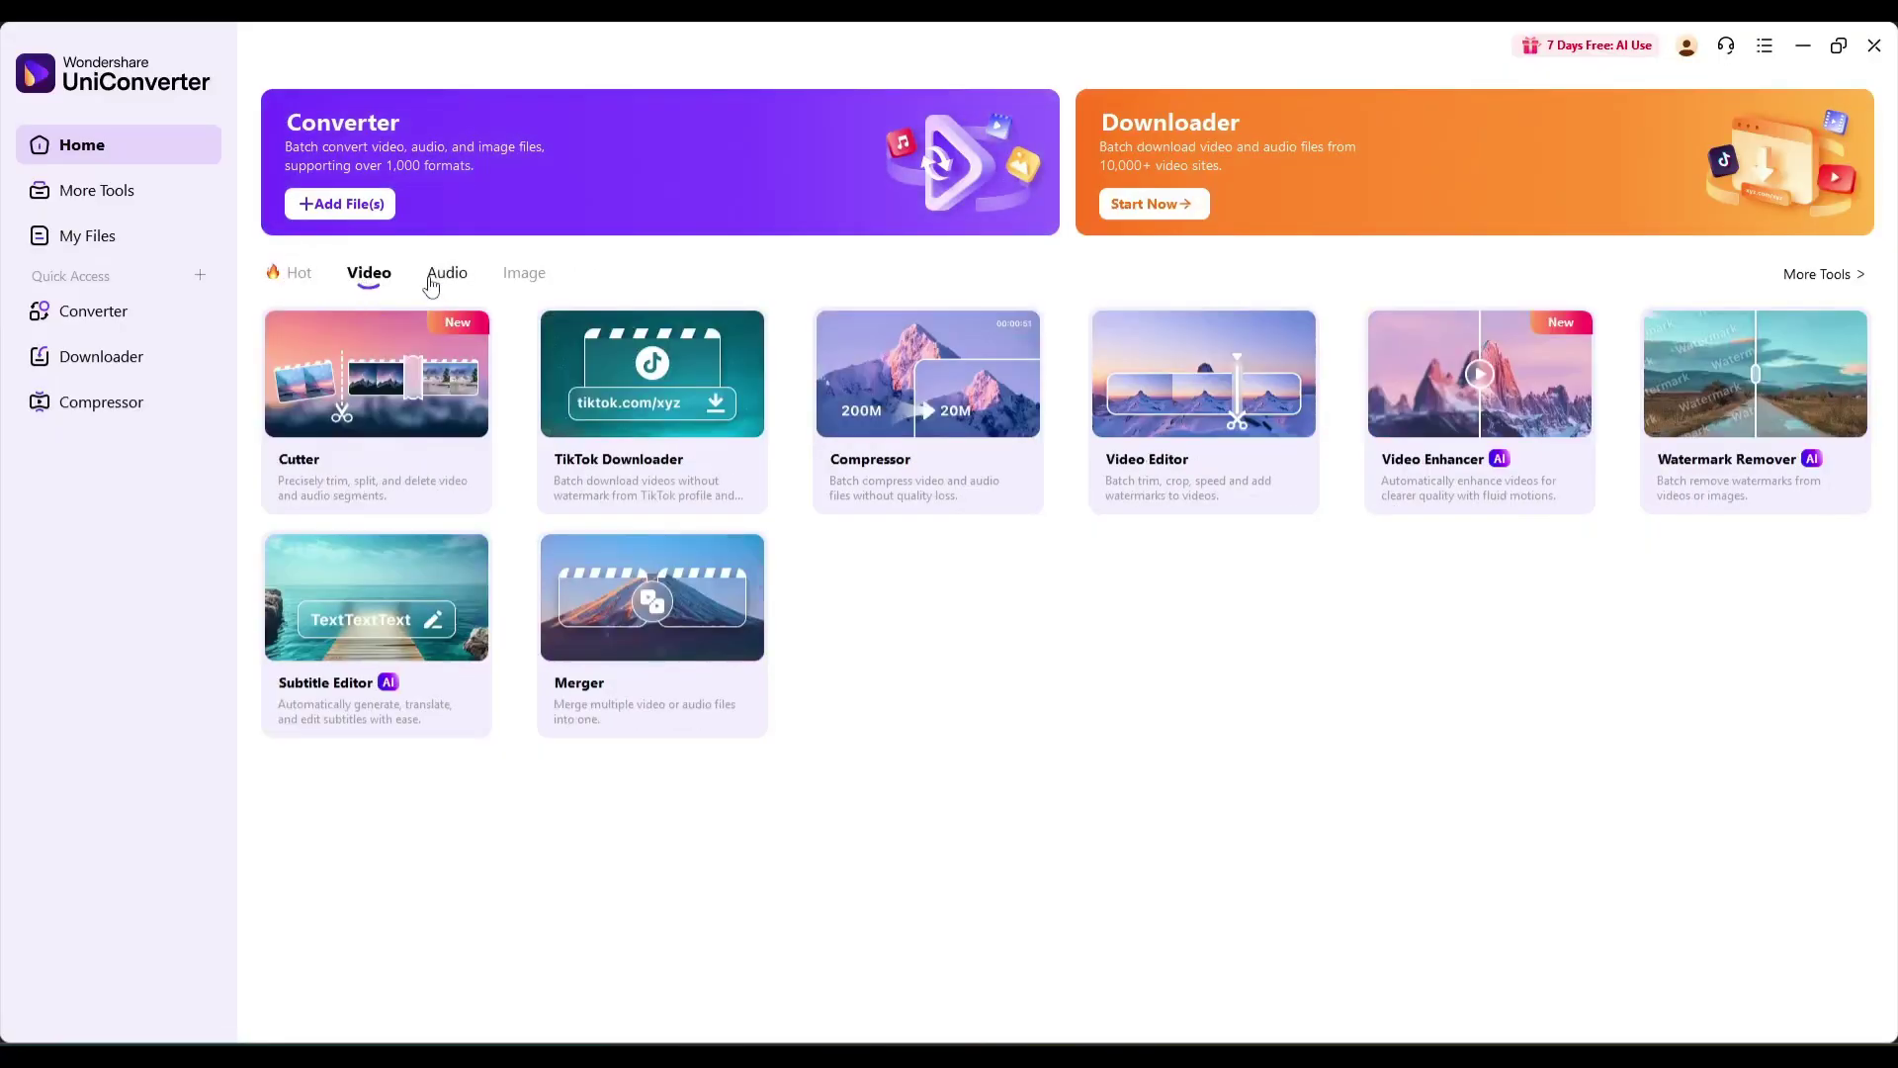
left_click(276, 281)
left_click(373, 283)
left_click(448, 285)
left_click(527, 283)
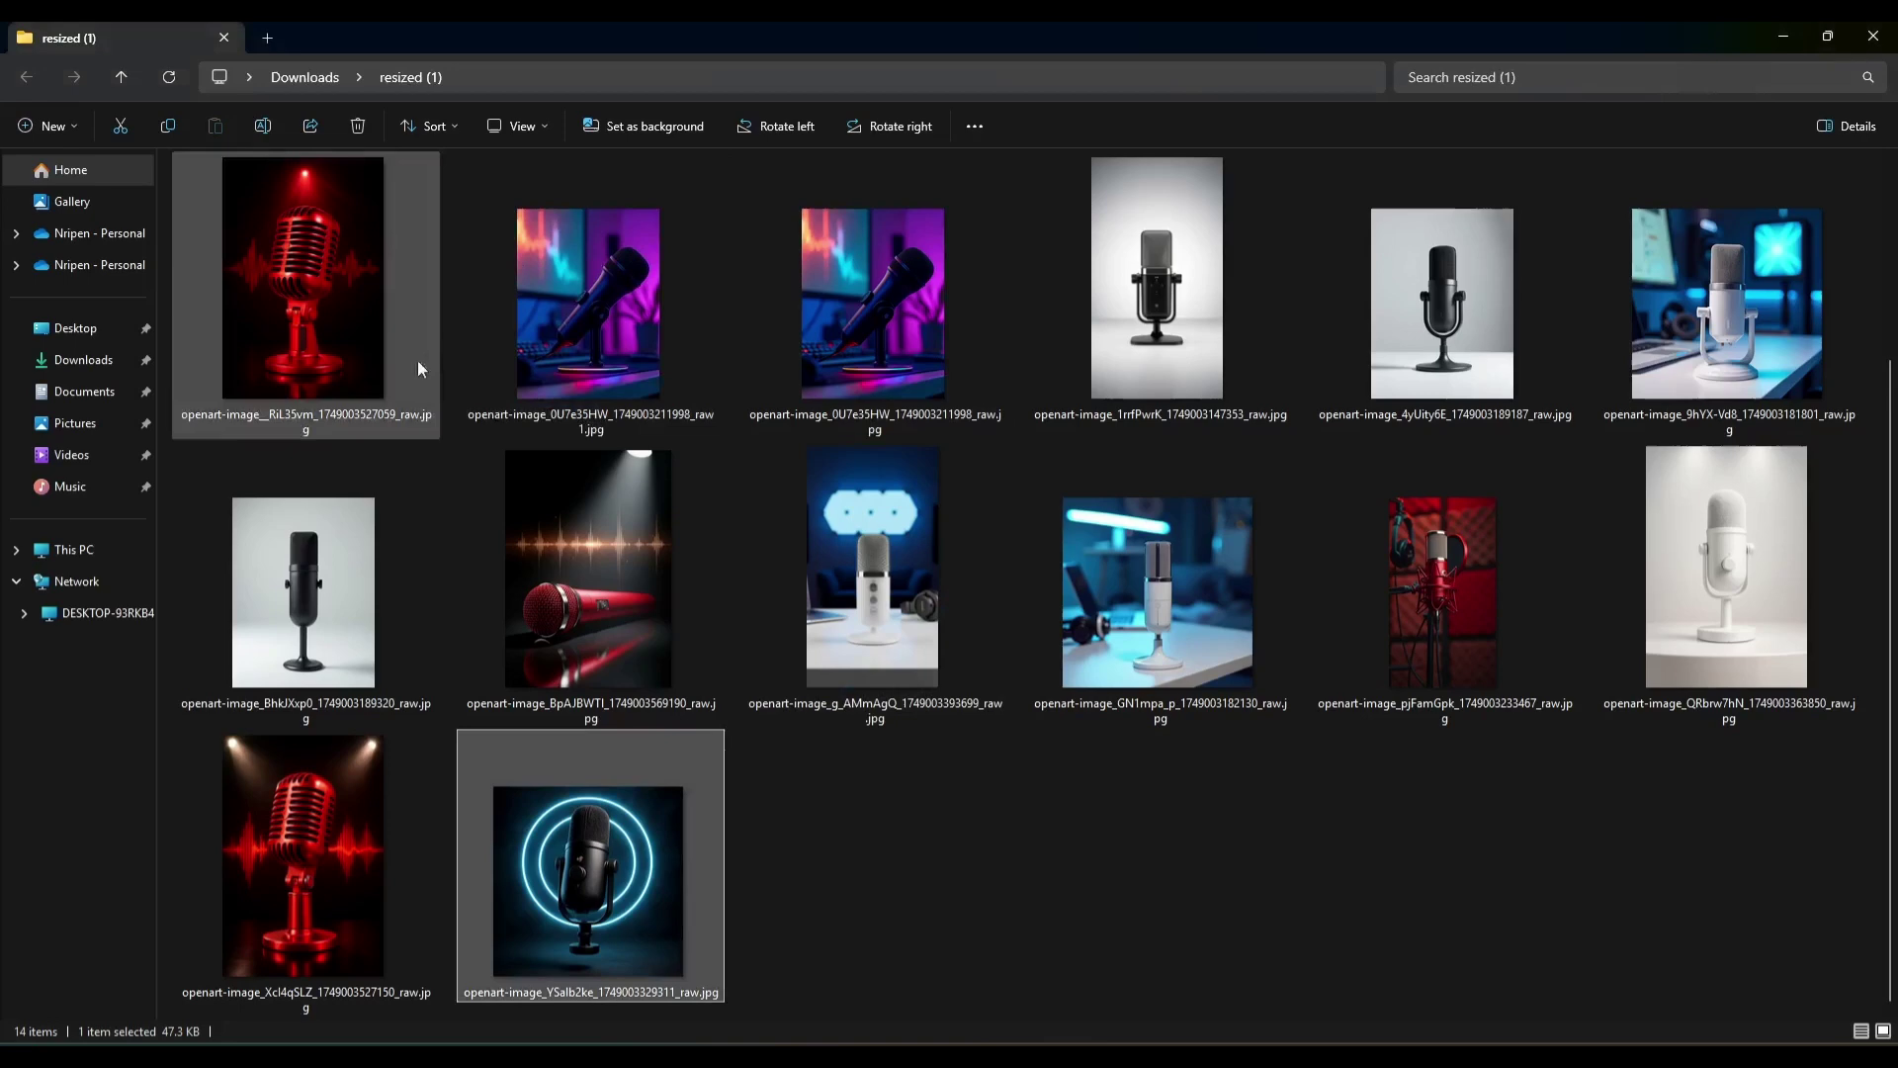
left_click(609, 333)
double_click(608, 332)
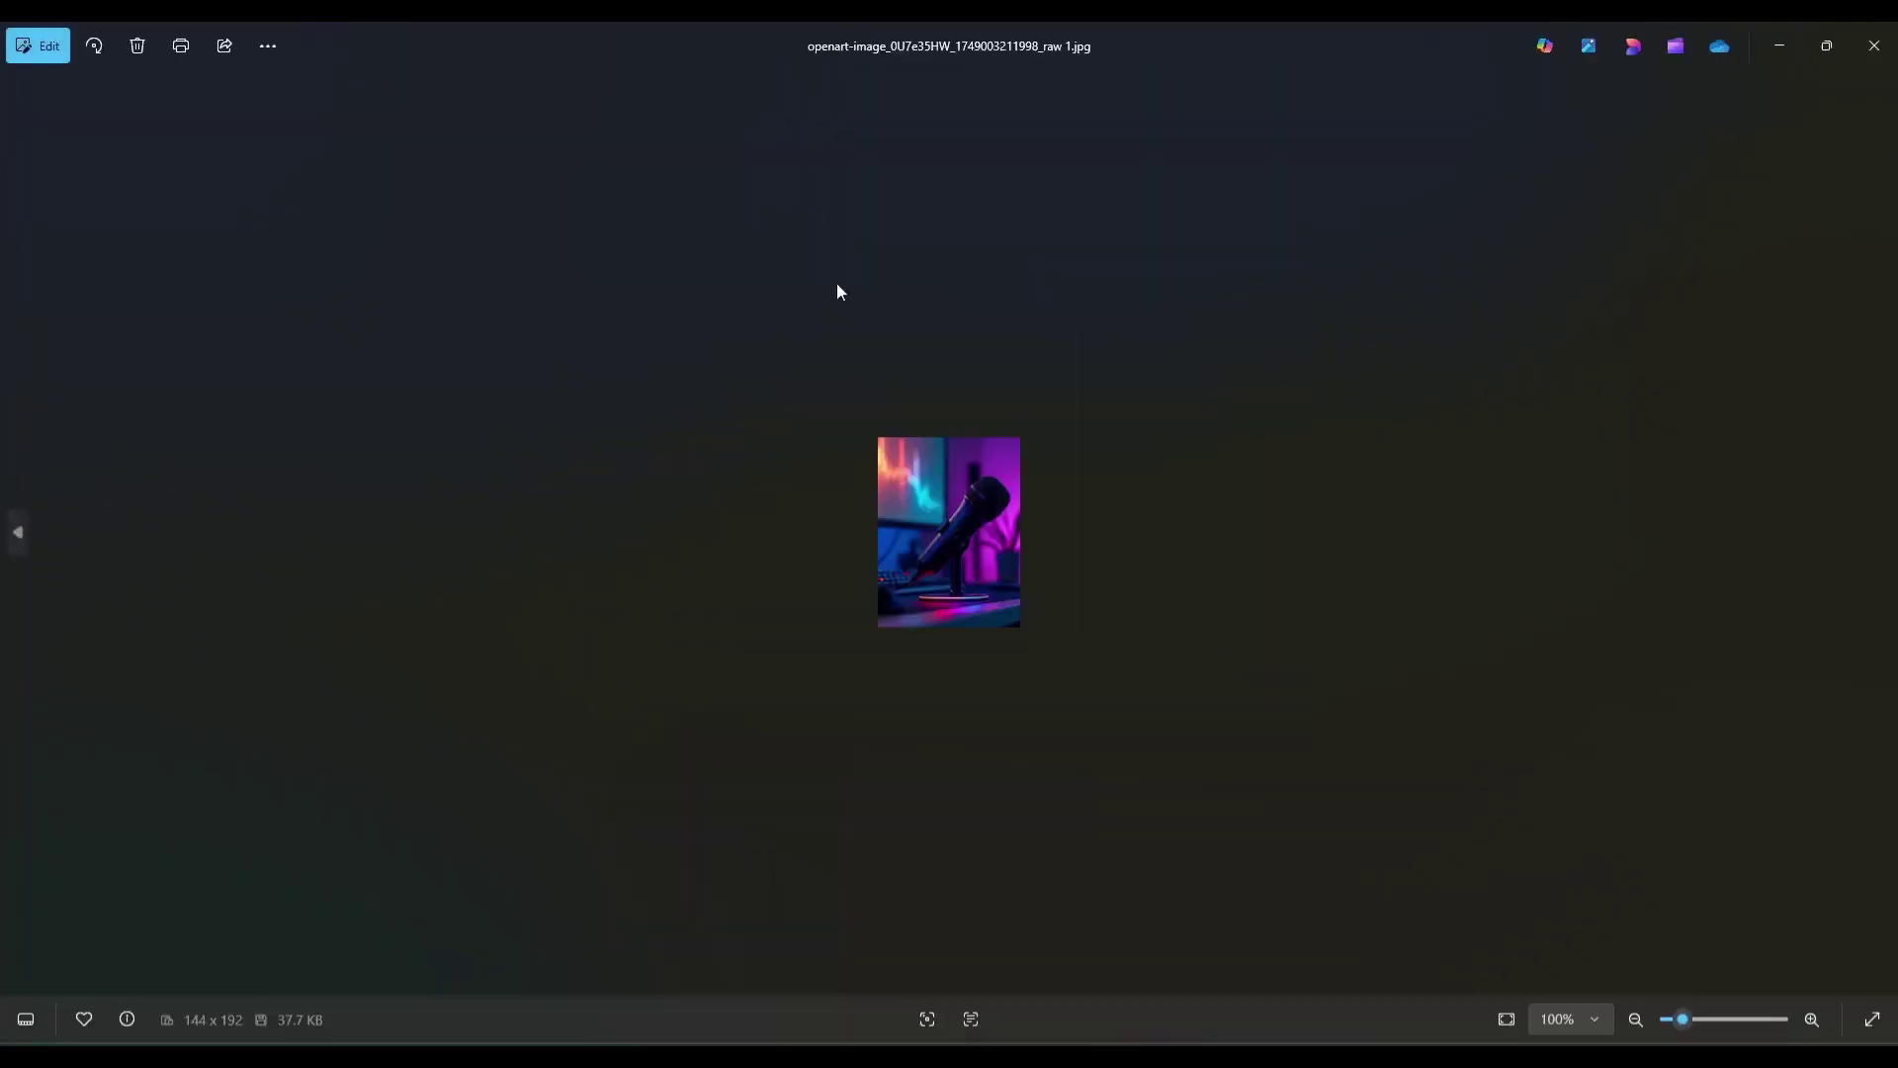
scroll(930, 560, "up", 2)
scroll(914, 544, "up", 3)
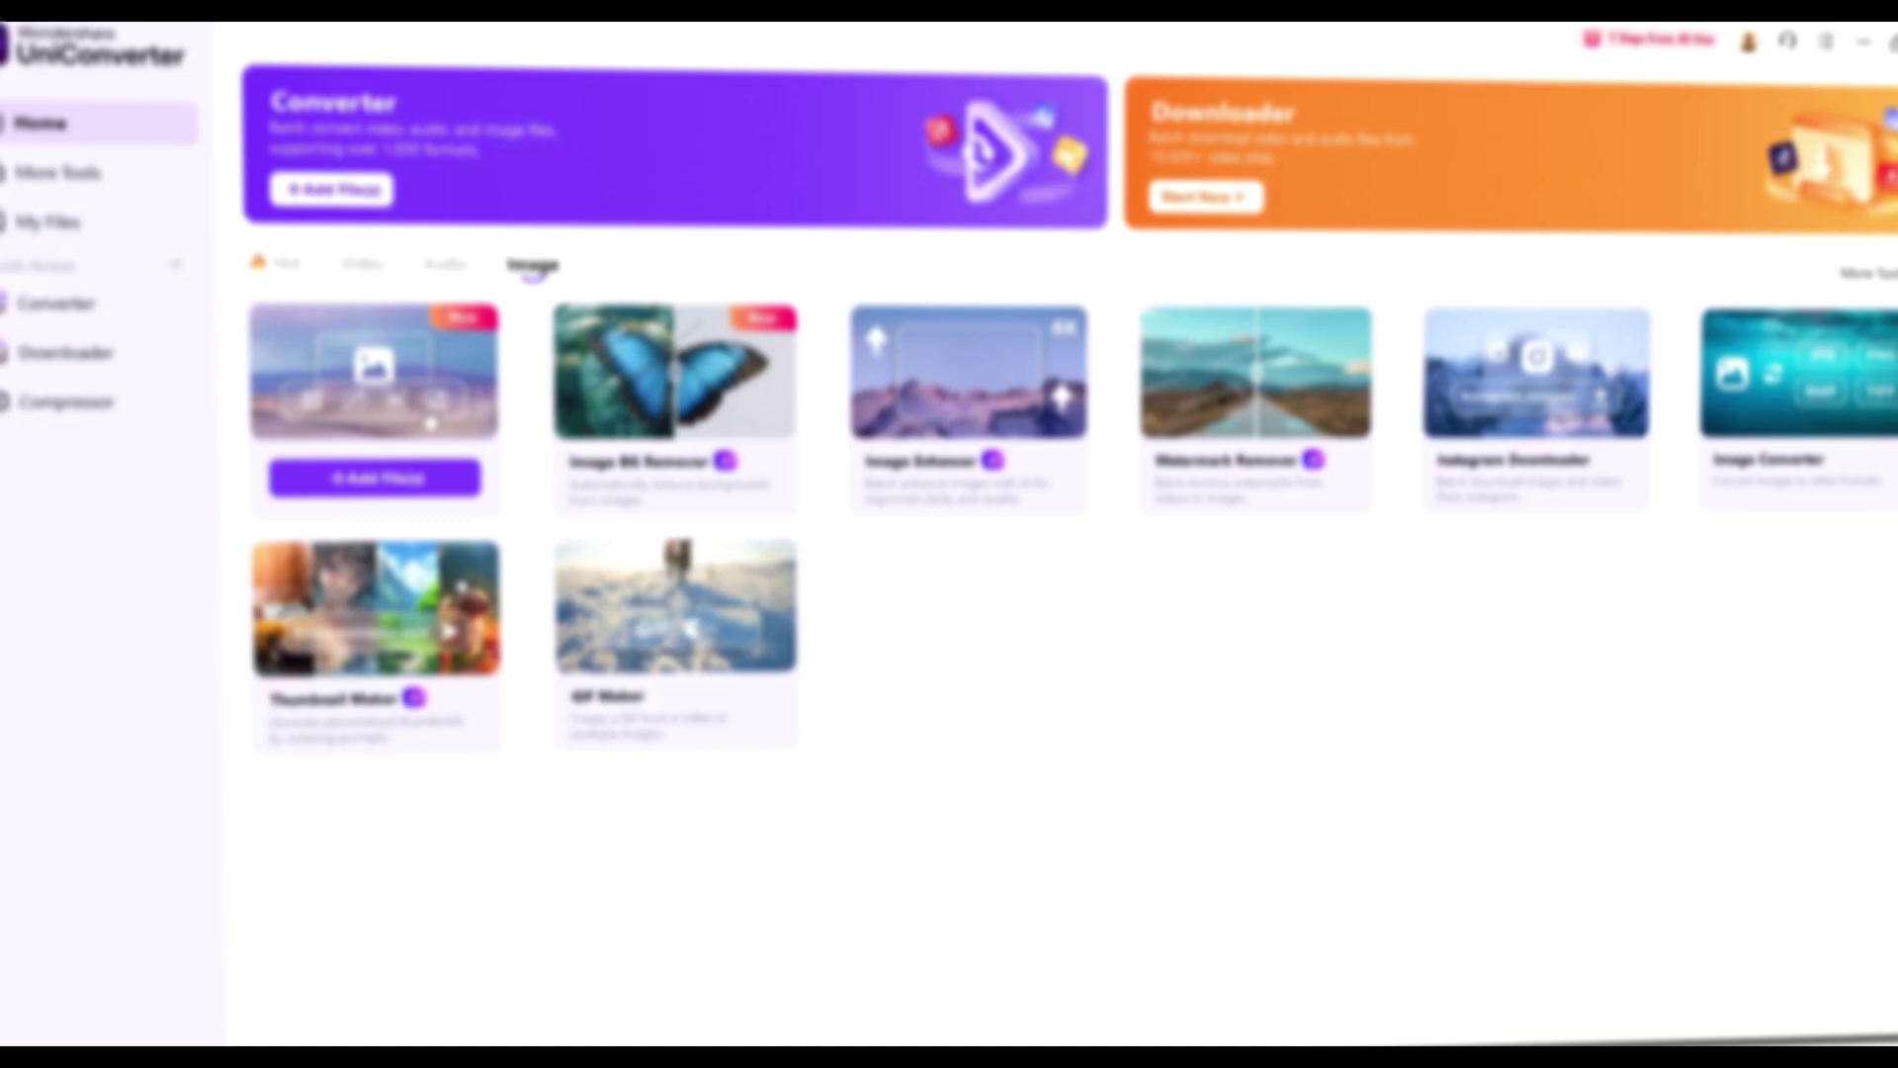
mouse_move(378, 393)
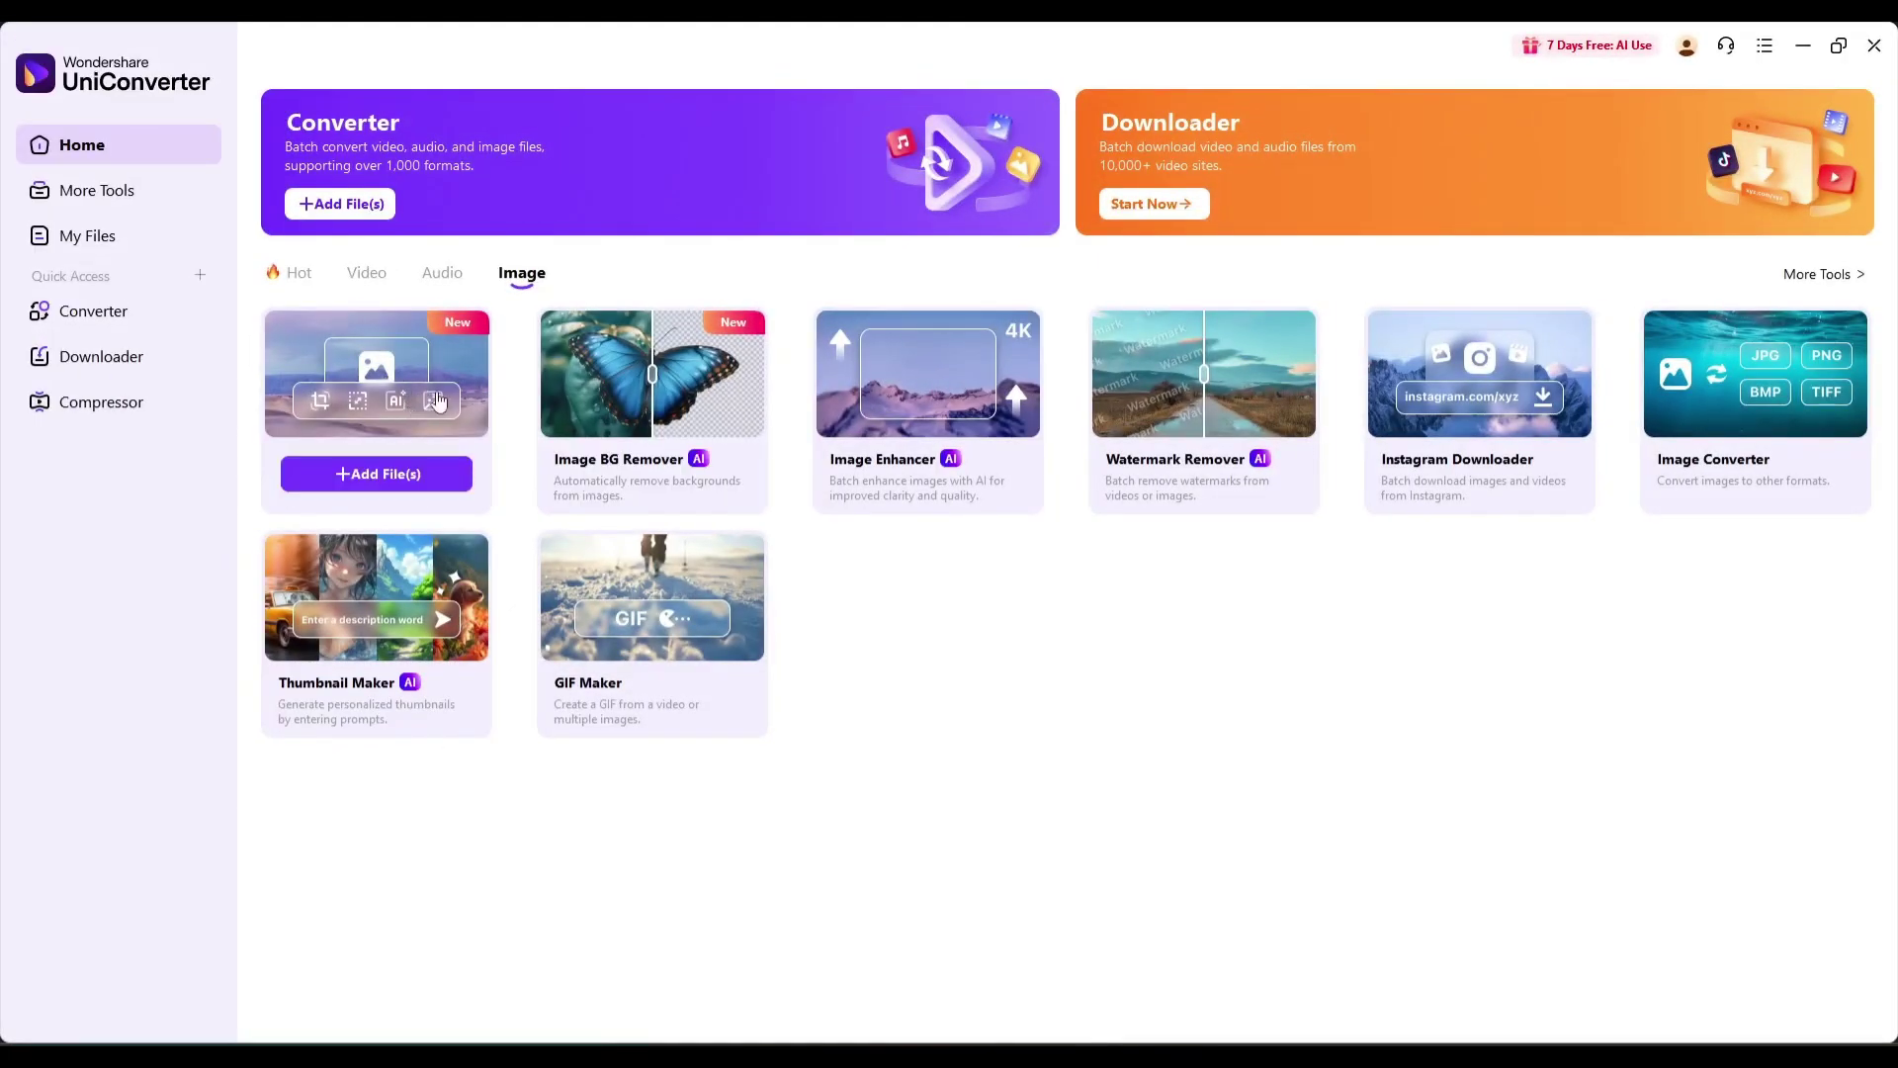
- Open the Batch Image Editor and add all 14 microphone images from the folder
left_click(434, 401)
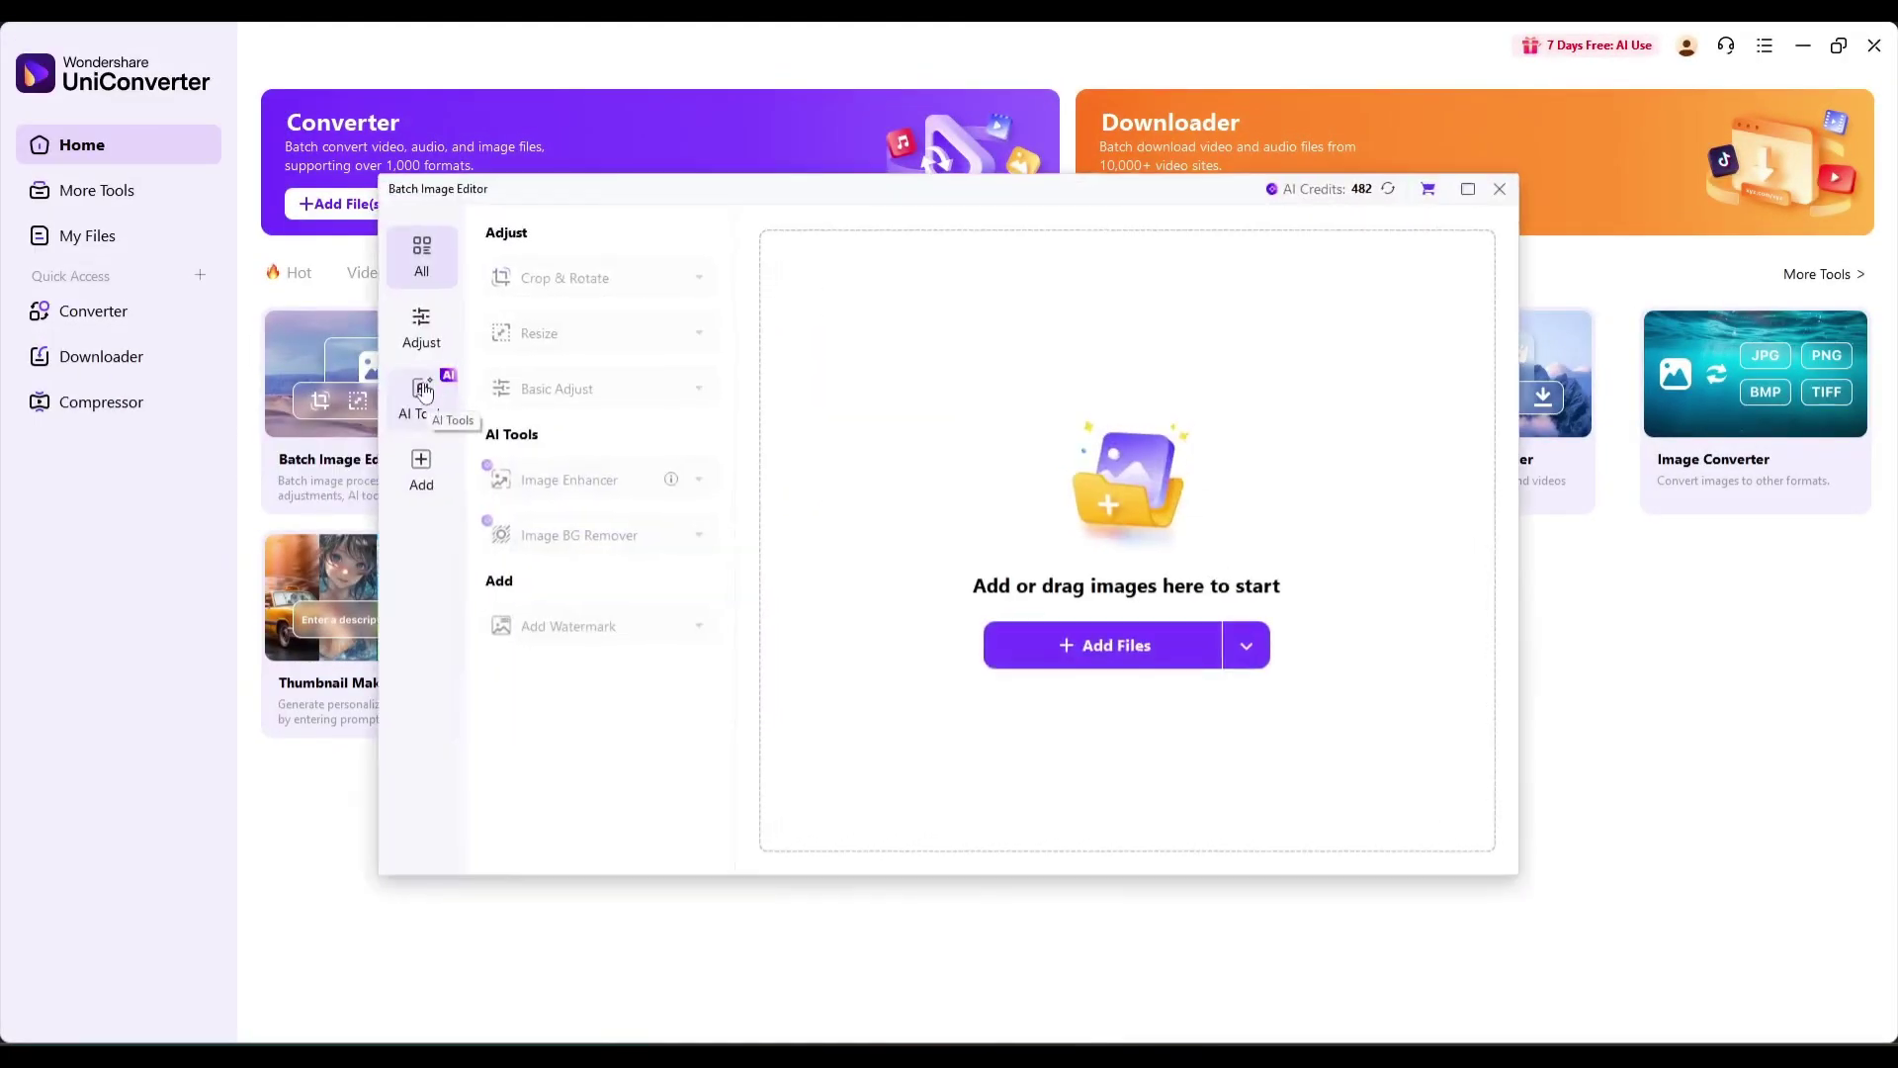
left_click(1172, 671)
key("ctrl+a")
left_click(1149, 667)
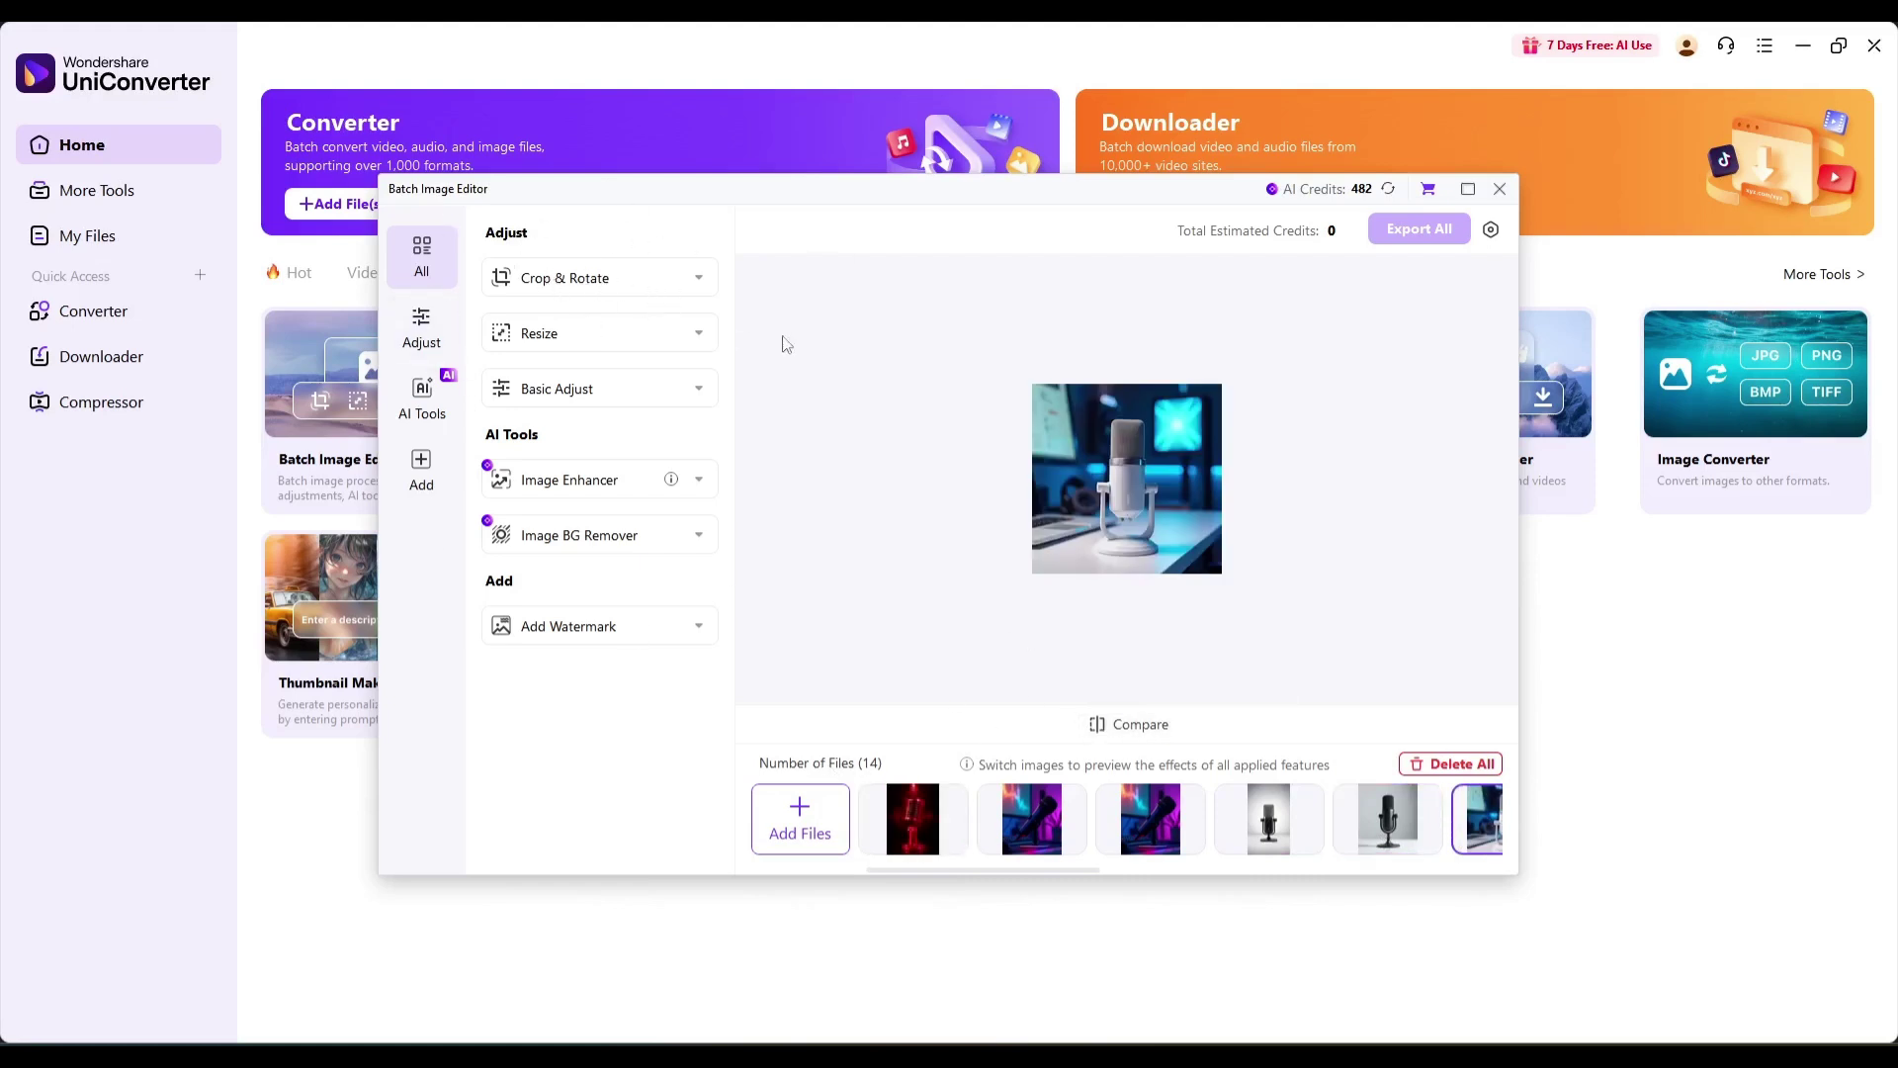
- Preview the purple-lit microphone and set the crop ratio to 1:1, then Custom
left_click(1031, 817)
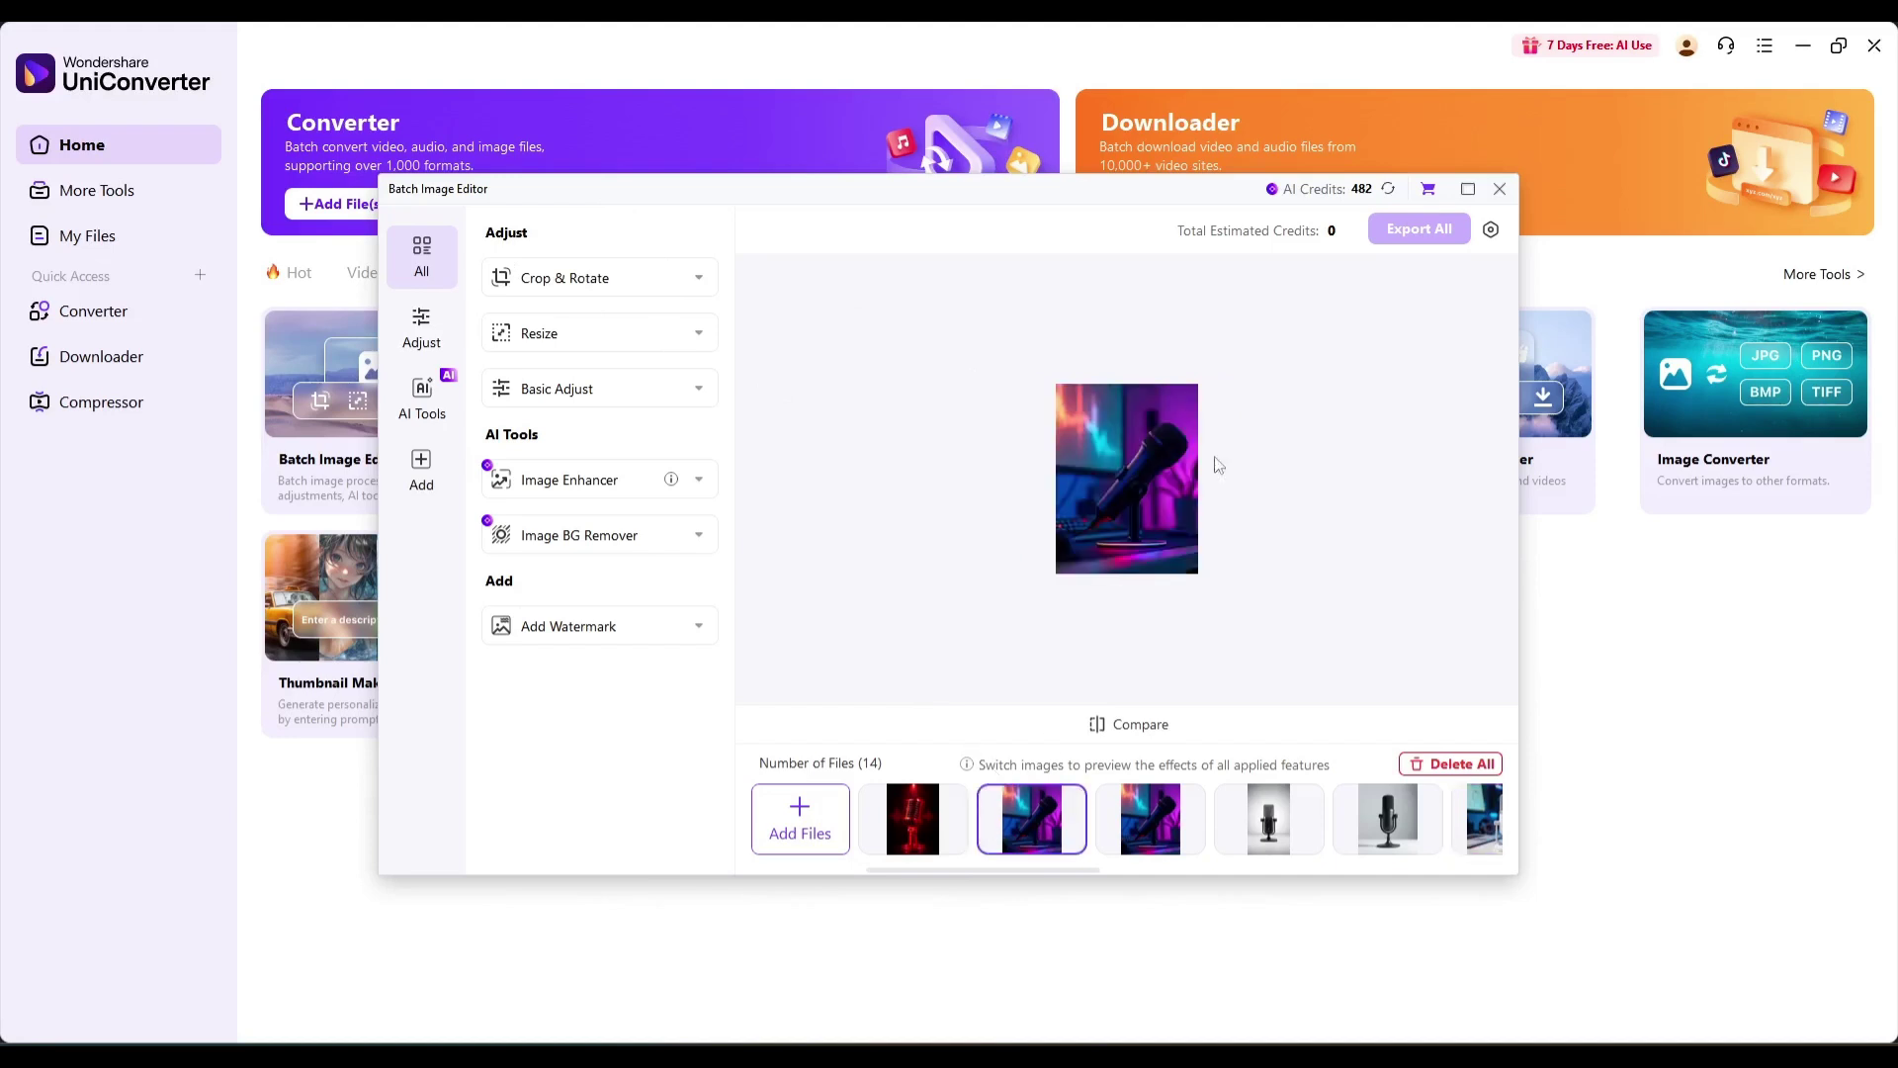
left_click(561, 294)
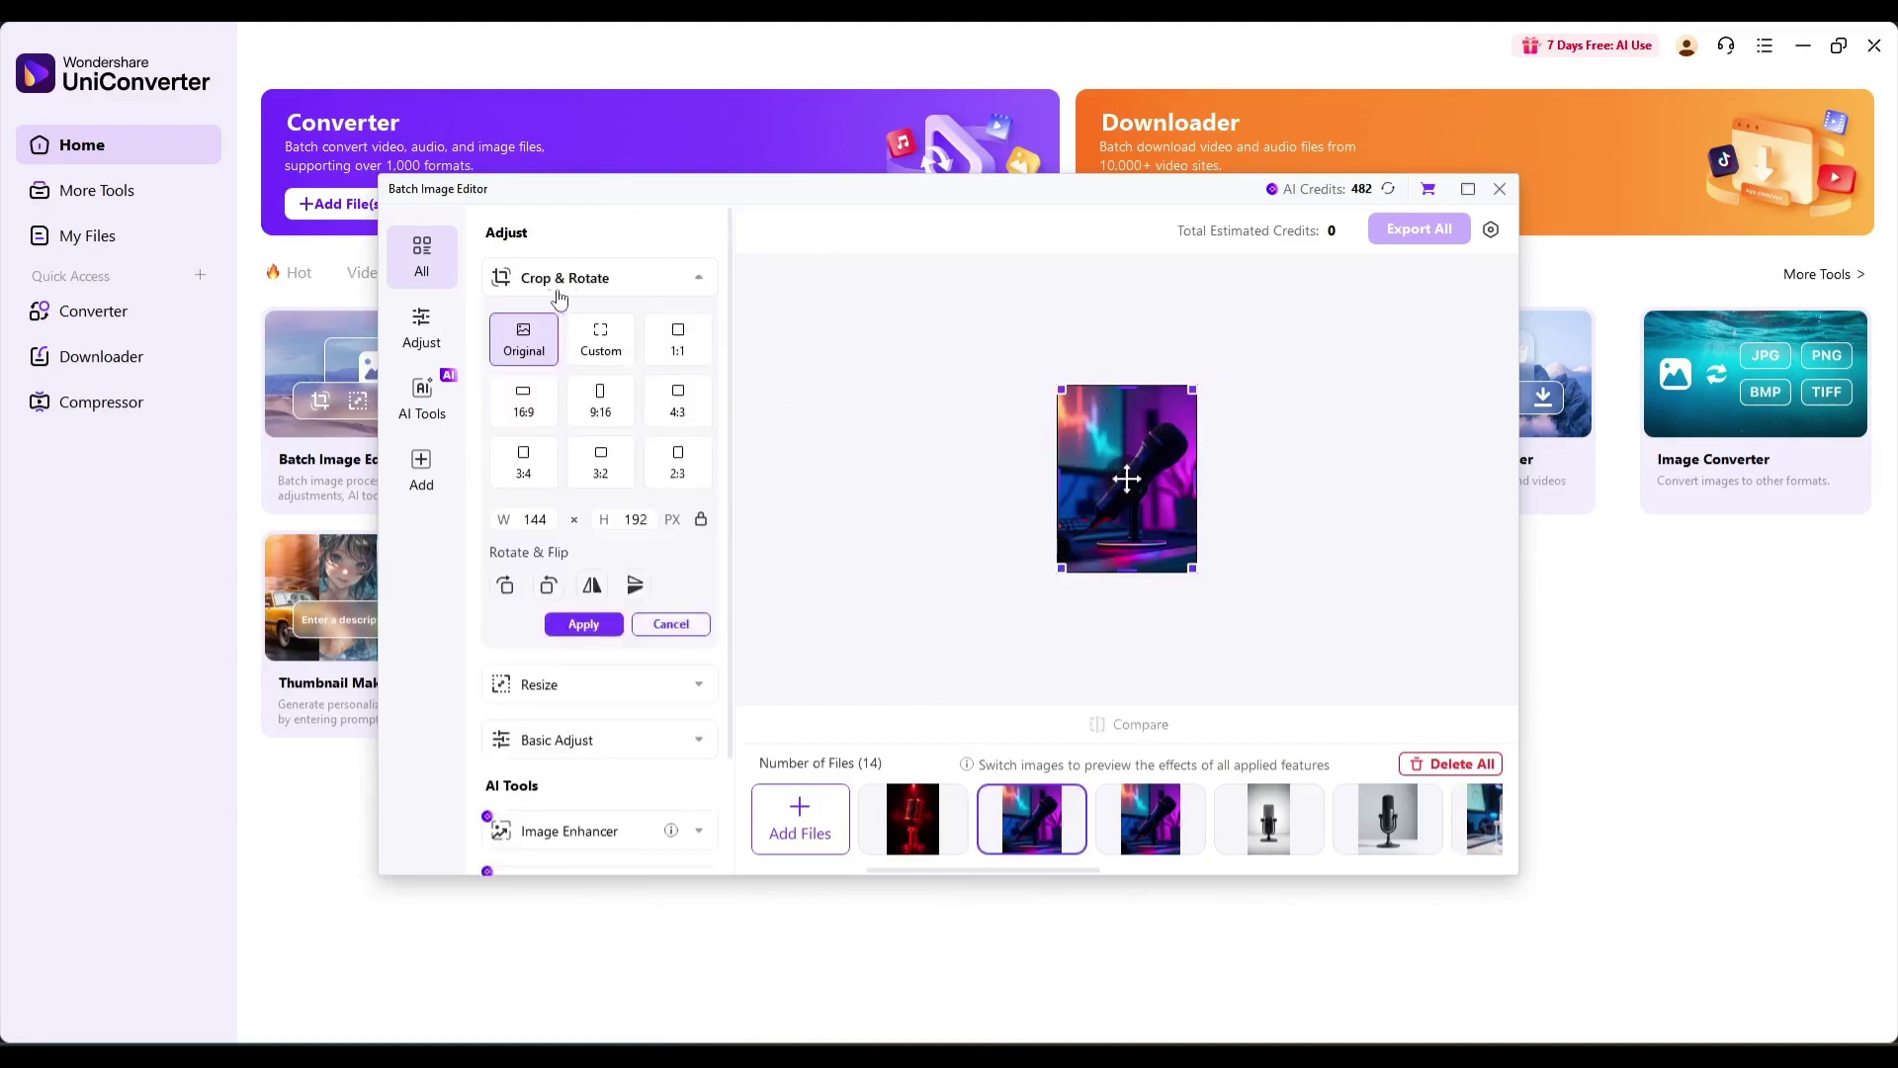
left_click(691, 349)
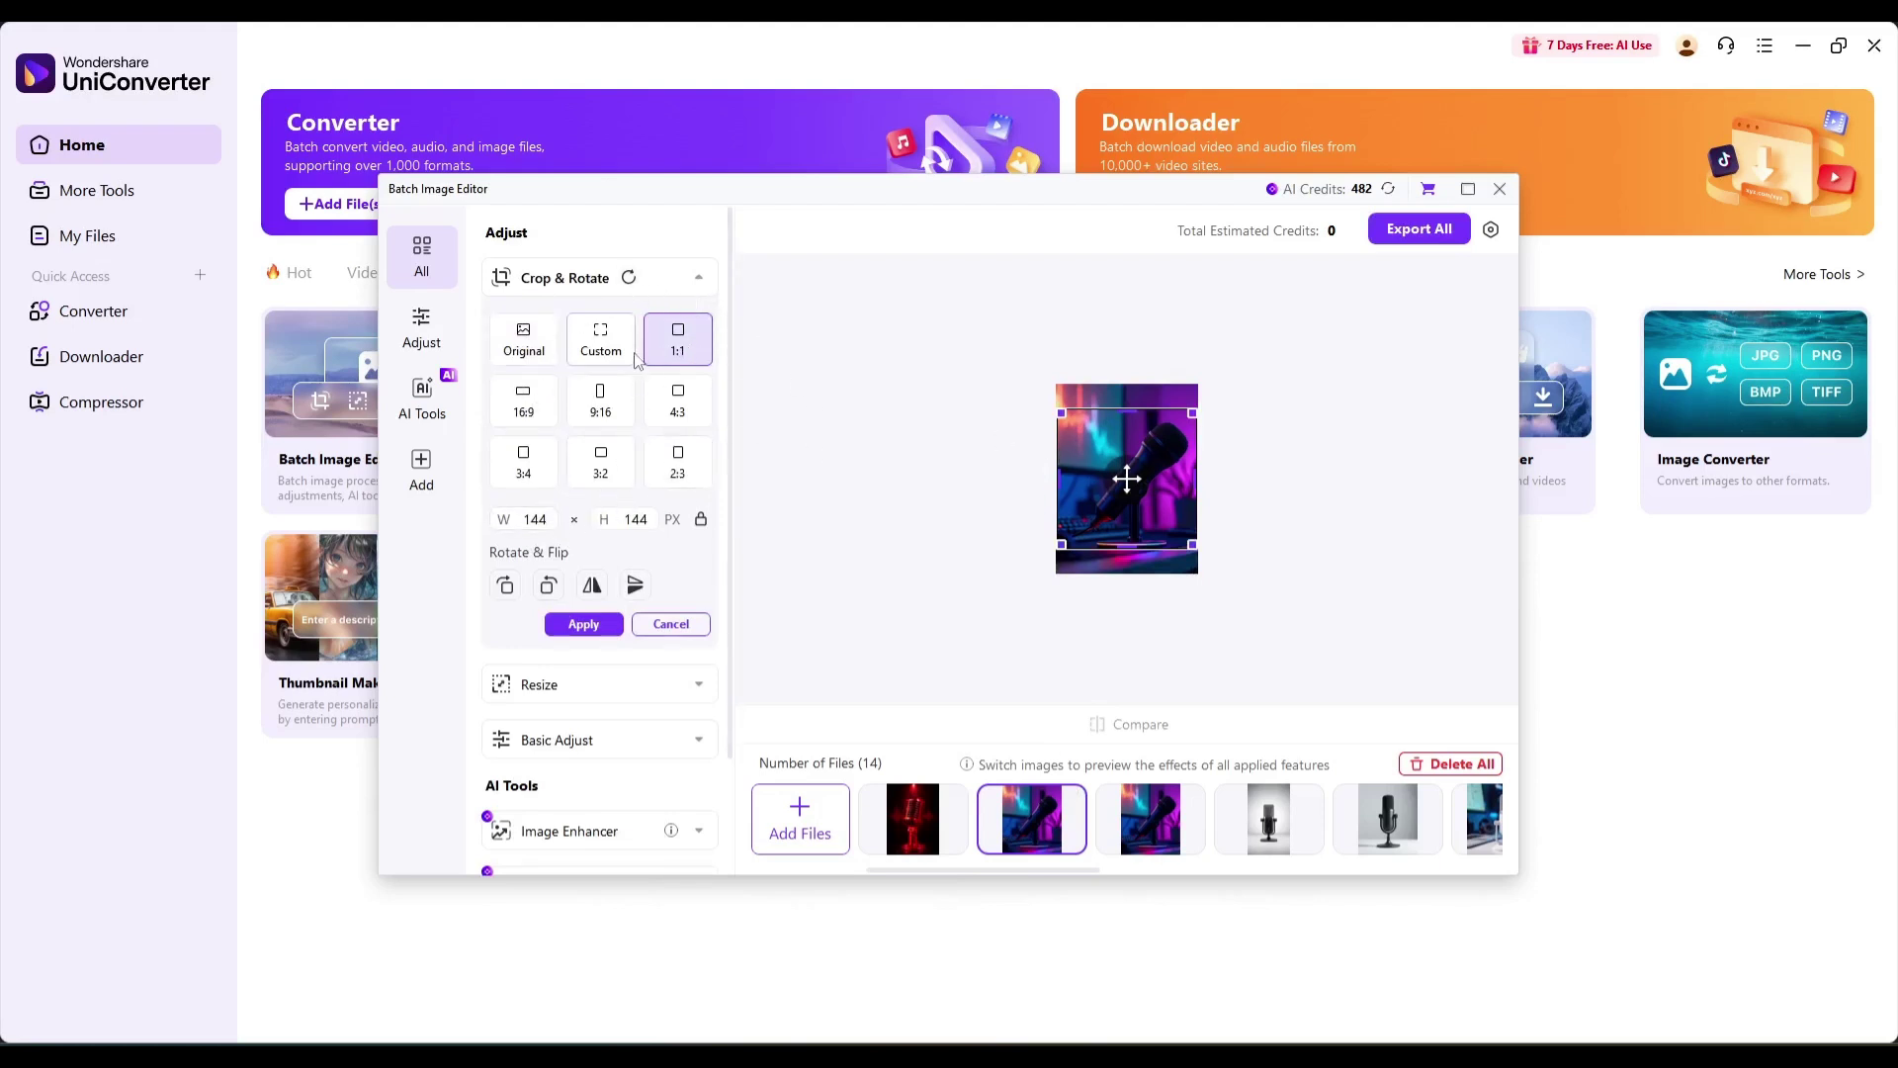
left_click(600, 340)
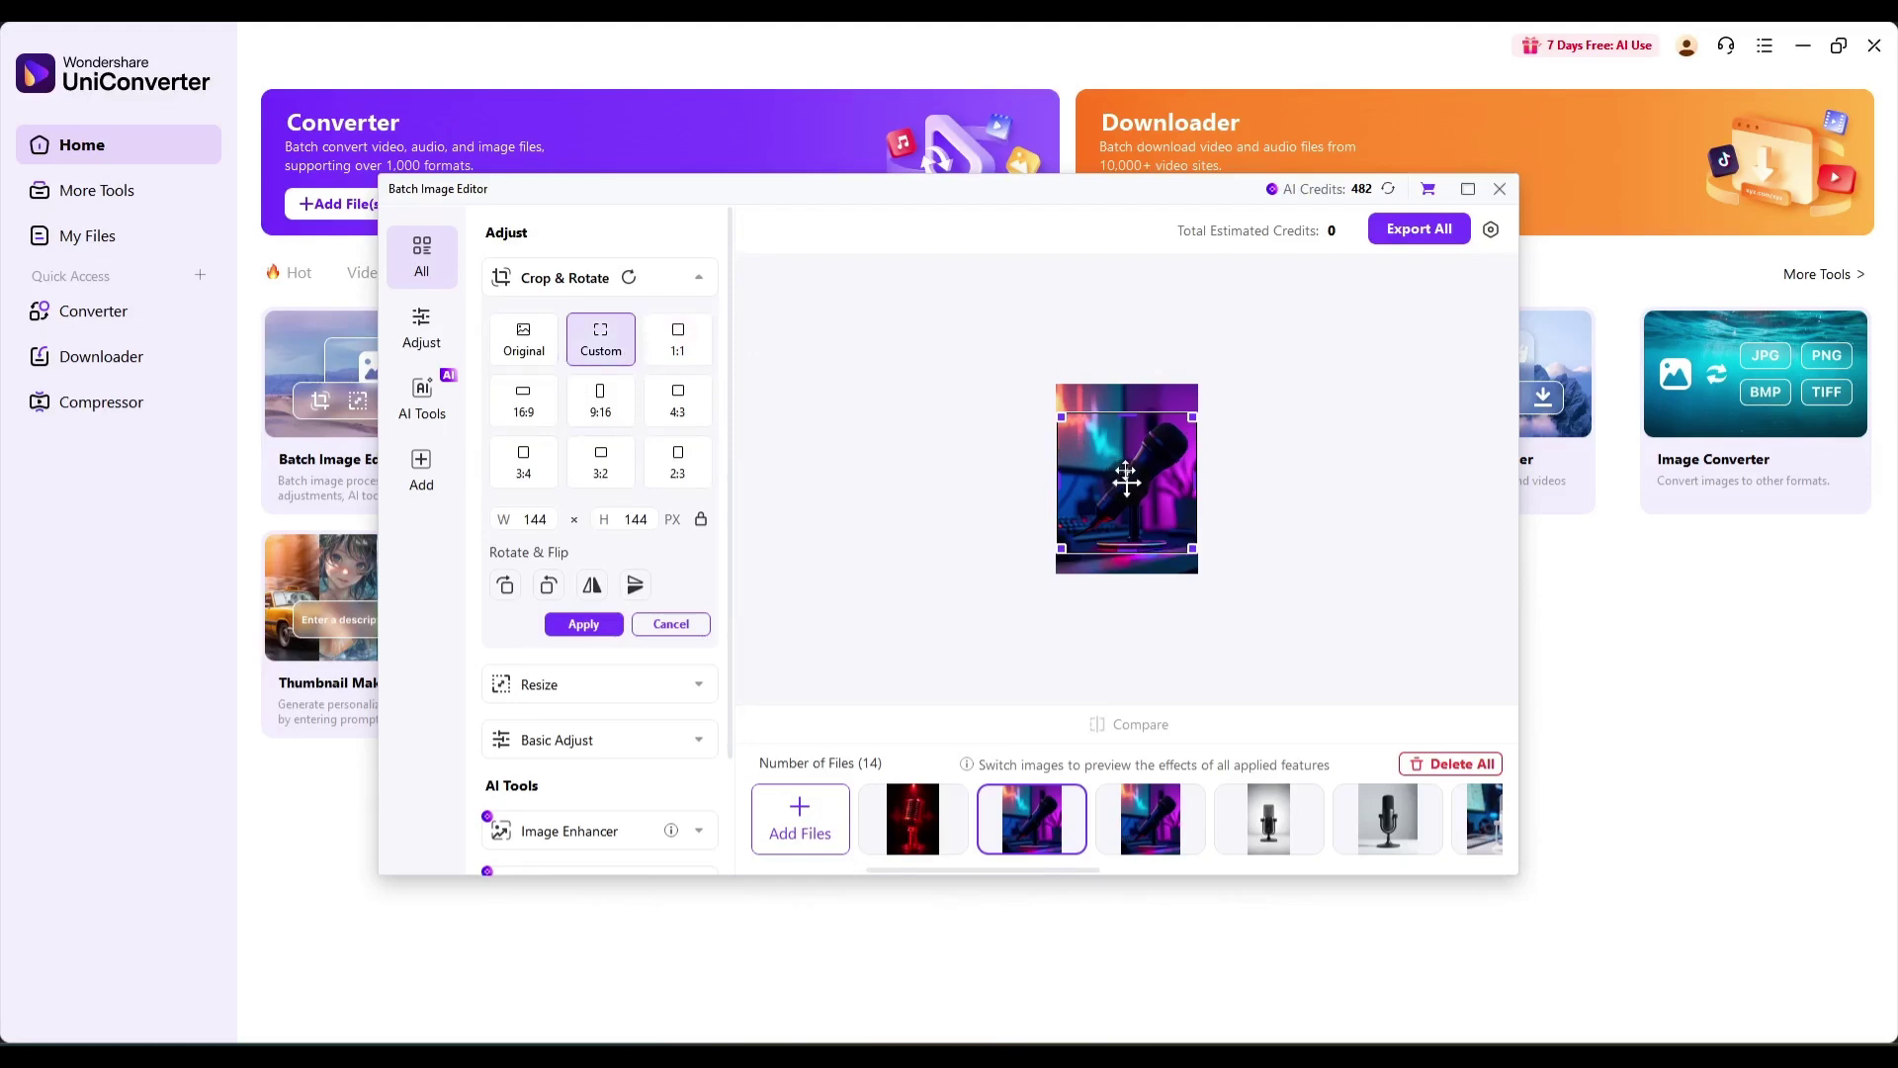
key("Right")
key("Right")
key("Right")
key("Right")
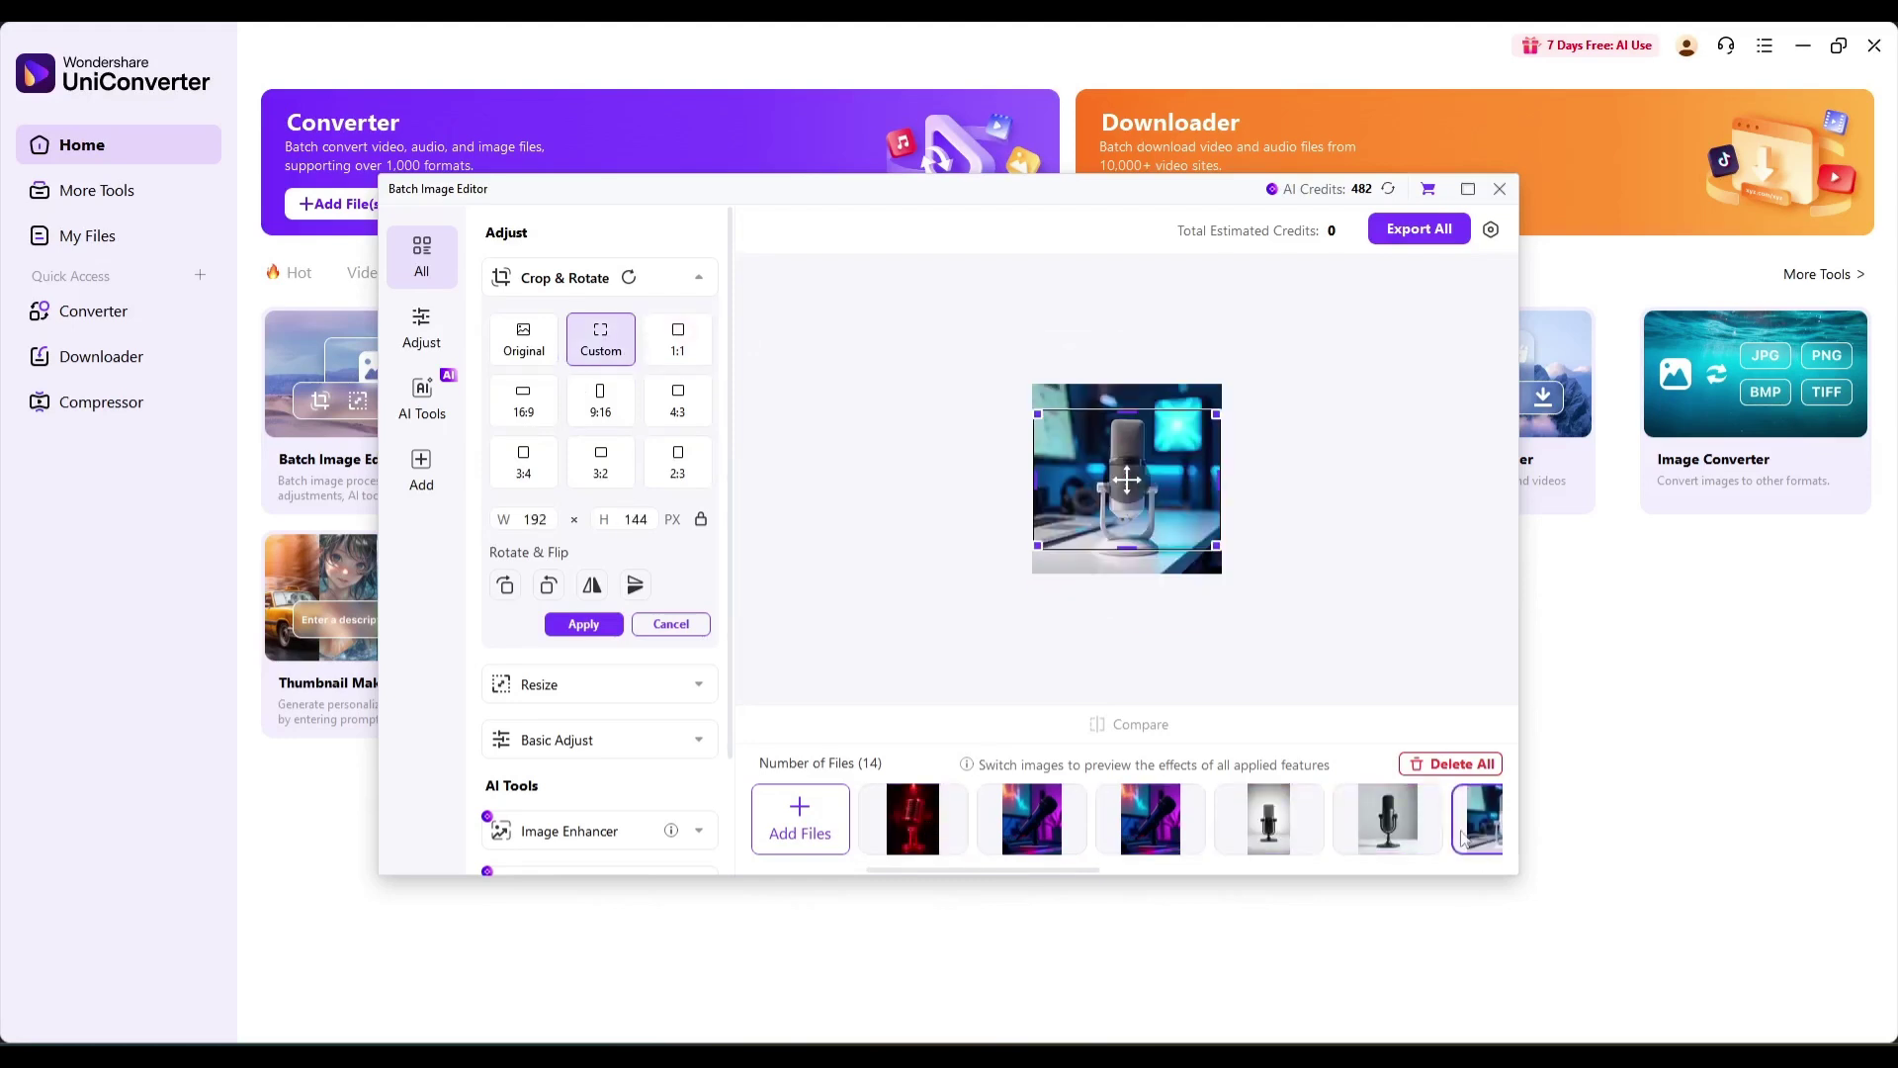
- Try rotating and flipping the image horizontally and vertically, then apply the crop
left_click(504, 584)
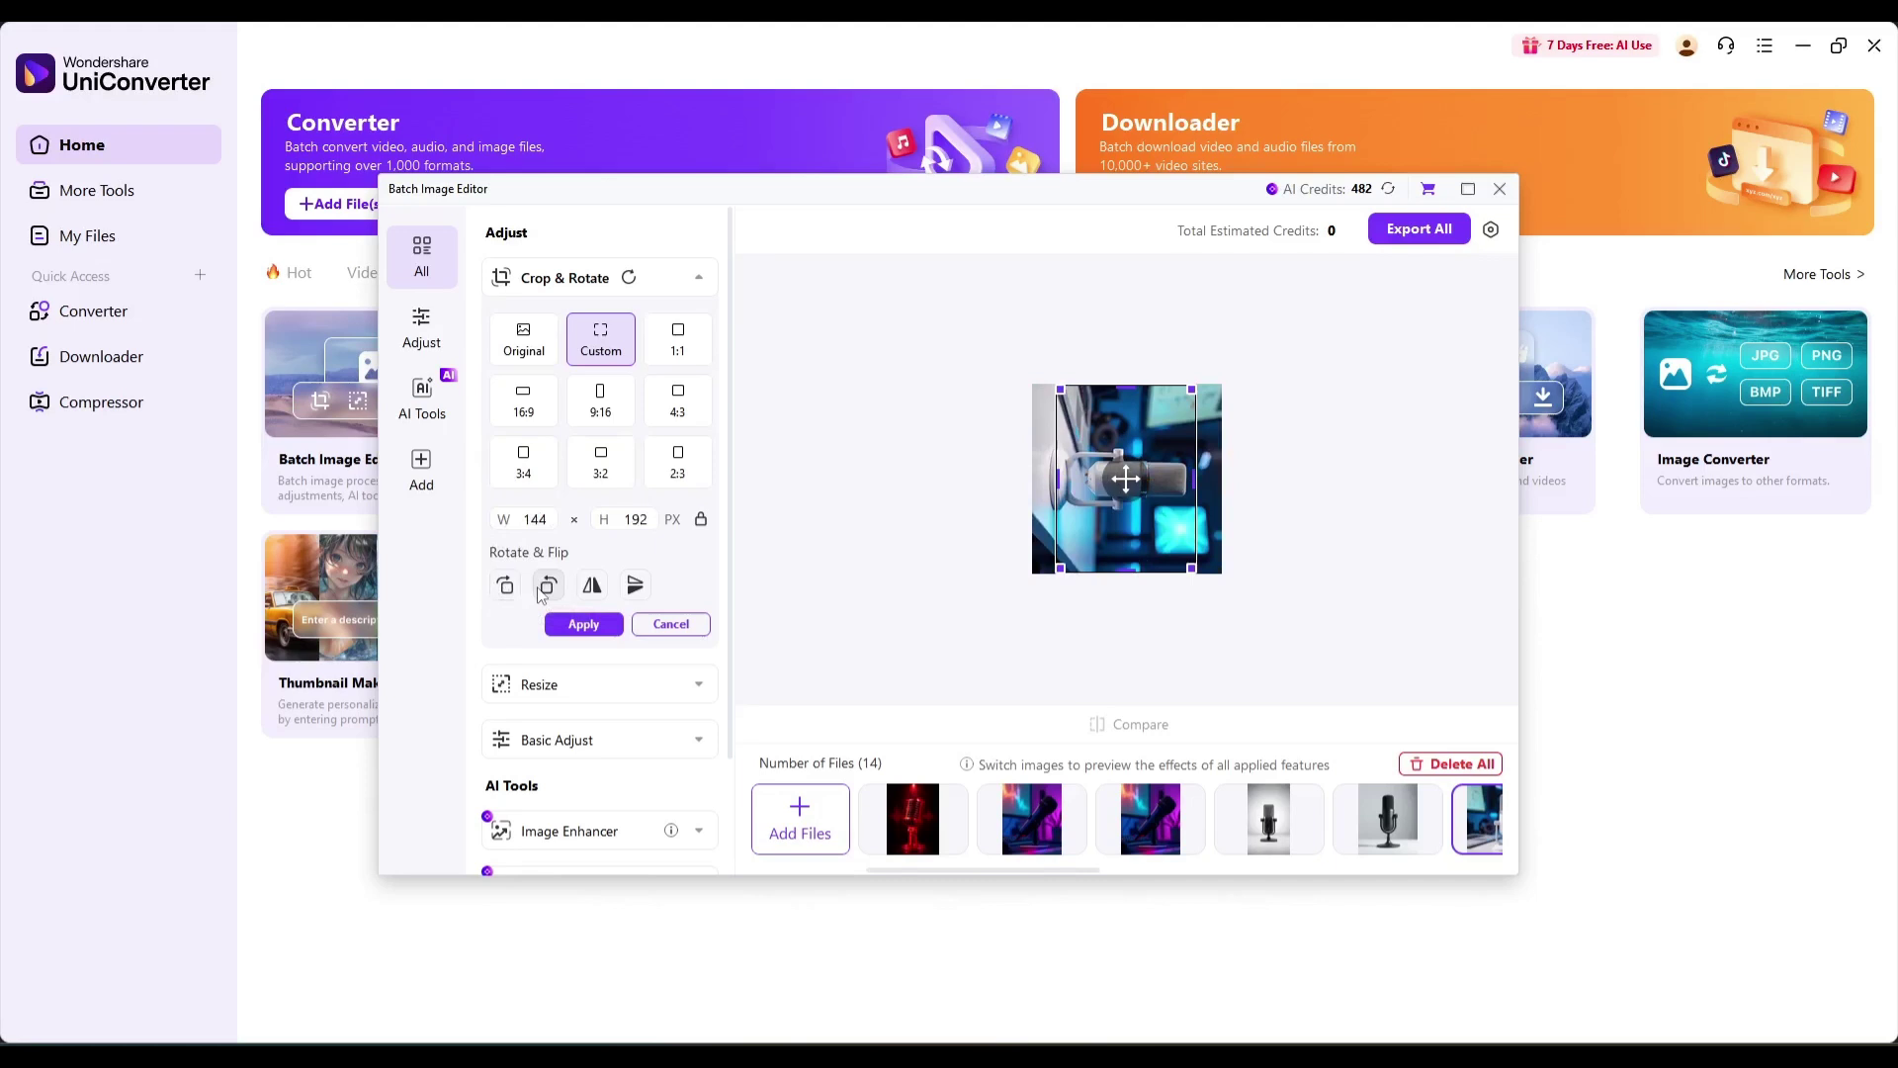
left_click(548, 584)
left_click(592, 584)
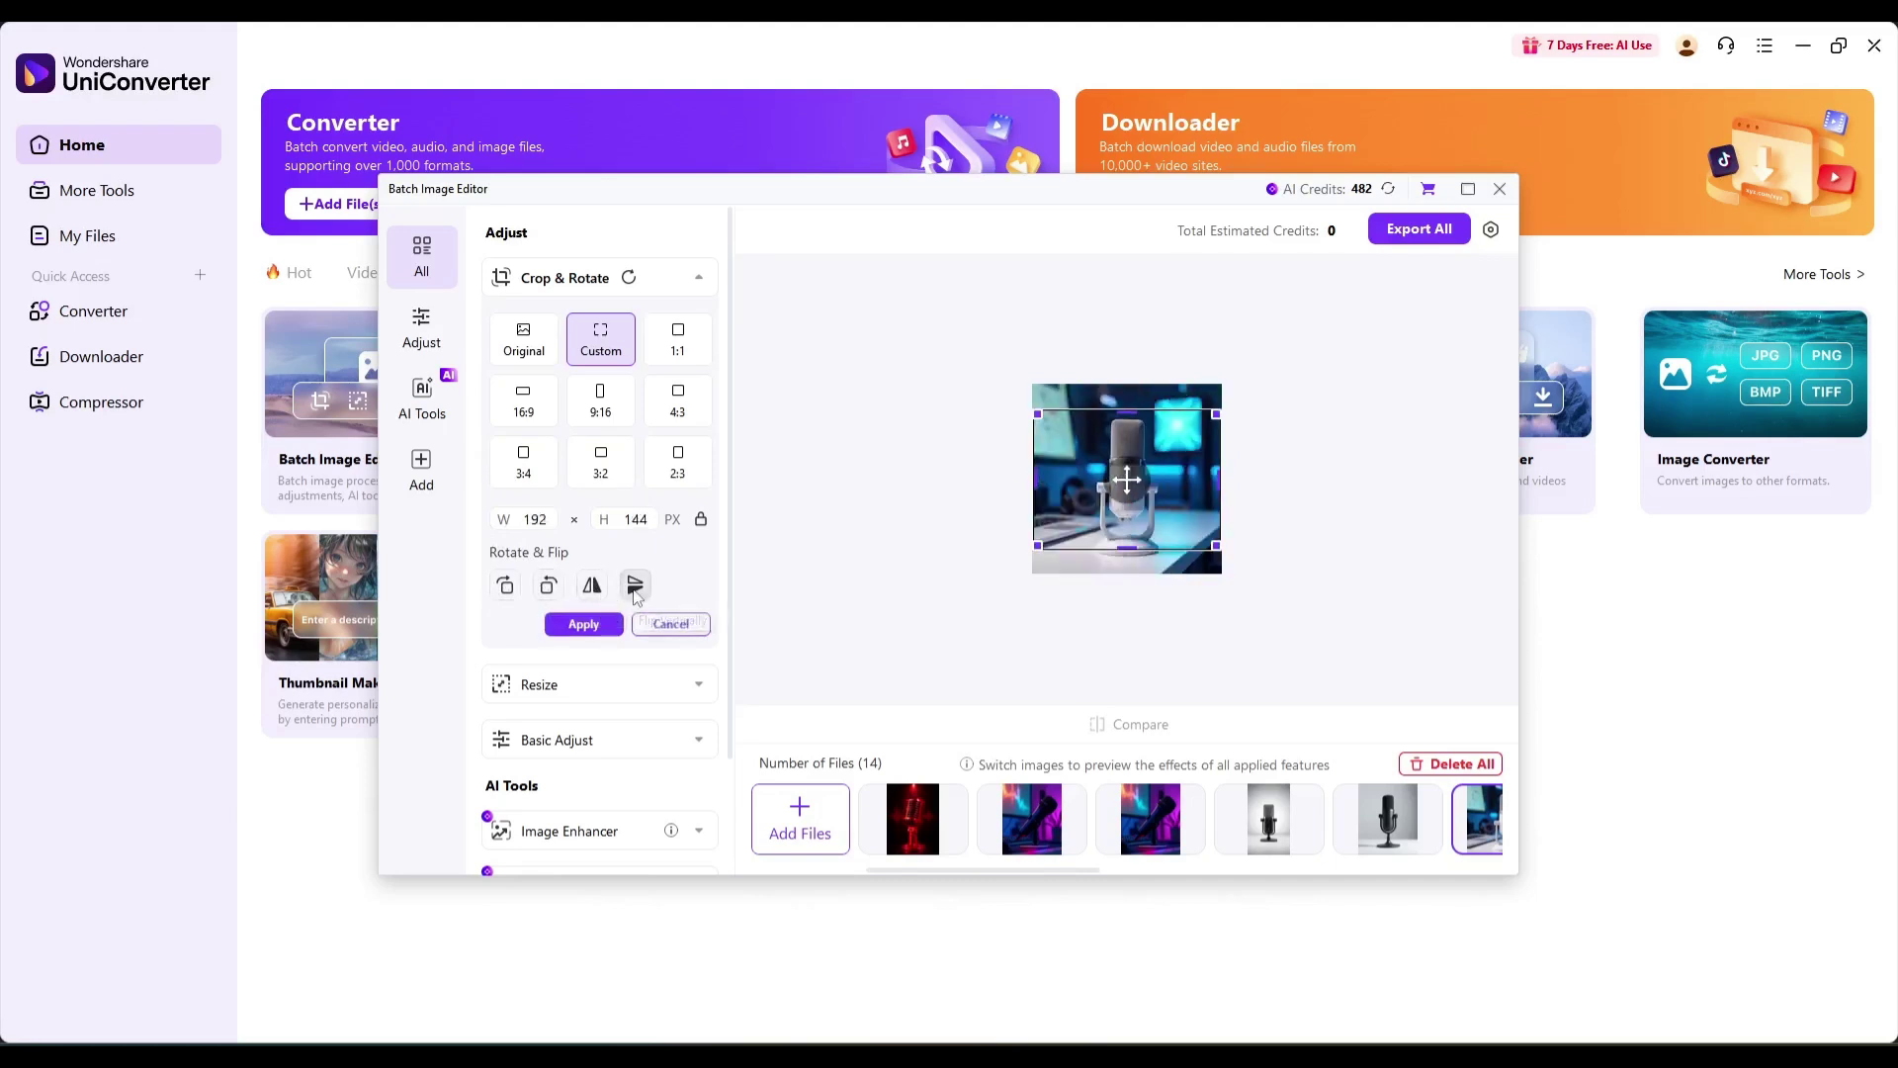
left_click(636, 585)
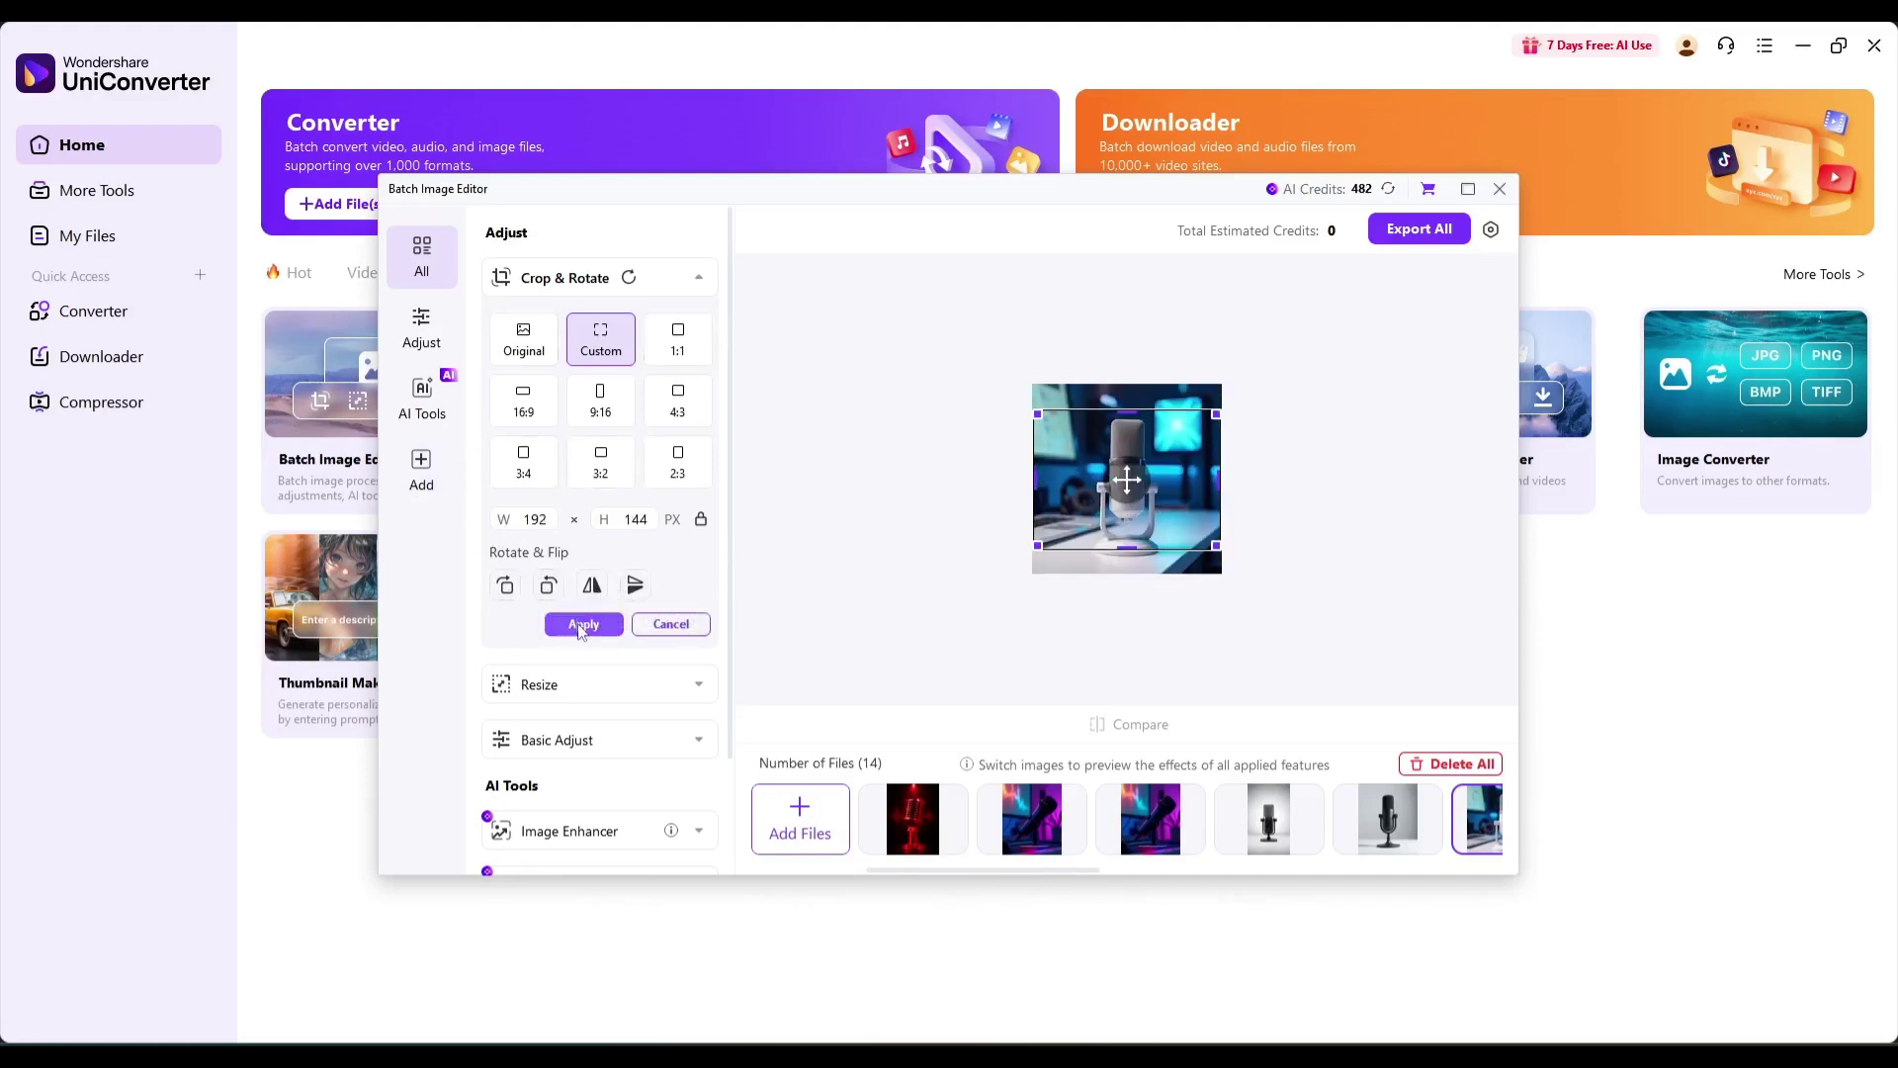
left_click(578, 624)
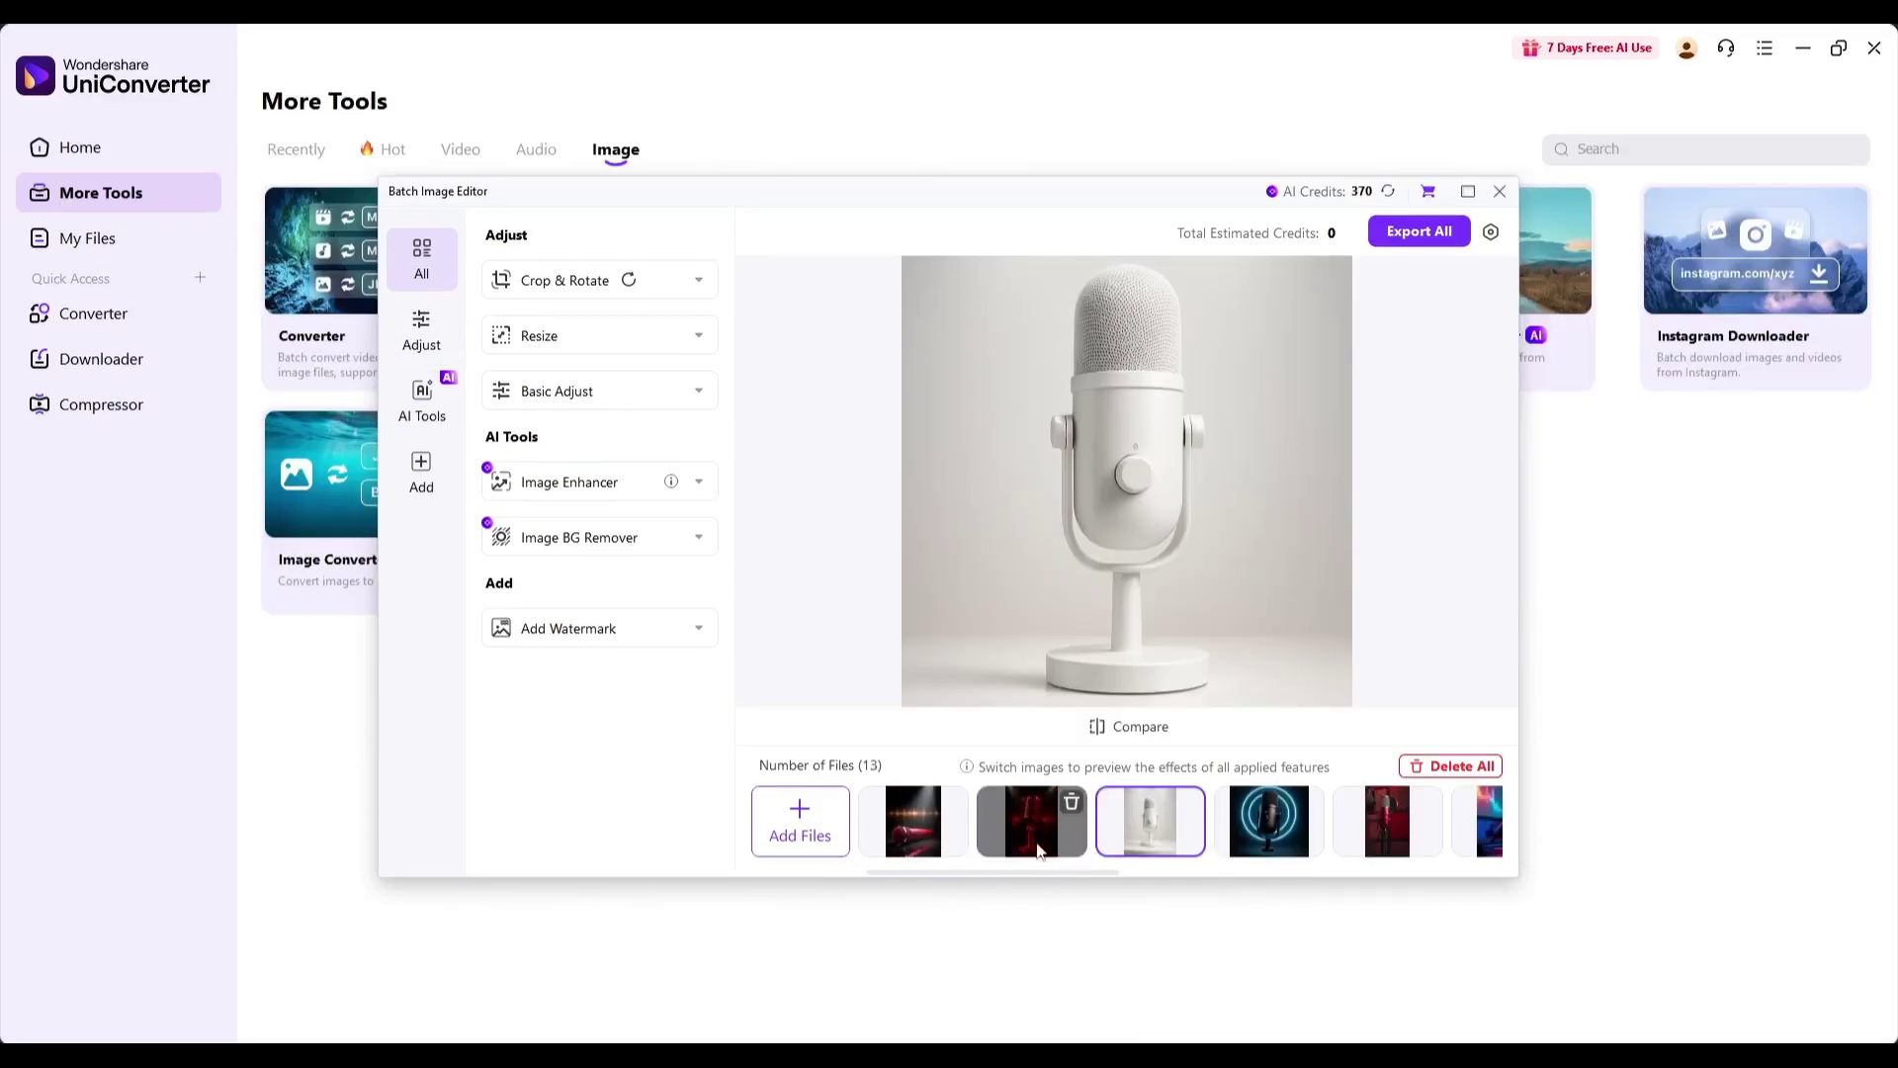
- Preview the red and pink microphone images in the batch
left_click(1031, 821)
left_click(1268, 820)
left_click(1375, 836)
left_click(1487, 820)
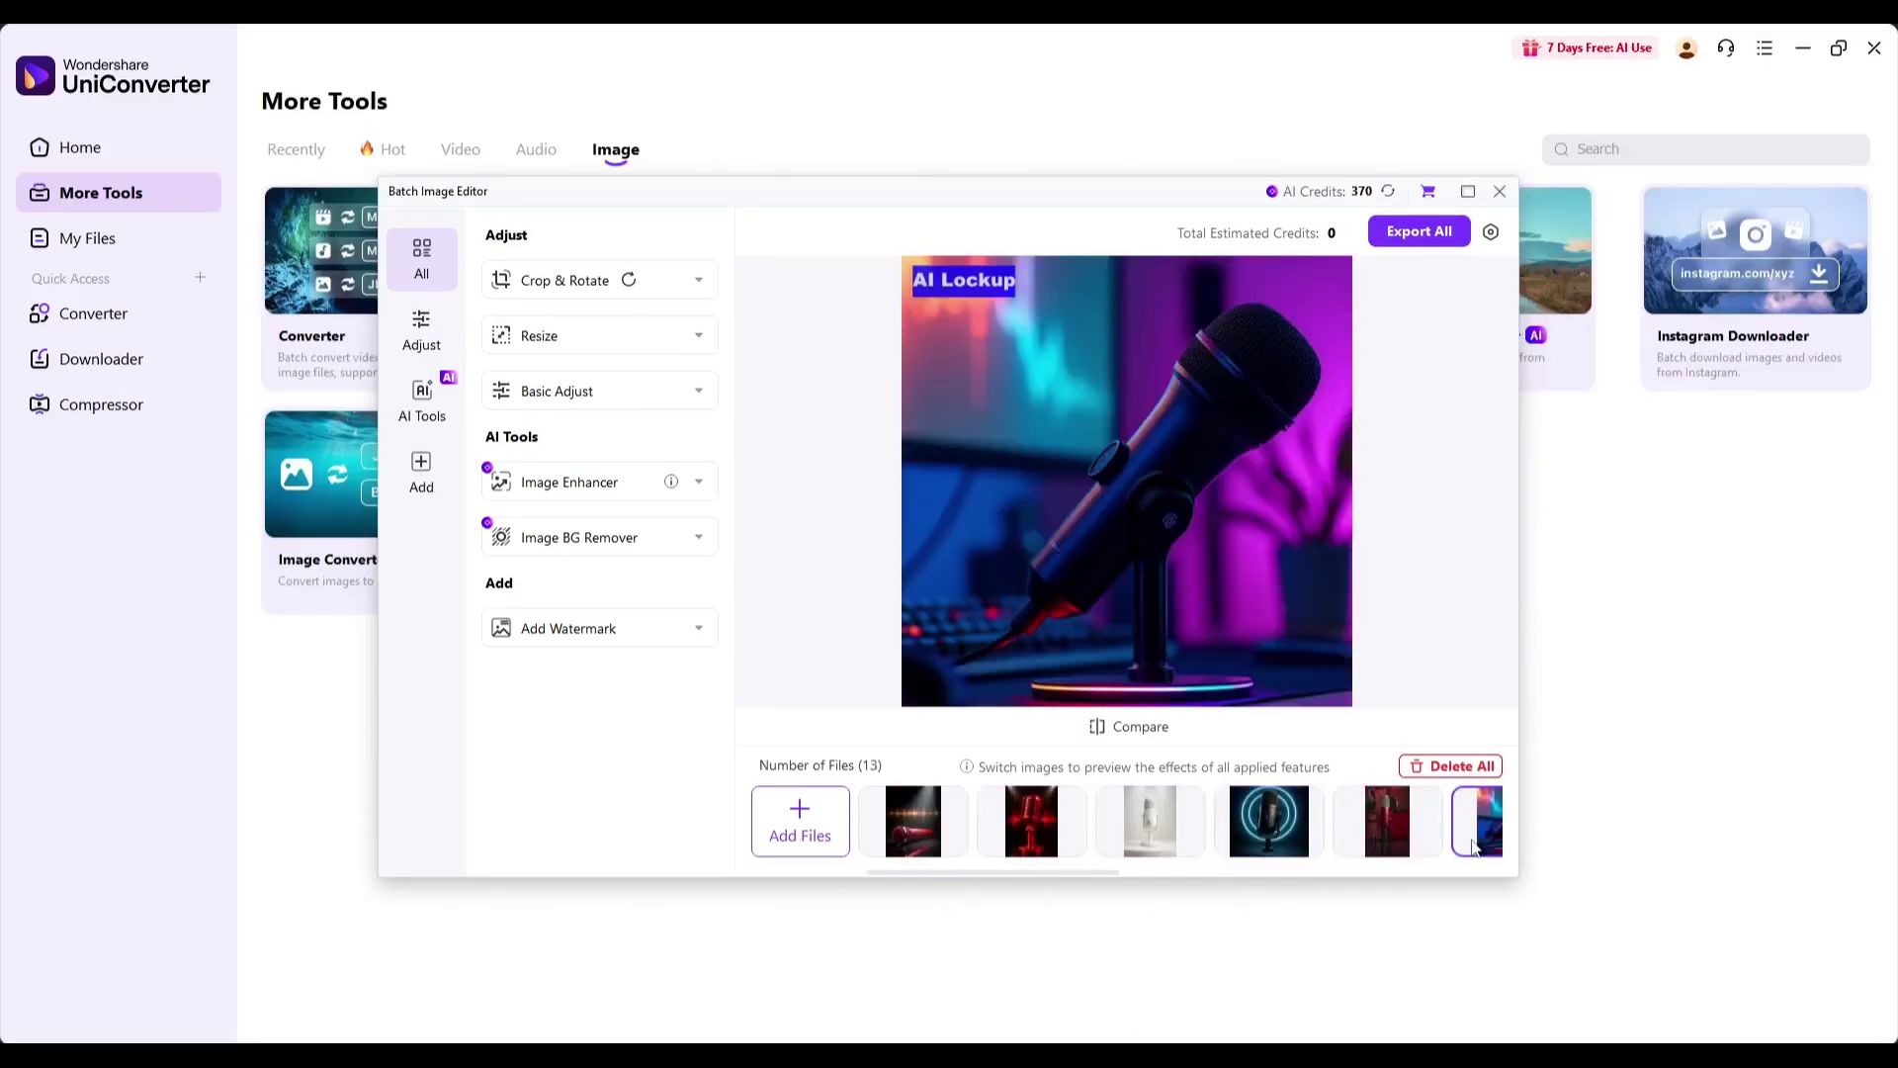
left_click(1031, 820)
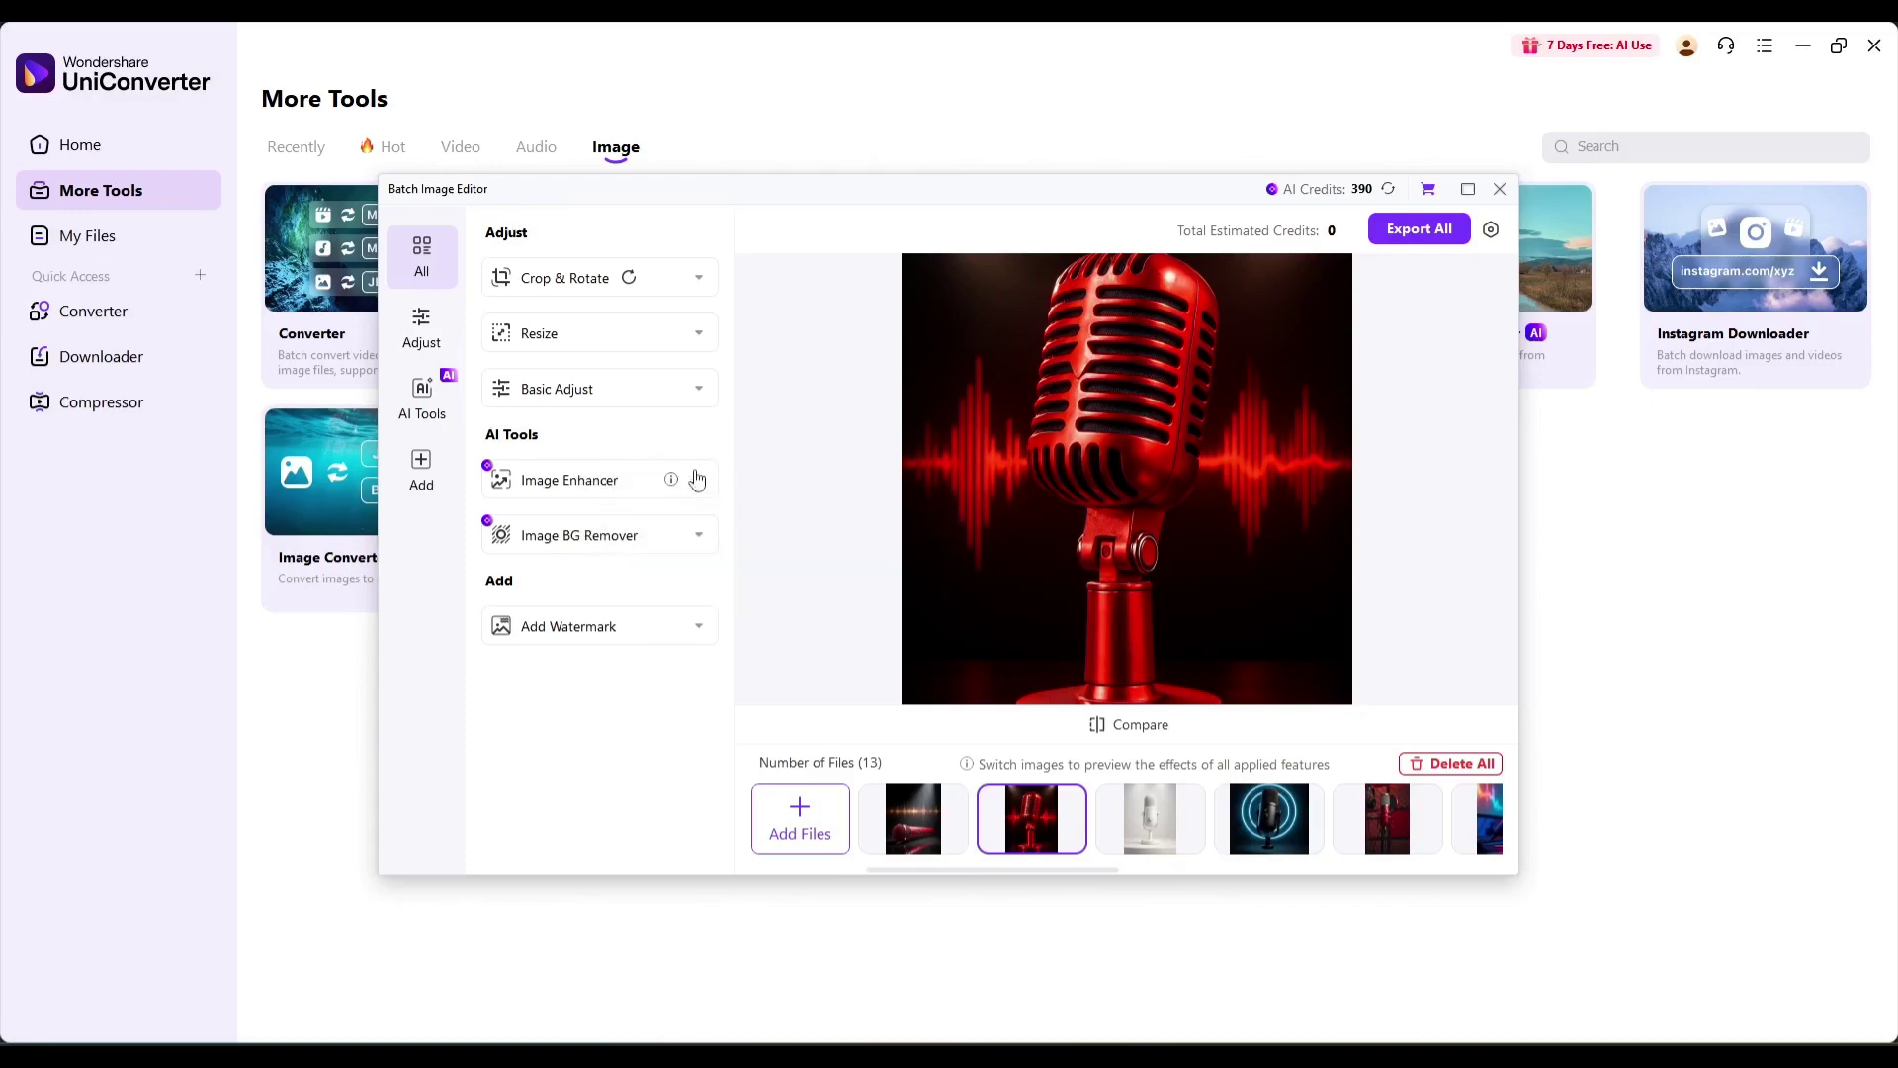
- Turn on Auto Enhancer and compare the enhanced red microphone with its original
left_click(697, 479)
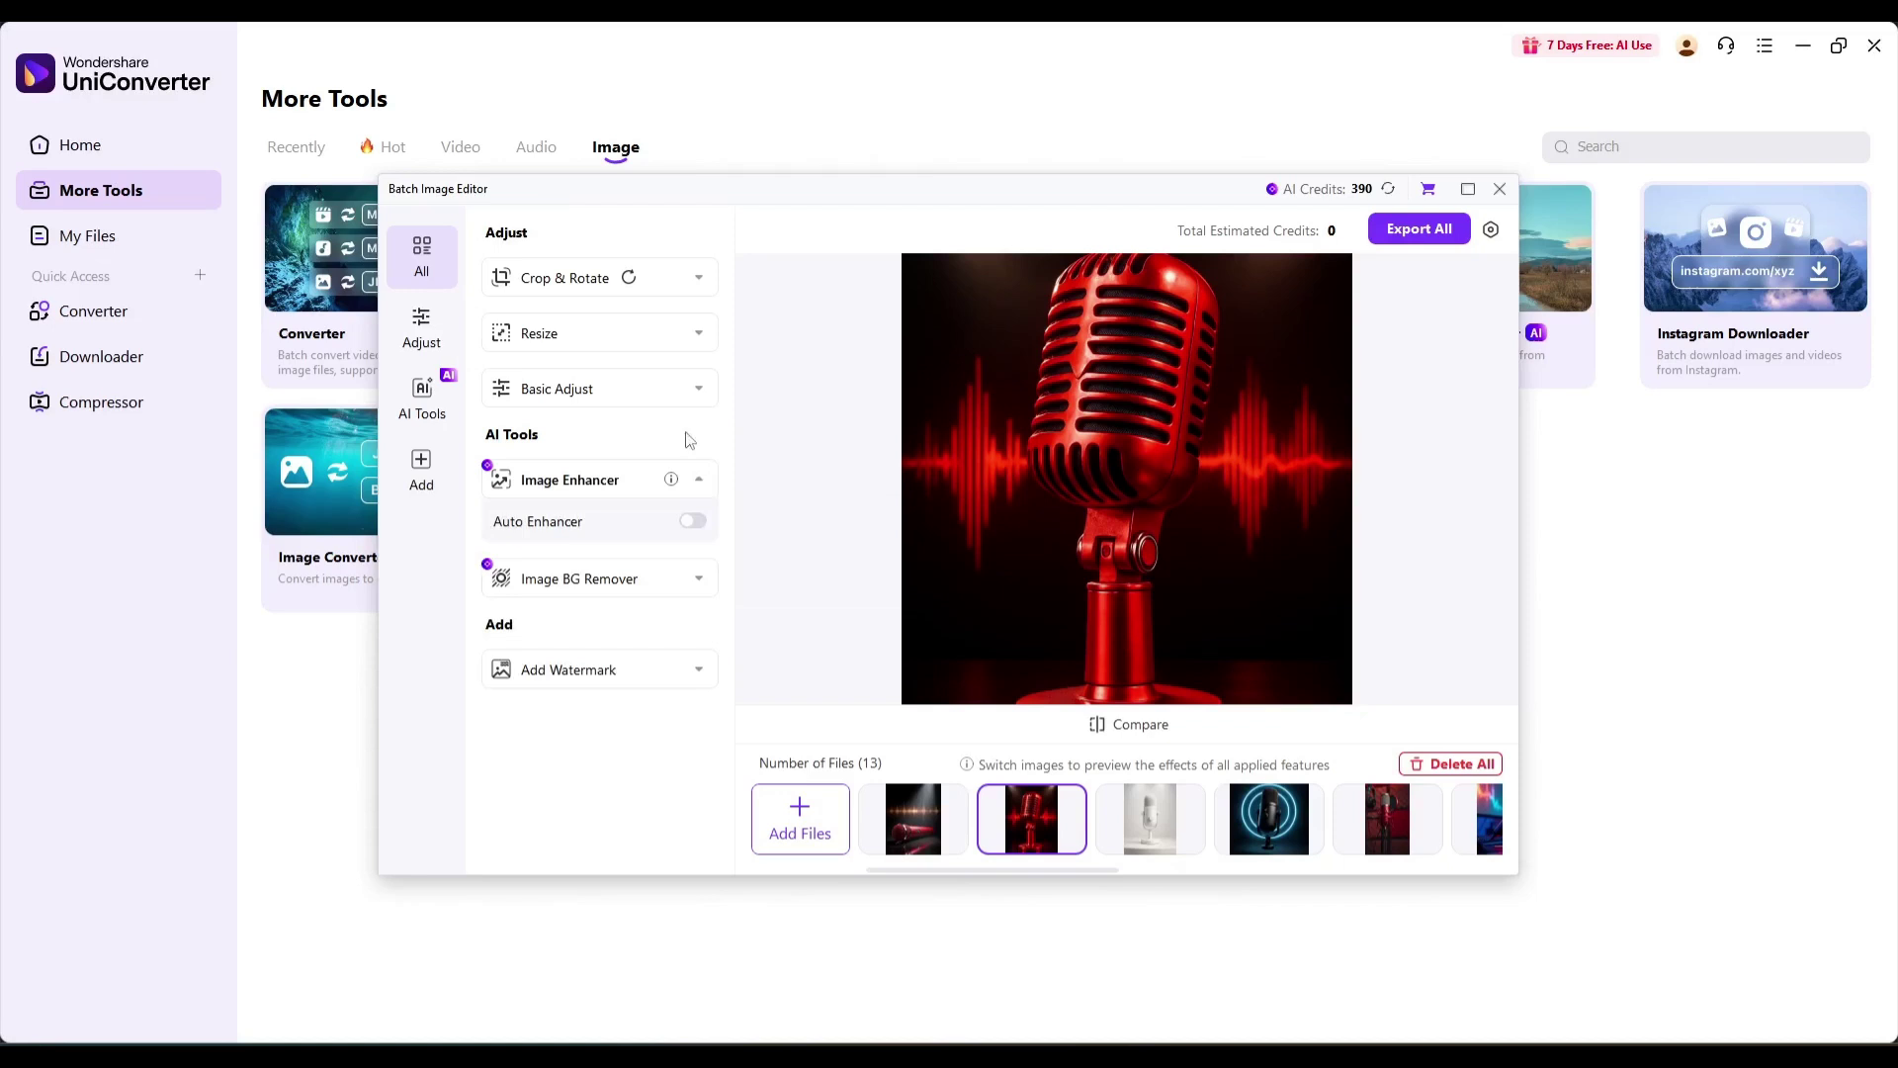
left_click(691, 527)
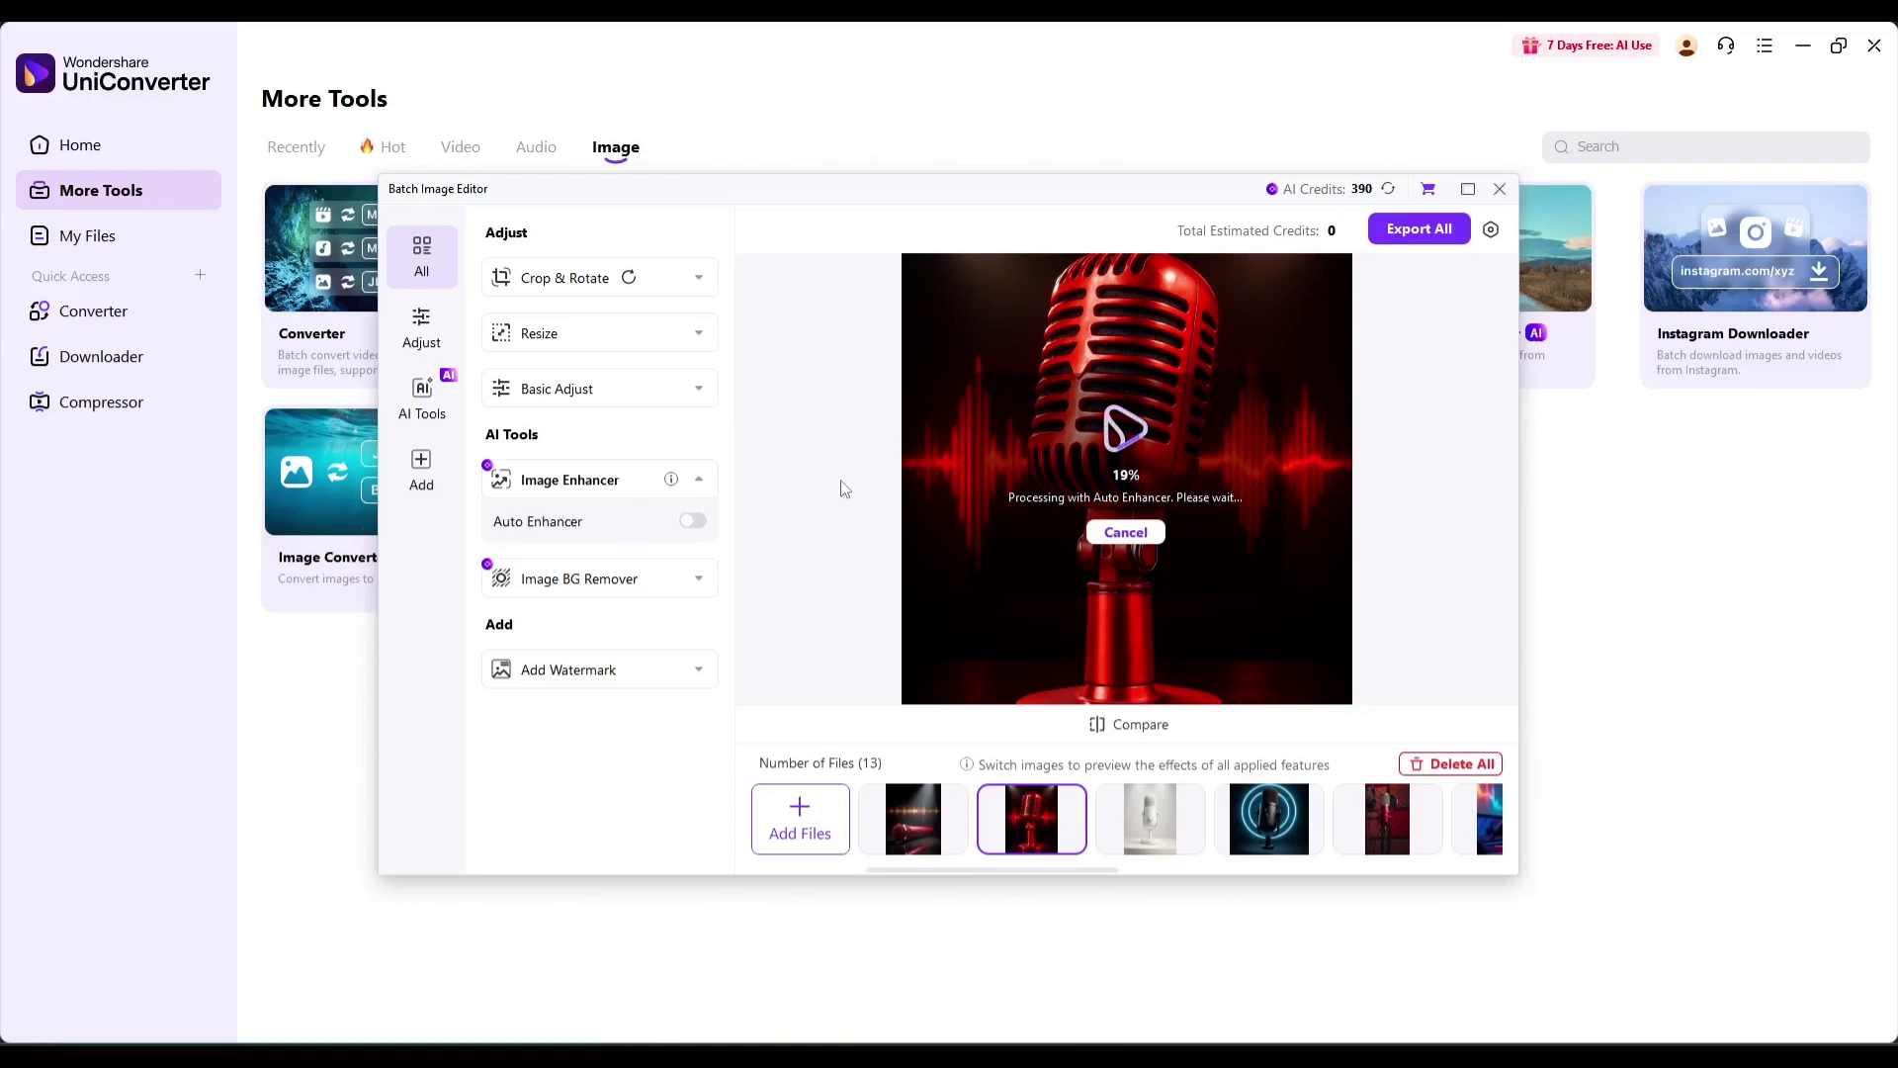
left_click(1099, 725)
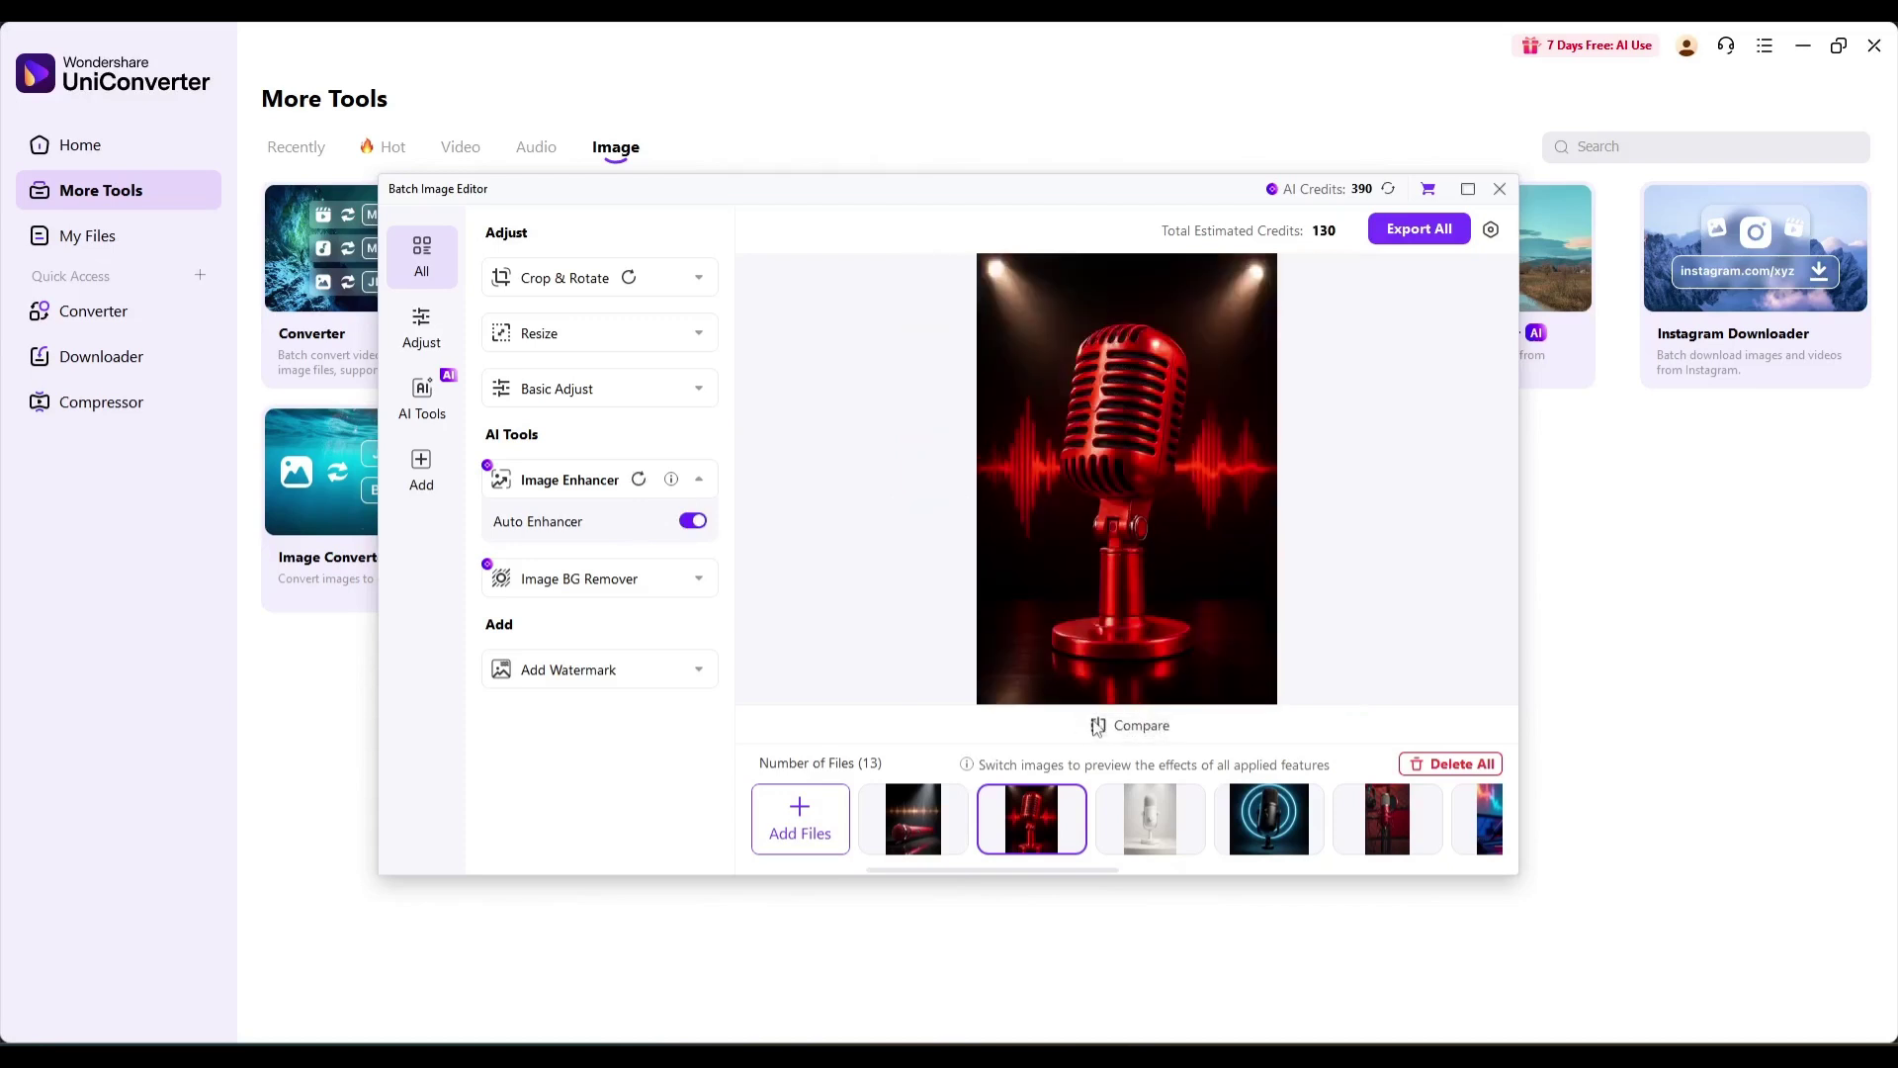
left_click(1098, 726)
left_click(1098, 725)
left_click(1099, 724)
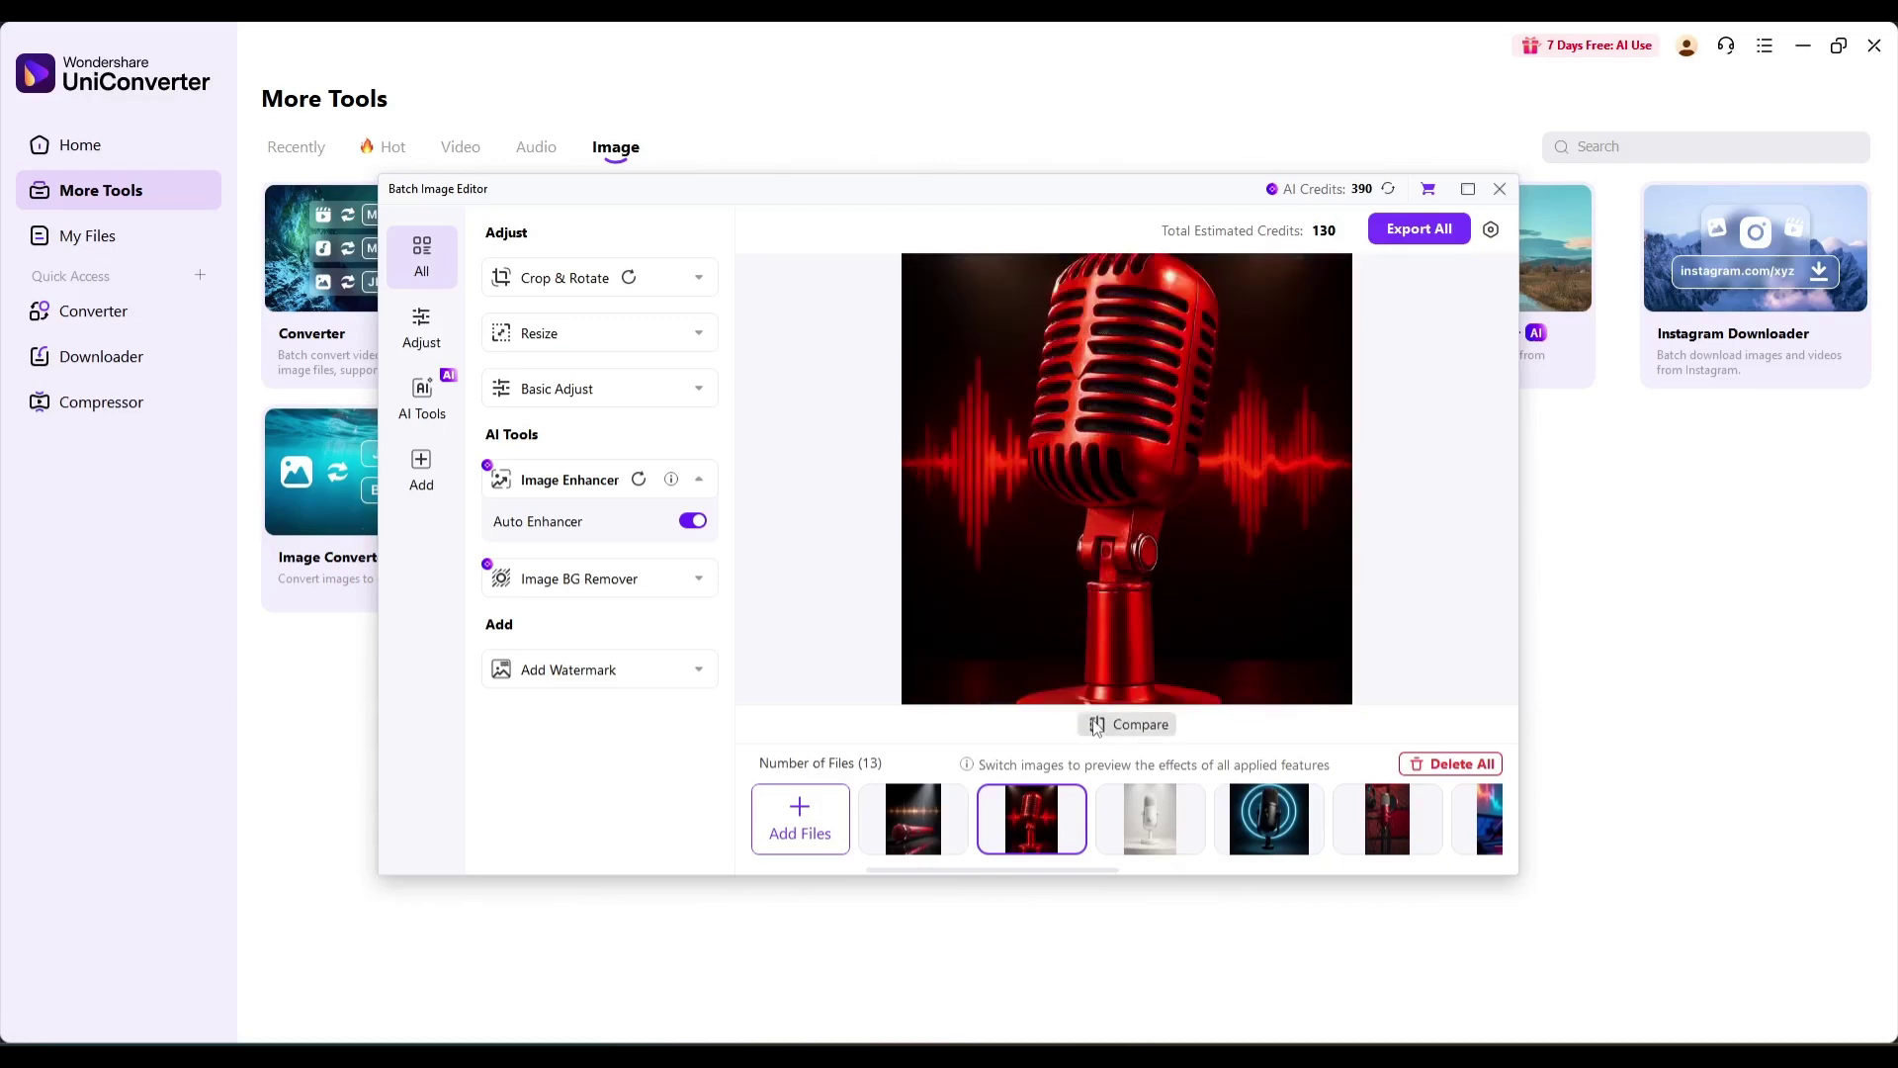
left_click(1097, 725)
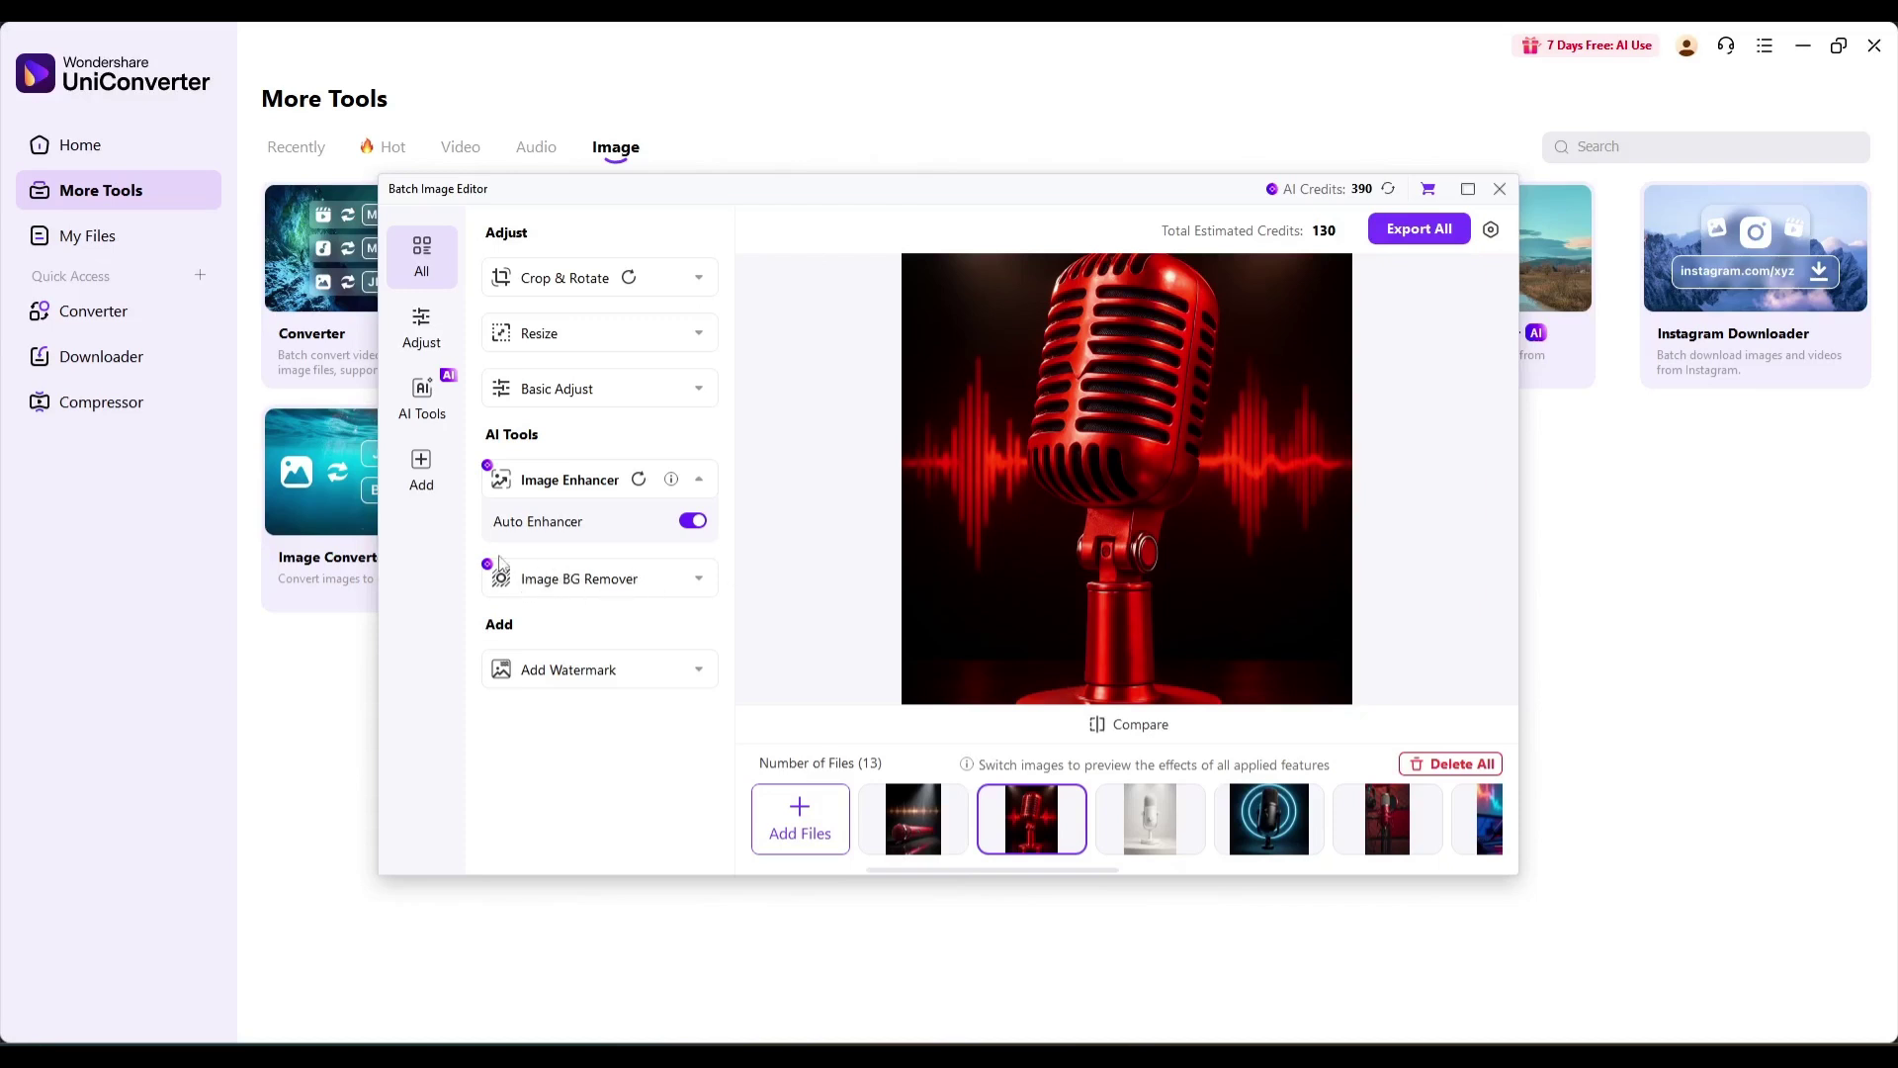
- Remove the white microphone's background and compare the cut-out with the original photo
left_click(667, 584)
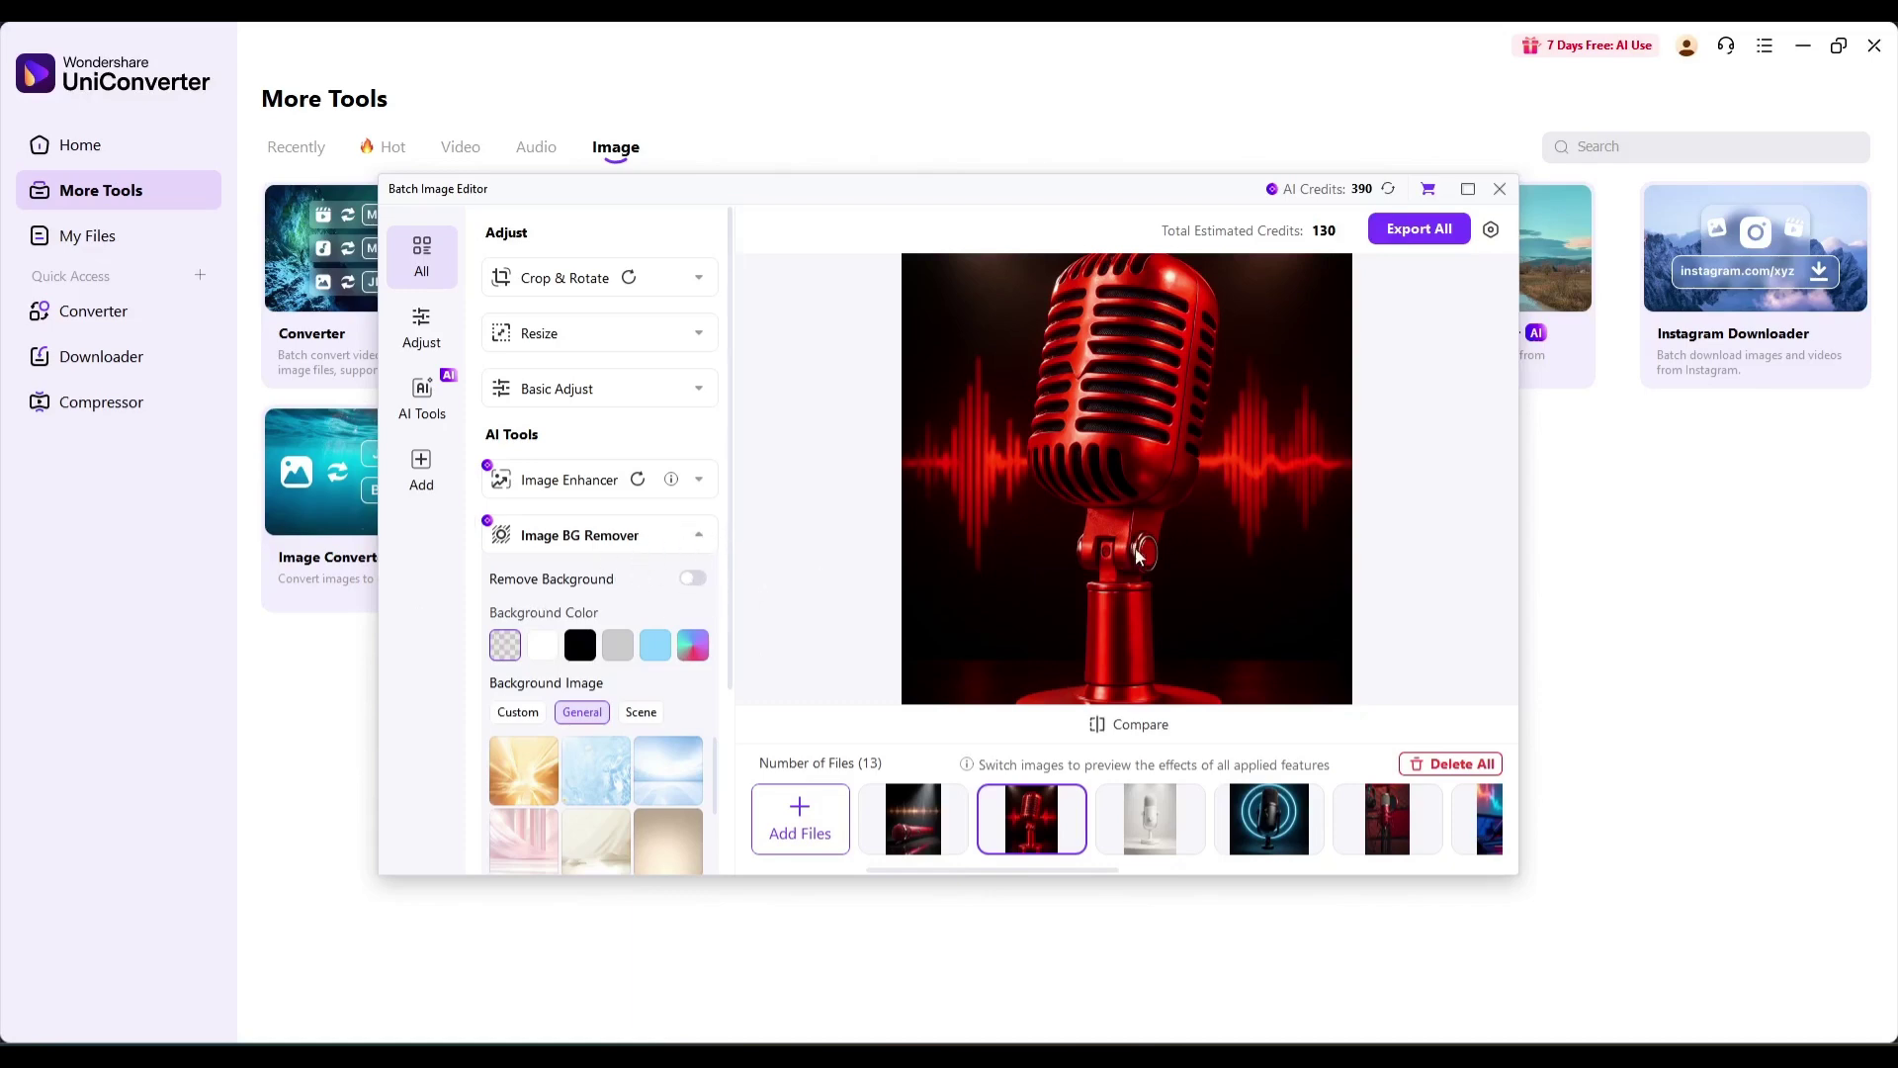
left_click(1151, 819)
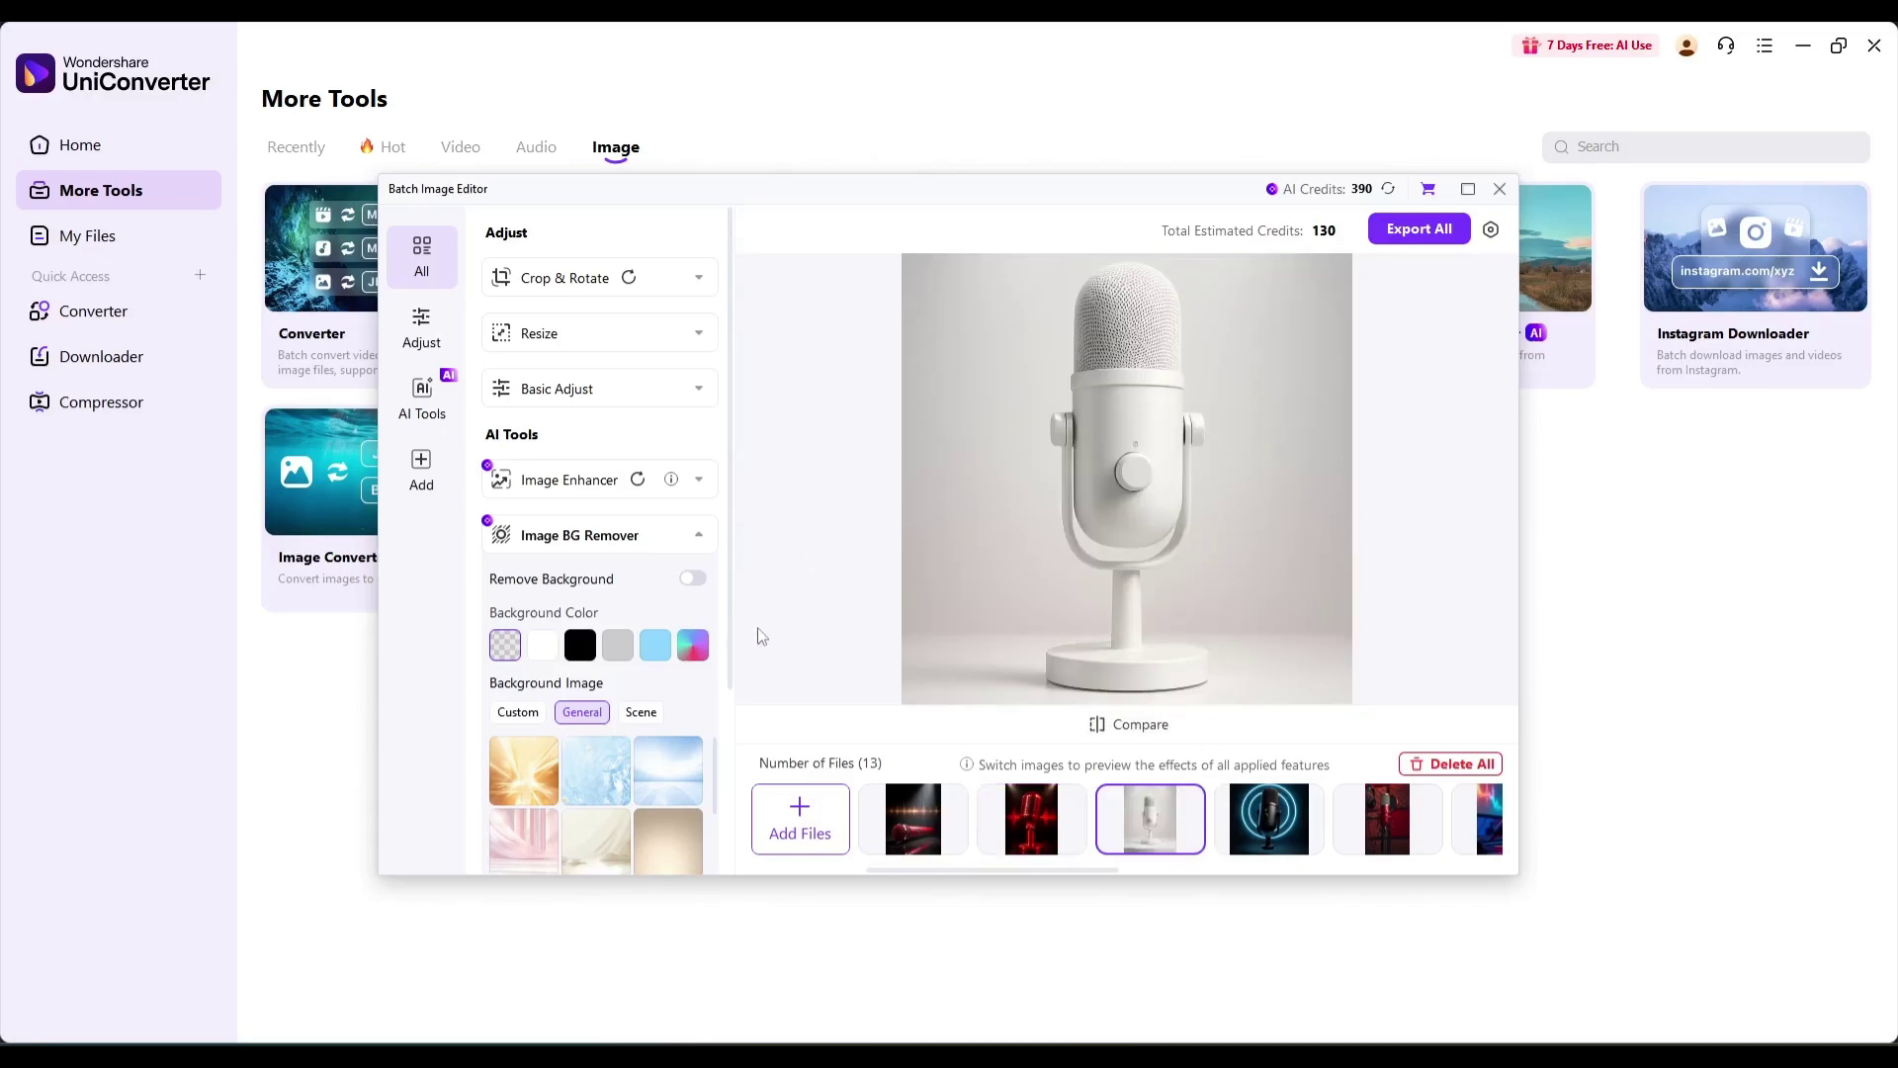
left_click(695, 581)
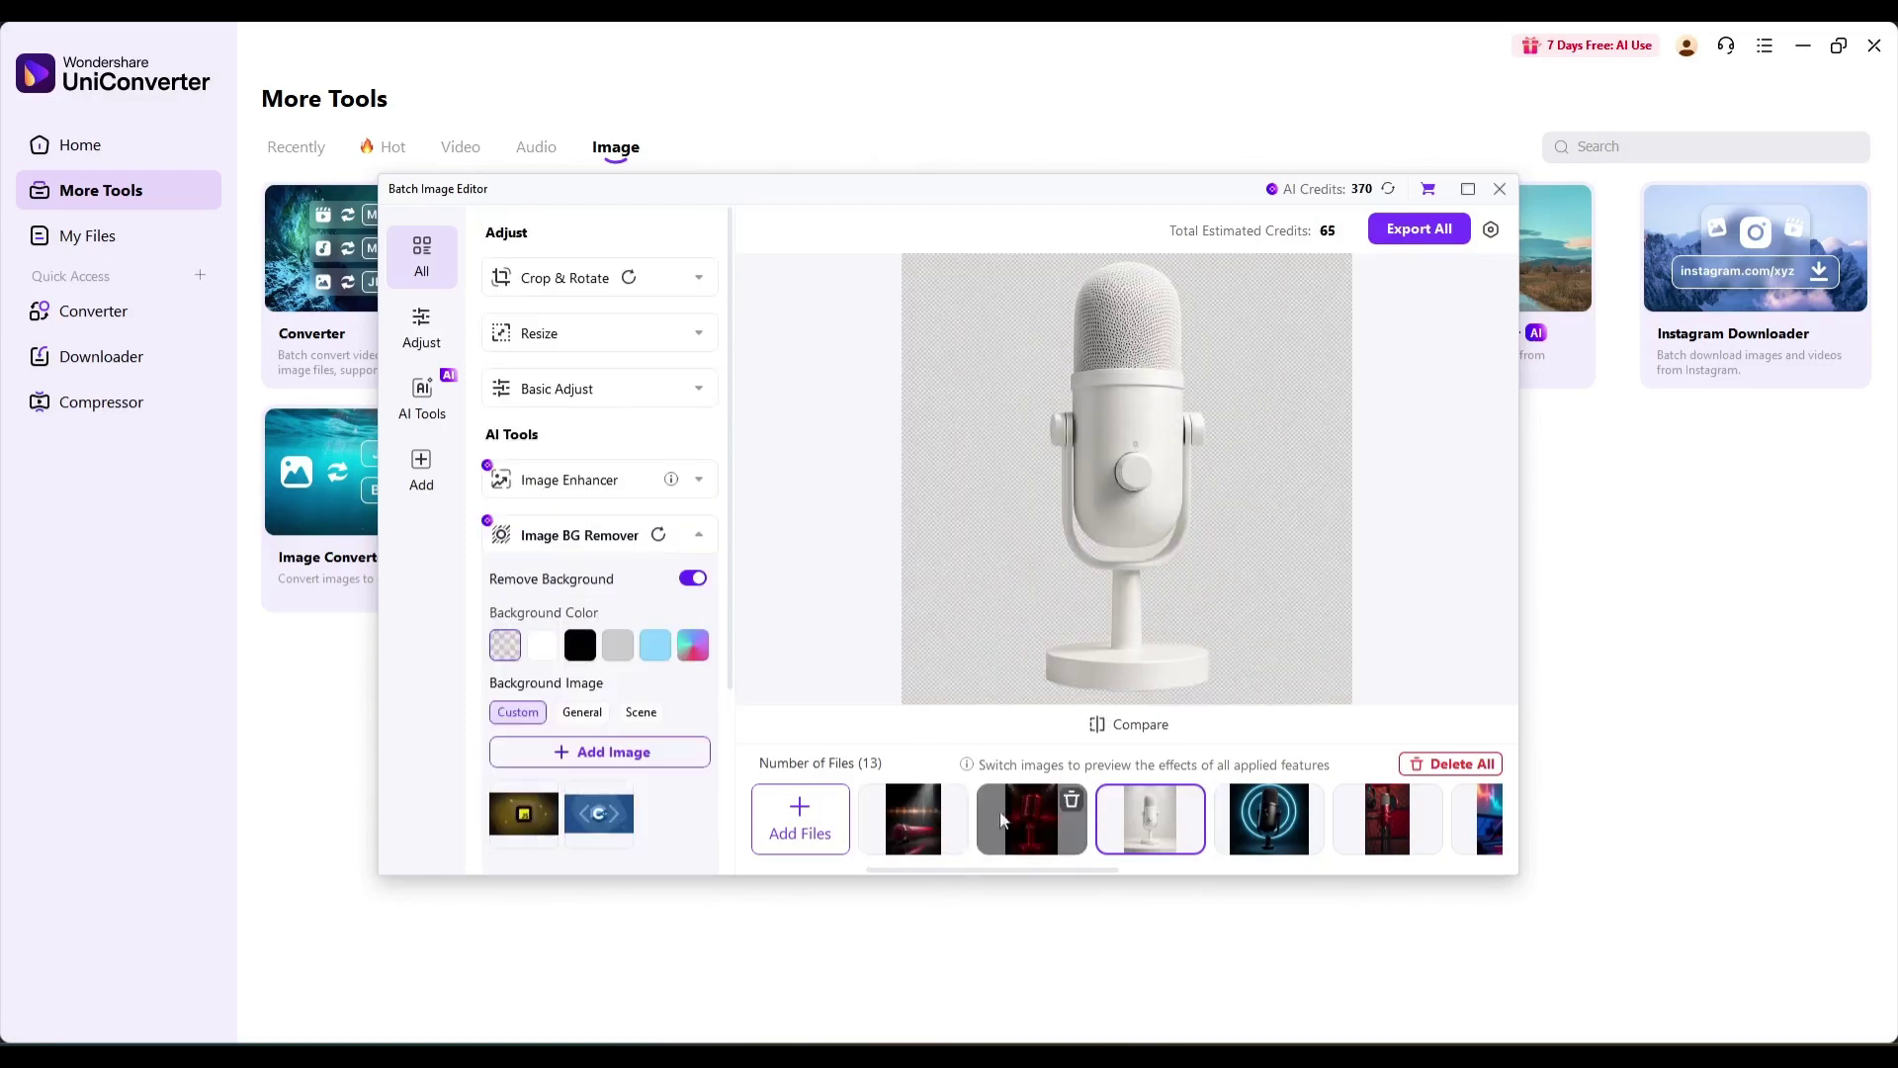
left_click(1031, 823)
left_click(1131, 845)
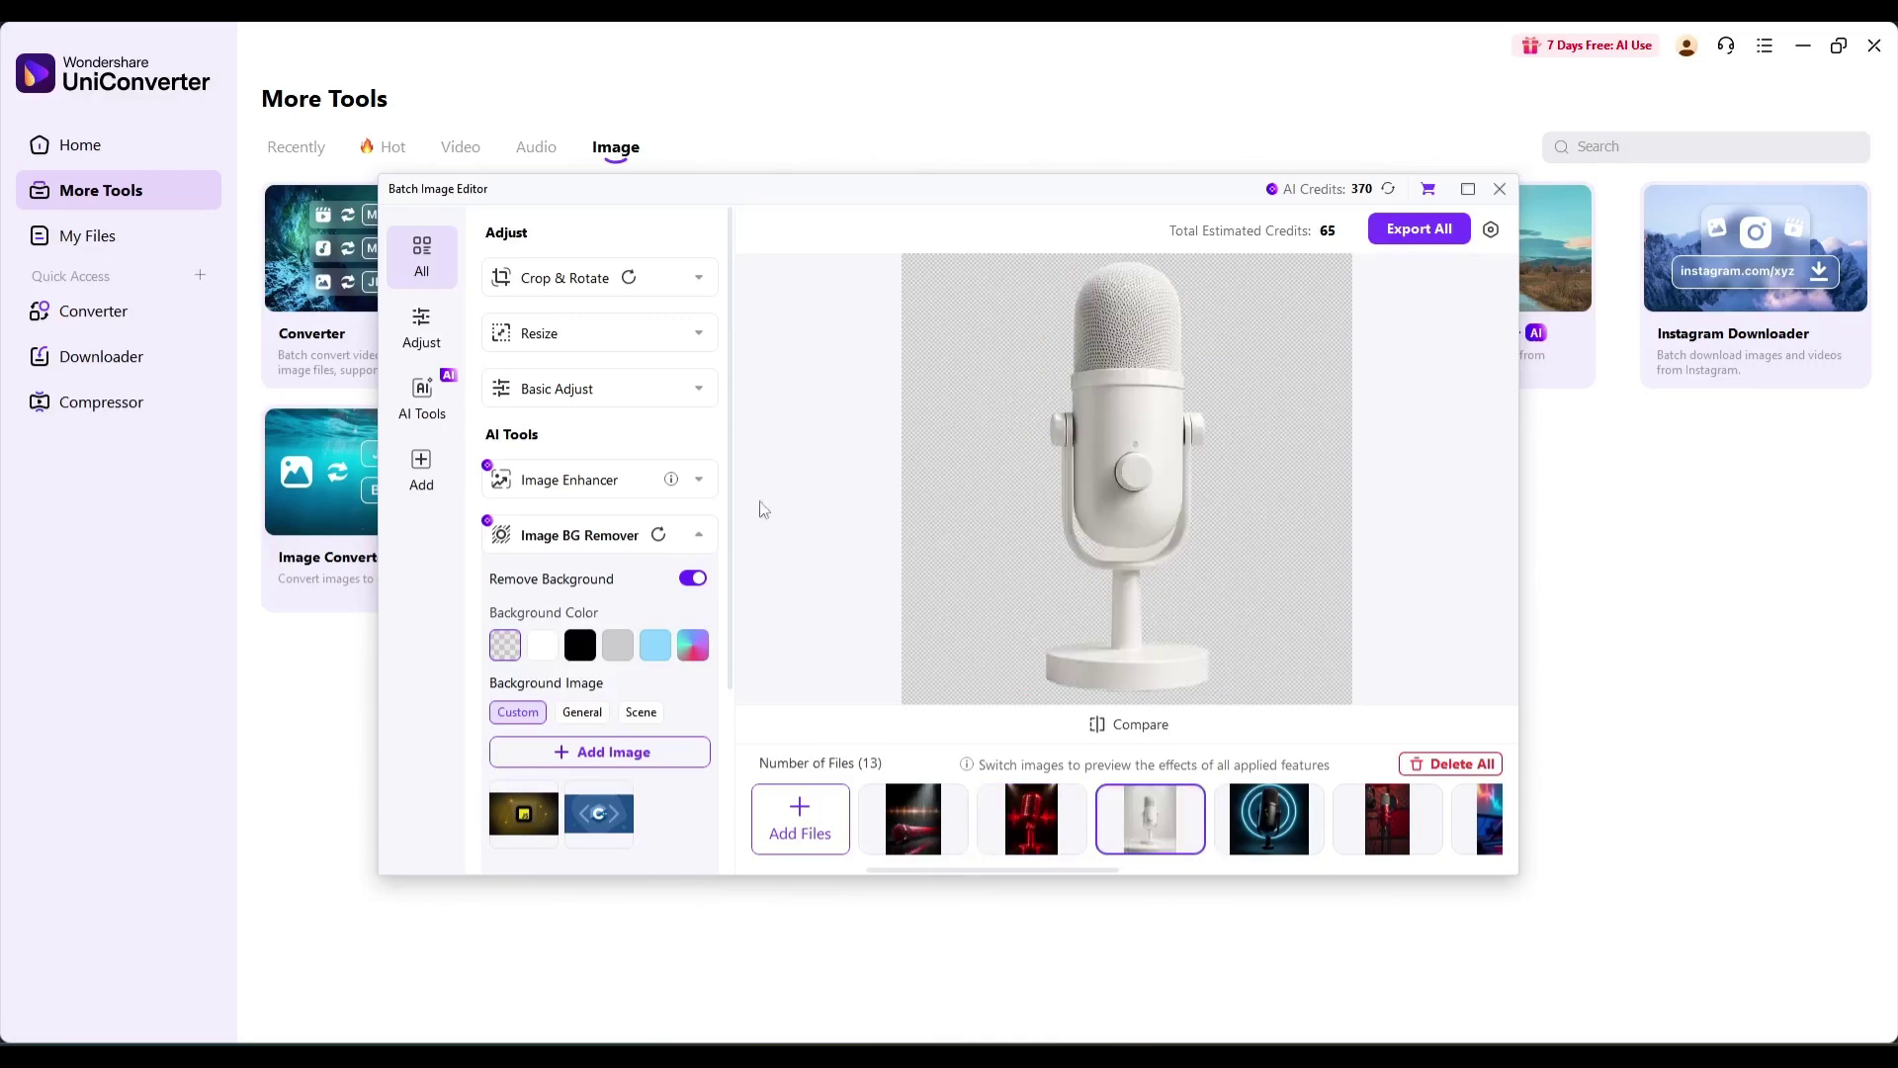
left_click(1099, 727)
left_click(1100, 728)
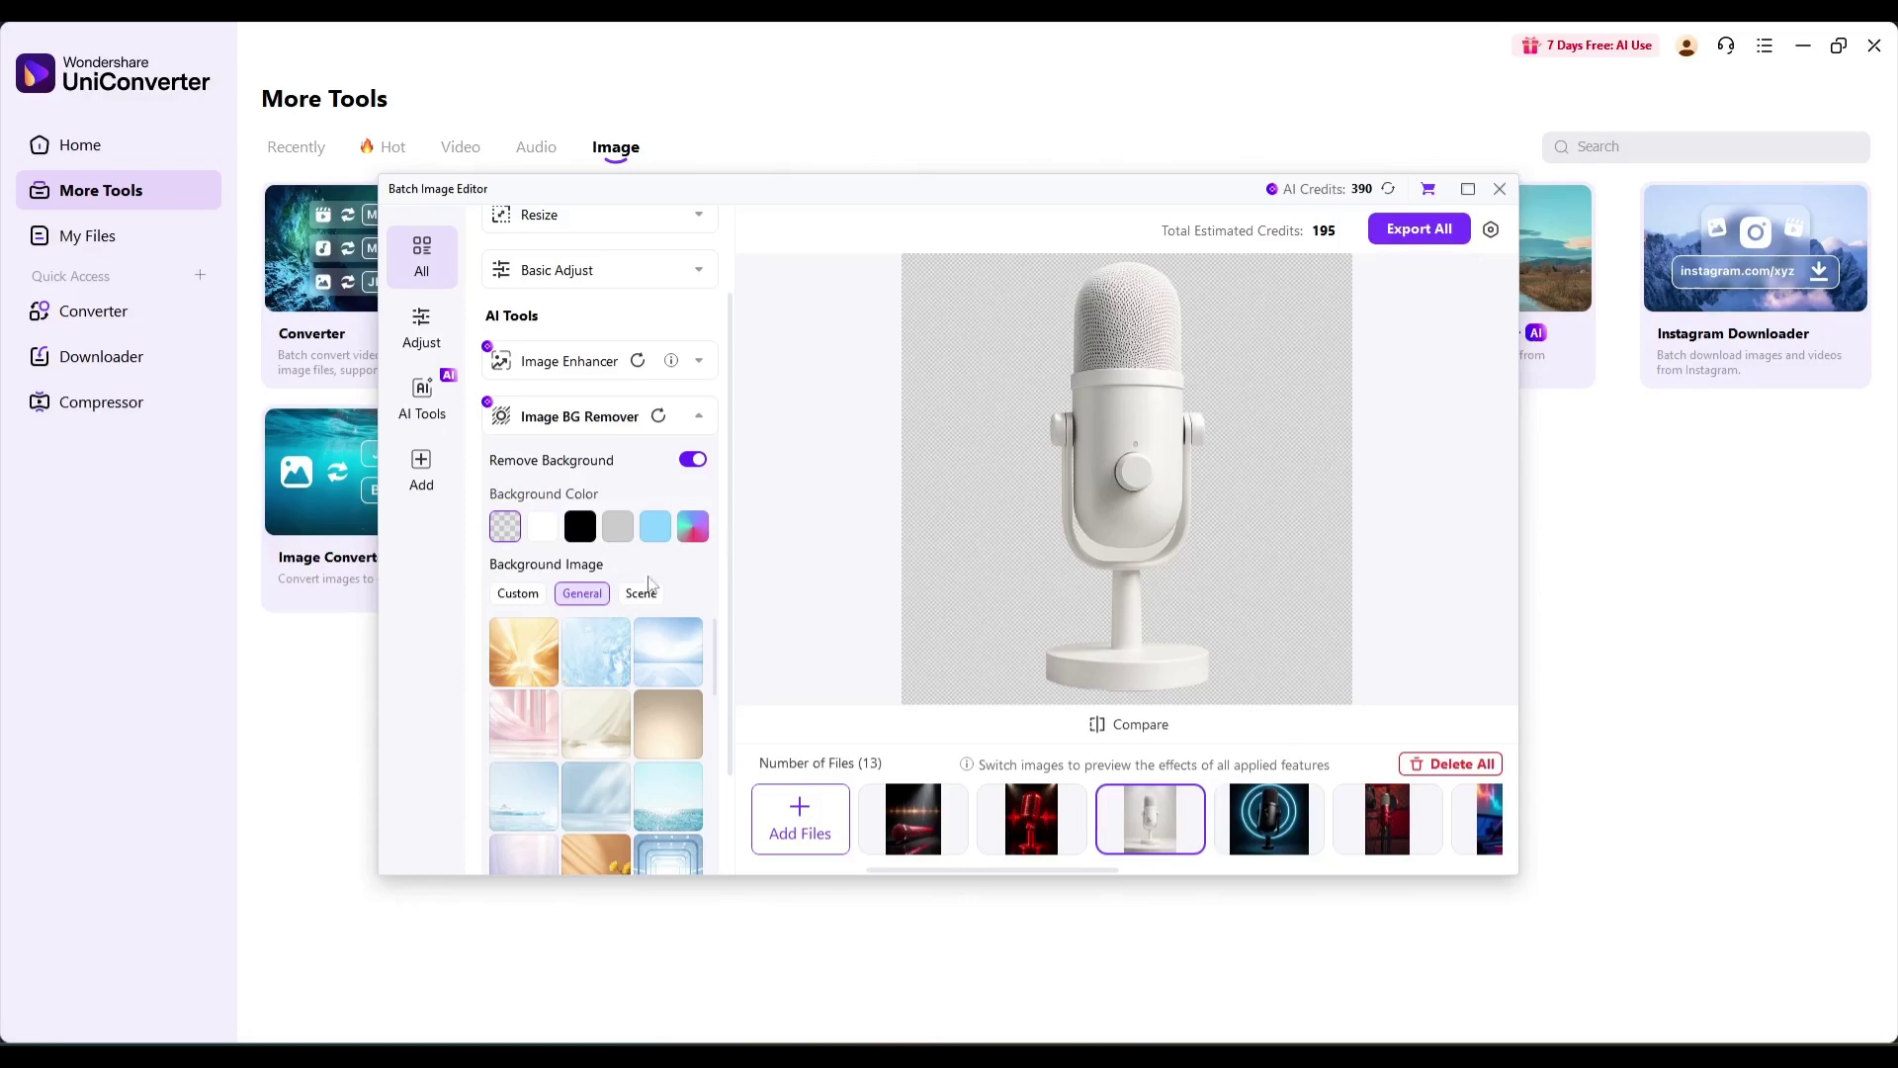
scroll(648, 582, "up", 2)
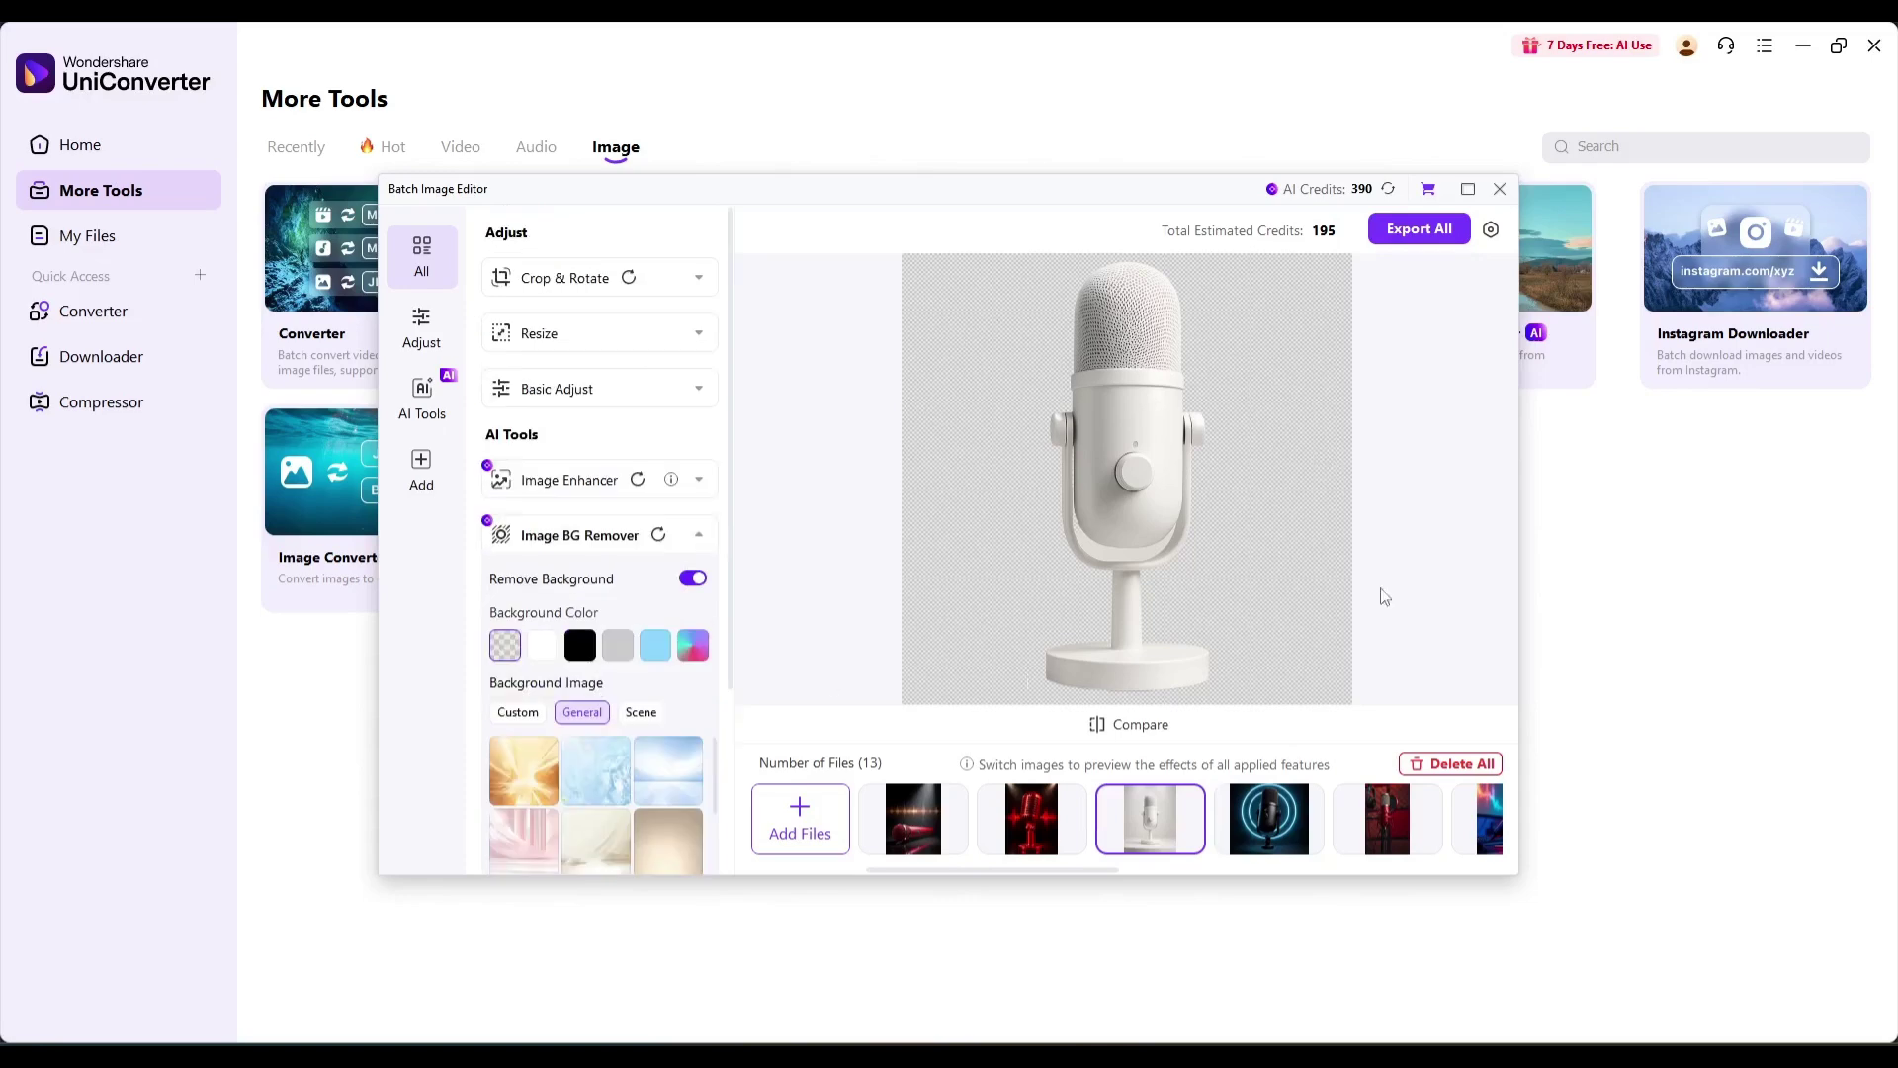
- Try white, black, grey and light-blue backgrounds, then snowy, beige and orange images
left_click(542, 647)
left_click(580, 648)
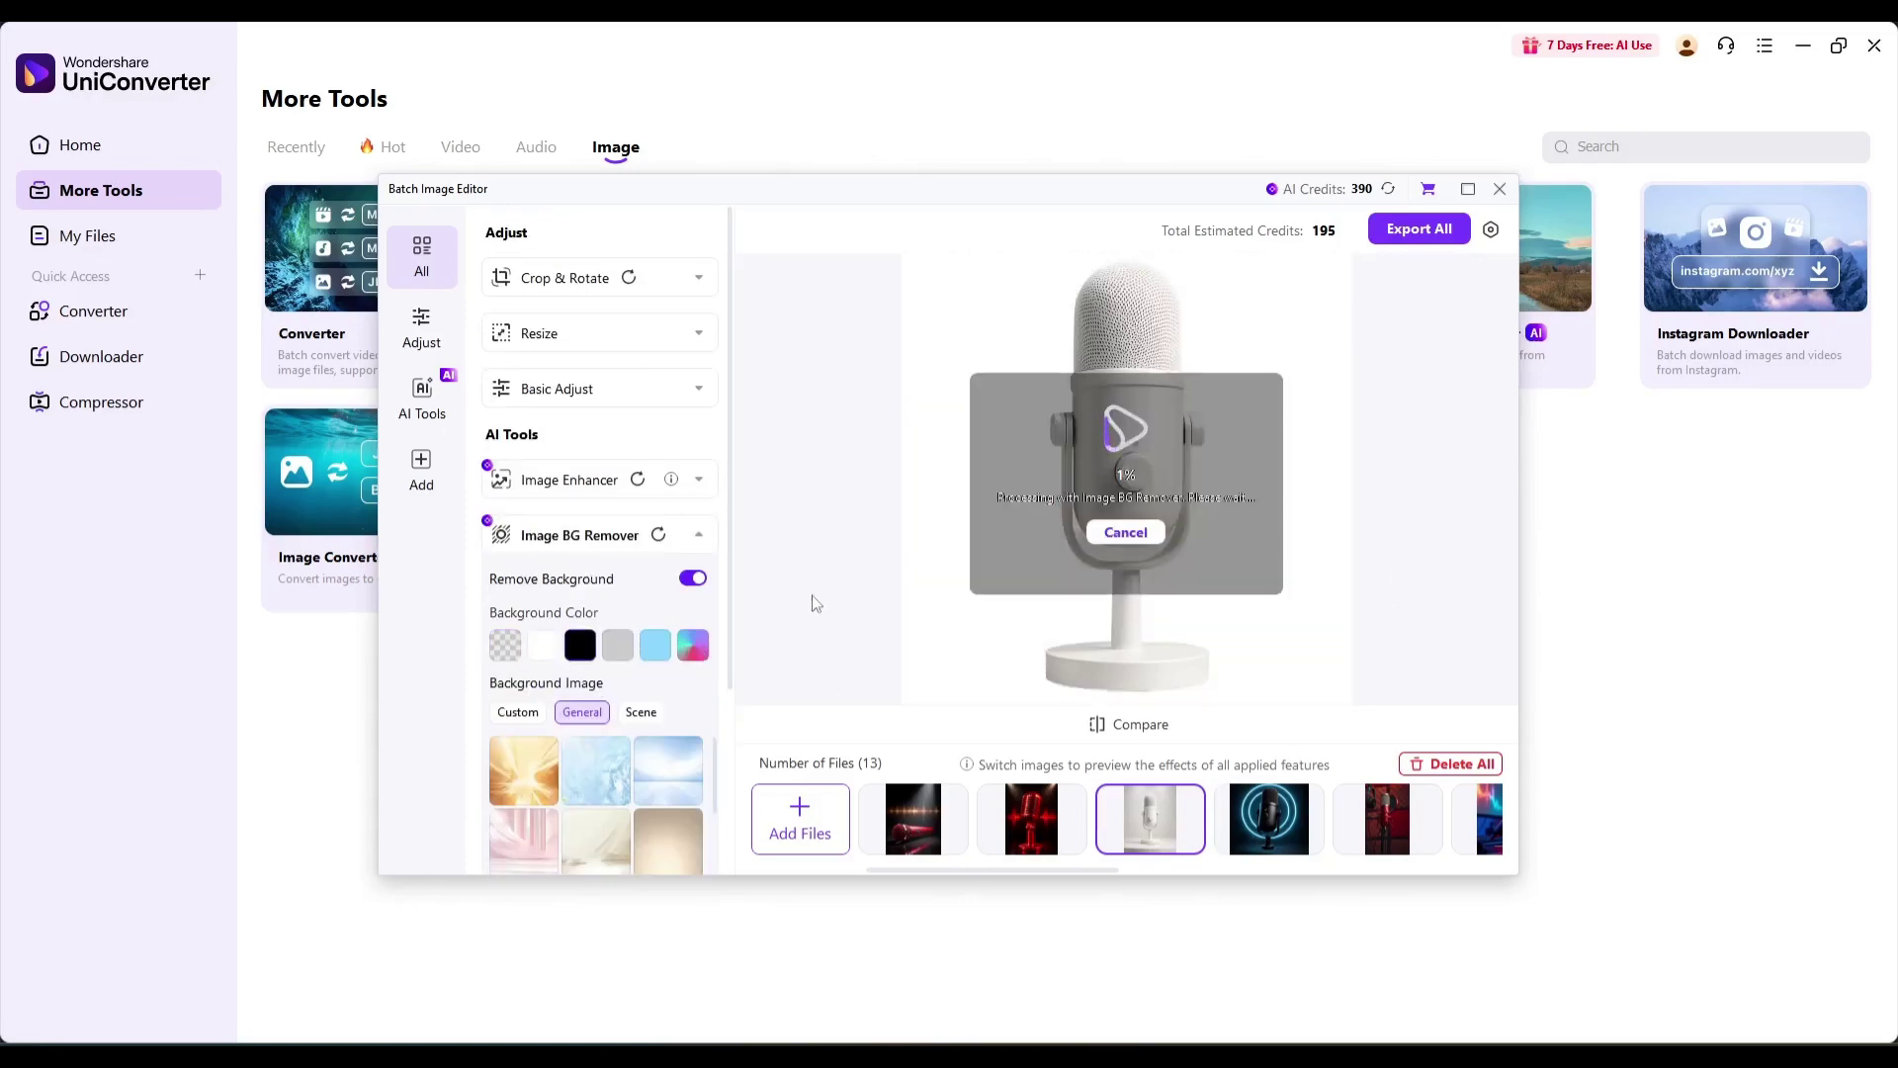
left_click(617, 647)
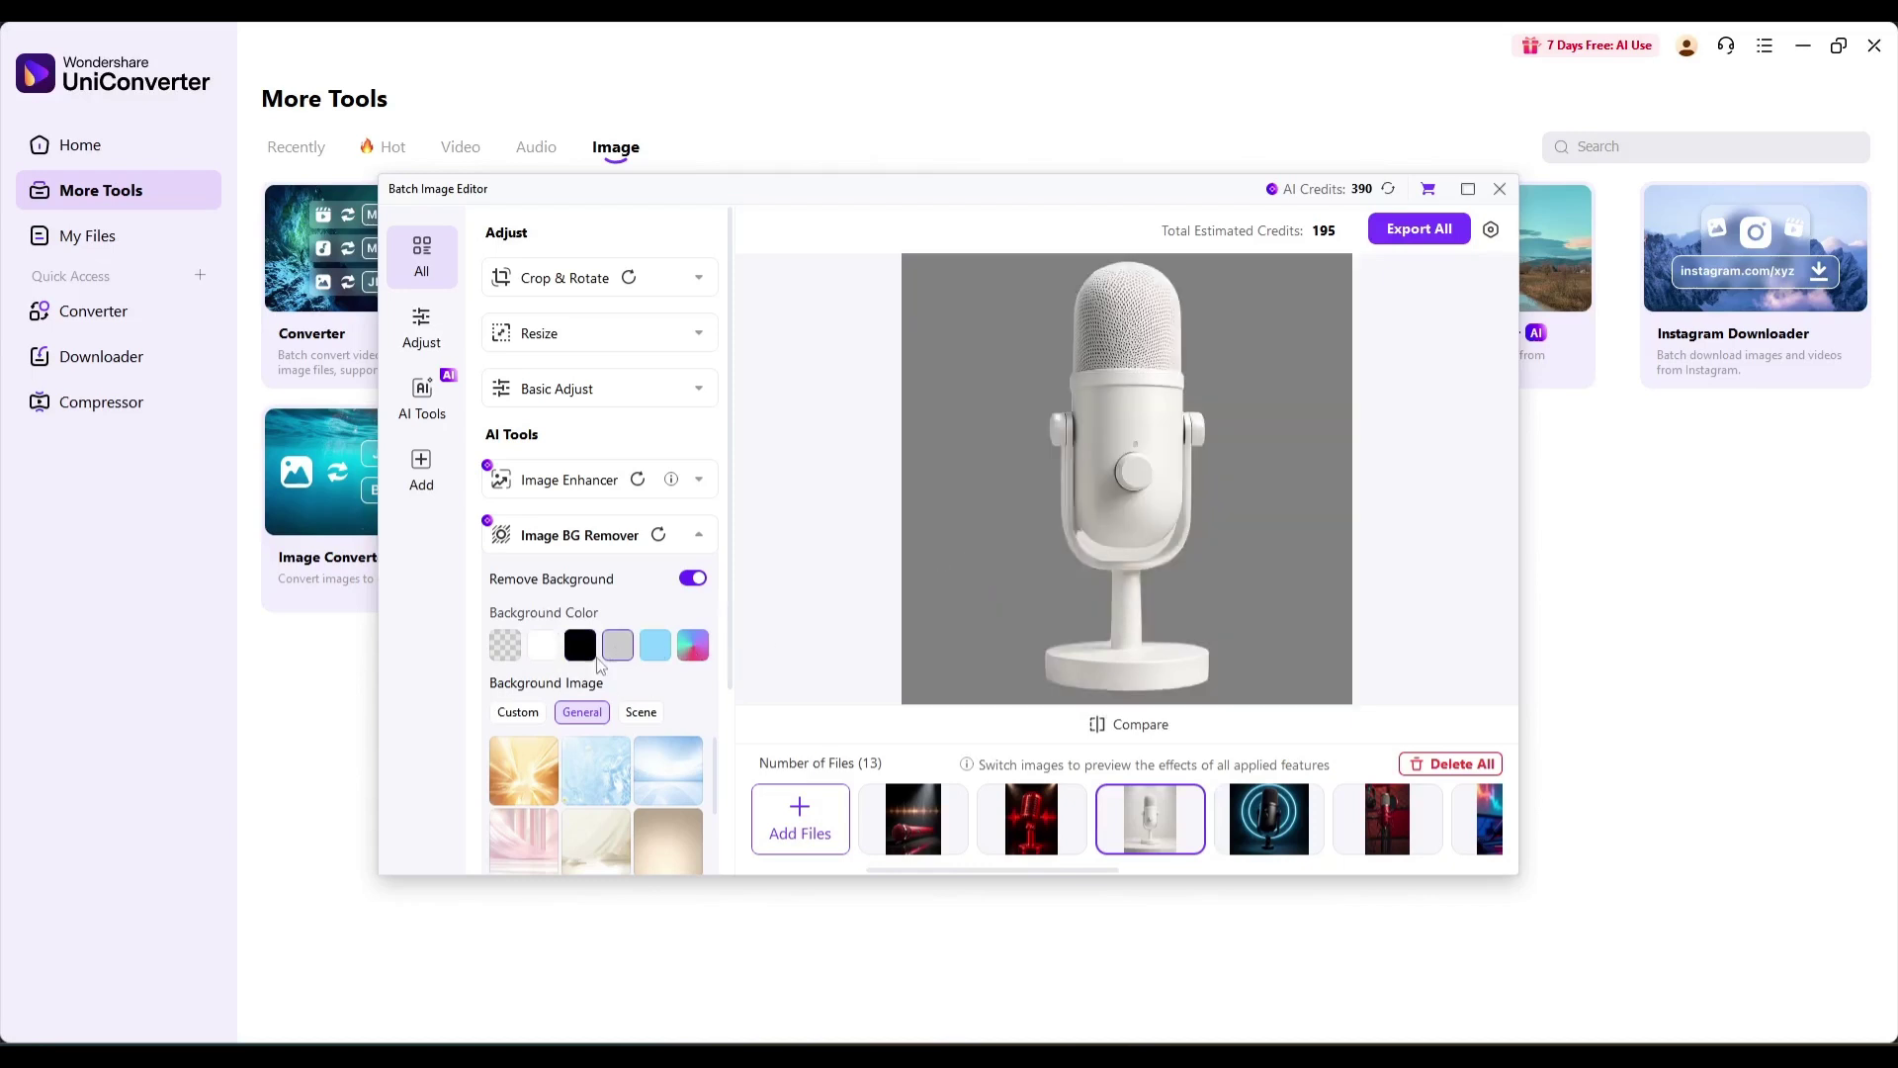
left_click(654, 646)
scroll(589, 621, "down", 3)
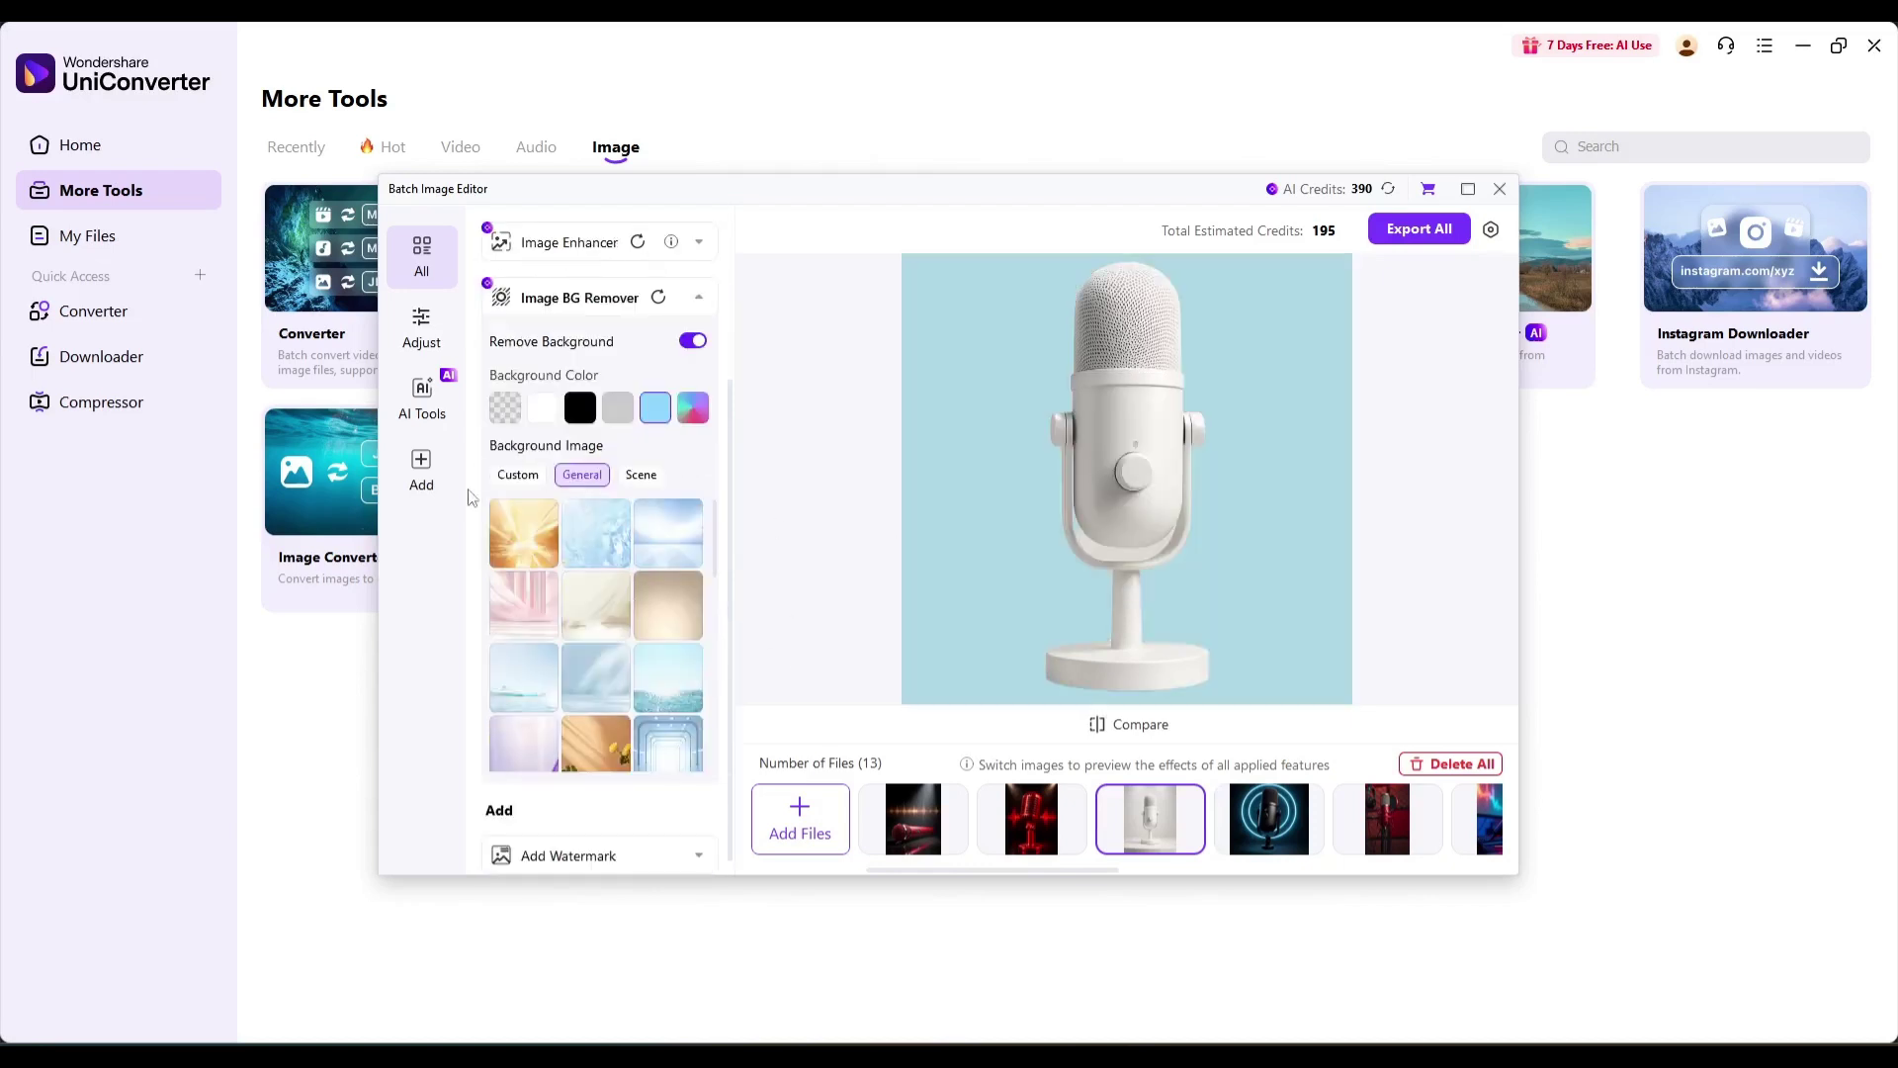
scroll(528, 563, "down", 3)
left_click(543, 629)
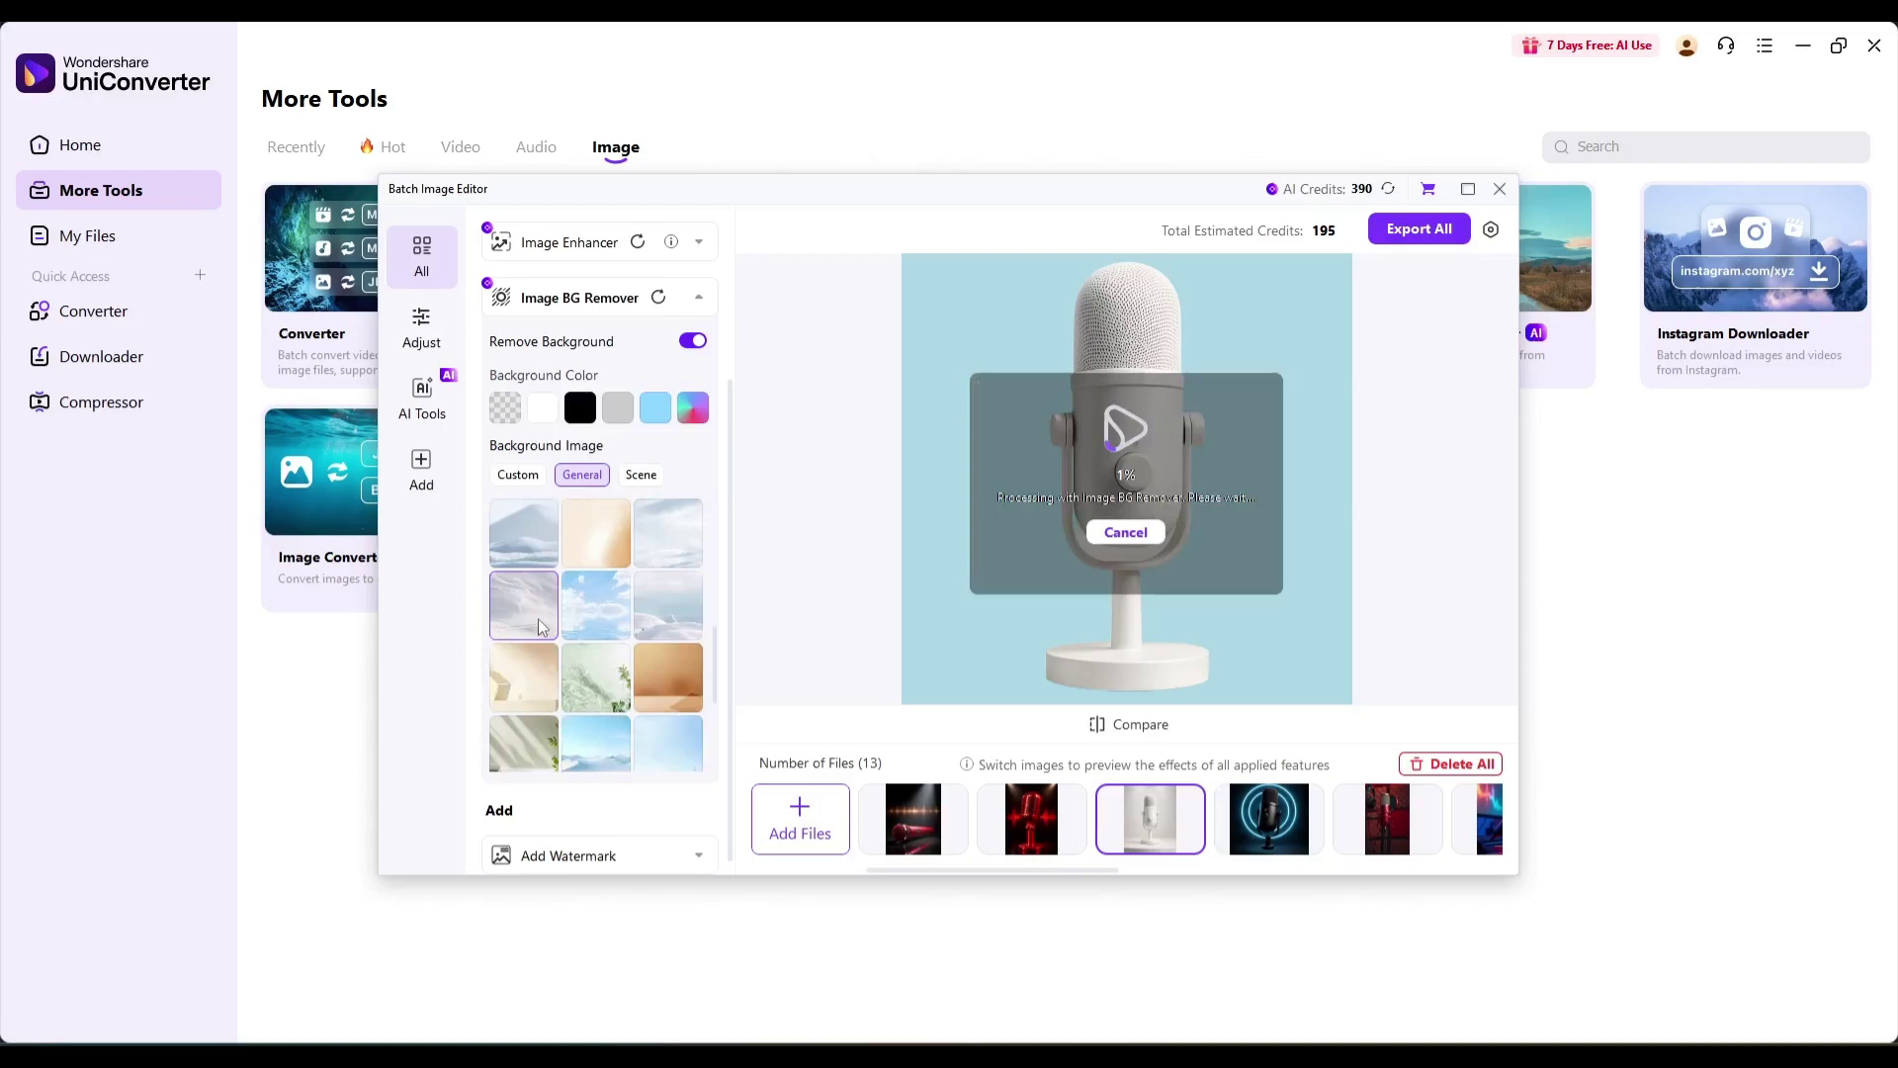
left_click(560, 685)
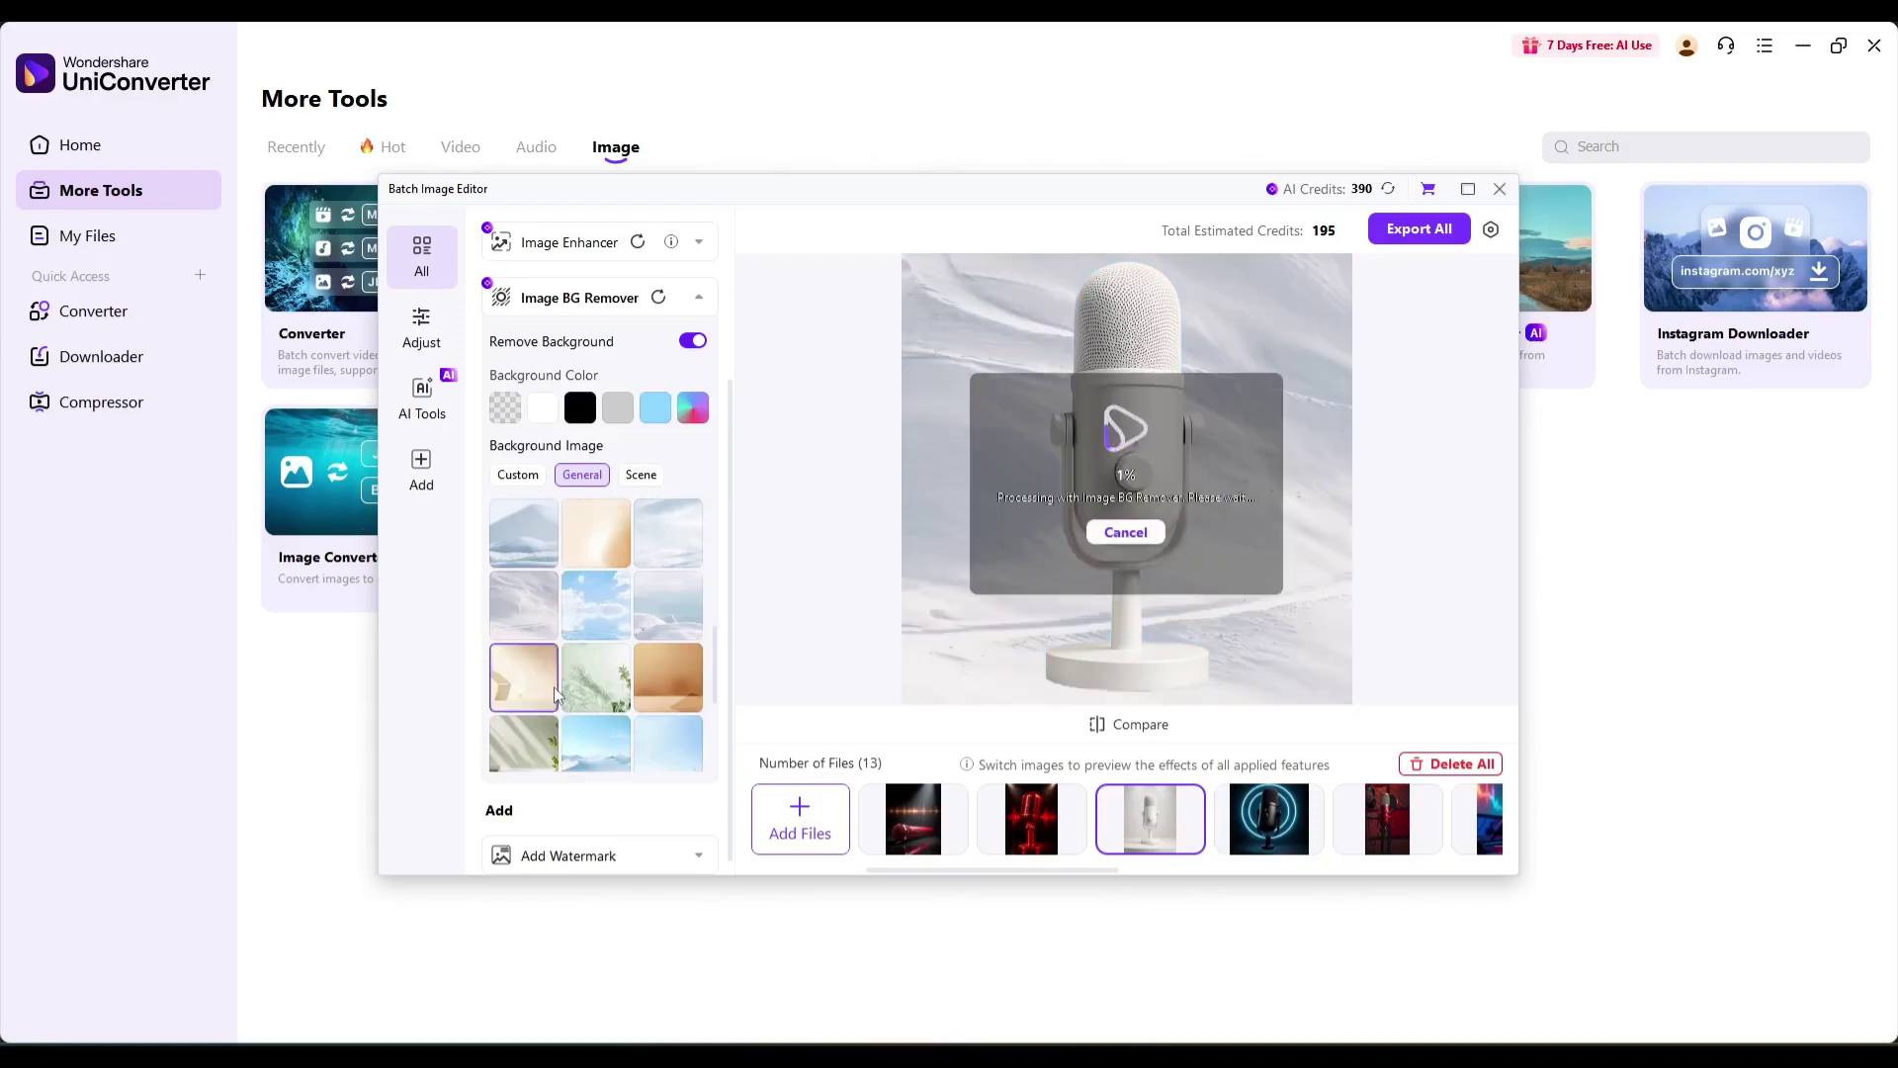
left_click(656, 659)
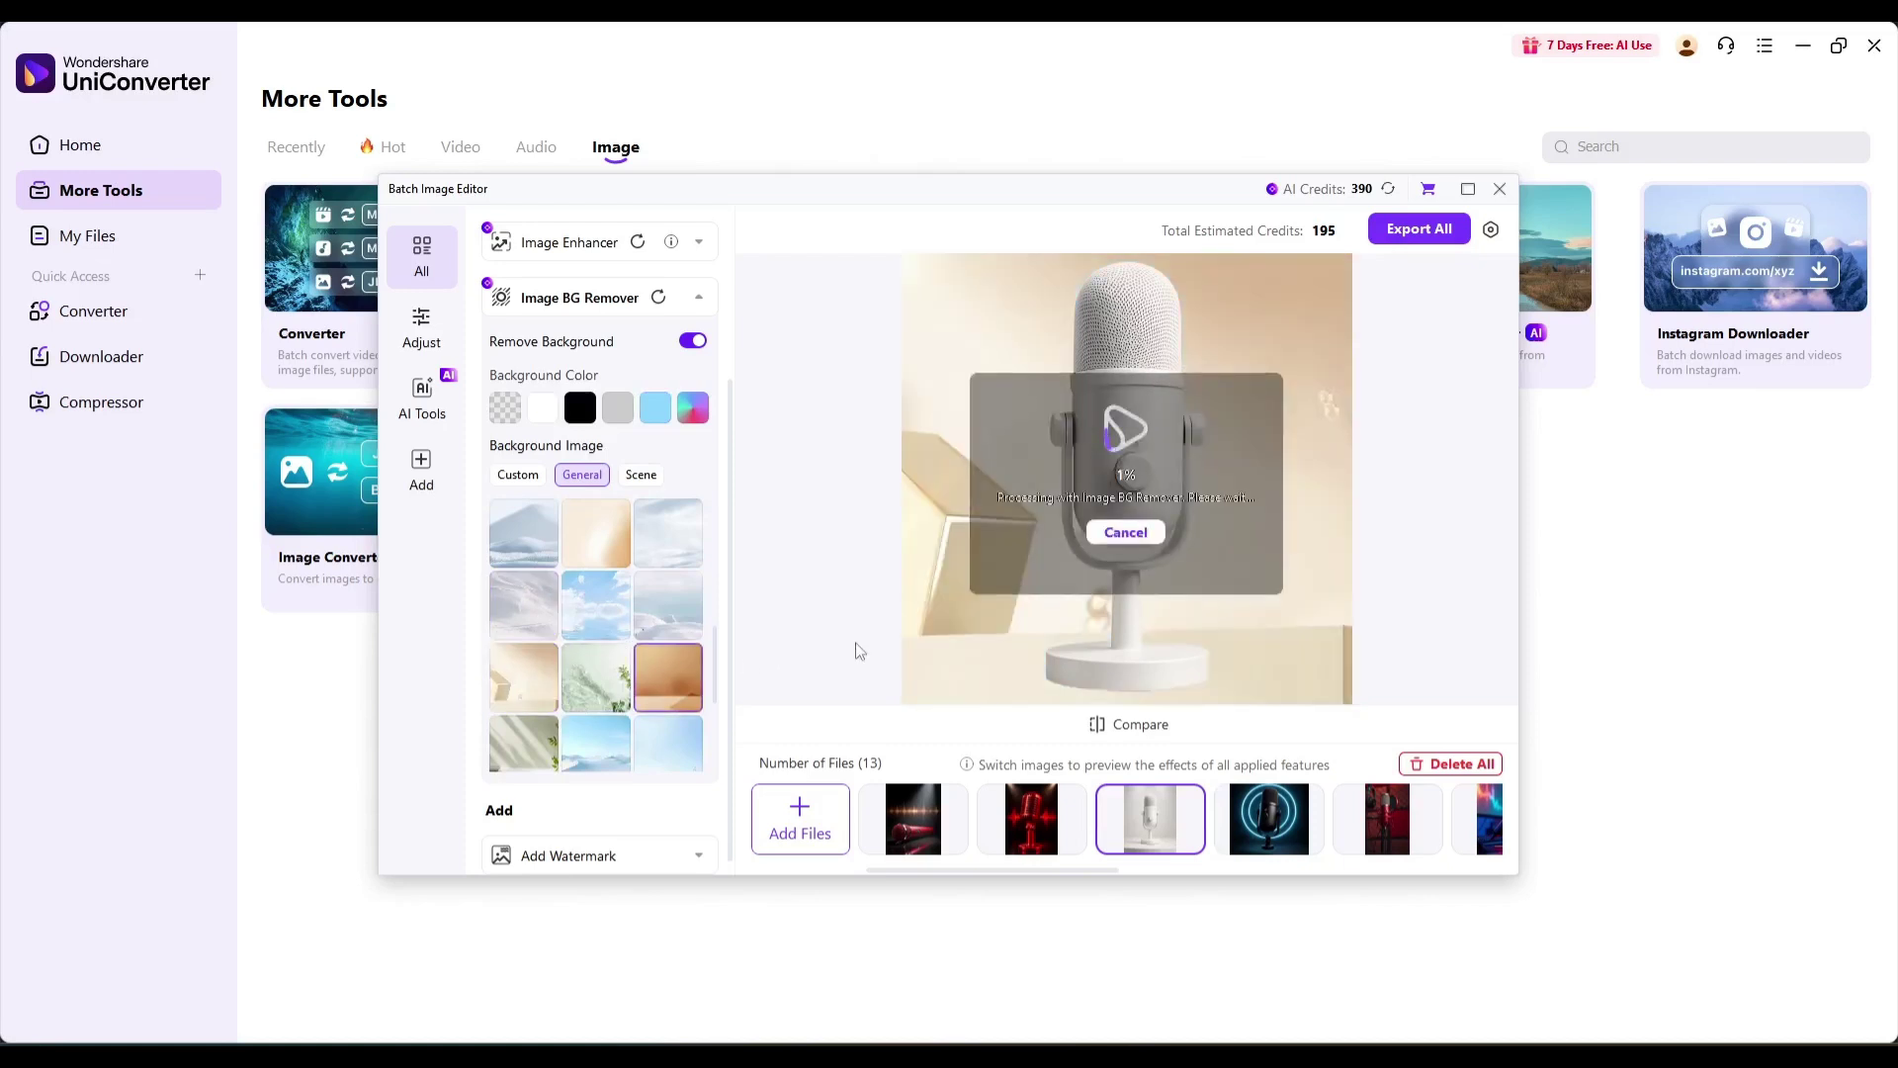
scroll(572, 631, "up", 2)
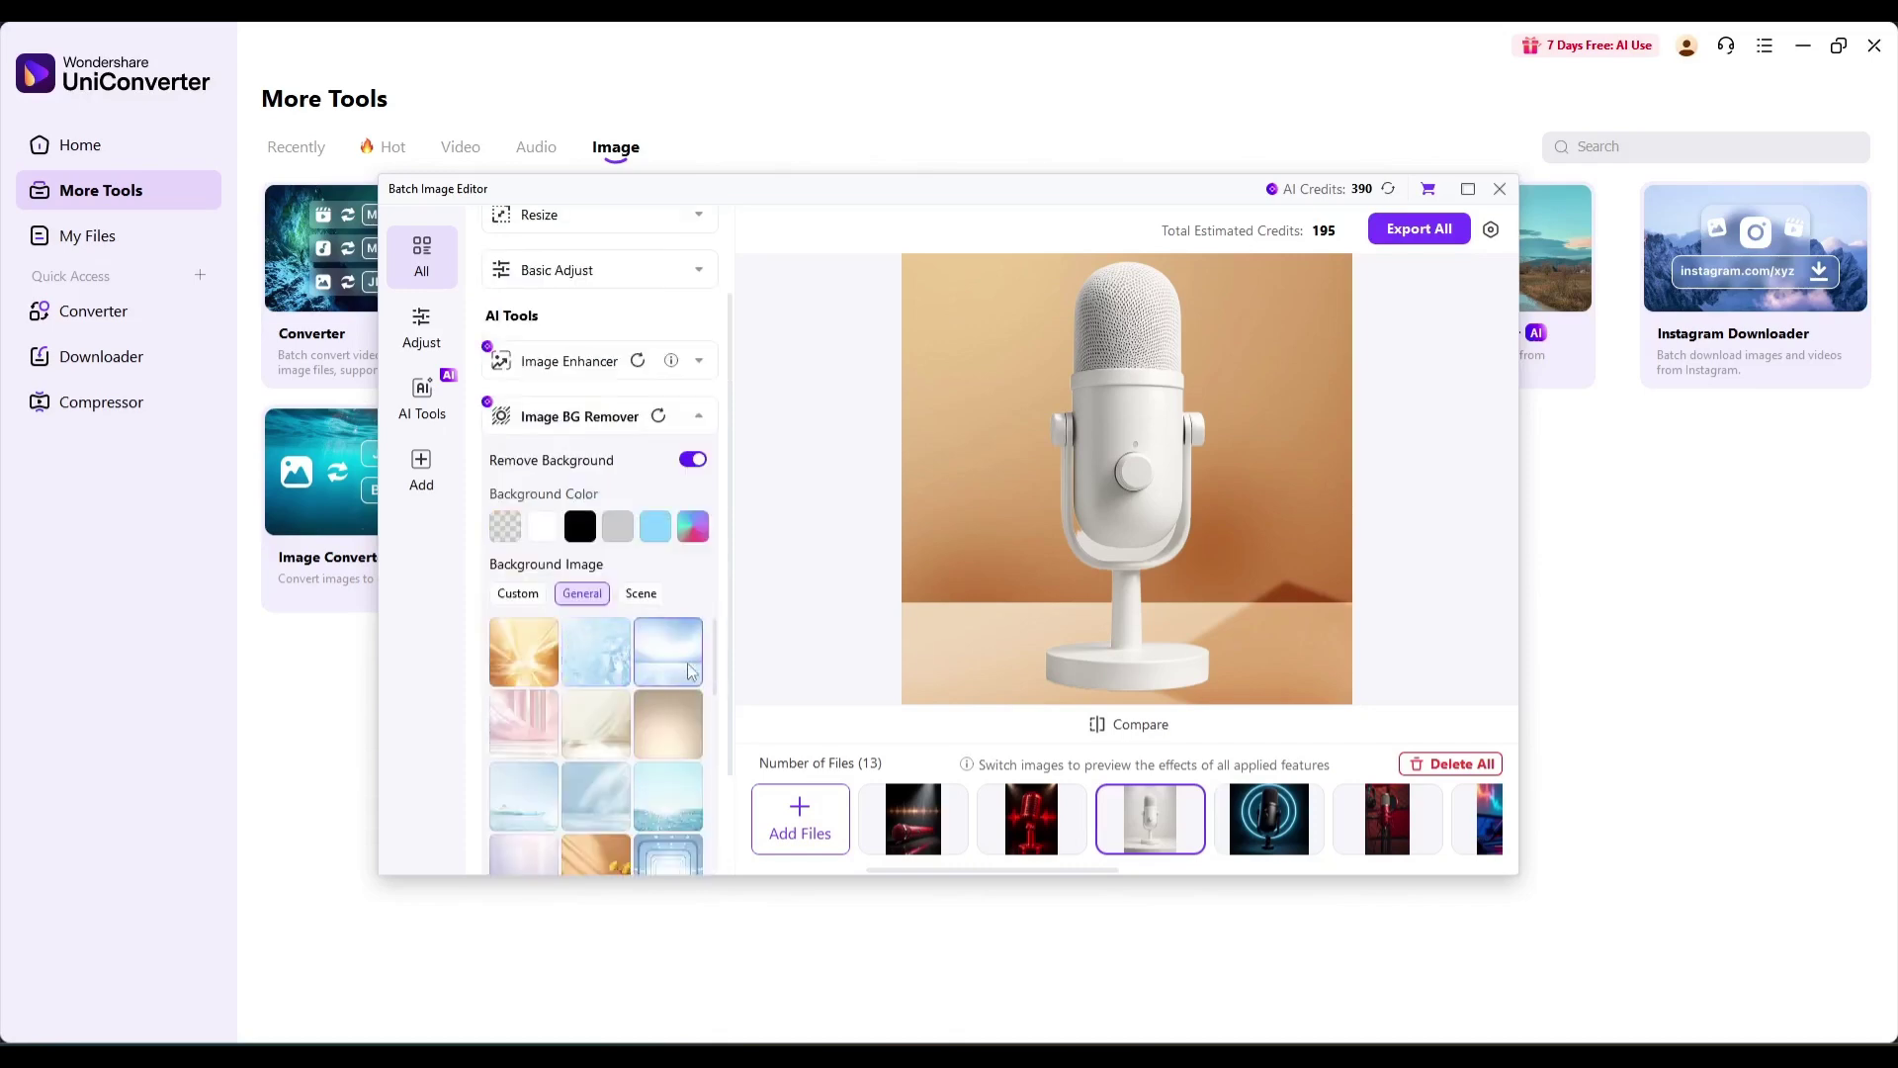
- Try scene backdrops: curtained room, icy water, beige studio and flower arch
left_click(640, 595)
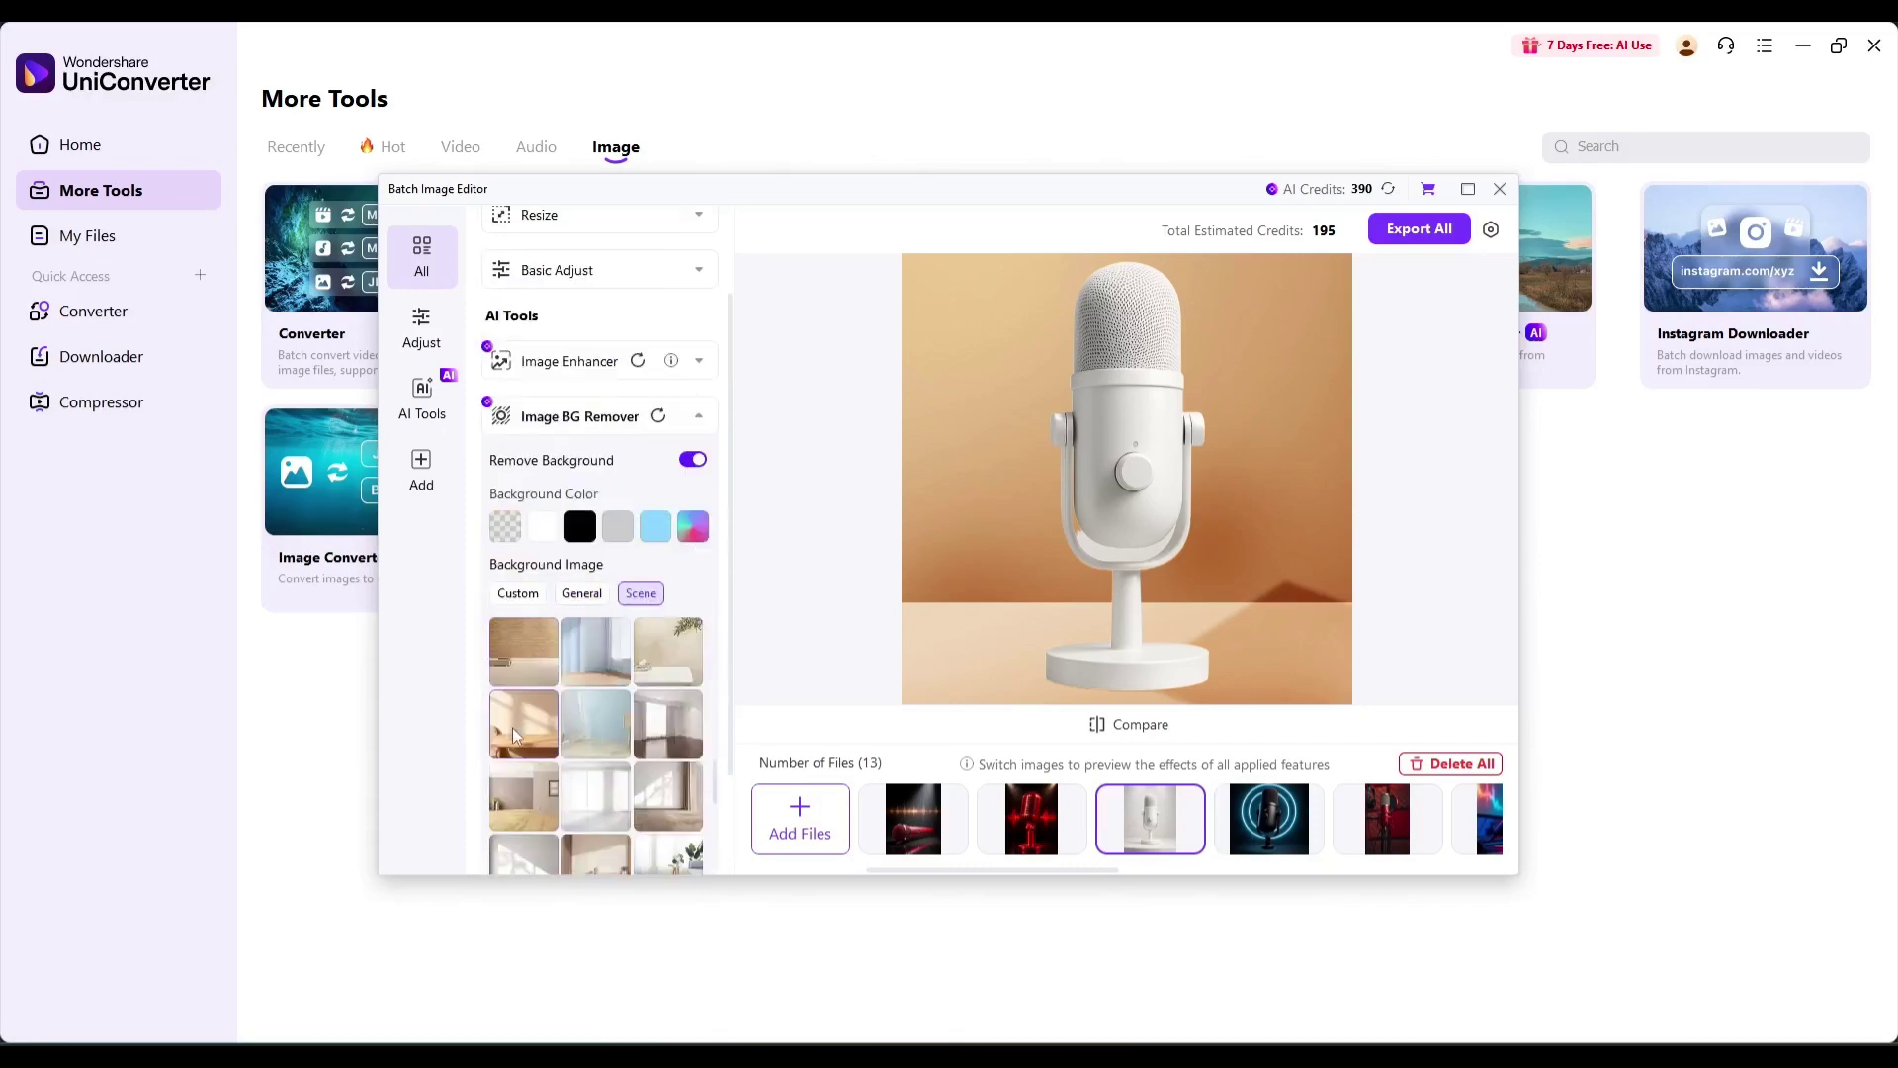
left_click(664, 727)
scroll(490, 697, "down", 2)
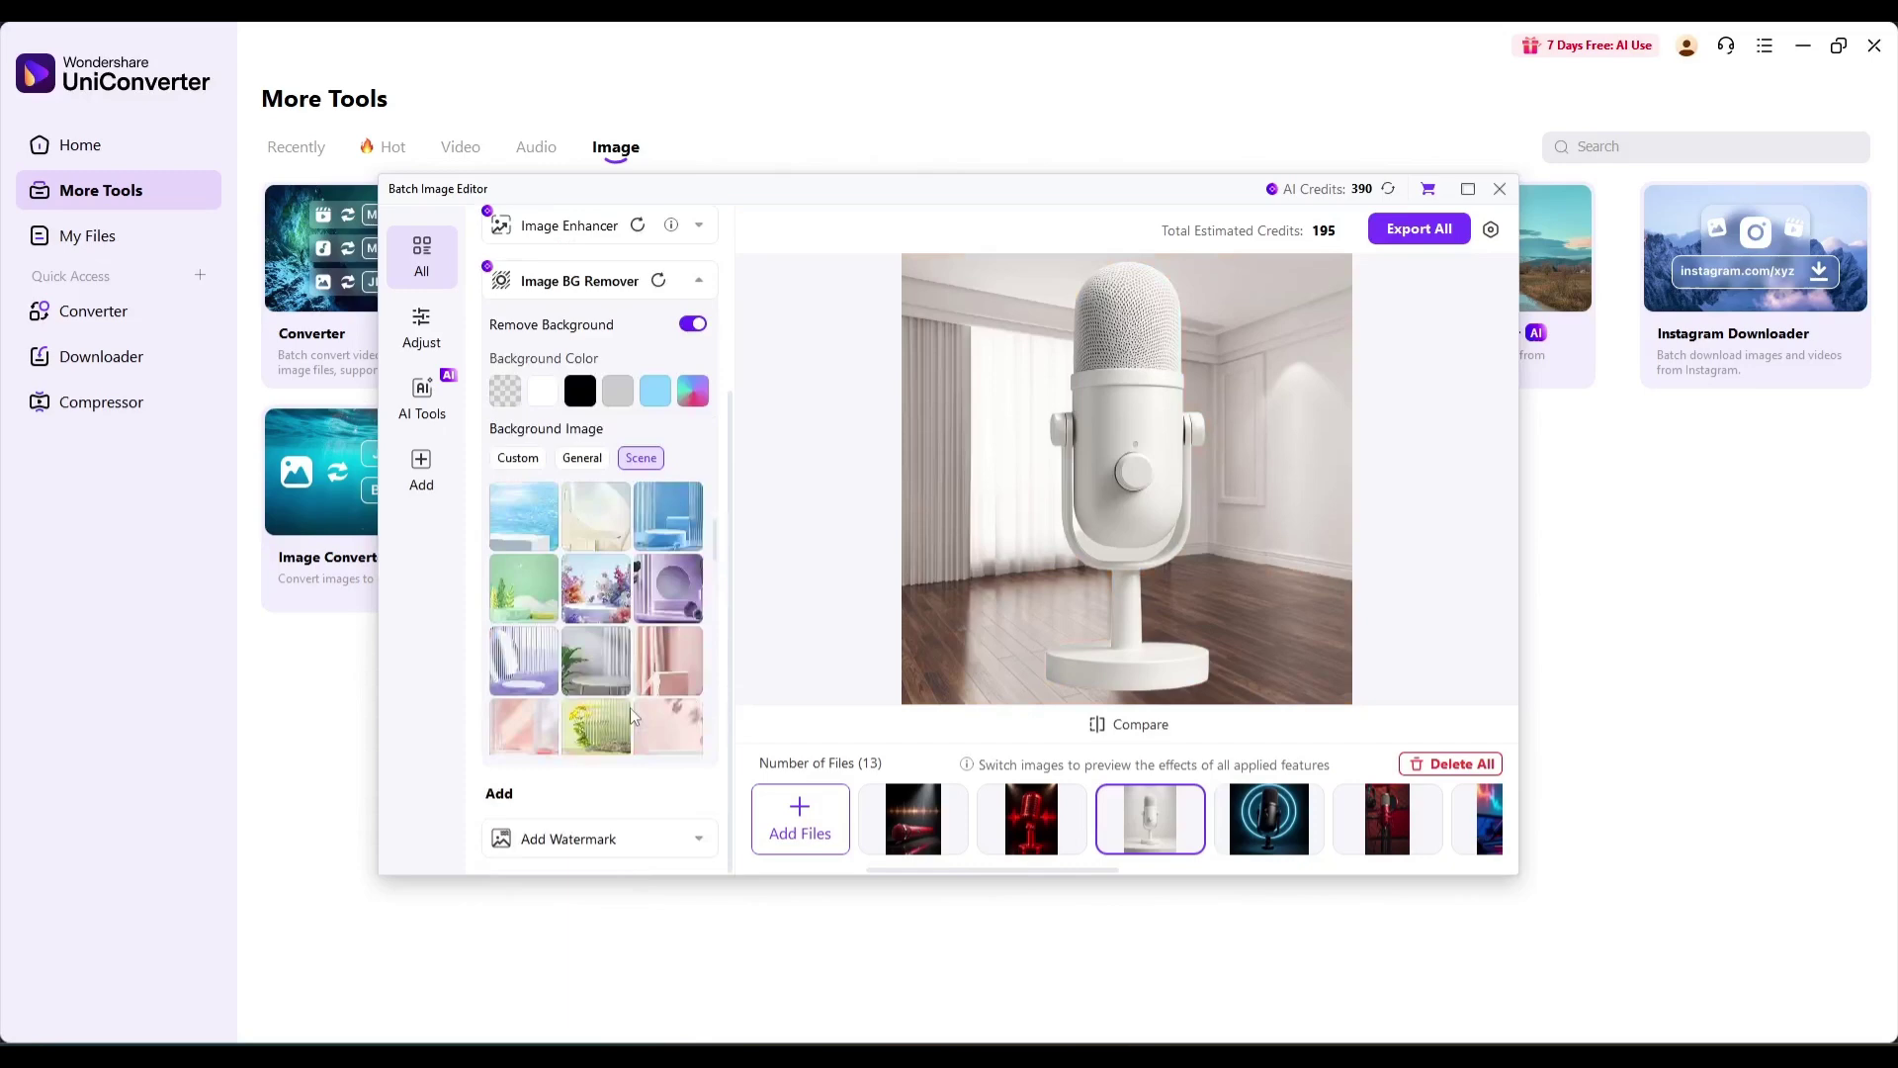
left_click(667, 527)
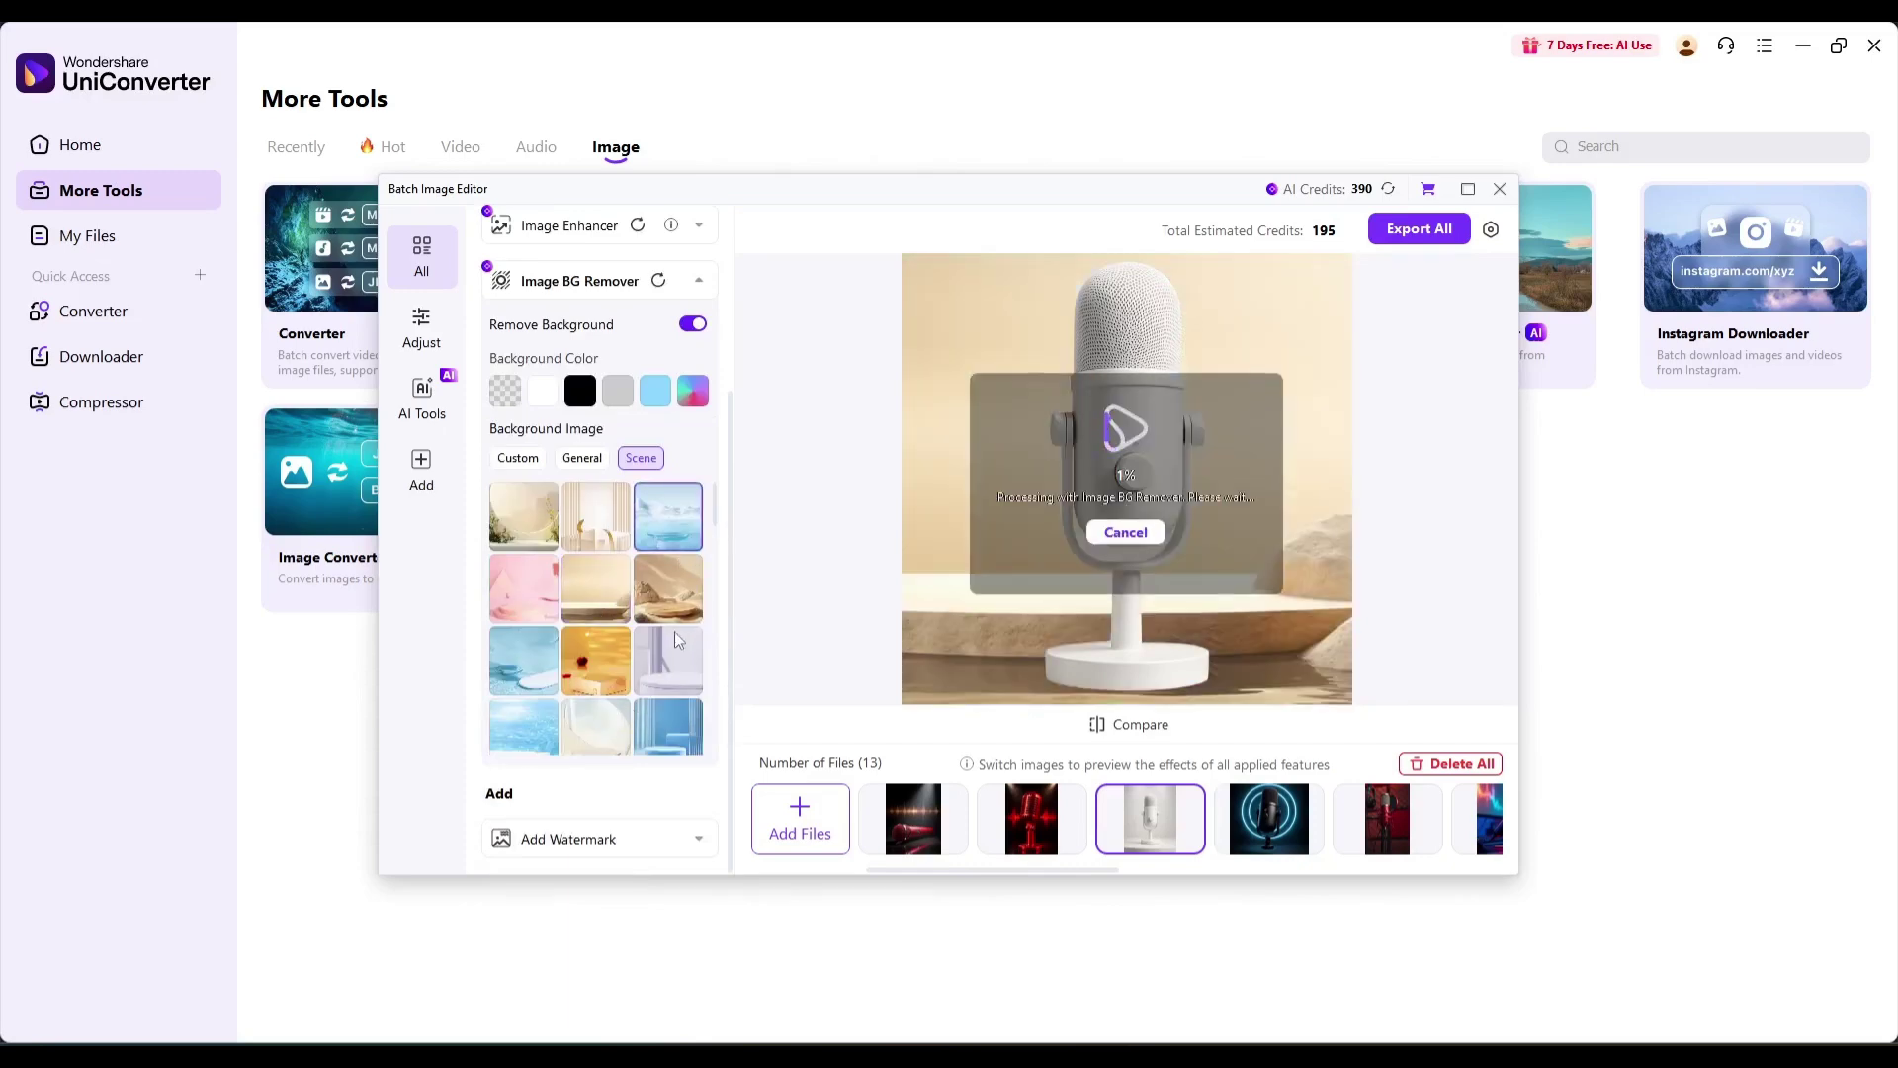
scroll(616, 636, "up", 2)
left_click(518, 752)
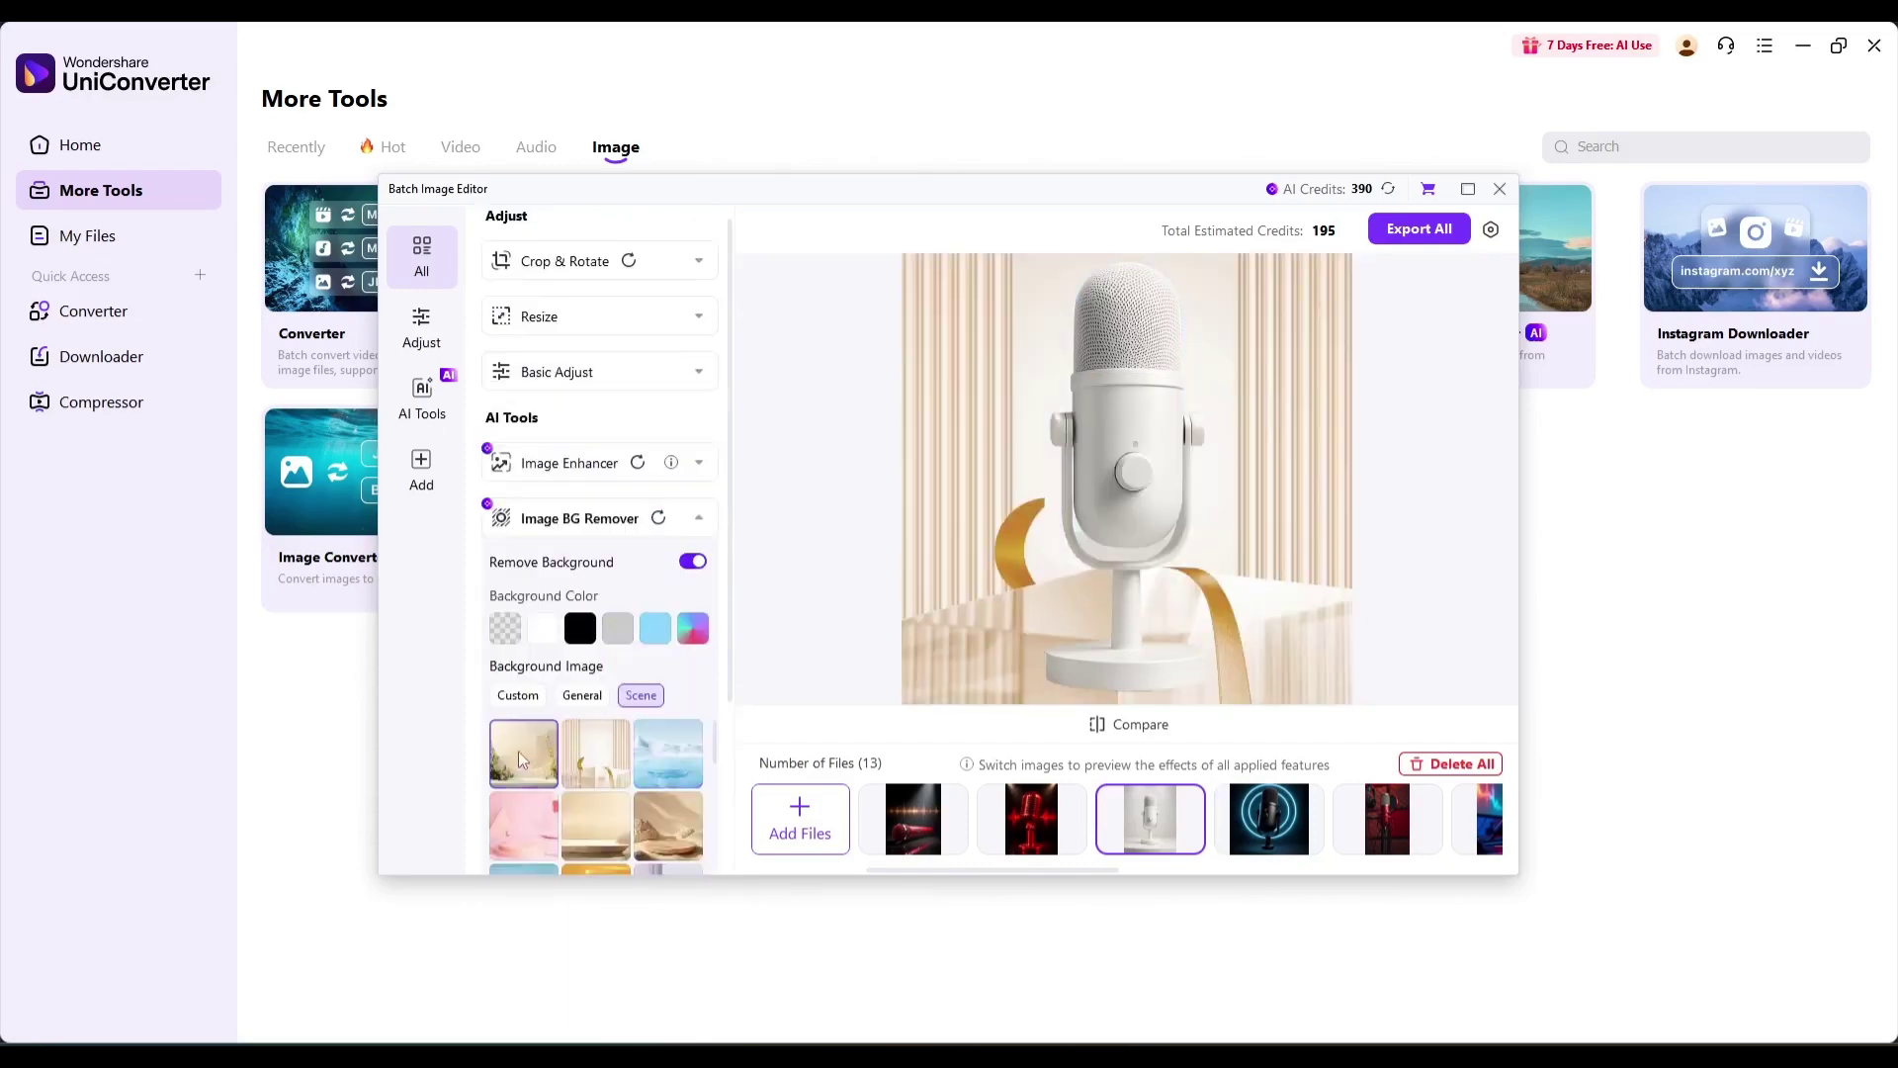
left_click(597, 741)
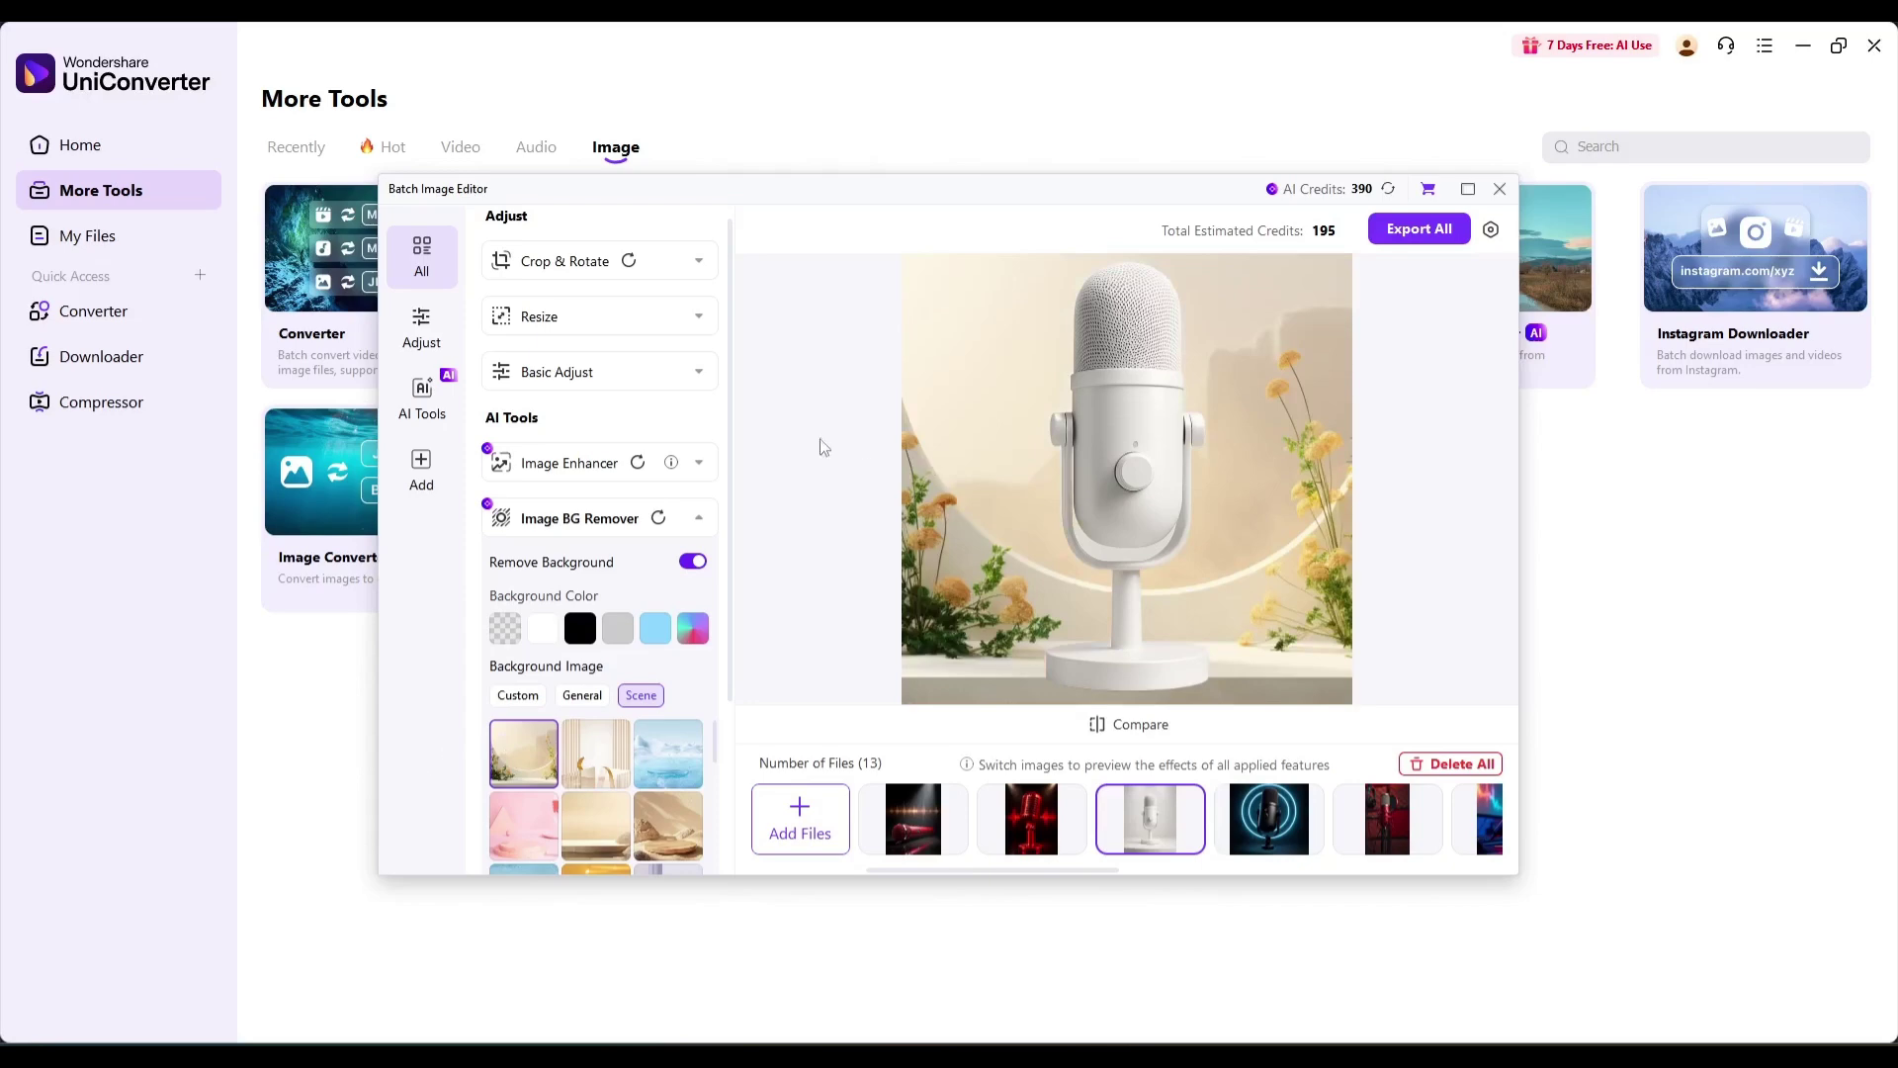
- Use the JS logo picture as a custom background, then turn background removal off
left_click(517, 694)
left_click(601, 735)
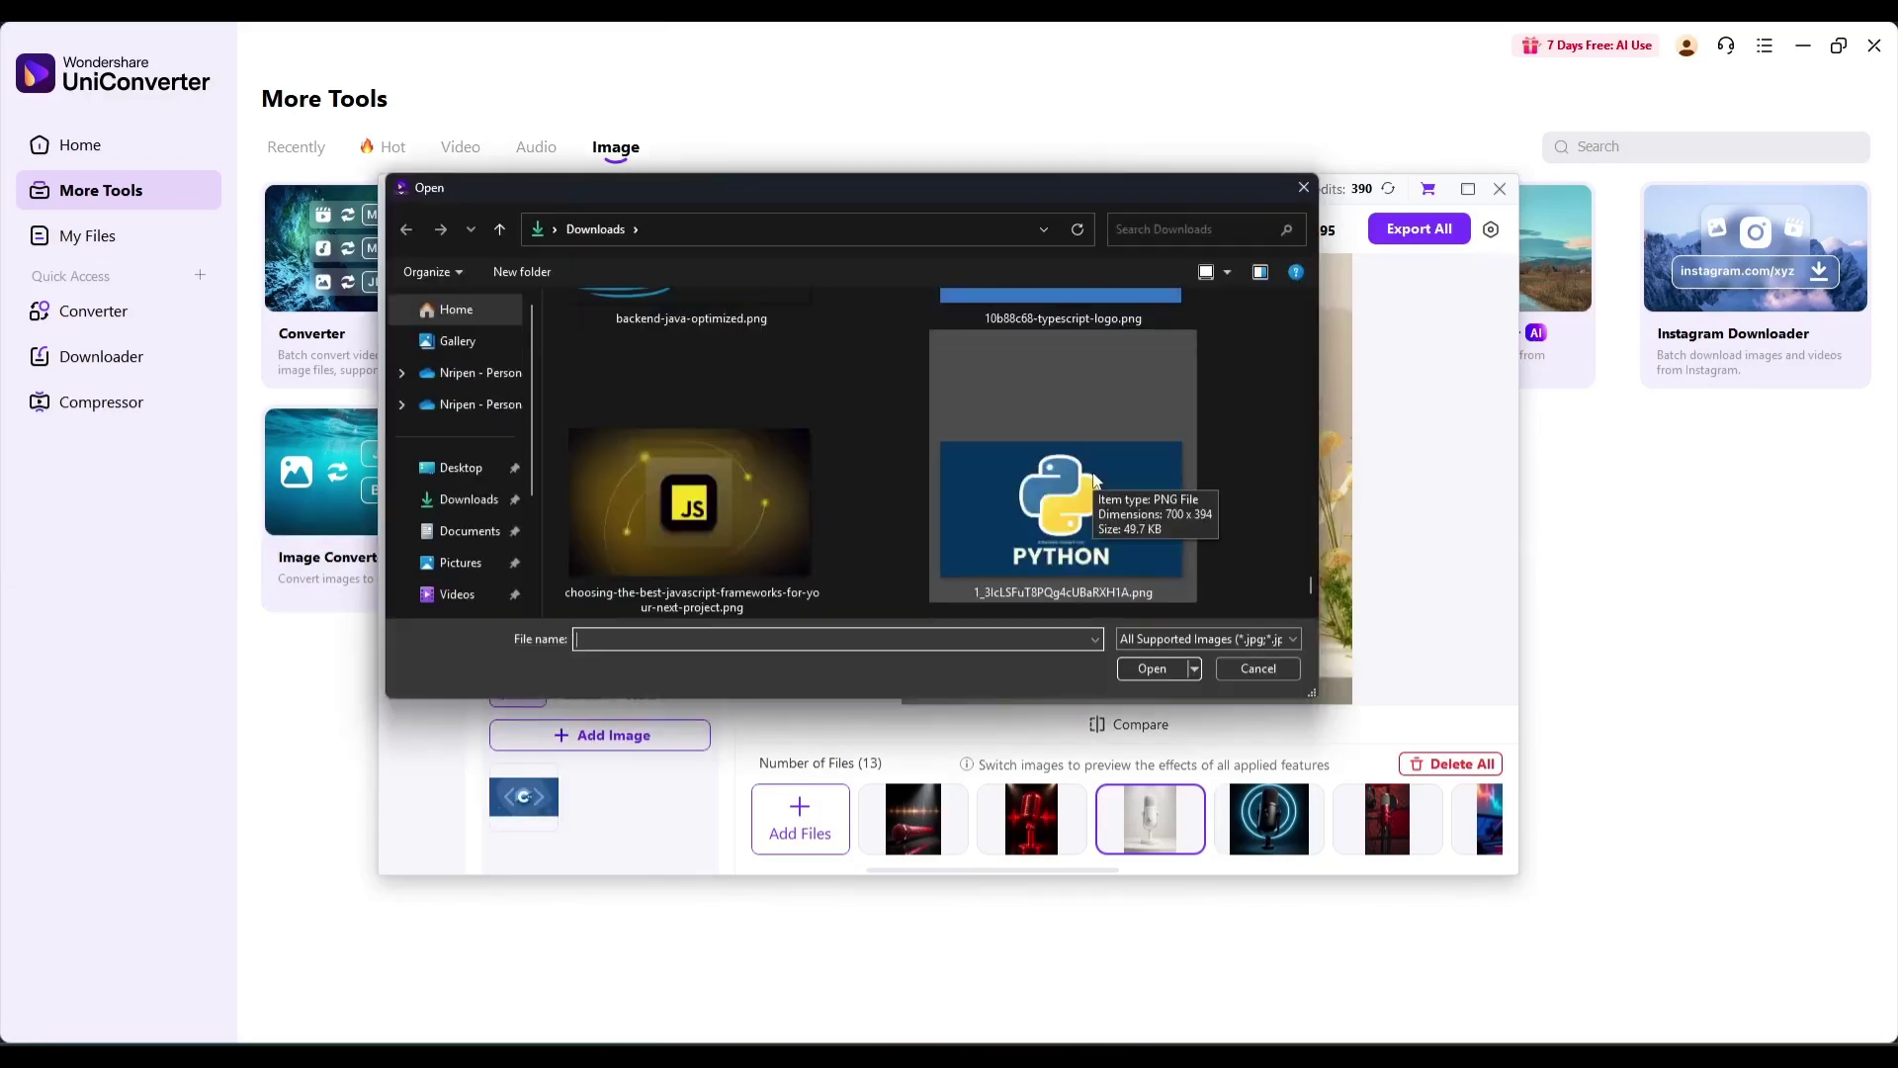
double_click(785, 491)
left_click(692, 579)
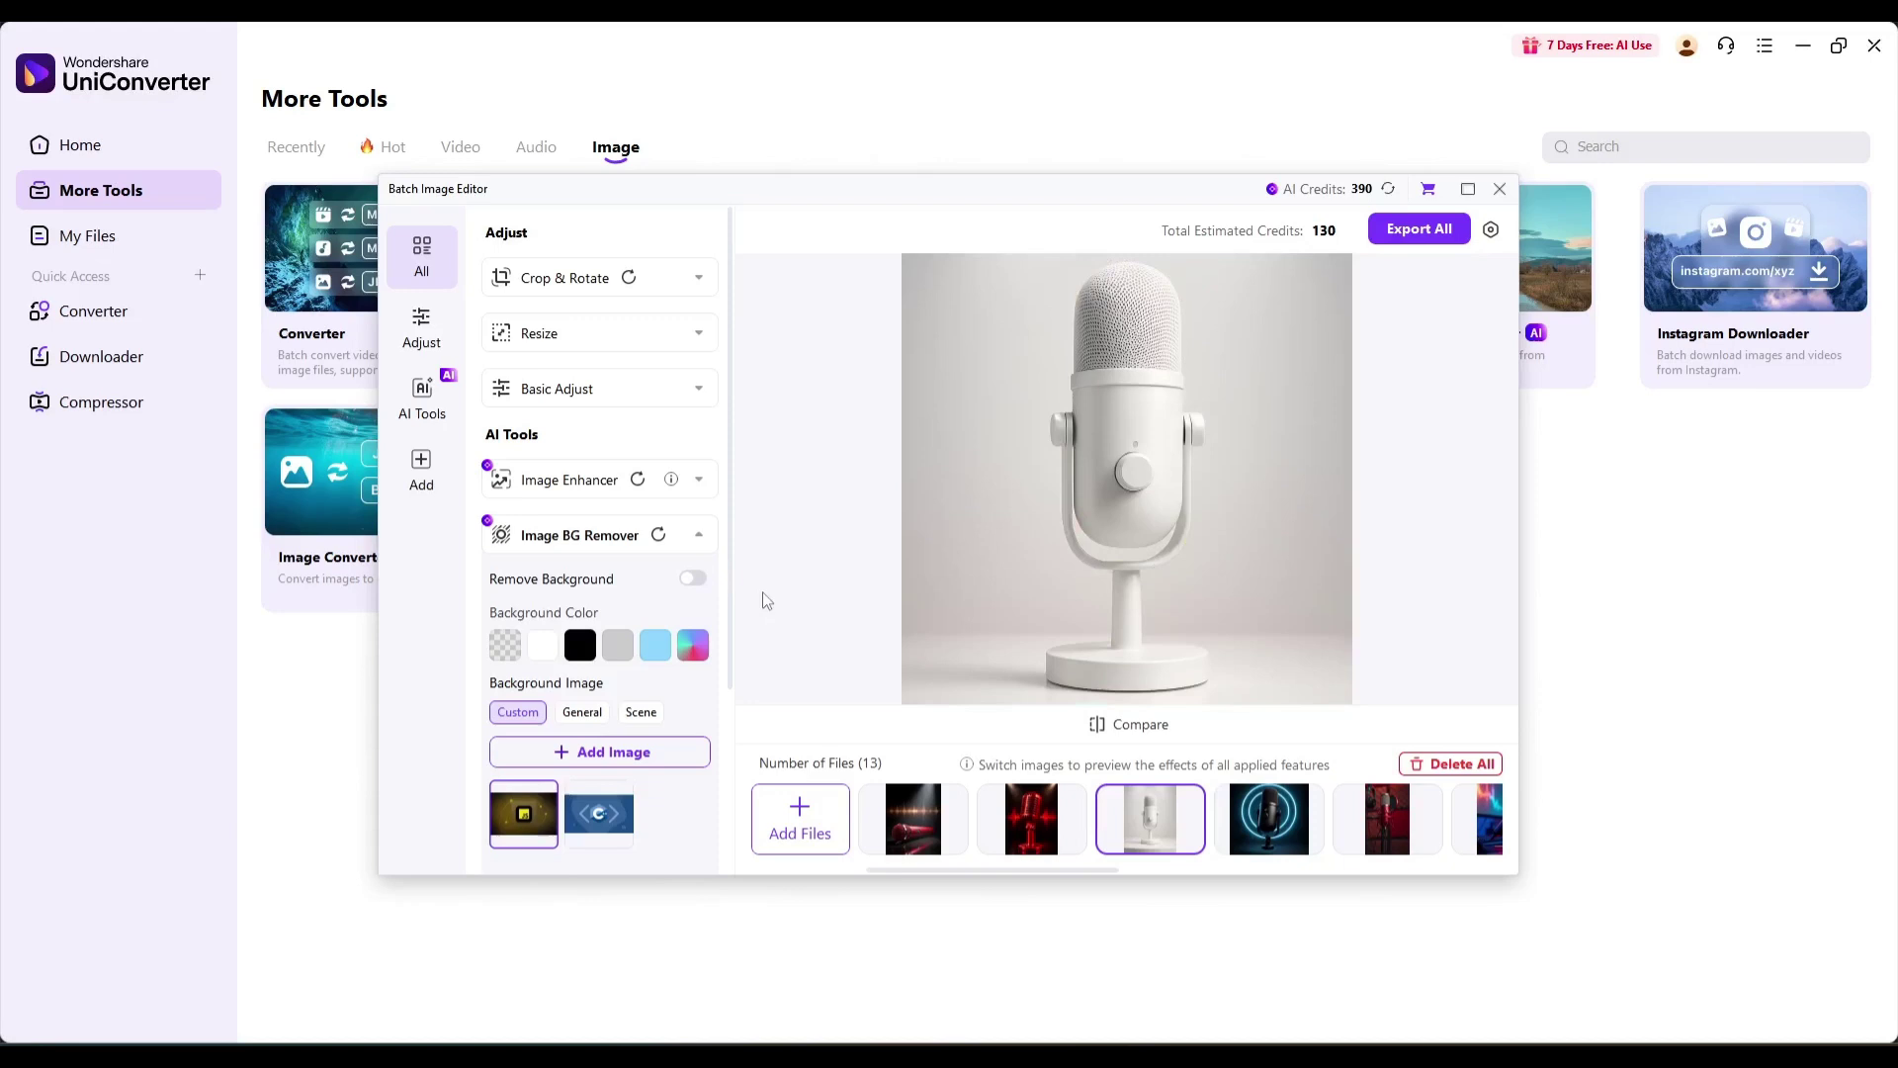
left_click(697, 535)
- Add a logo image watermark, move it to the top-left, then delete it
left_click(700, 623)
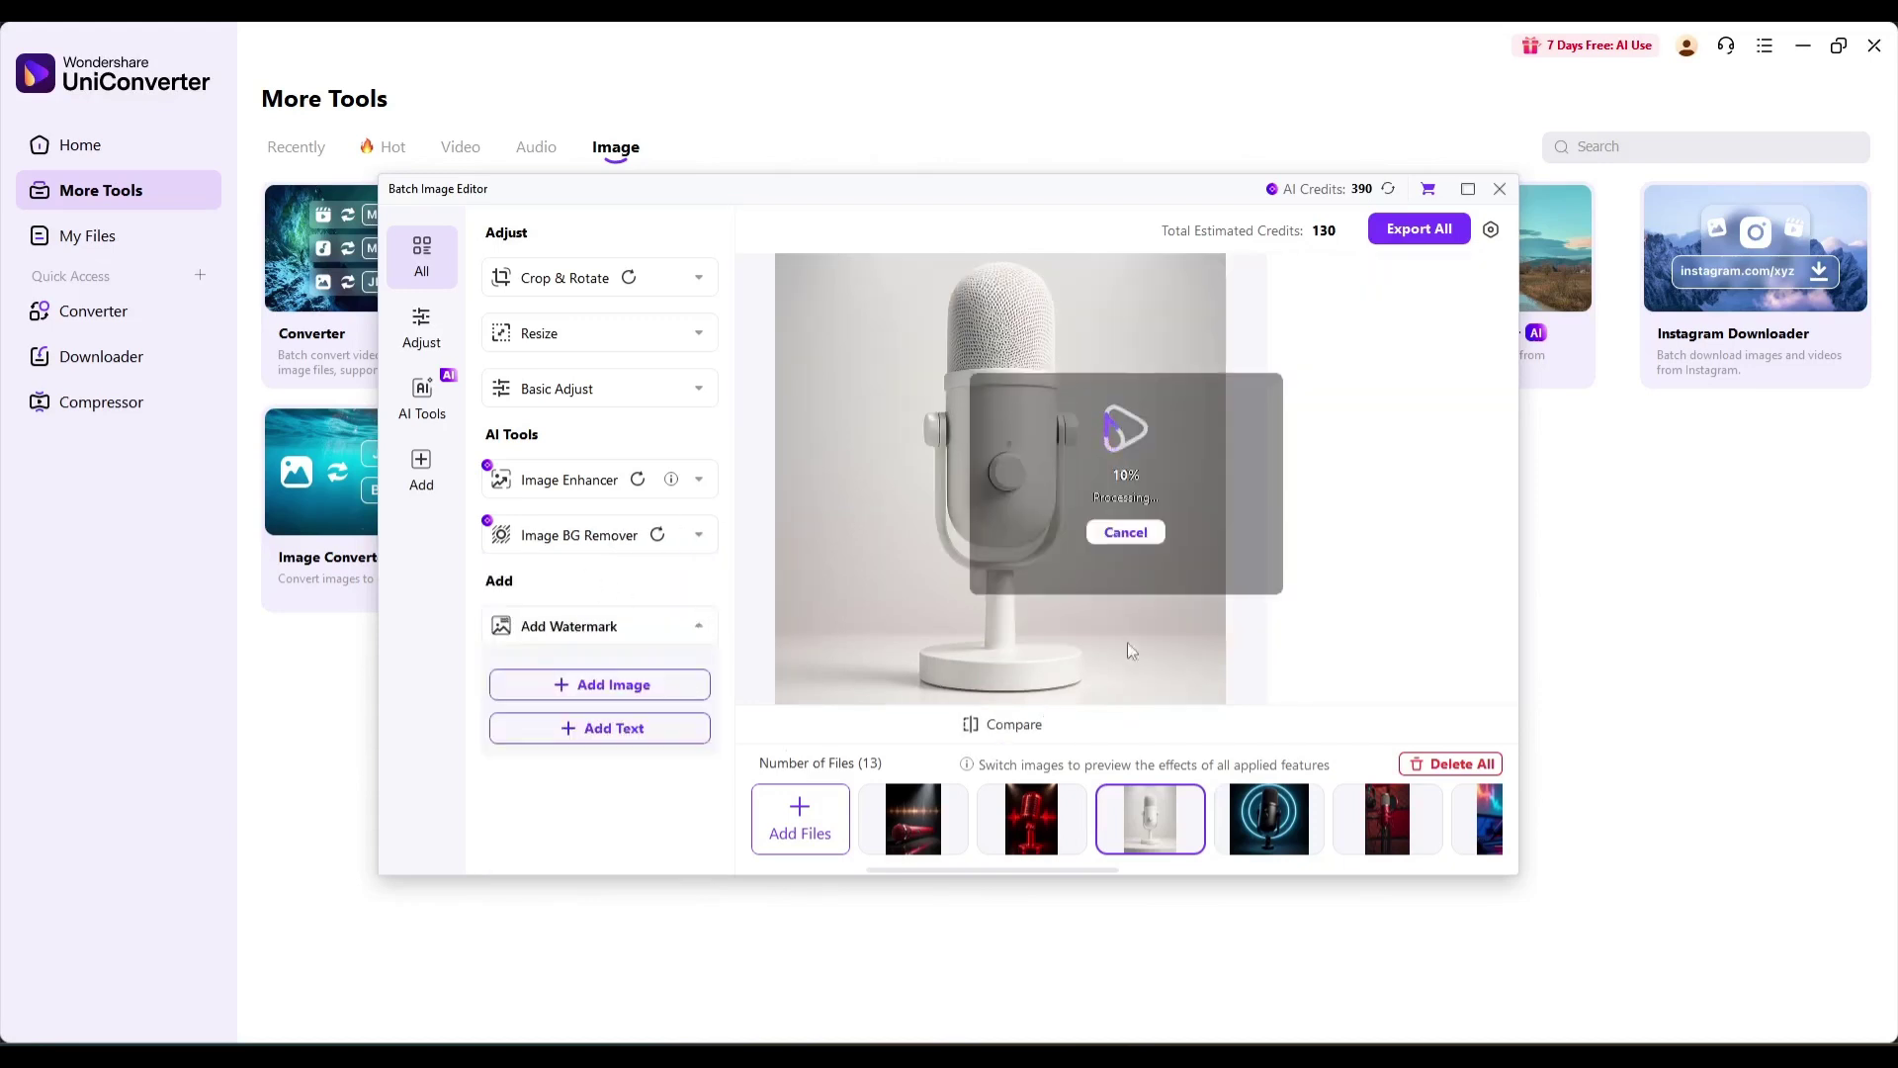
left_click(596, 685)
left_click_drag(1016, 491, 865, 340)
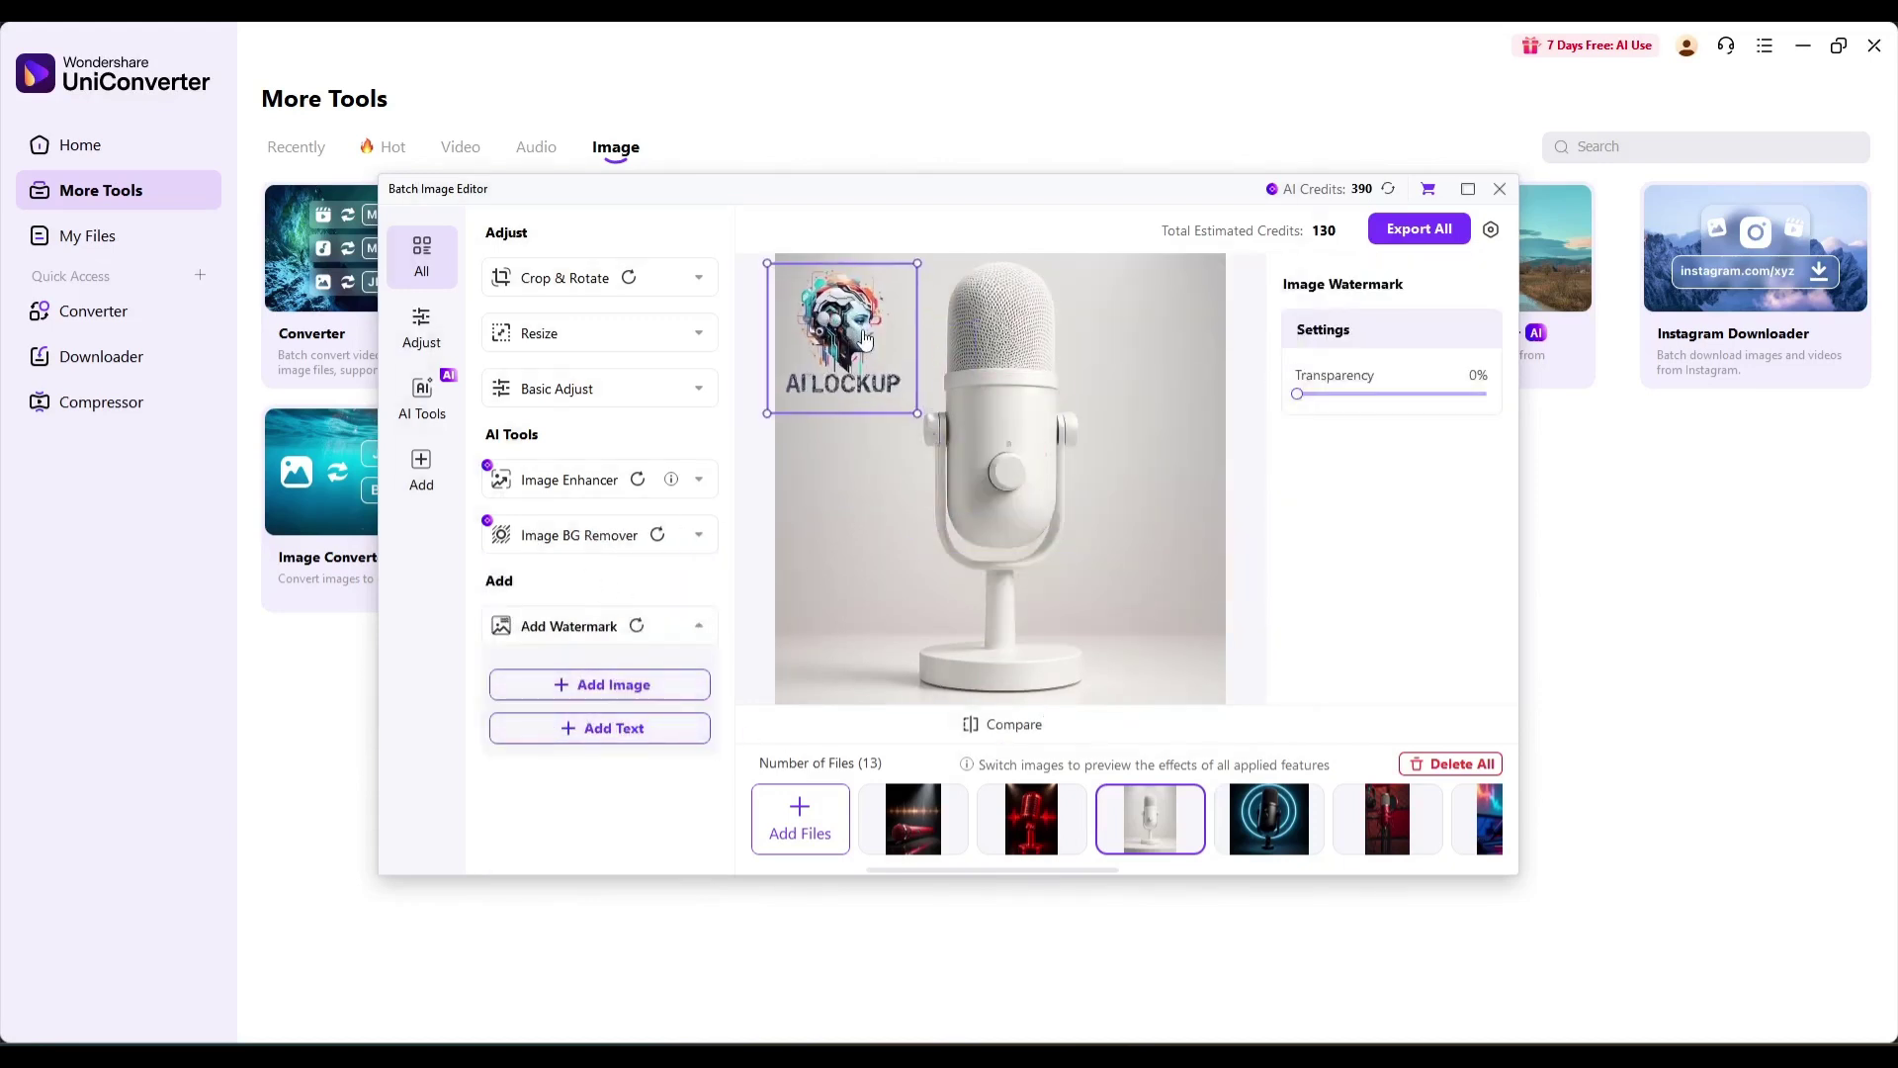
key("Delete")
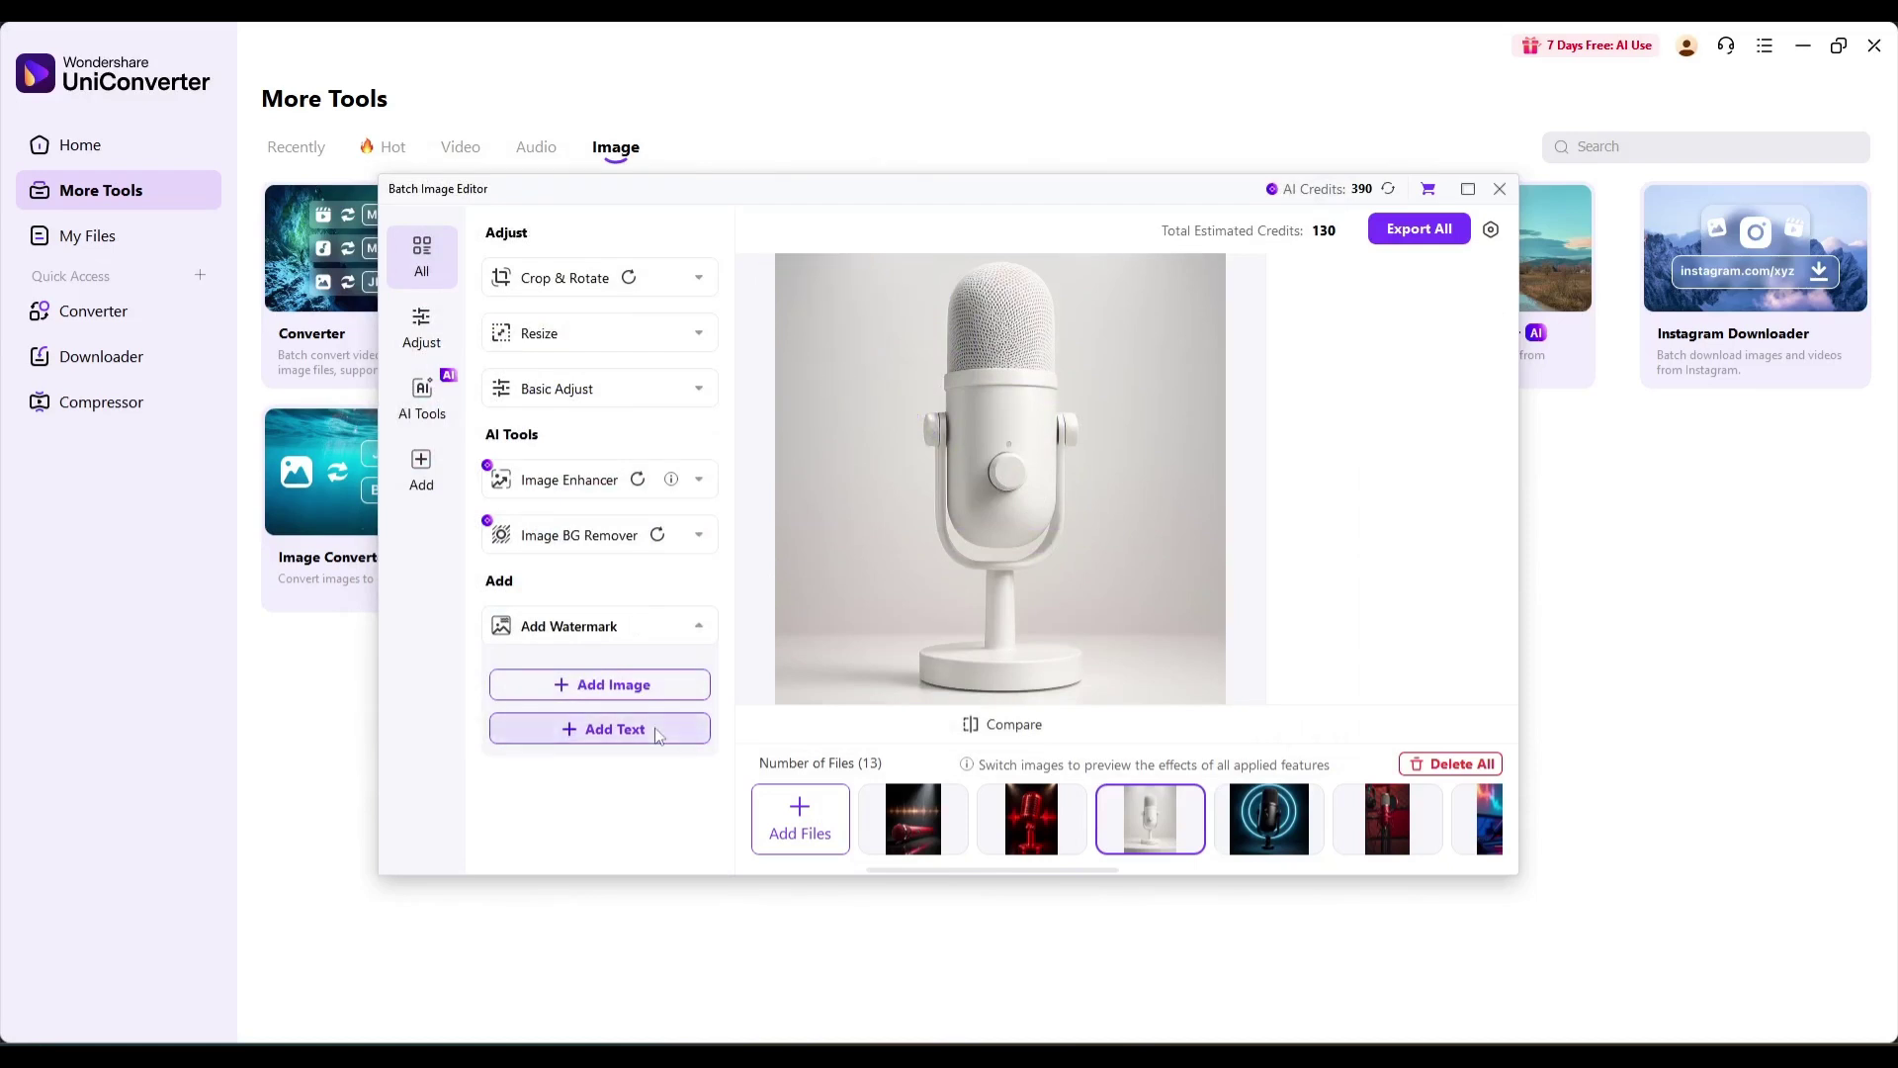
- Add an 'AI Lockup' text watermark in Arial Black size 31 at the top-left
left_click(614, 726)
left_click_drag(999, 480, 963, 313)
left_click(1331, 326)
type("AI Lockup")
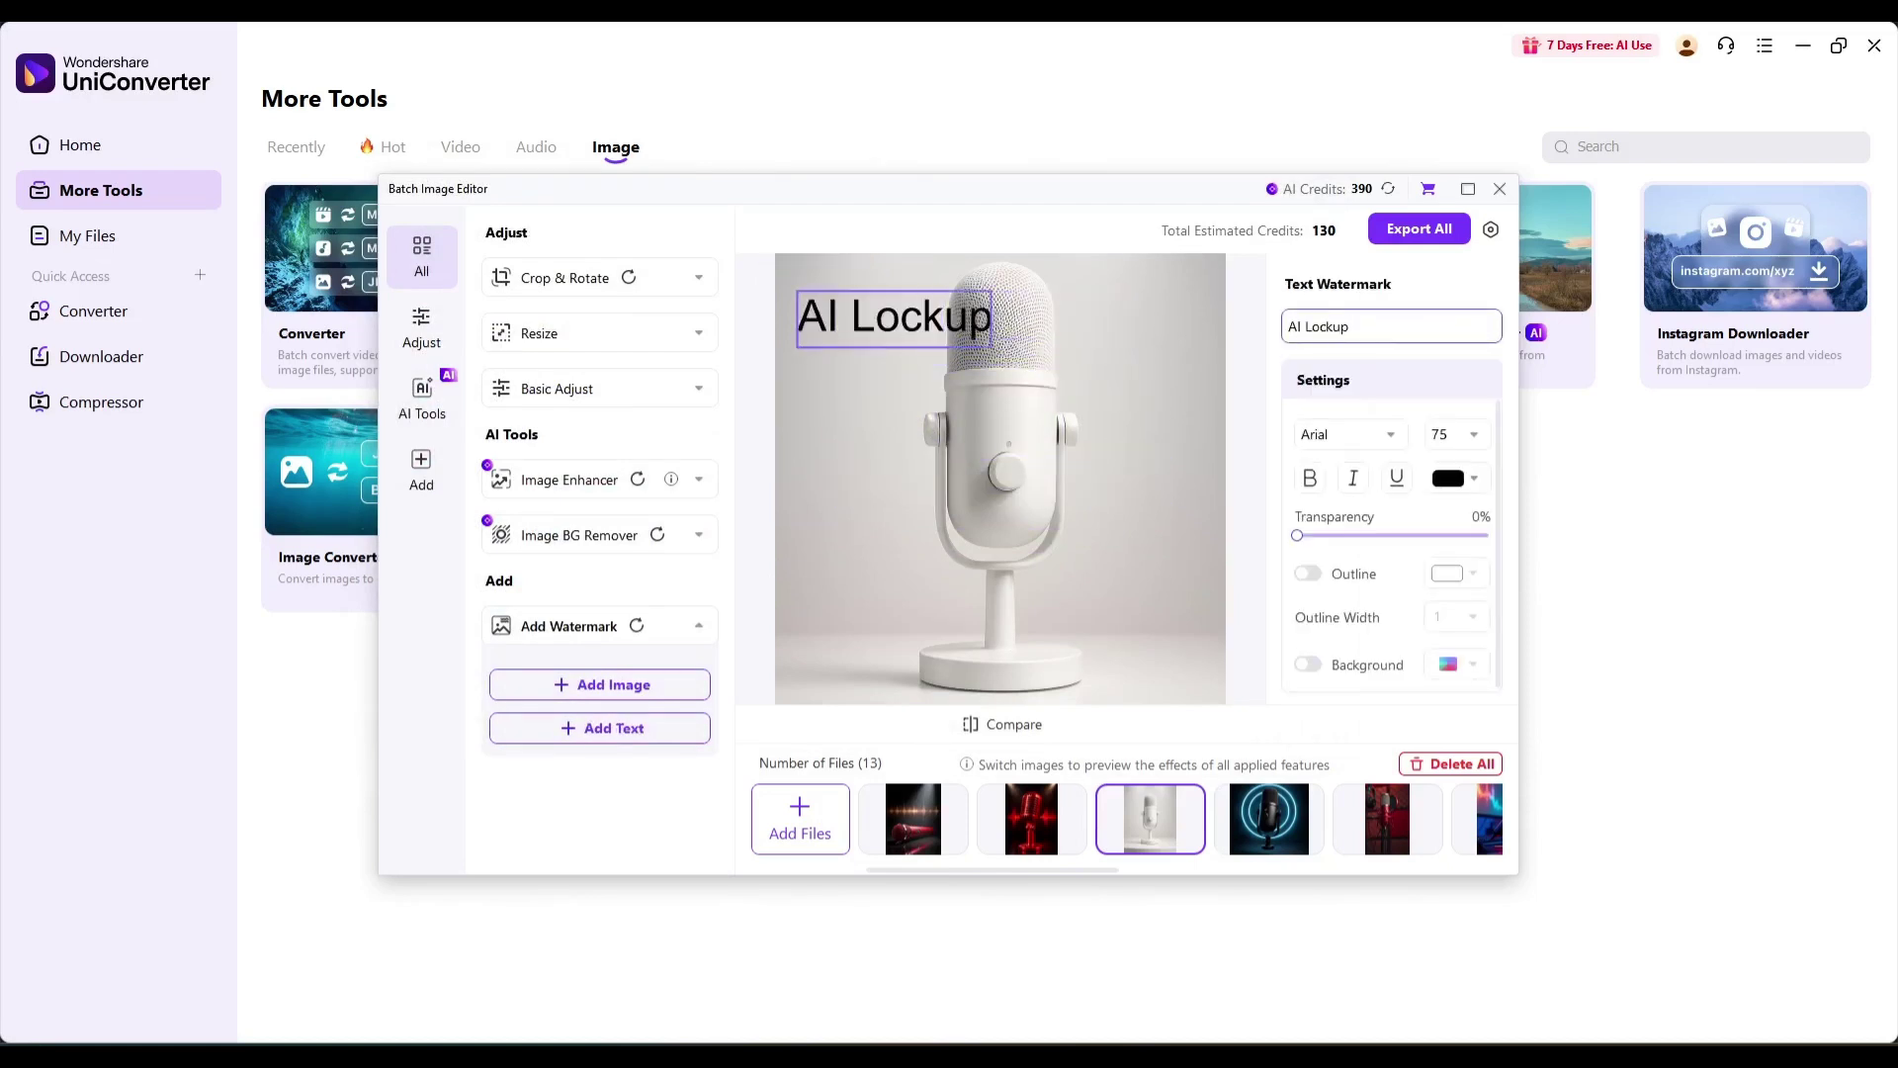
left_click(1346, 435)
left_click(1343, 495)
left_click(1453, 434)
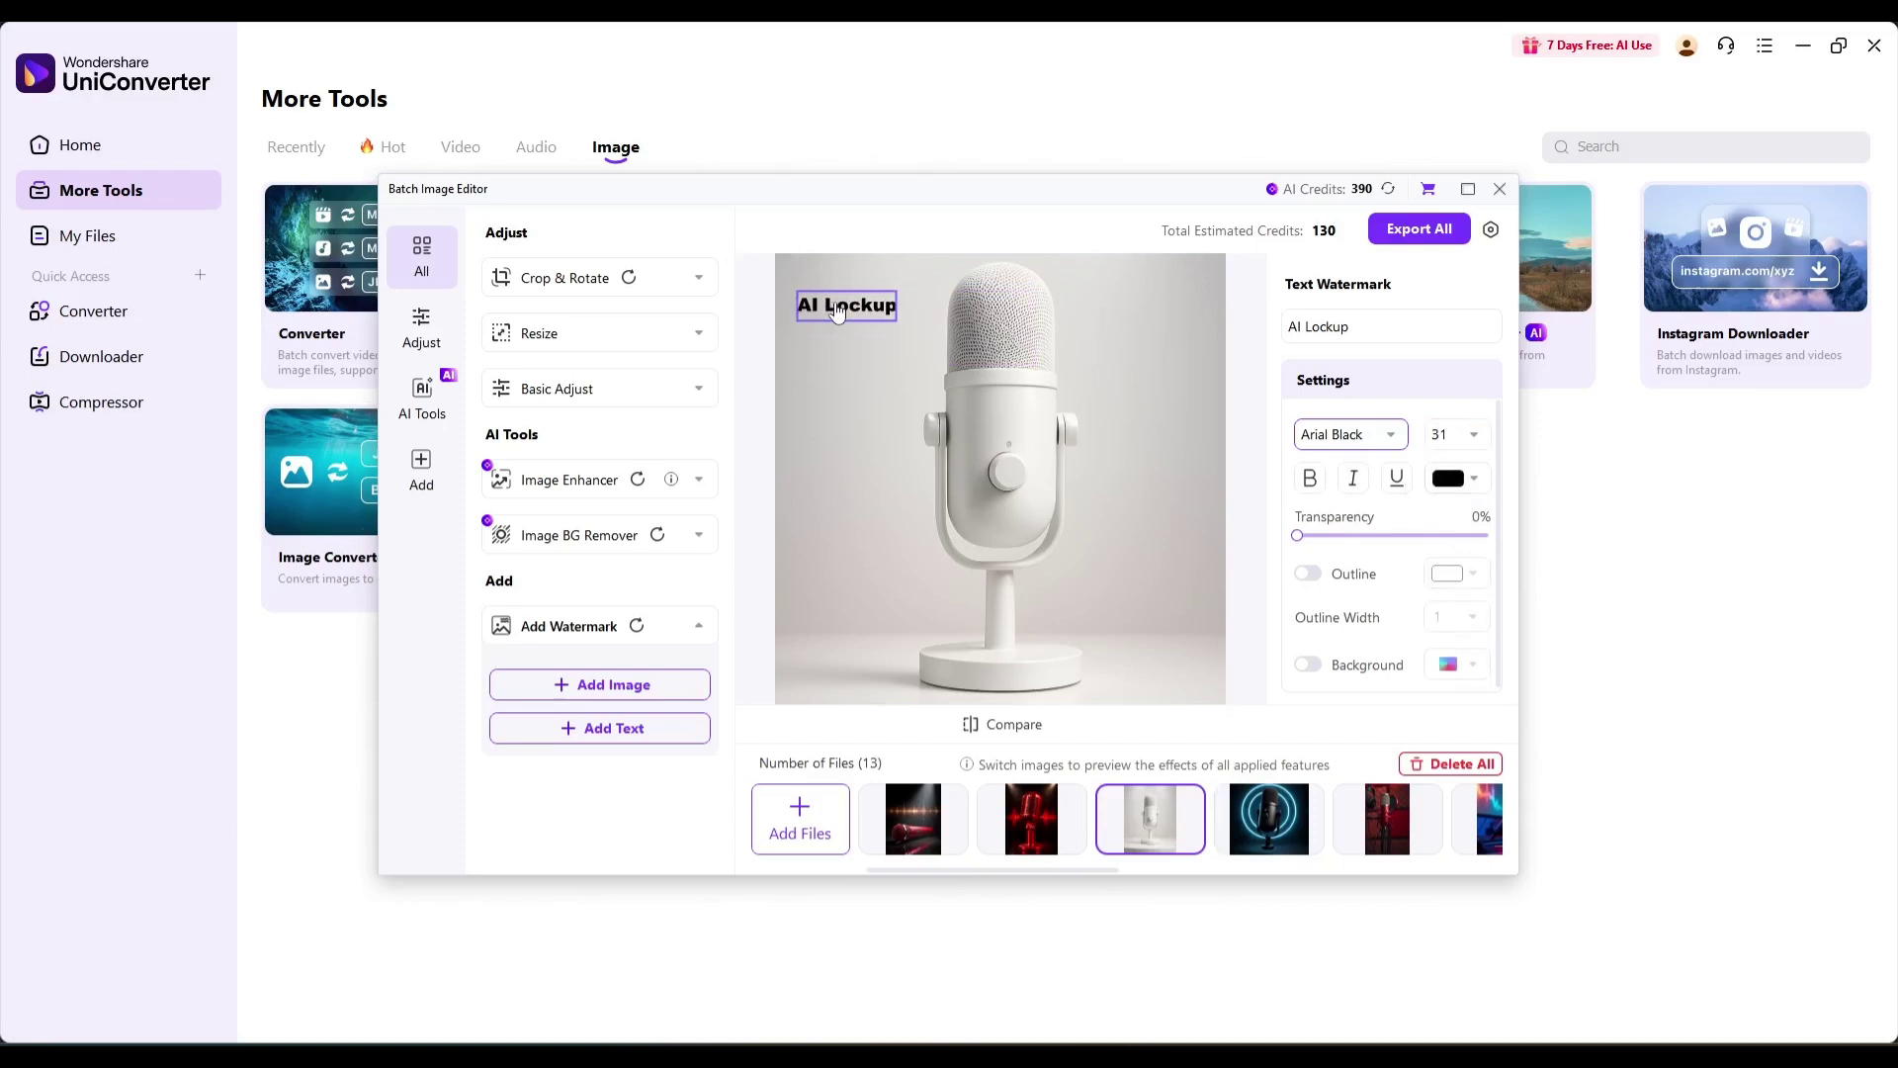
left_click_drag(838, 309, 827, 282)
- Give the watermark a blue background, white text and about 18% transparency, then export all
left_click(1307, 665)
left_click(1455, 665)
left_click(1454, 801)
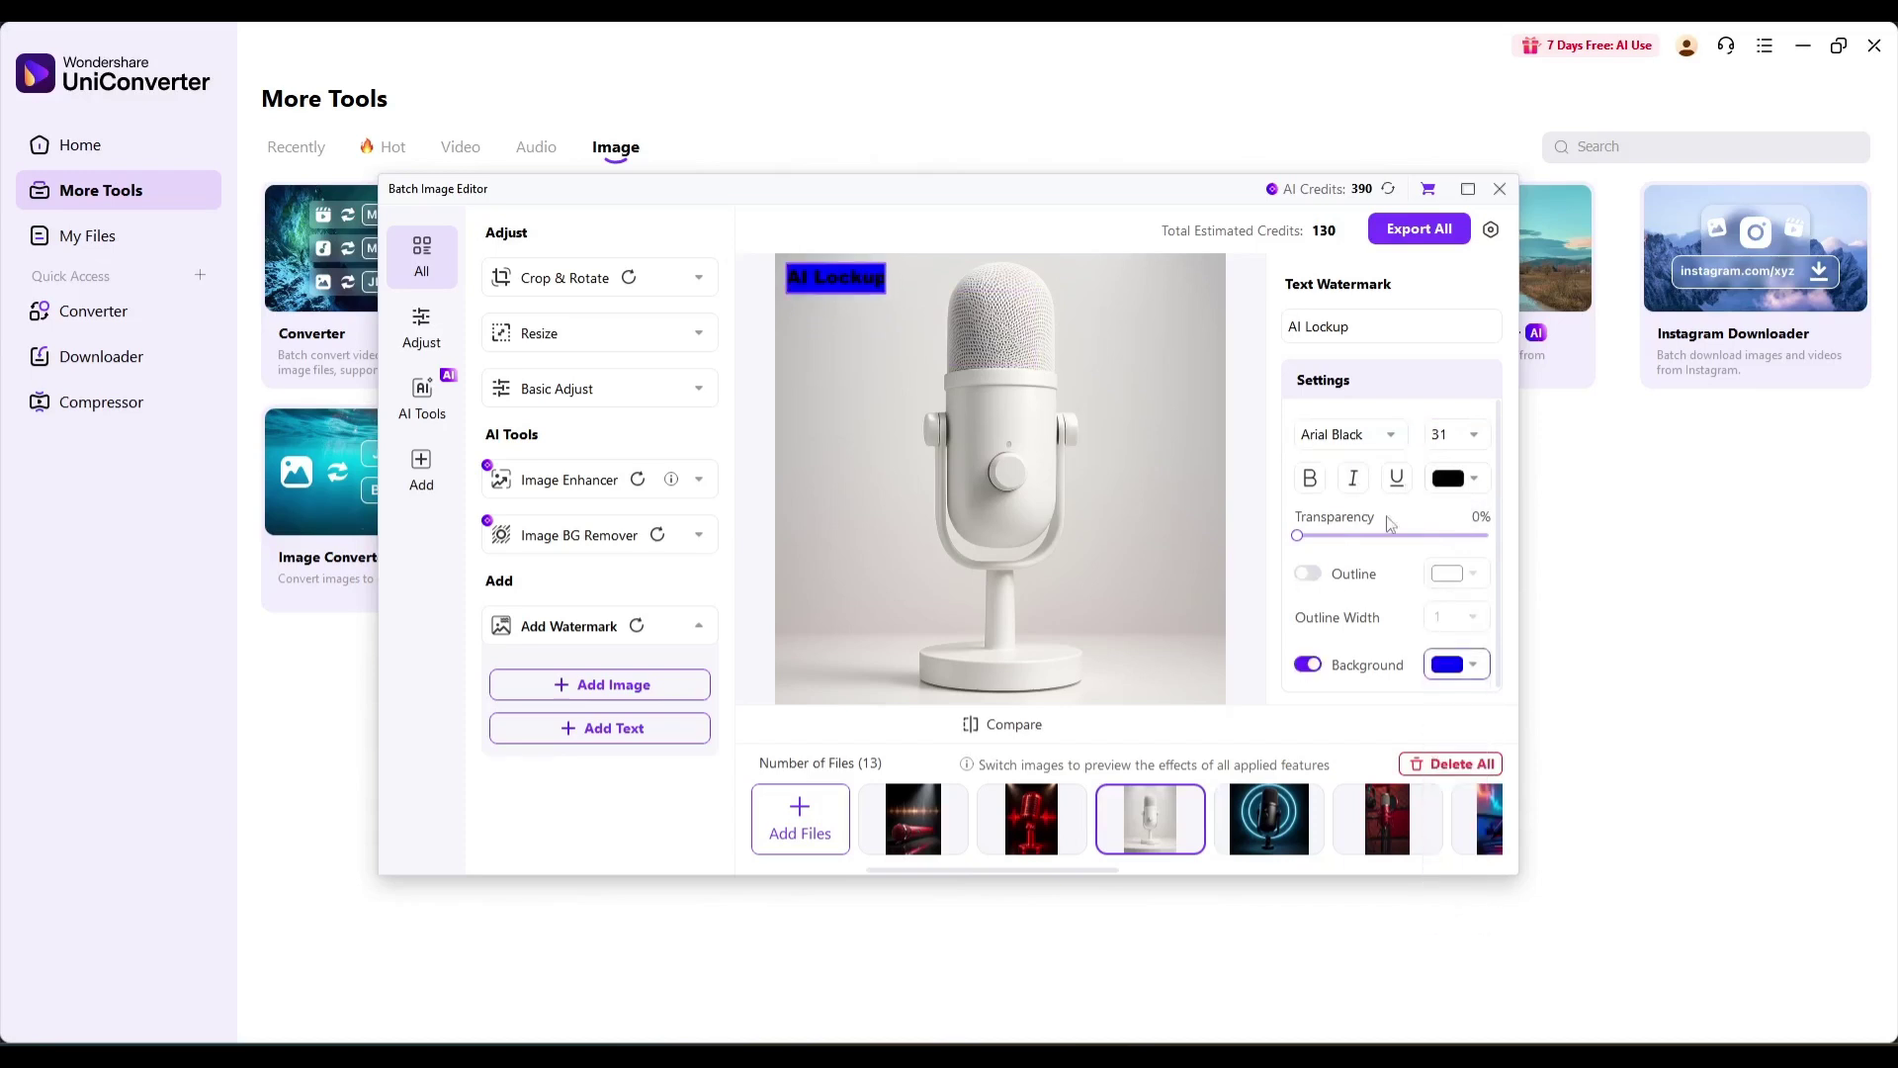
left_click(1458, 478)
left_click(1447, 511)
left_click_drag(1298, 536, 1345, 537)
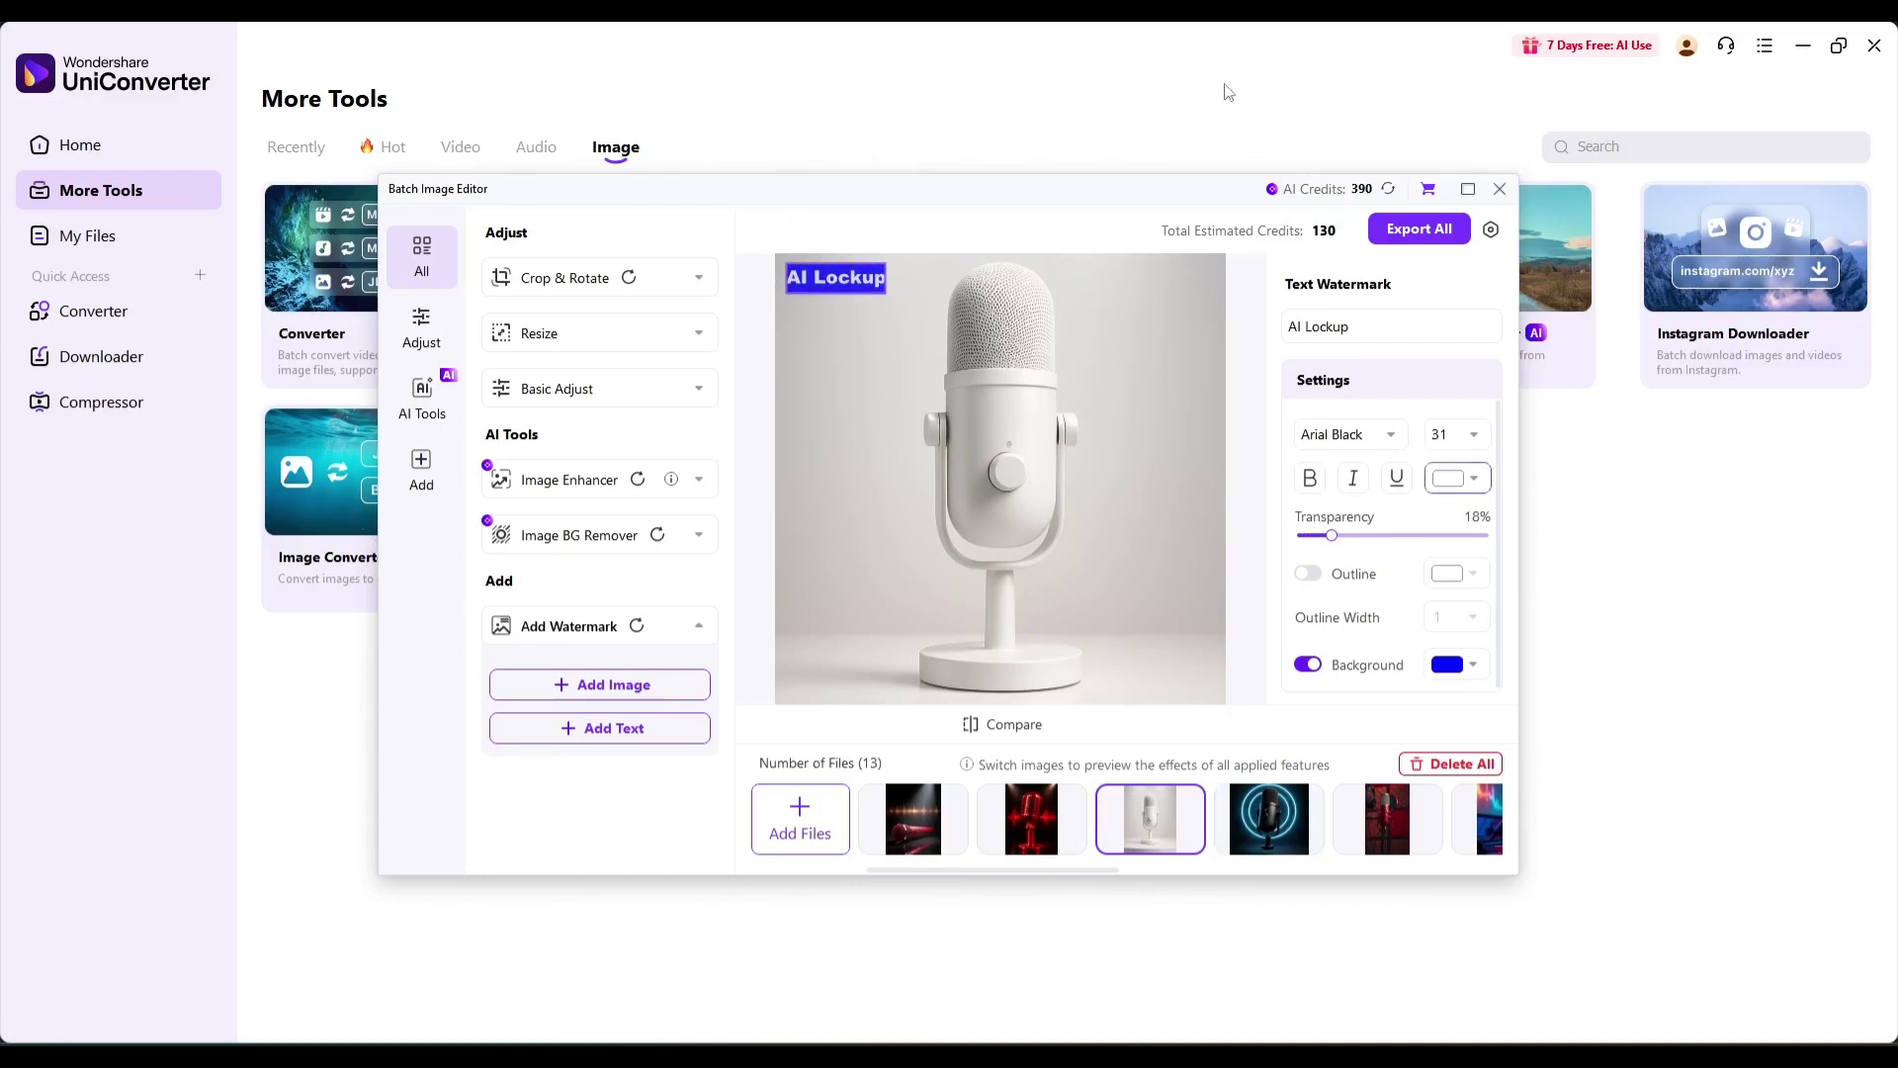
left_click(1420, 230)
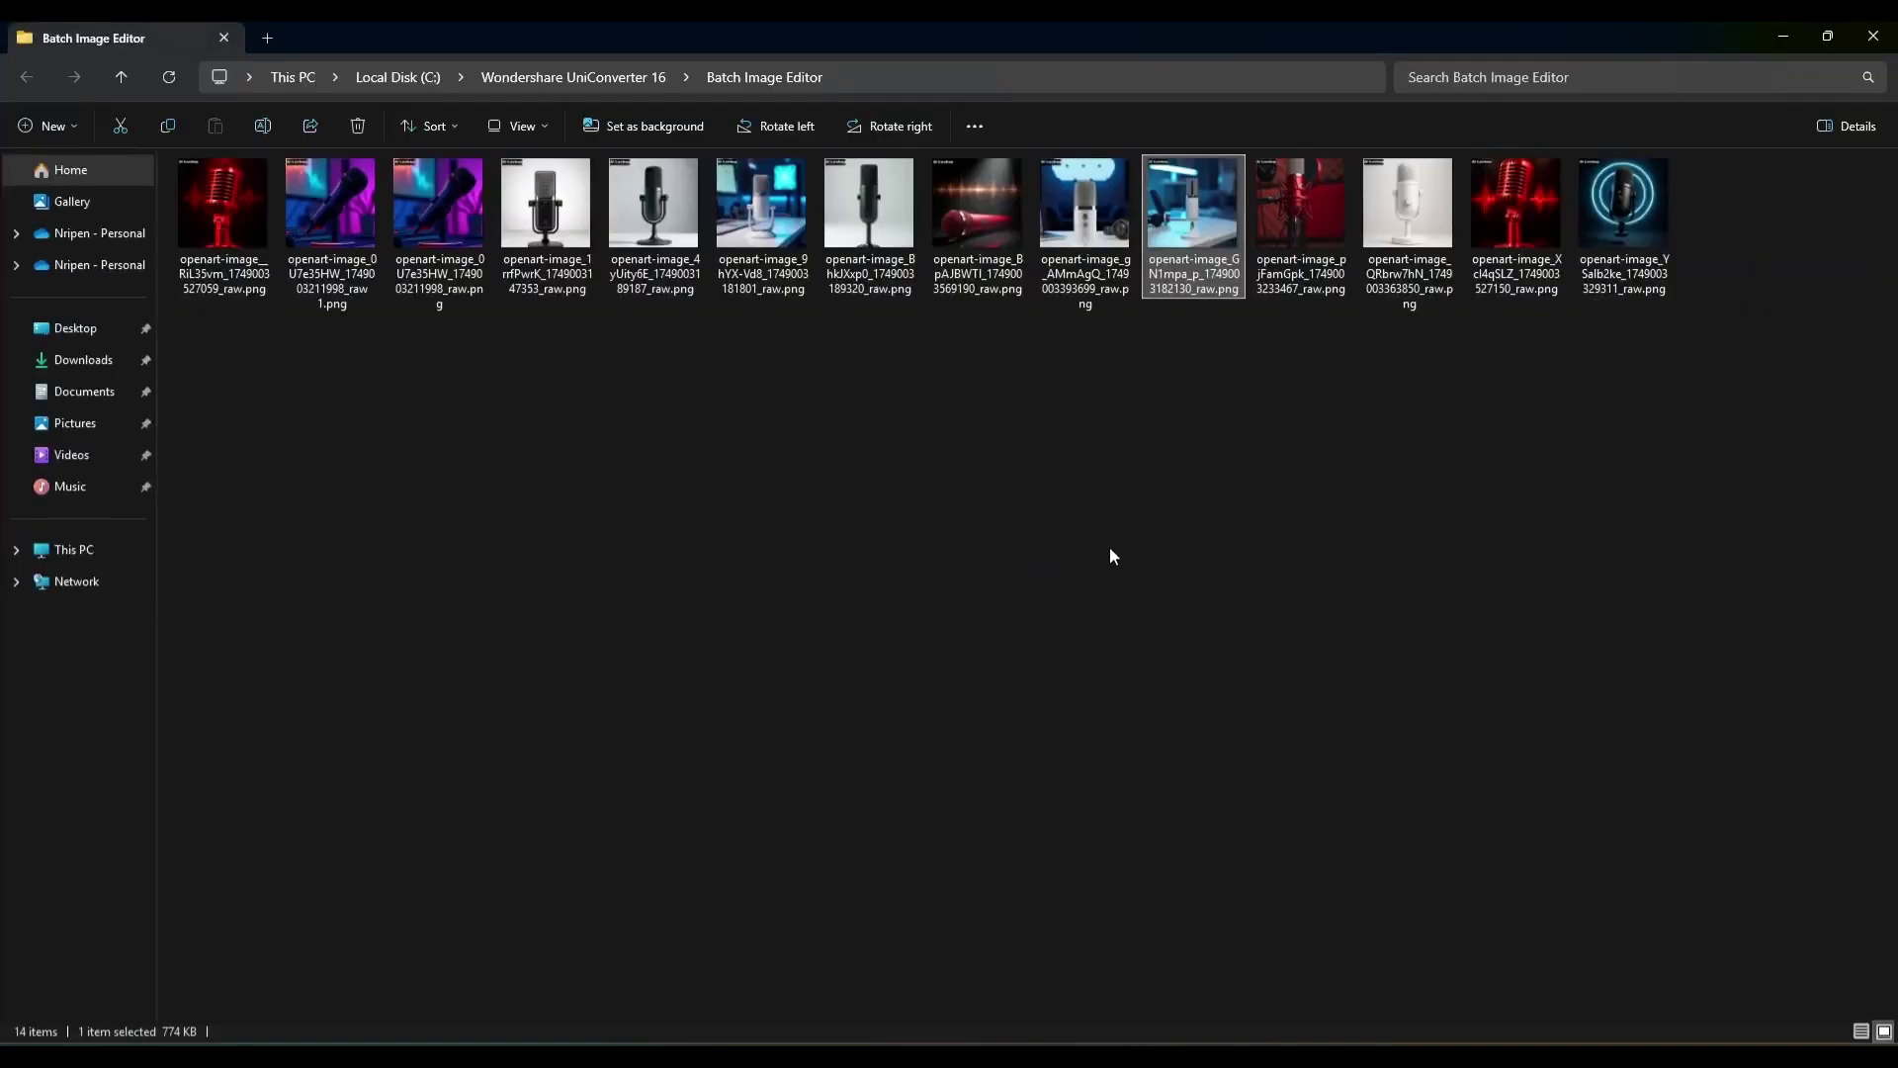
- Inspect the exported red, purple and next microphone images in Photos for the watermark
double_click(209, 160)
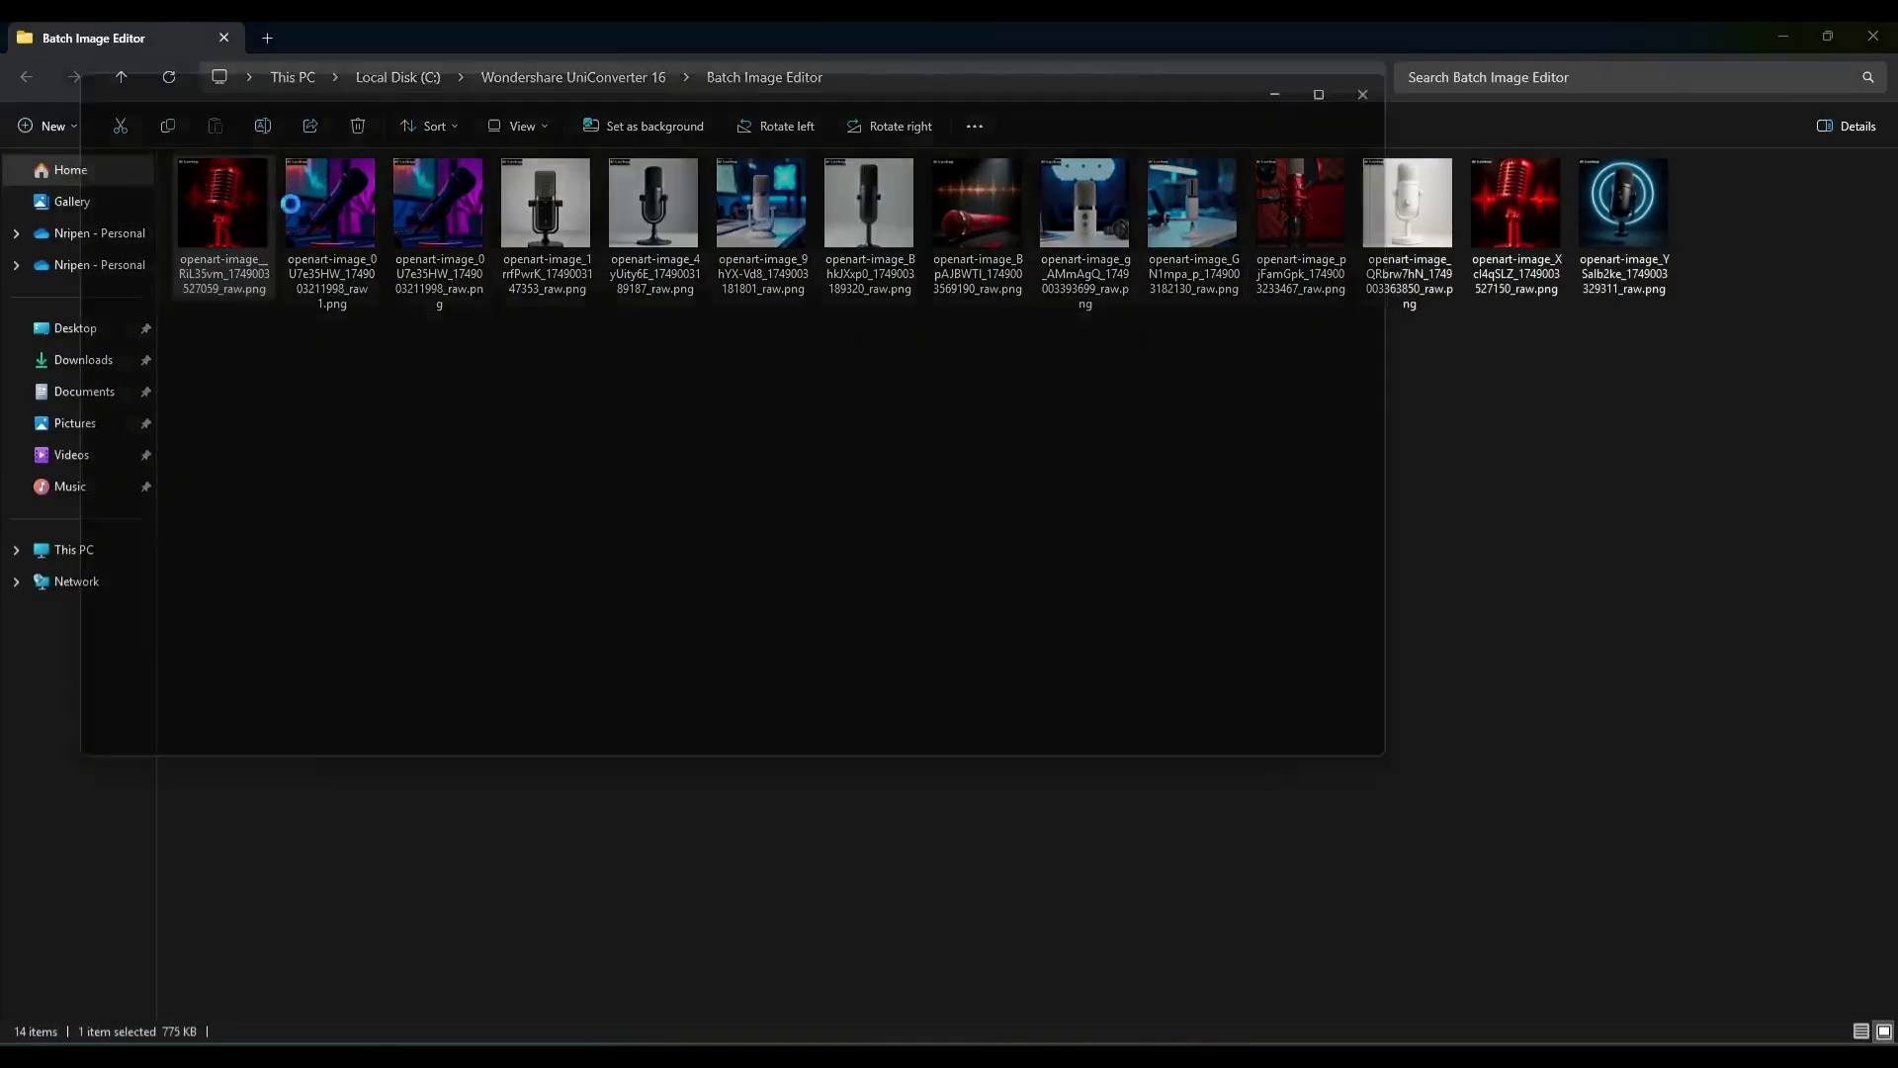
scroll(677, 322, "up", 3)
scroll(679, 322, "up", 3)
scroll(678, 321, "down", 6)
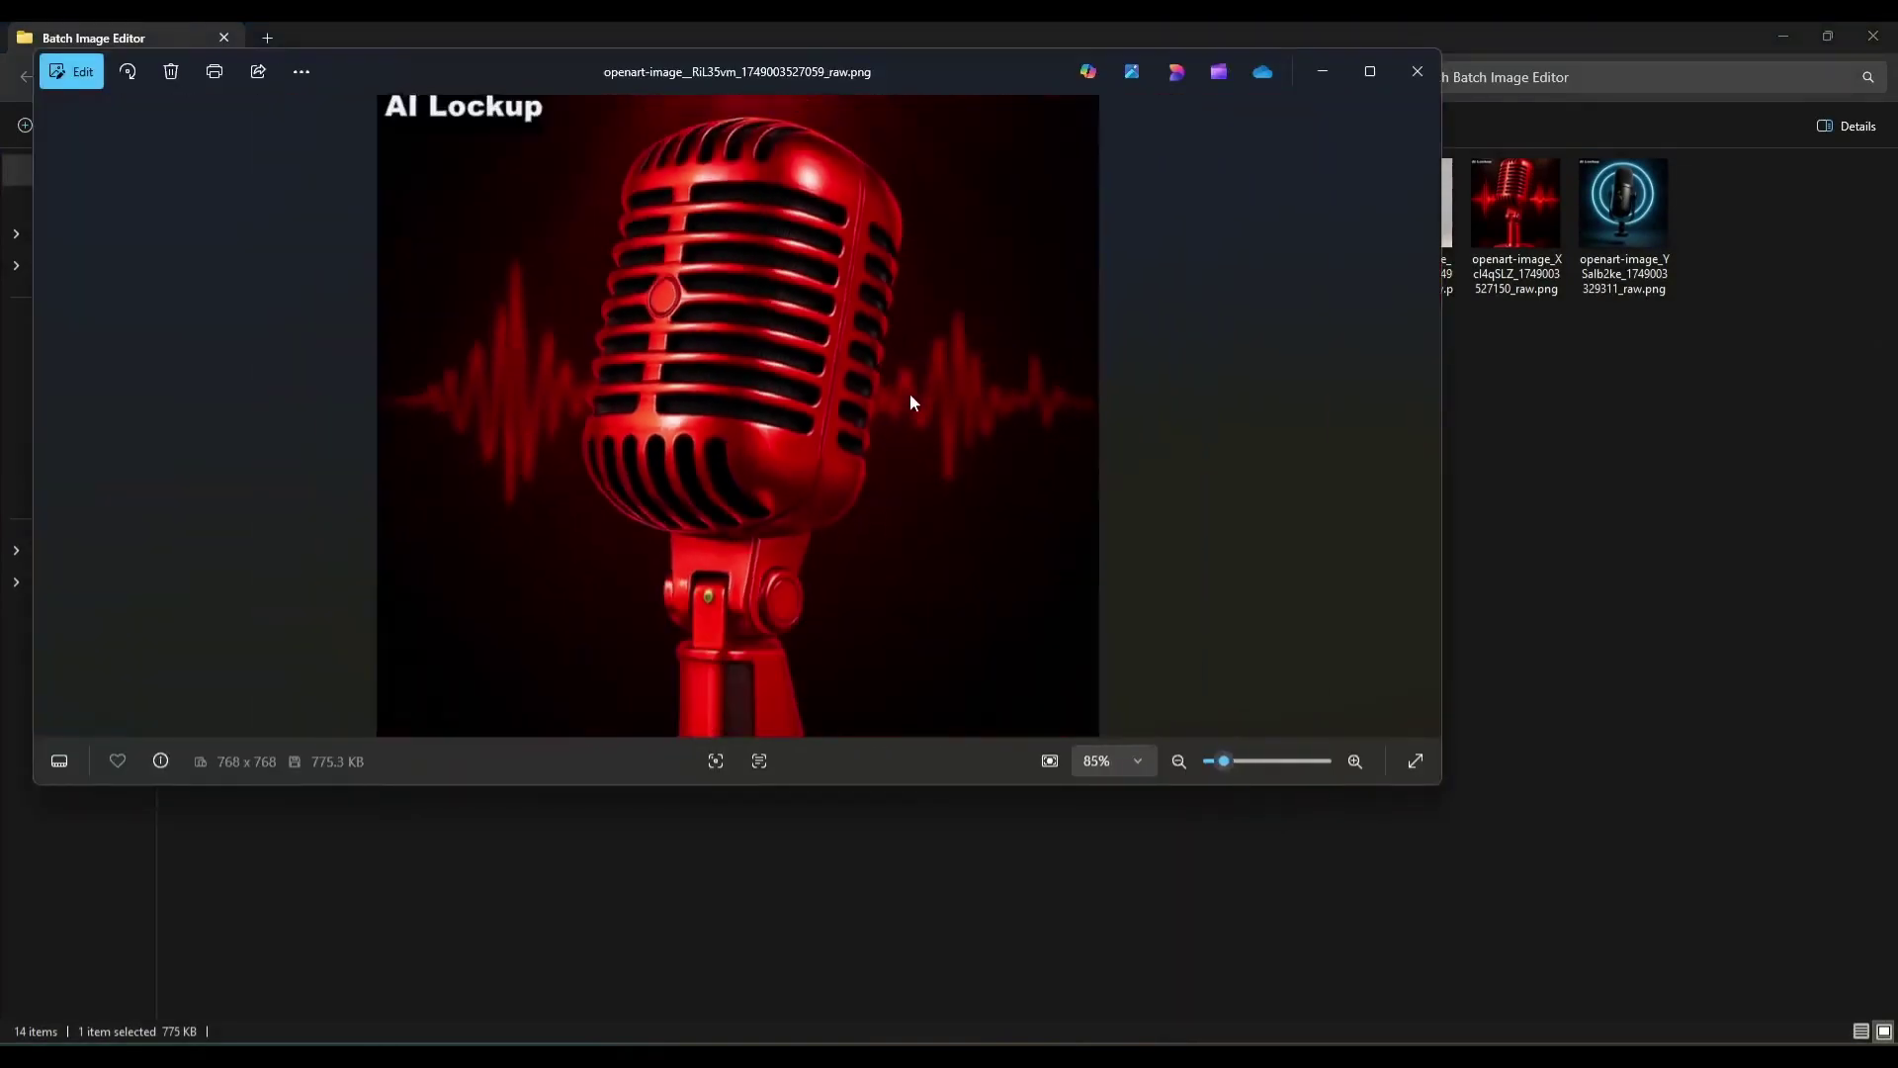
scroll(890, 179, "up", 3)
scroll(966, 284, "down", 2)
scroll(793, 229, "up", 3)
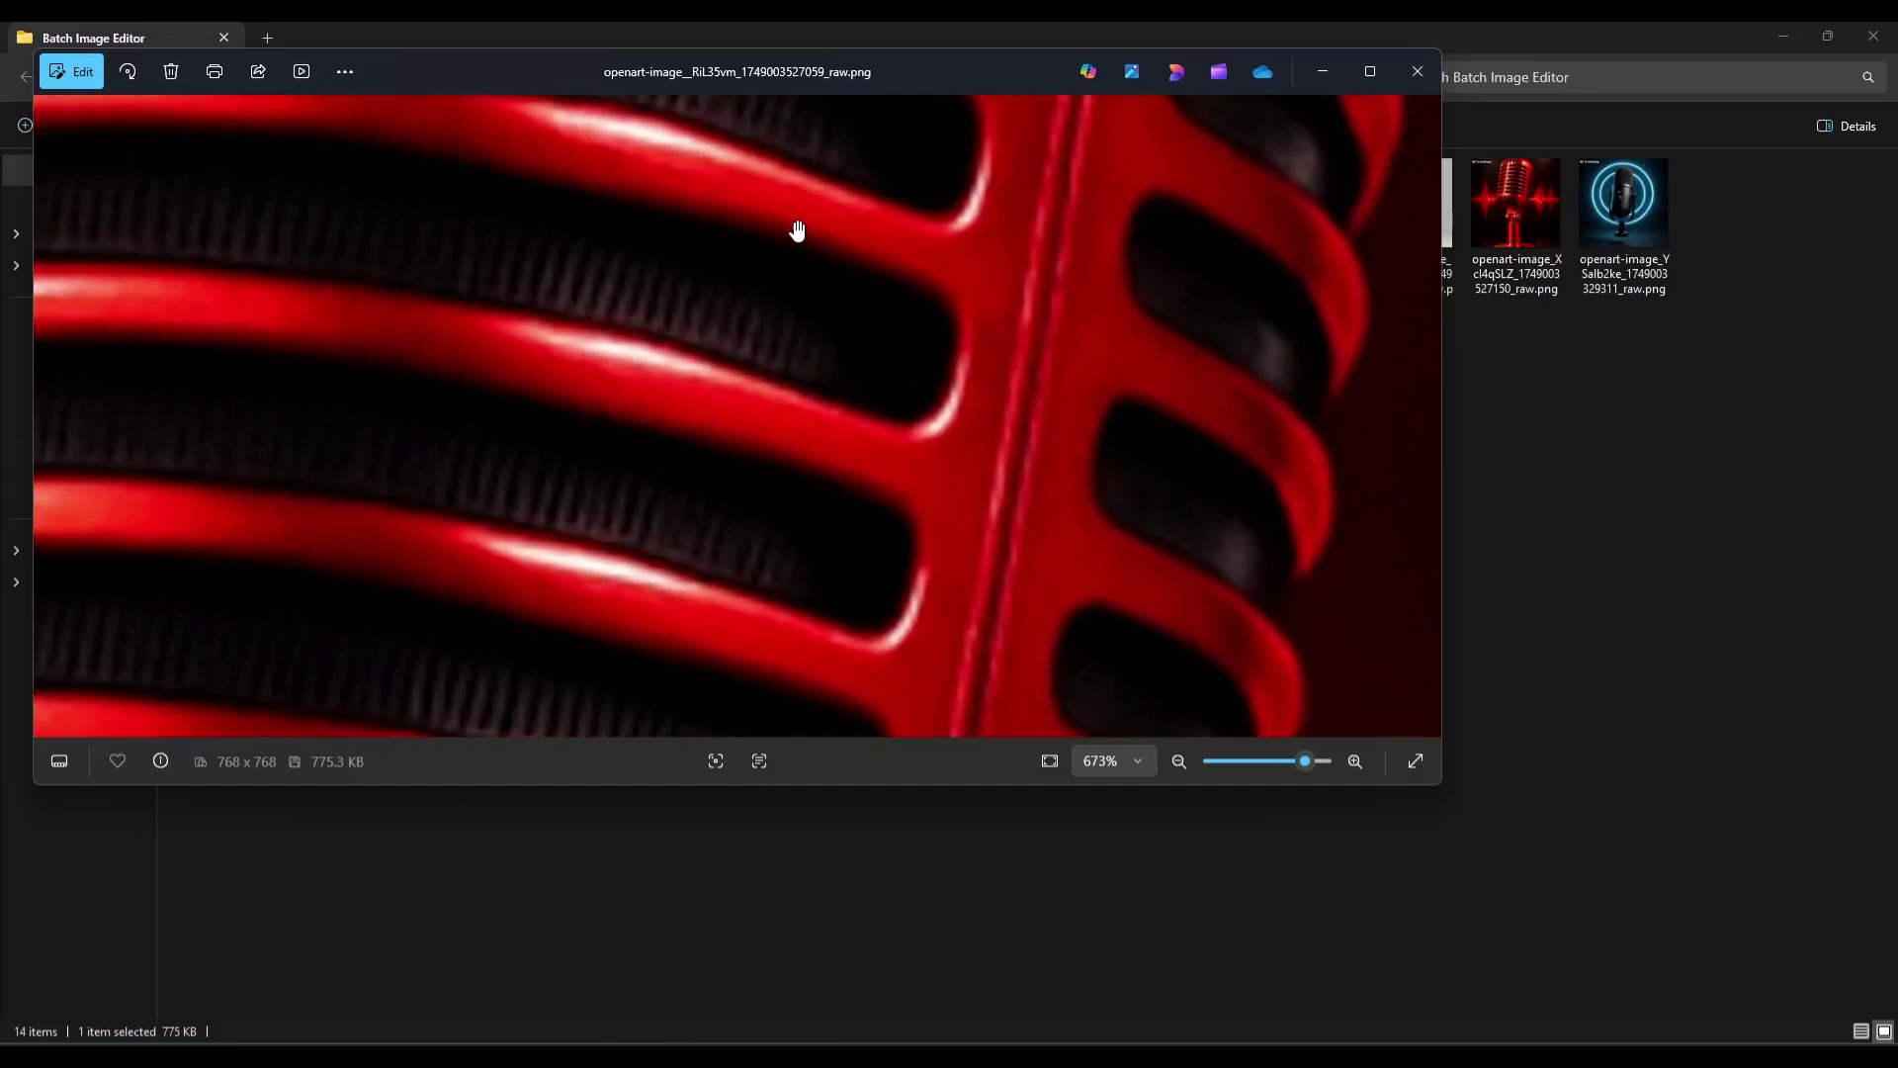
scroll(792, 229, "down", 4)
left_click(1415, 73)
double_click(437, 200)
scroll(666, 263, "up", 3)
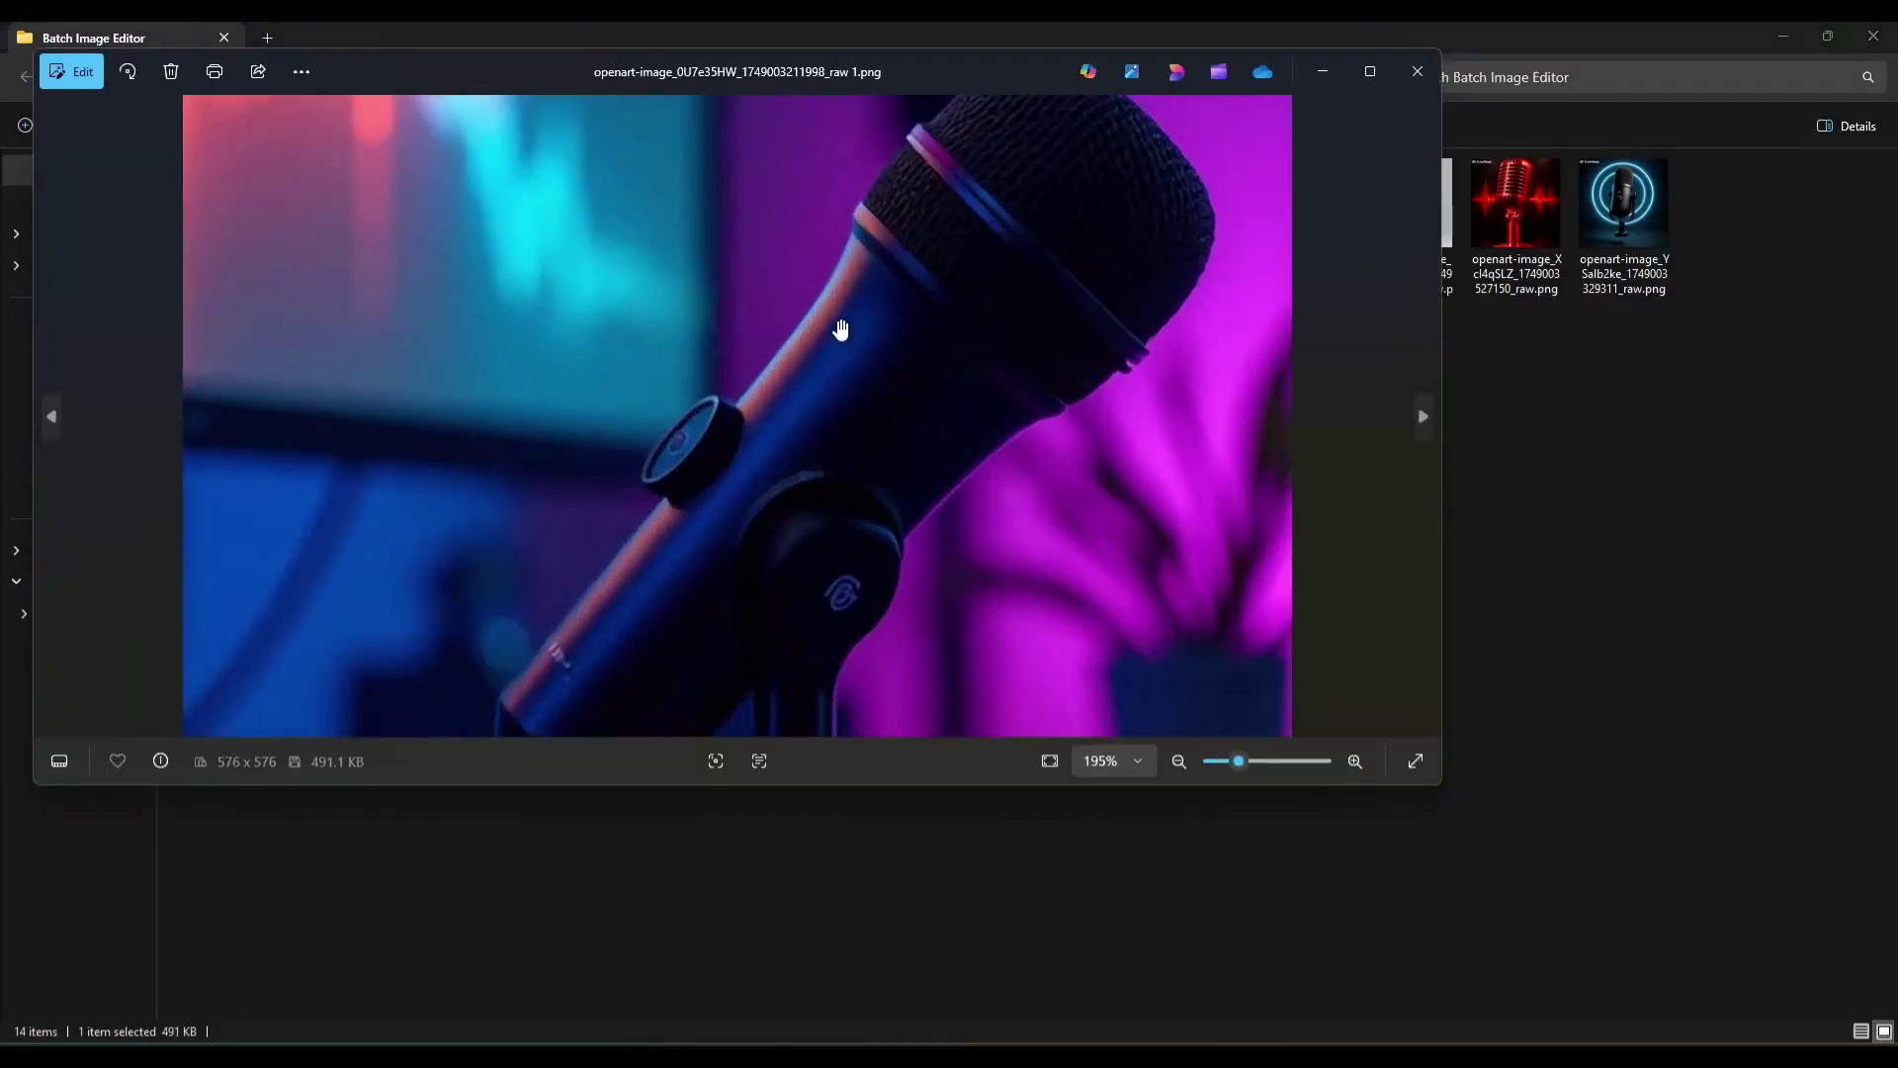
scroll(839, 330, "up", 5)
left_click(1370, 71)
scroll(1369, 372, "down", 3)
scroll(1368, 372, "down", 3)
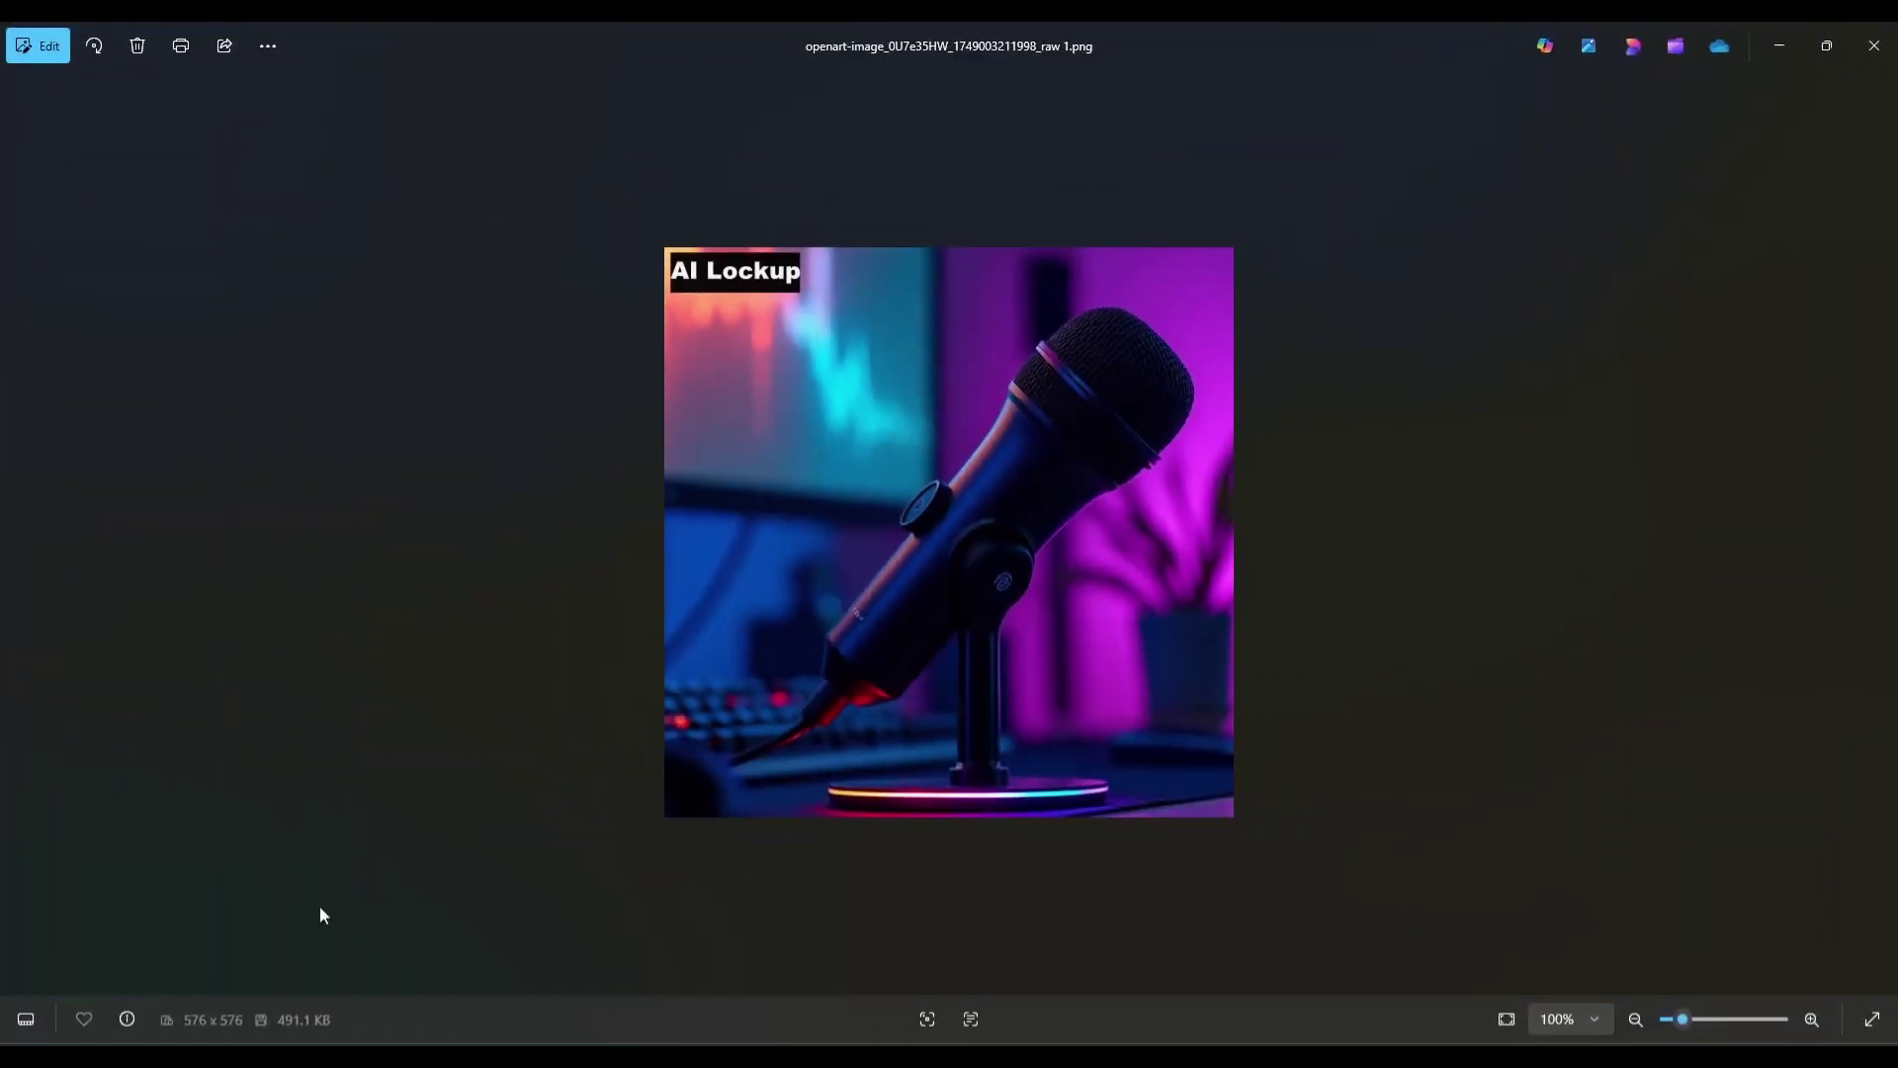
left_click(1878, 45)
double_click(550, 216)
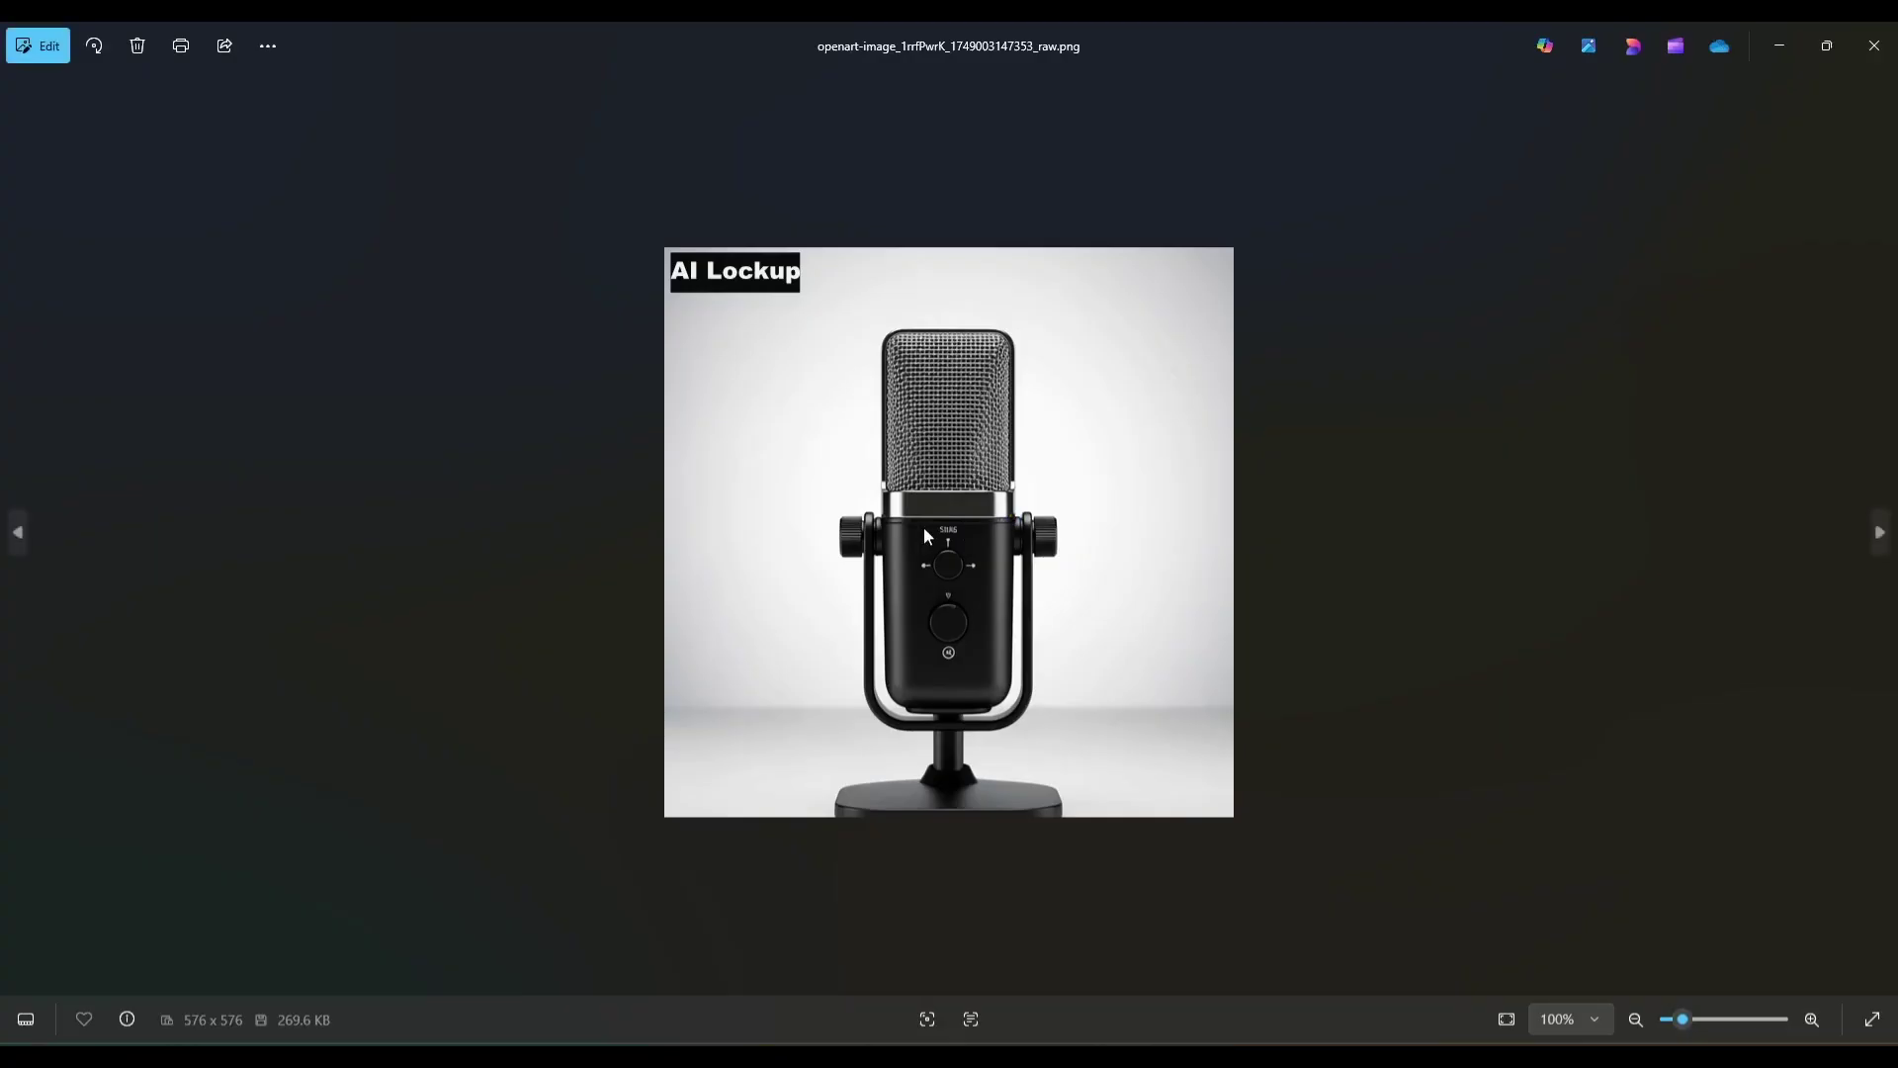
scroll(925, 527, "up", 5)
scroll(1147, 493, "down", 3)
scroll(1043, 436, "down", 3)
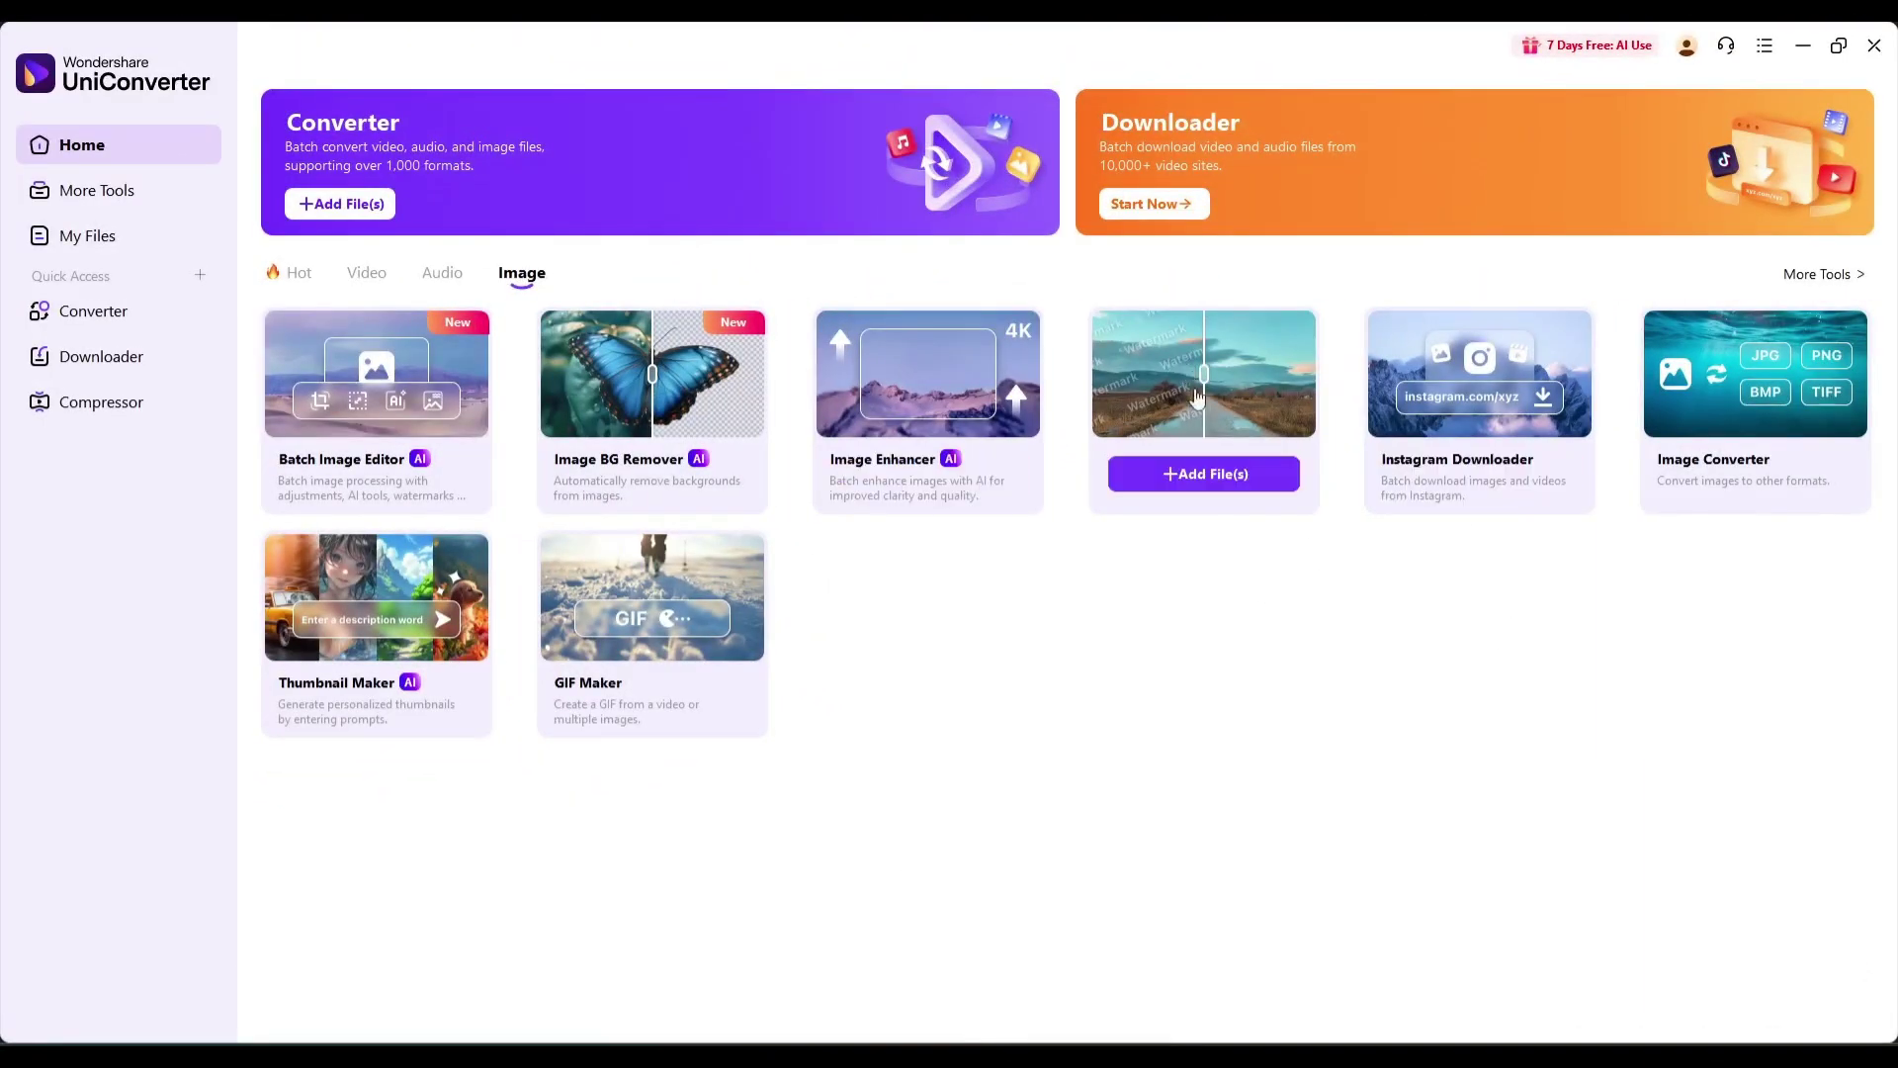
- Open the Watermark Remover and switch it to Image Watermark Remover mode
left_click(1243, 404)
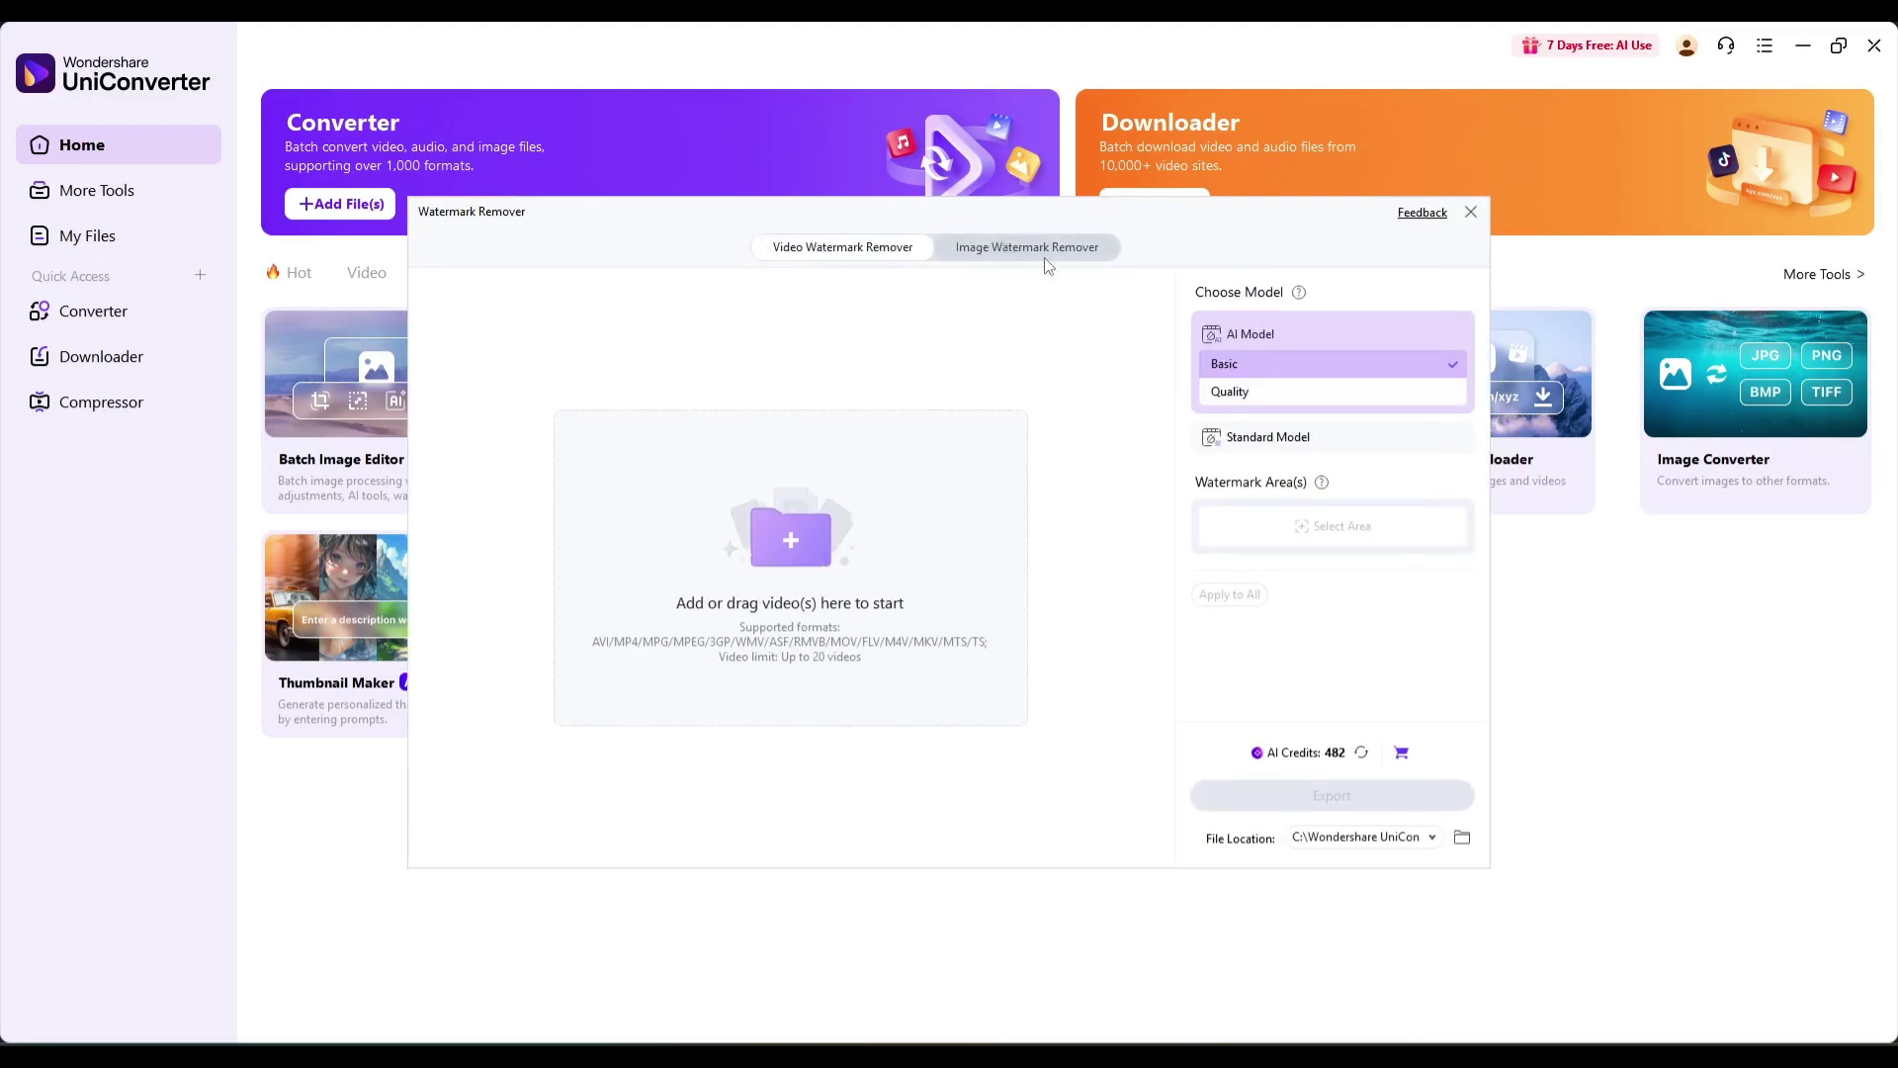
left_click(970, 256)
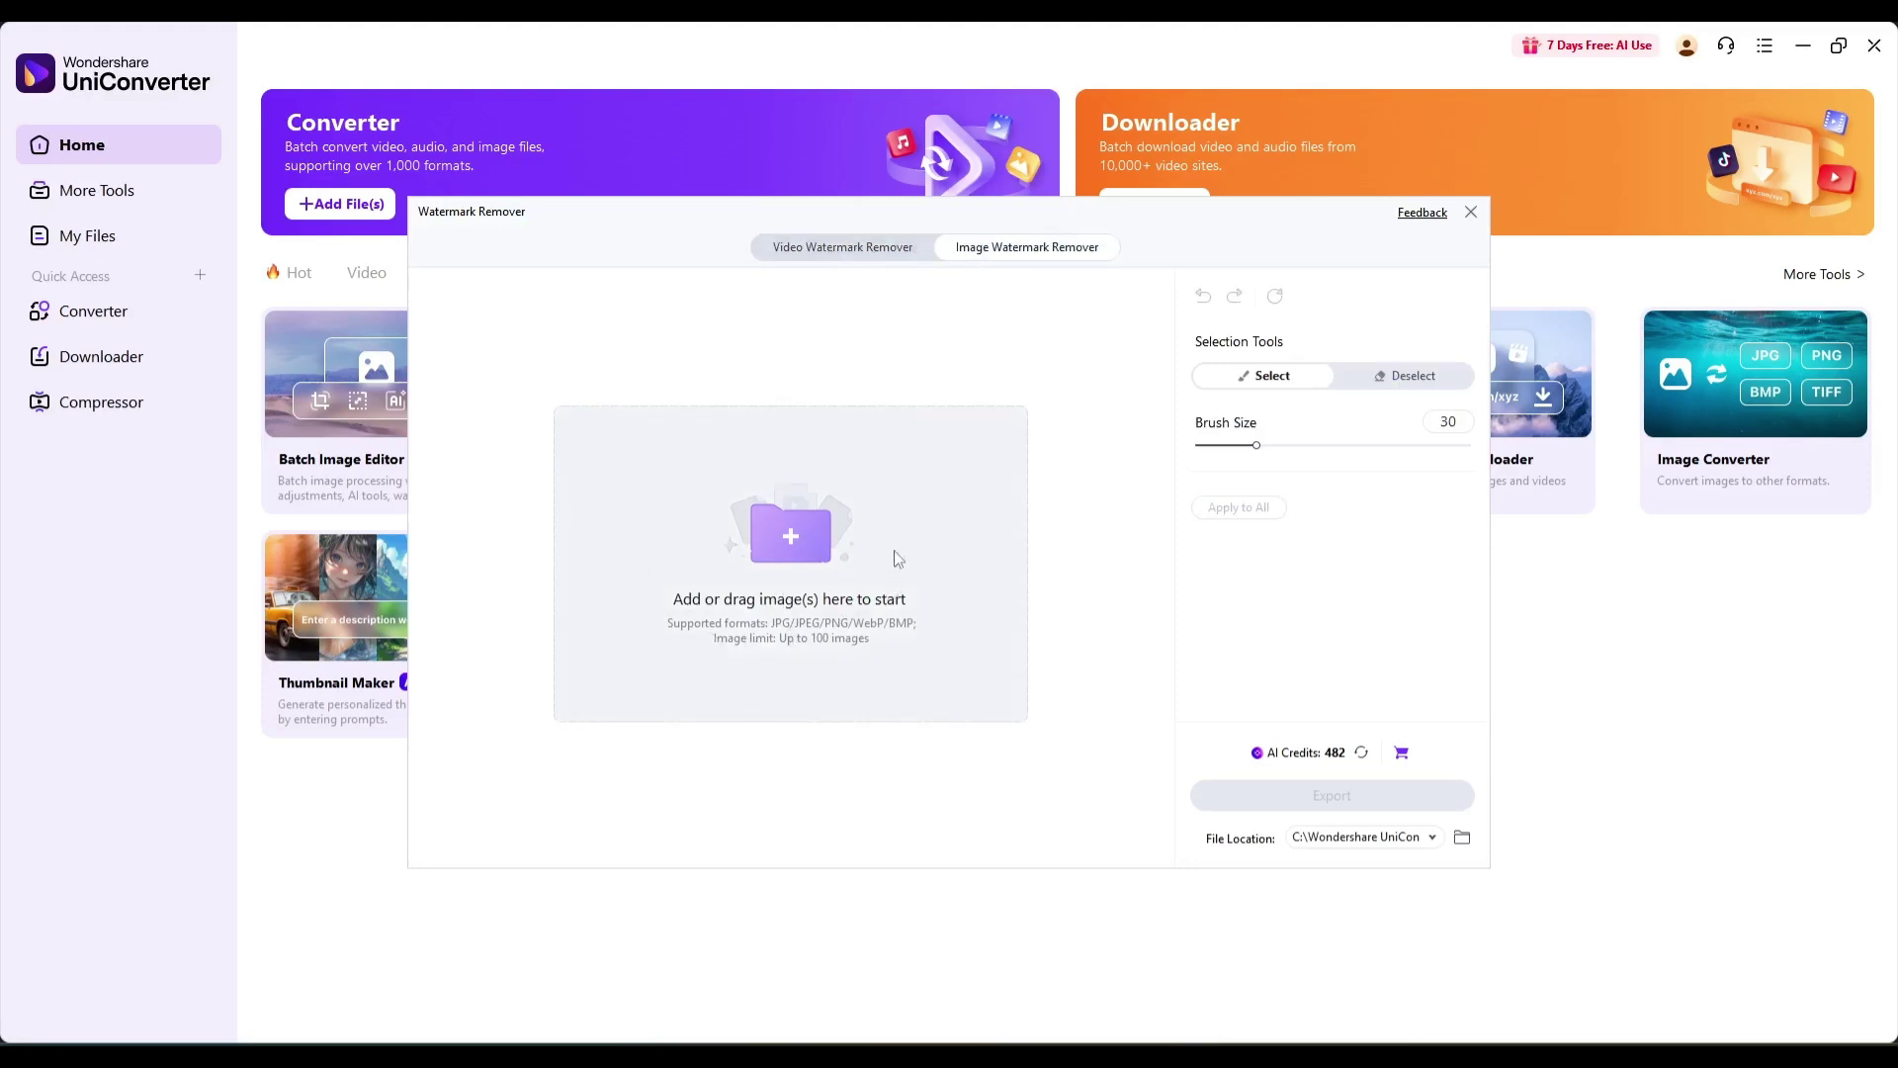
- Select every image in Downloads\resized with Ctrl+A and open them in the remover
left_click(853, 550)
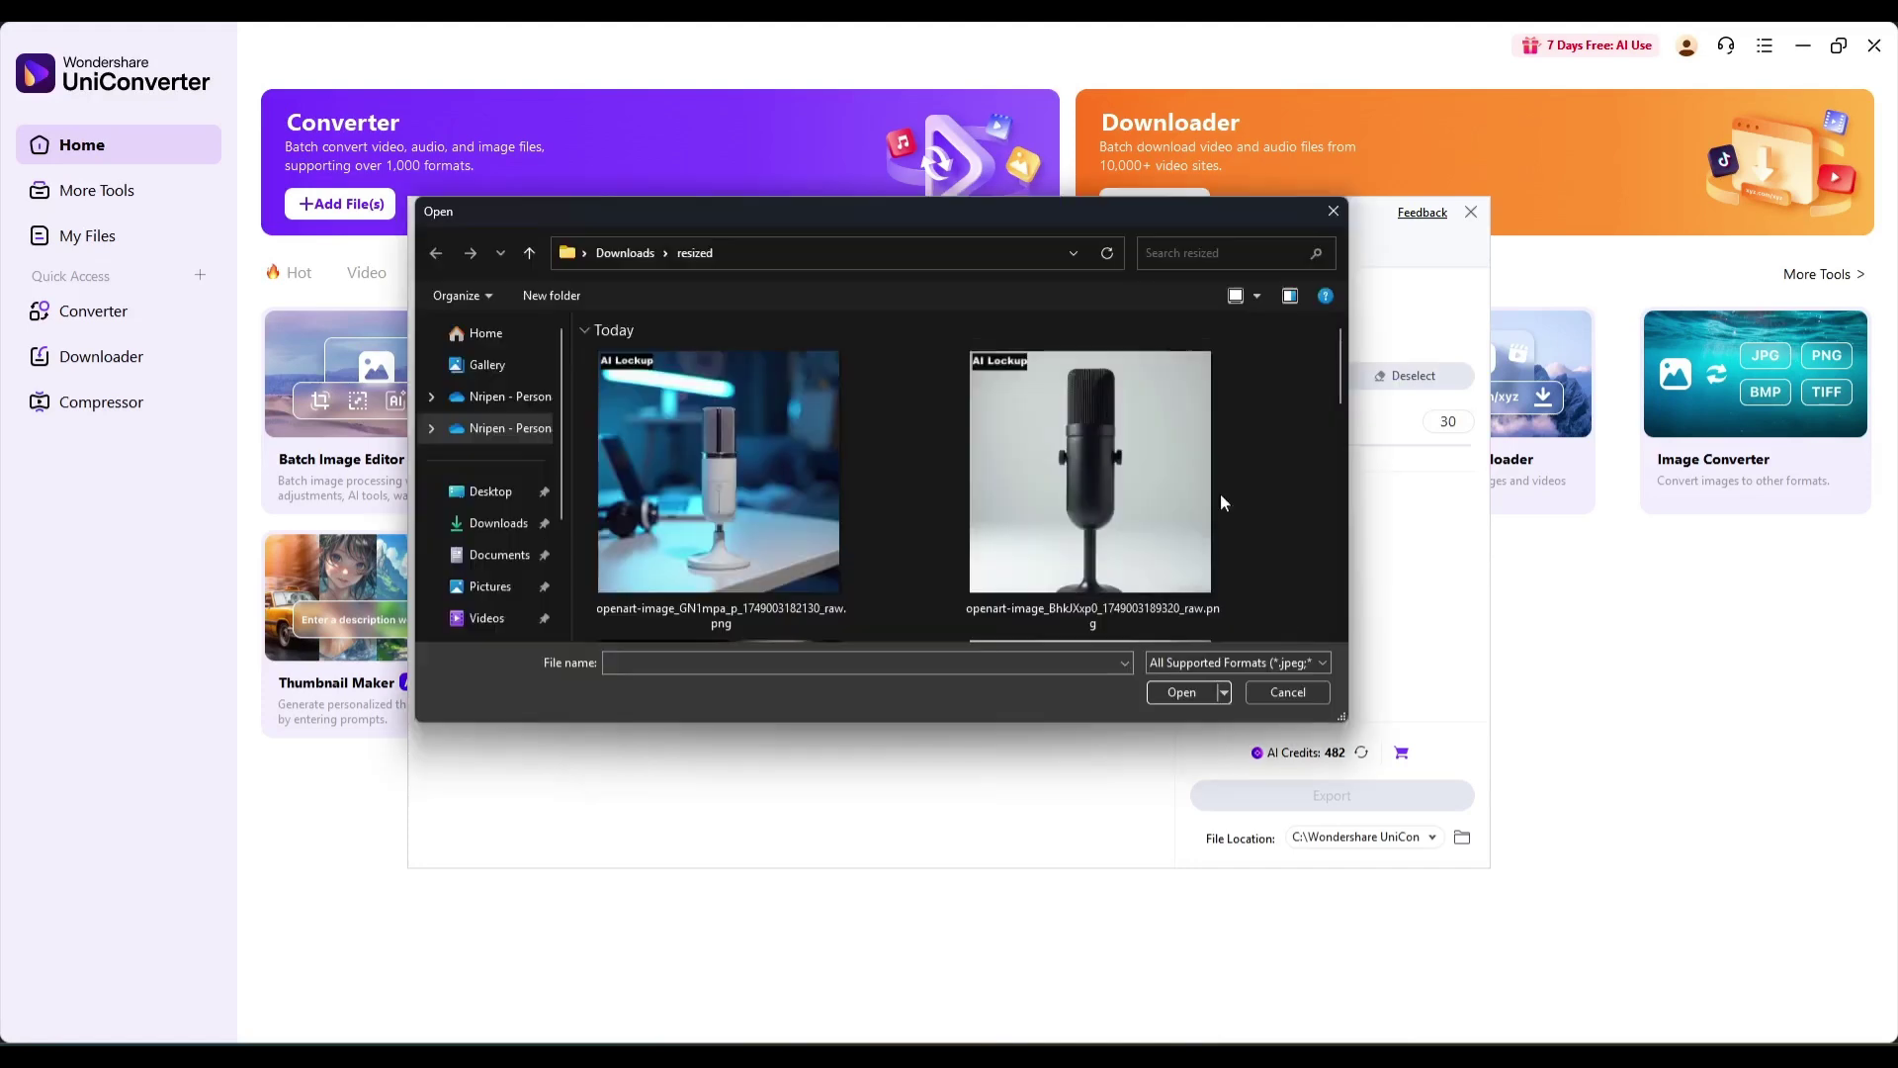
scroll(1251, 434, "down", 5)
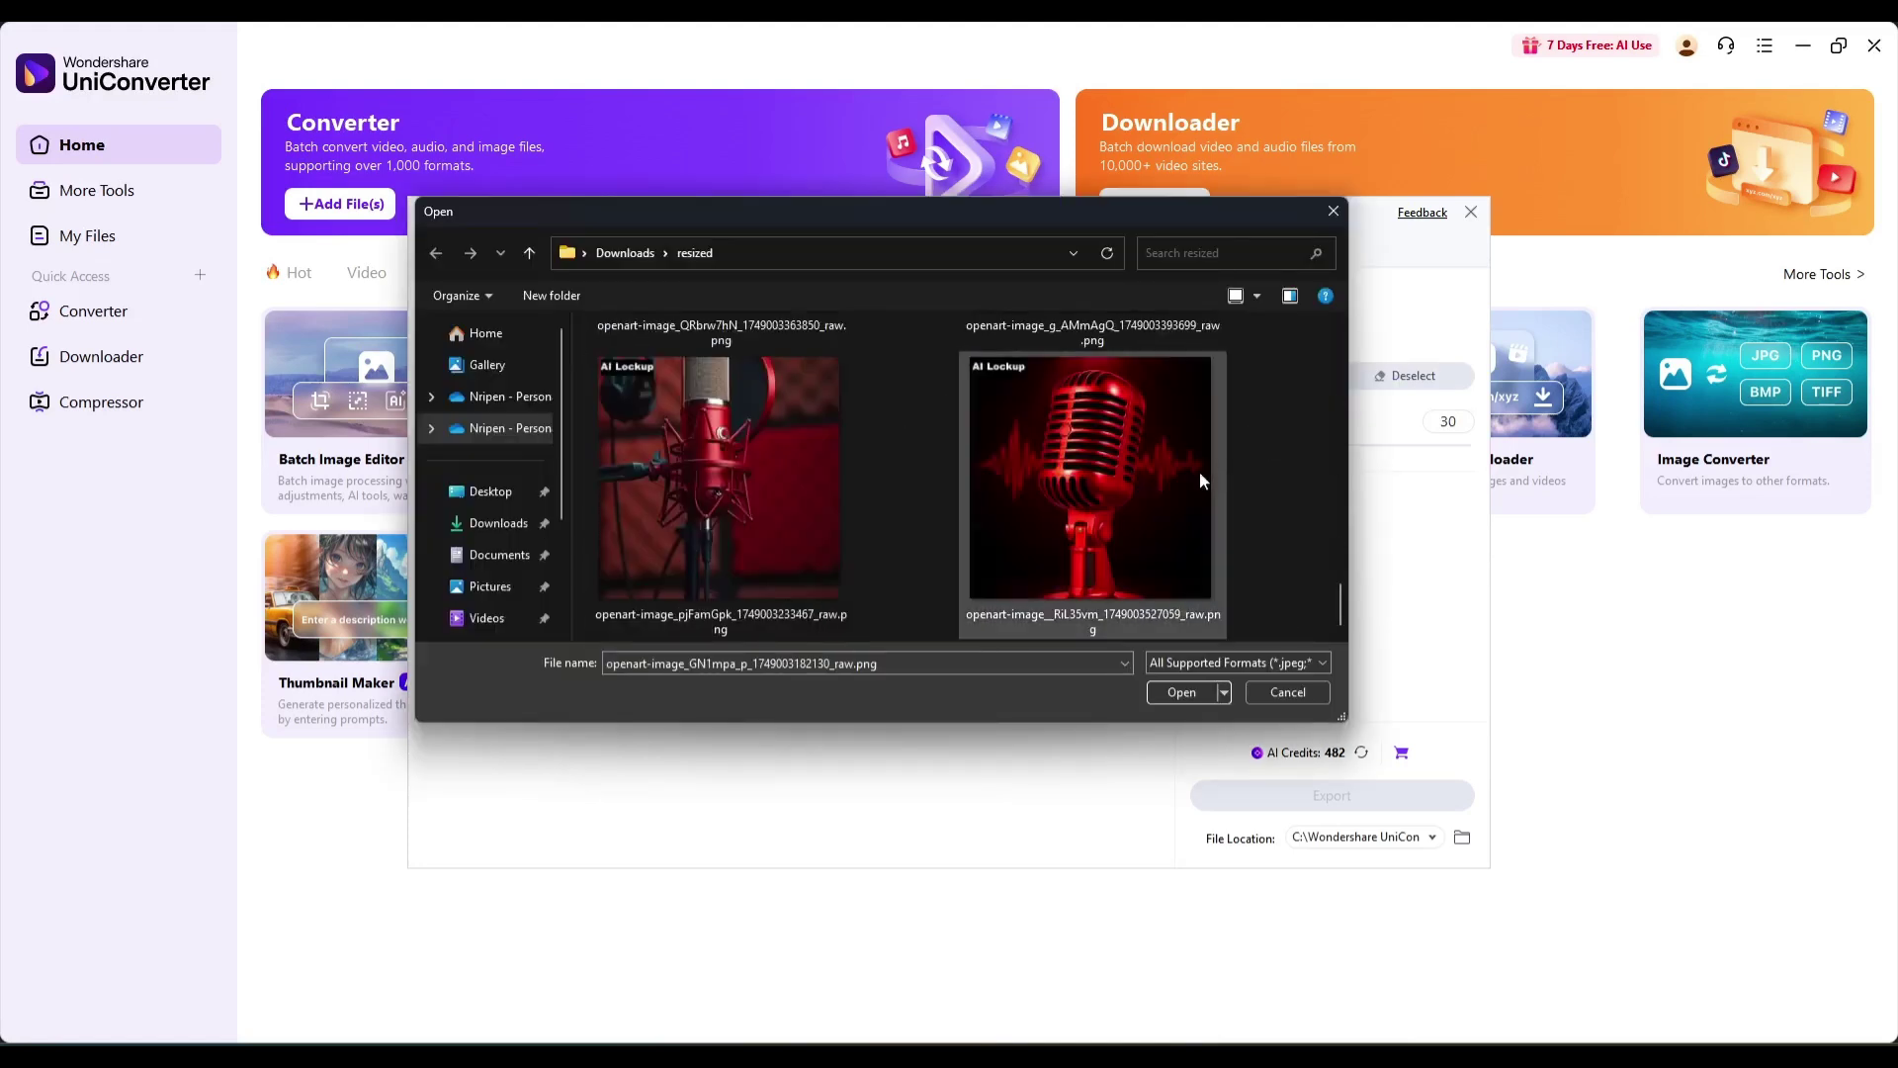
left_click(1201, 471, "ctrl")
scroll(1292, 491, "up", 3)
scroll(1247, 494, "up", 2)
key("ctrl+a")
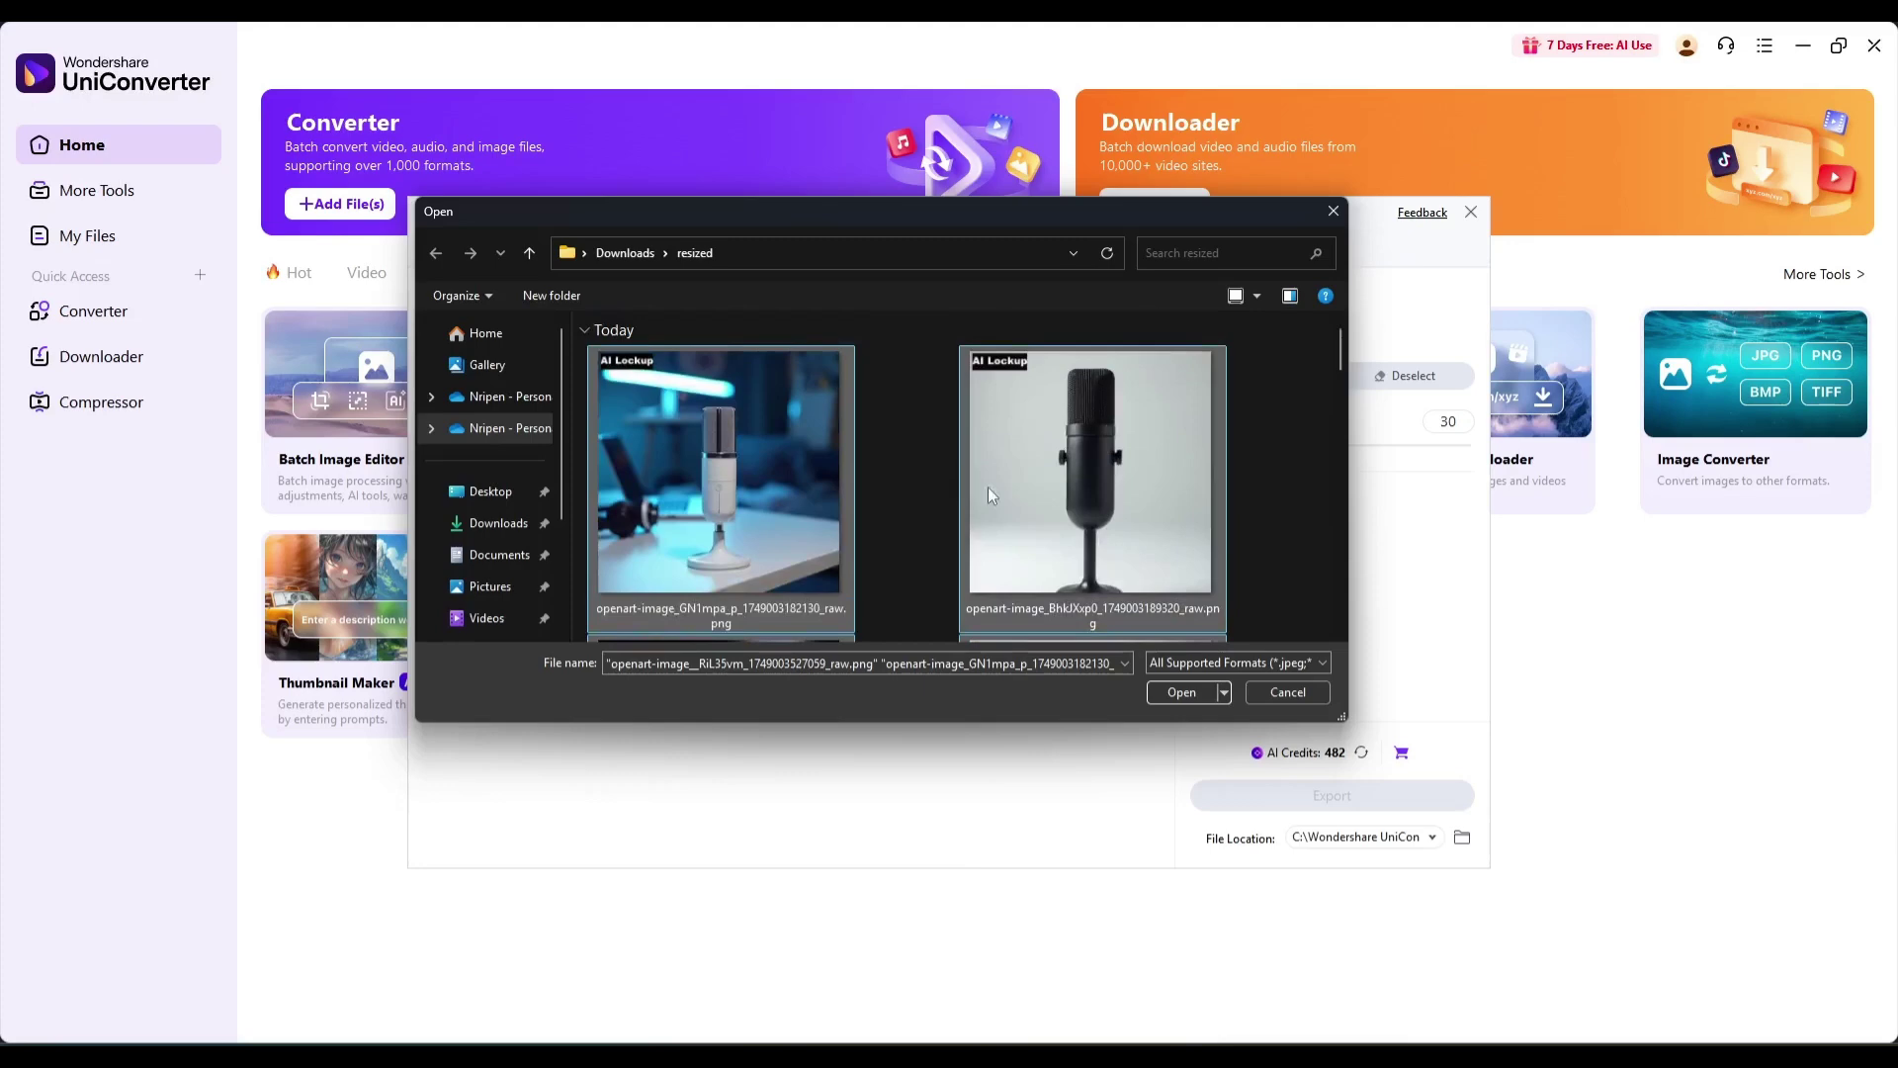
left_click(1160, 694)
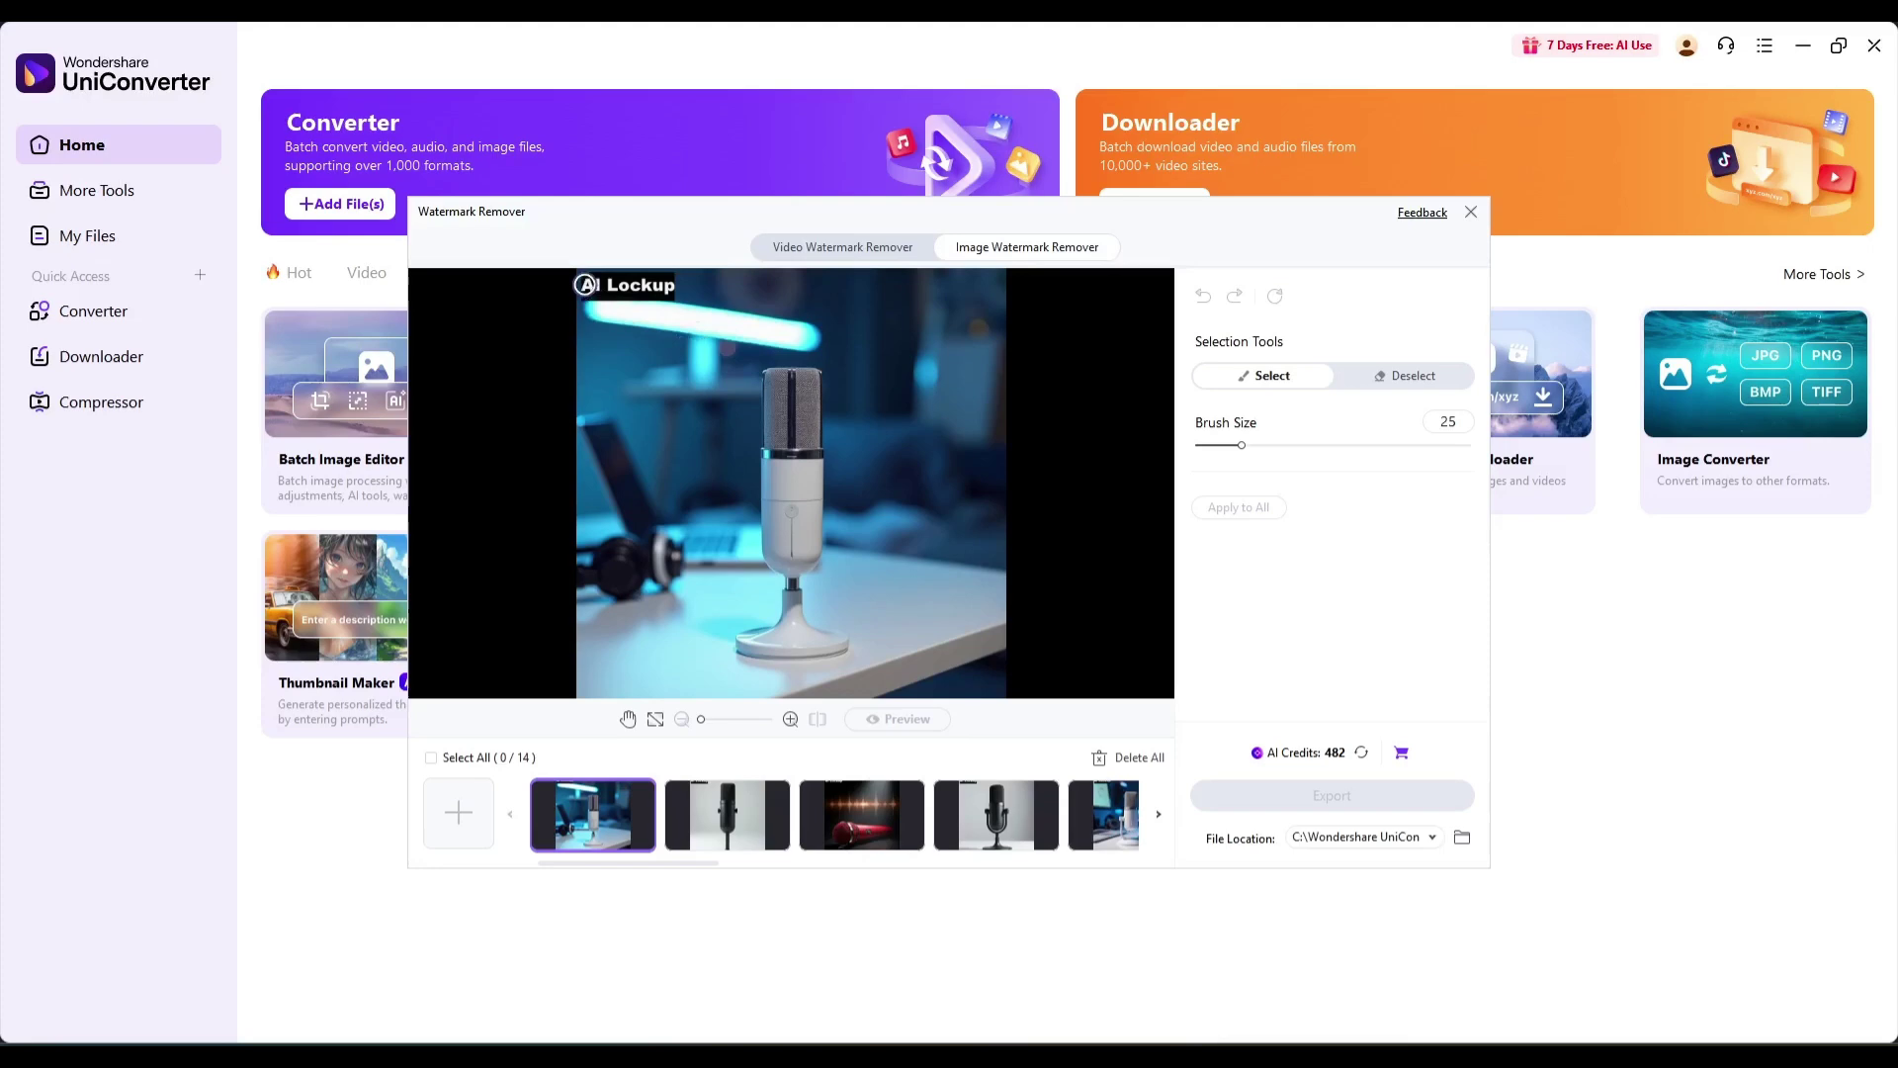
- Brush over the top-left AI Lockup watermark, preview its removal, then exit the preview
mouse_move(584, 285)
left_mouse_down()
mouse_move(674, 285)
mouse_move(607, 292)
mouse_move(666, 284)
mouse_move(627, 285)
left_mouse_up()
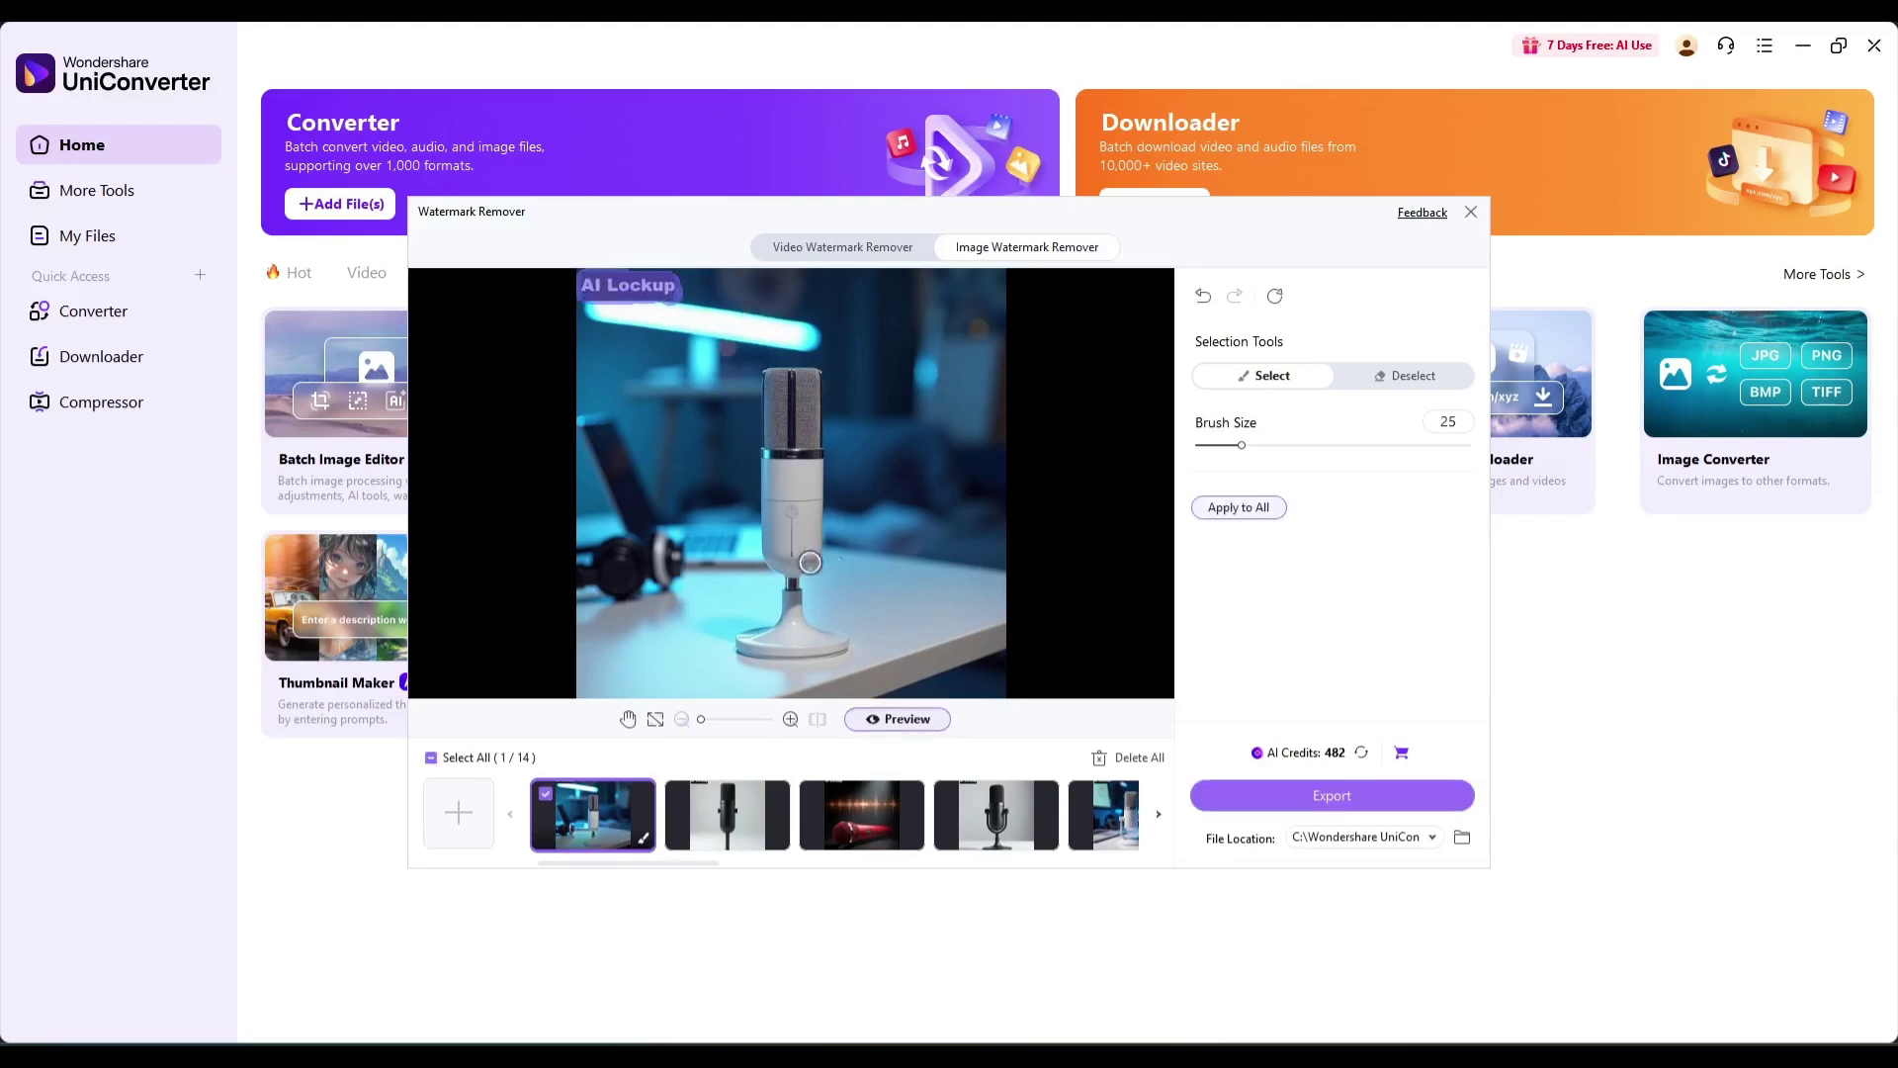
left_click(888, 722)
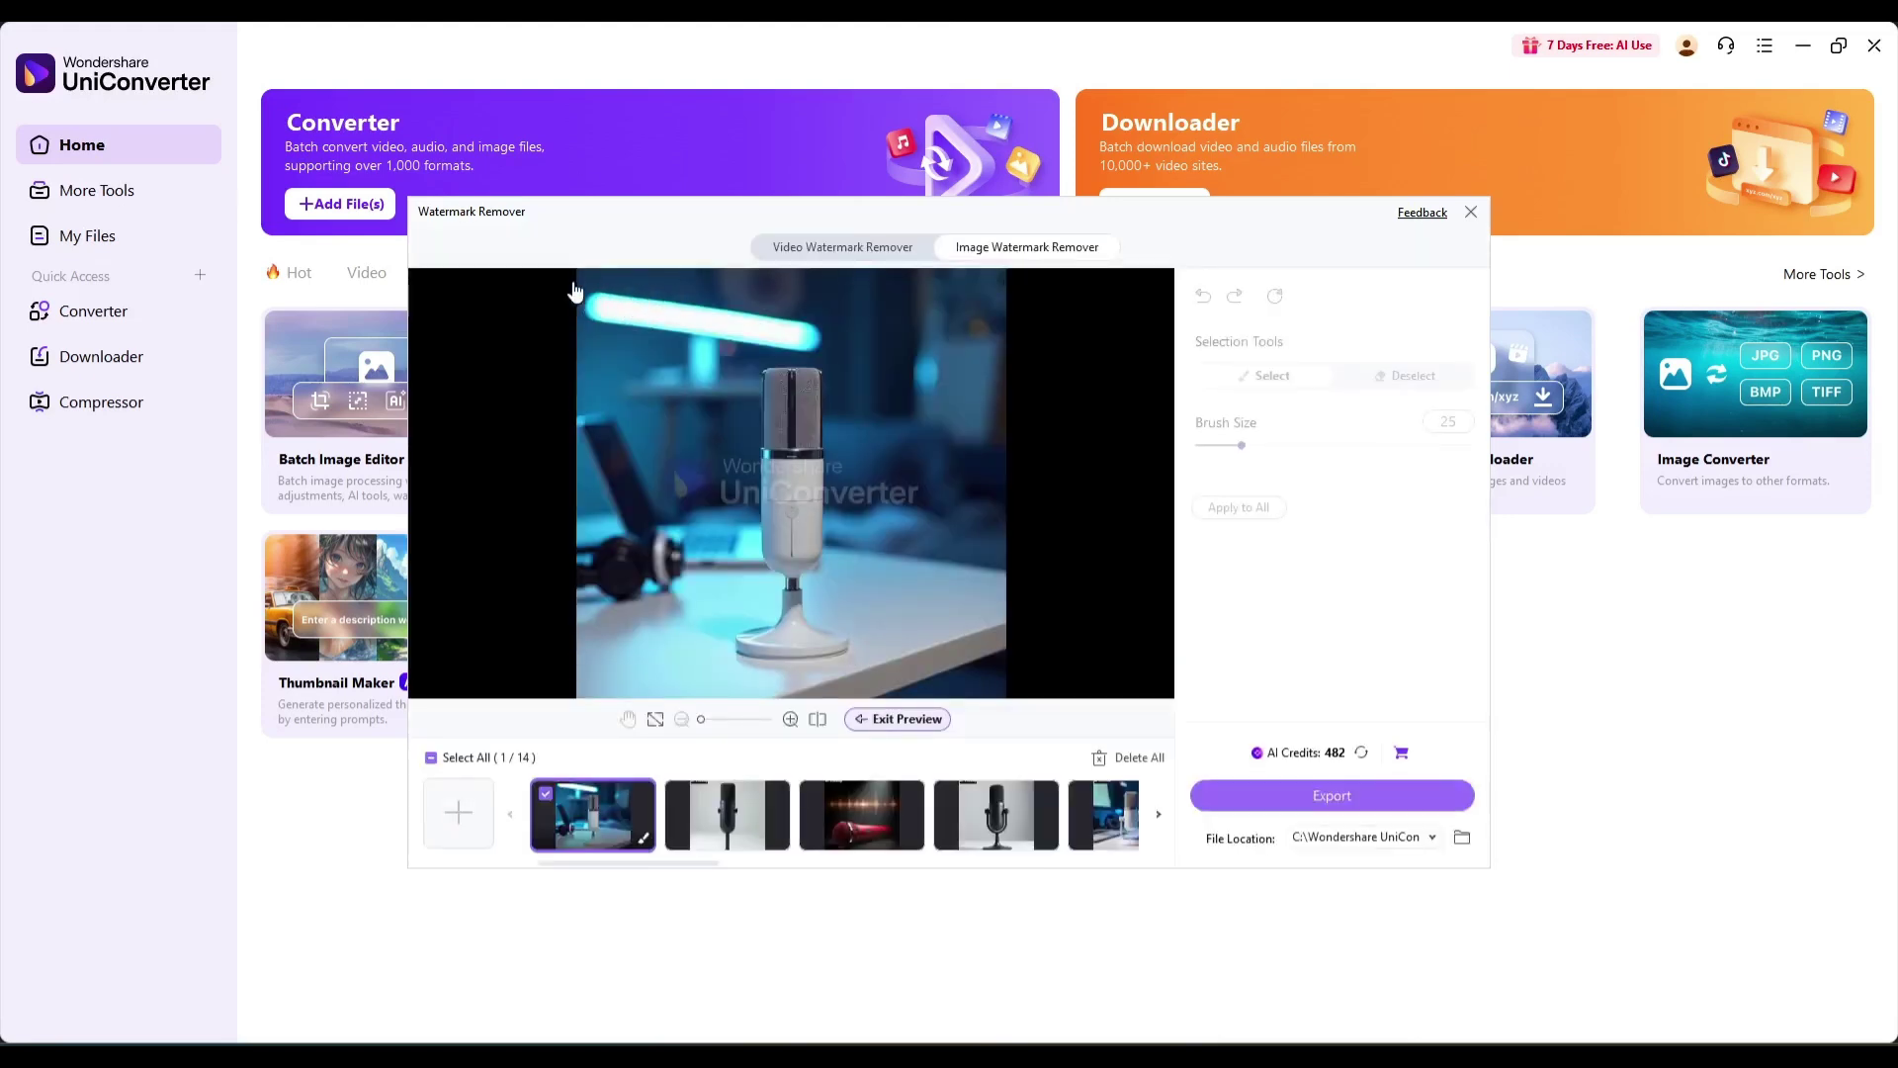
left_click(918, 720)
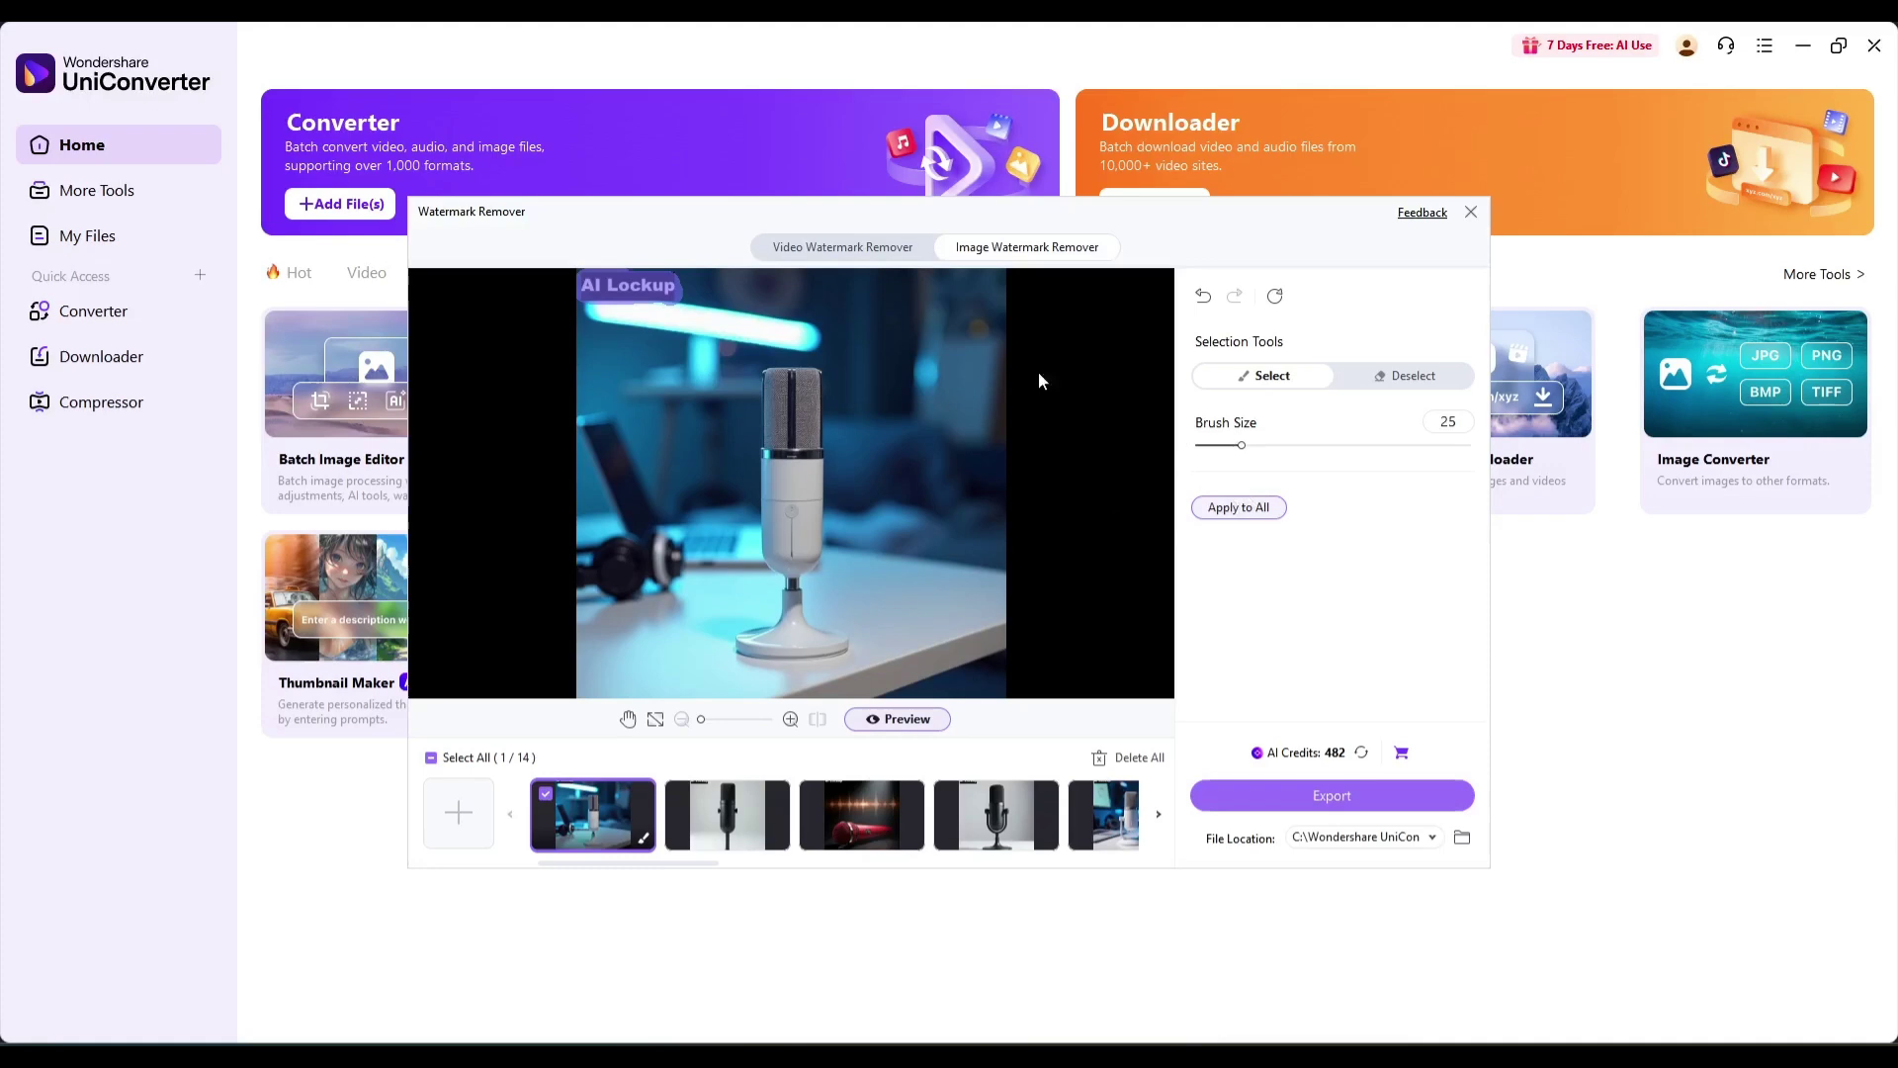
mouse_move(594, 816)
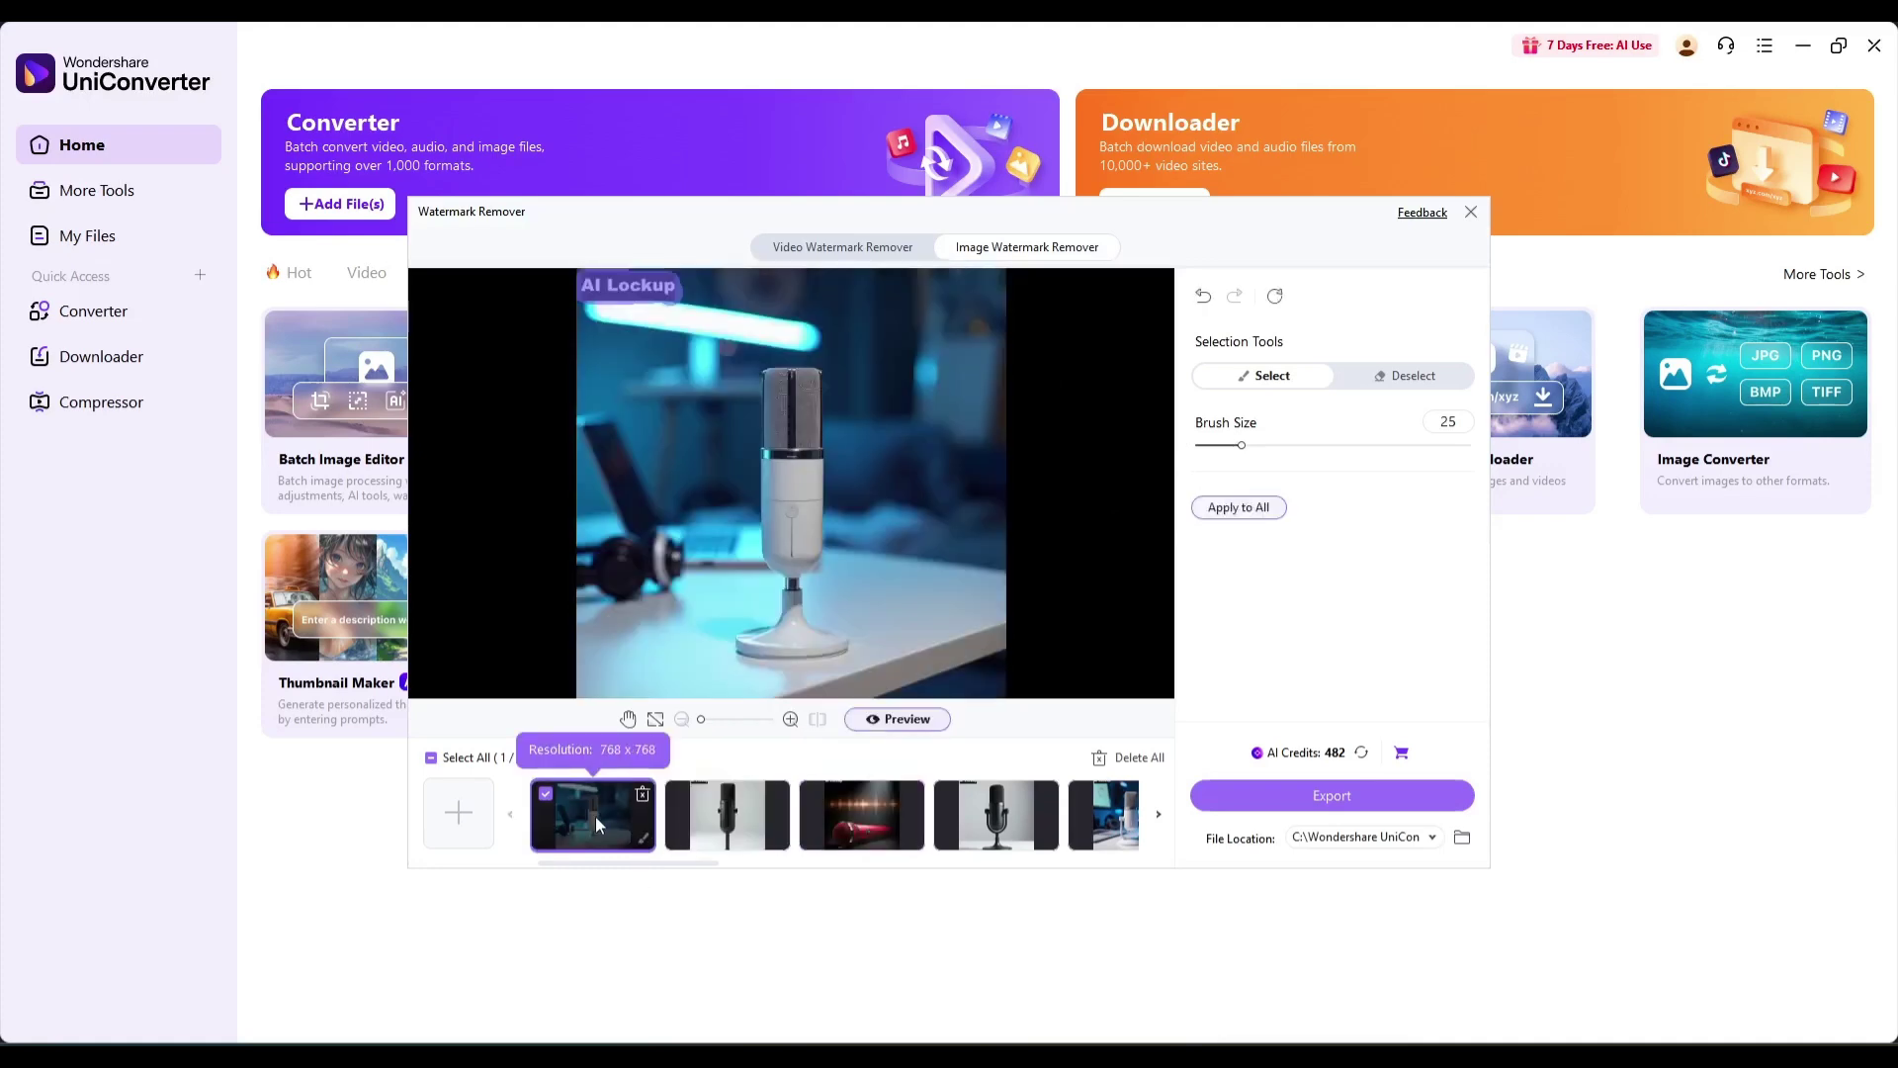
- Apply the marked watermark area to all 14 images, confirm with Yes, and export them
left_click(1247, 514)
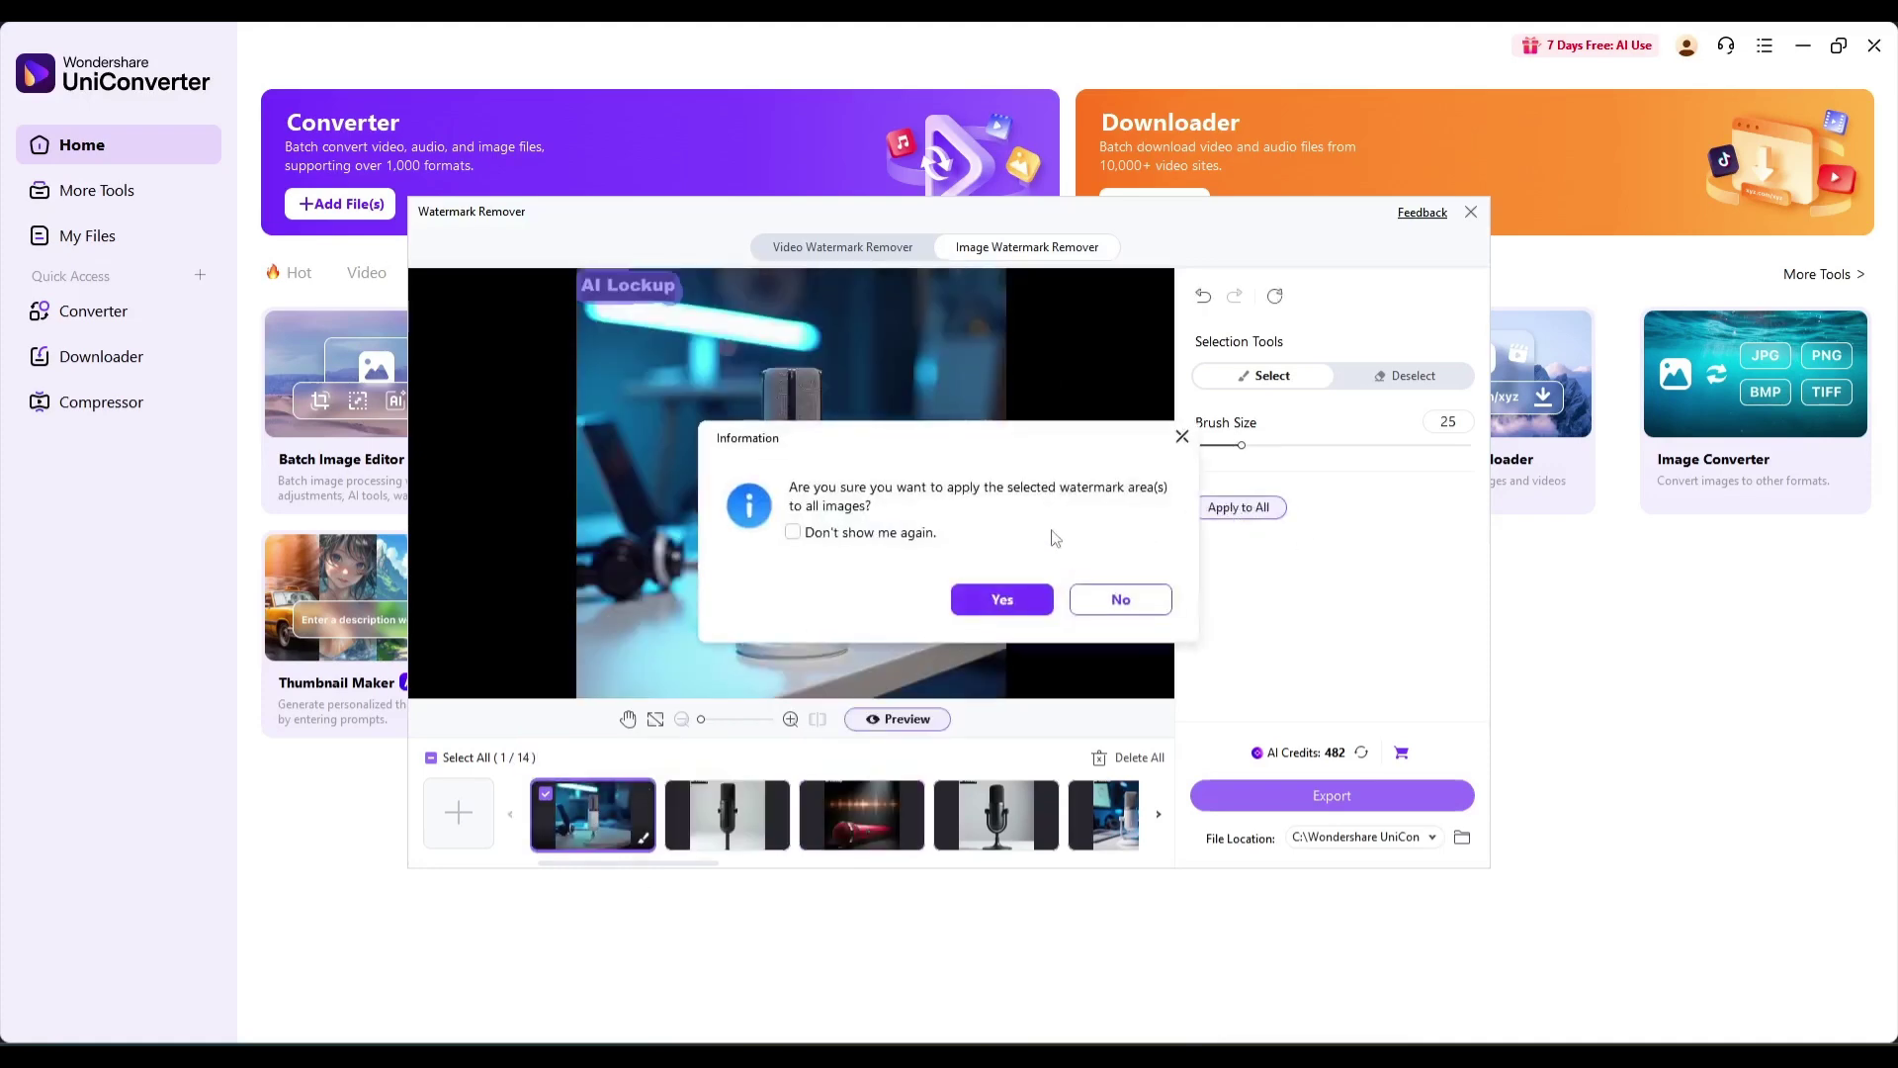
left_click(983, 601)
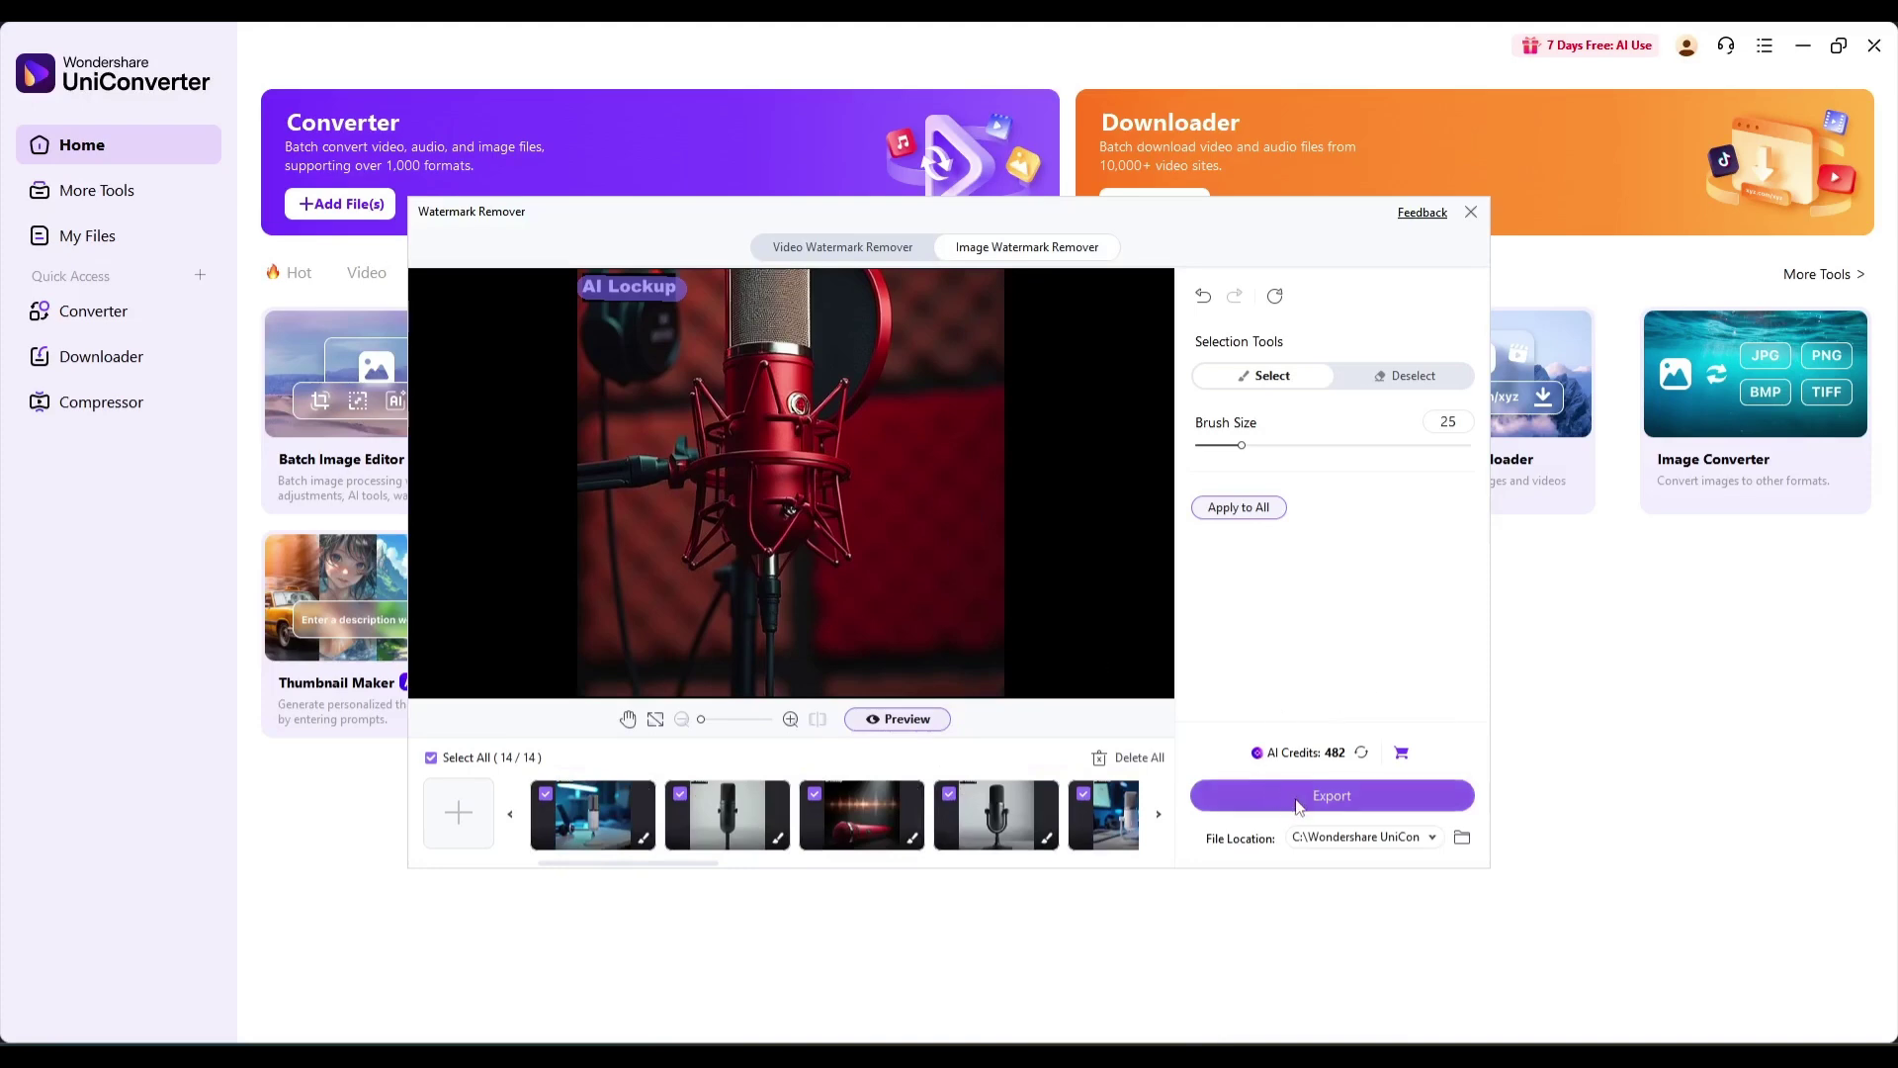
left_click(1265, 797)
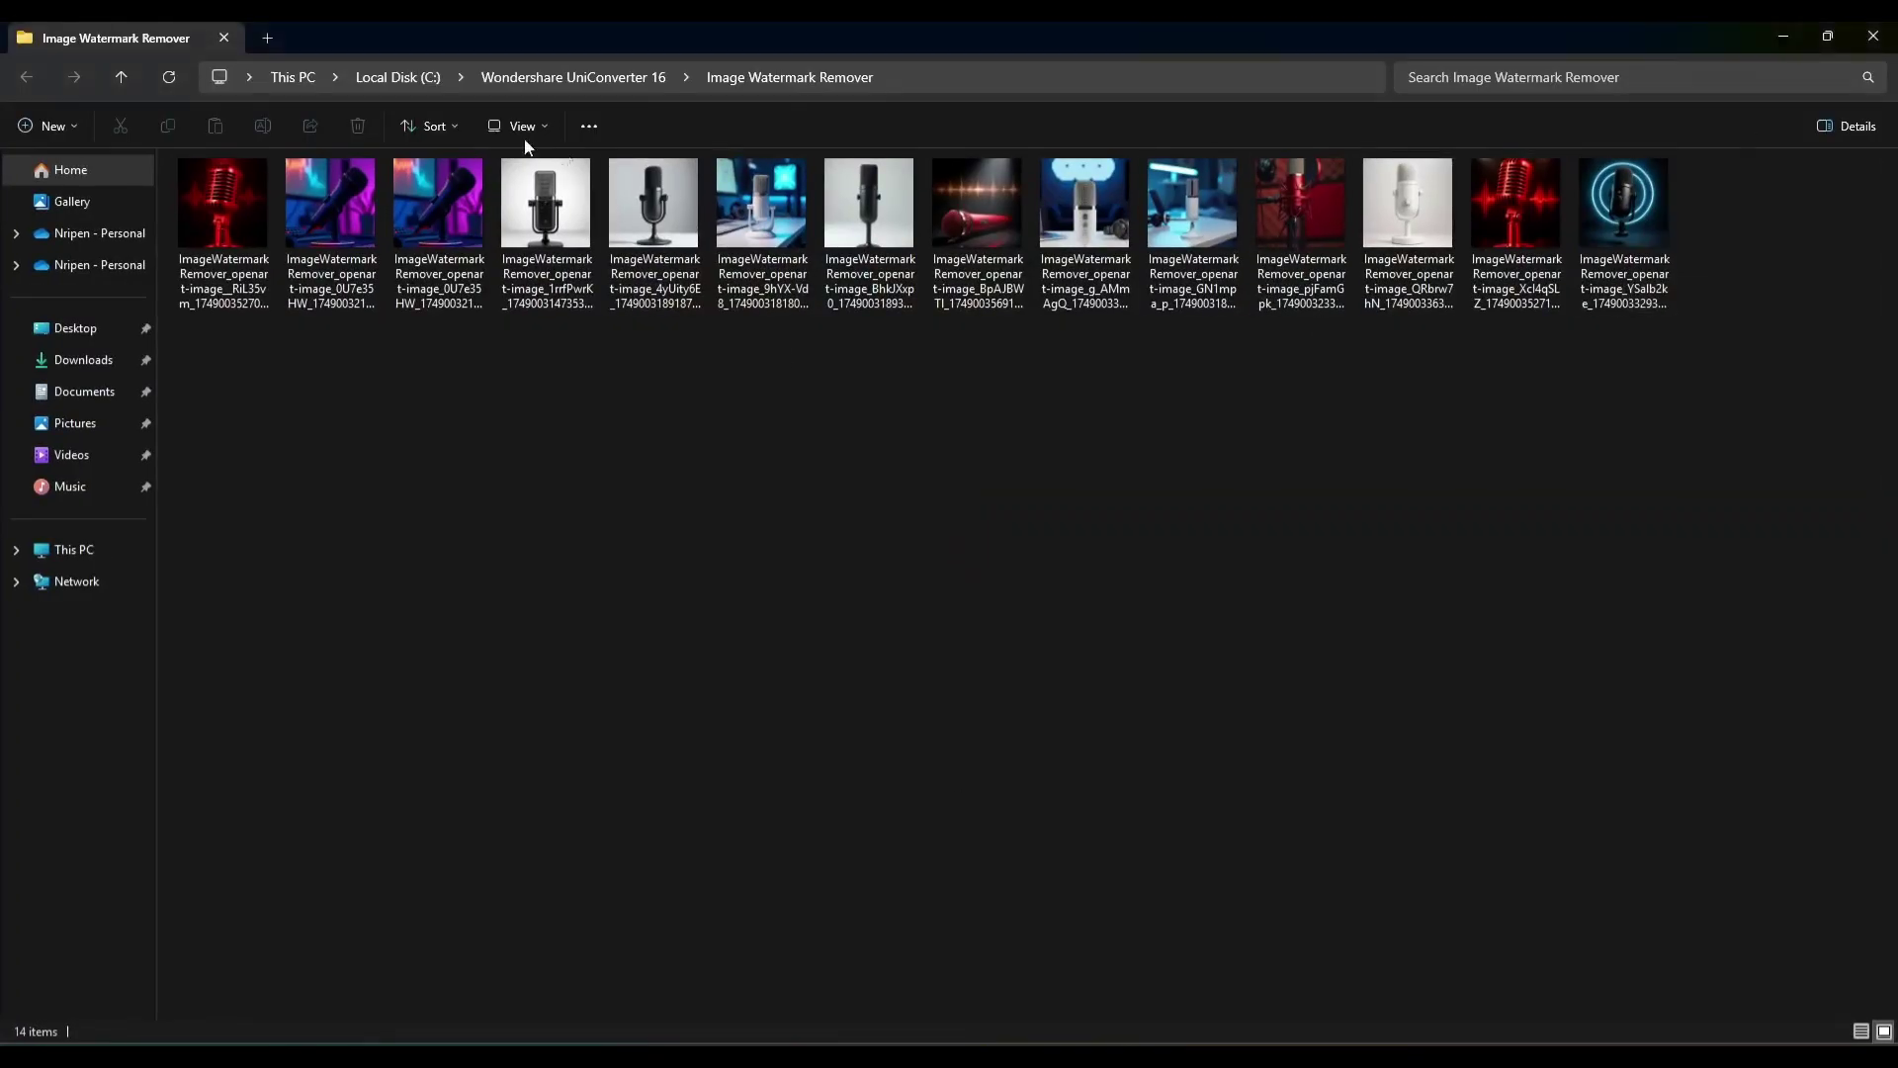
- Page through the exported microphone images in Photos, checking the AI Lockup watermark is gone
double_click(238, 223)
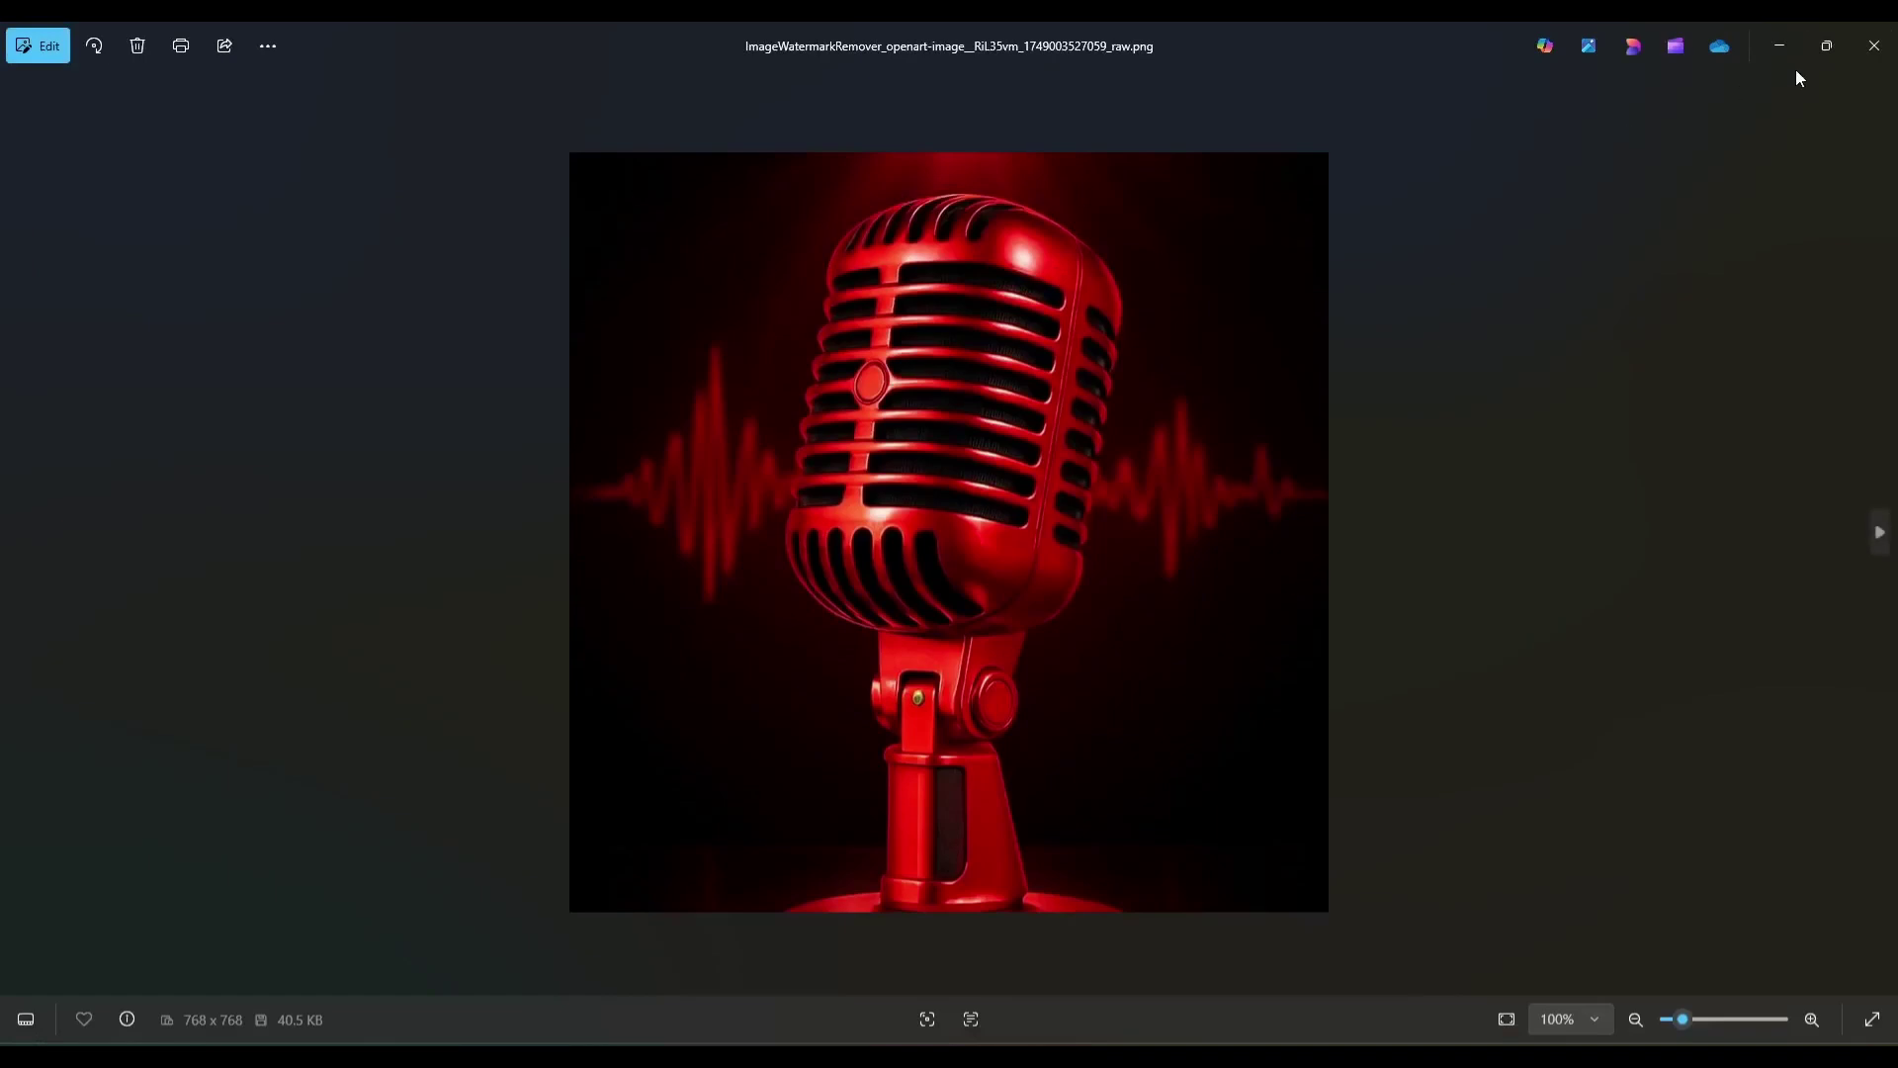
left_click(1881, 528)
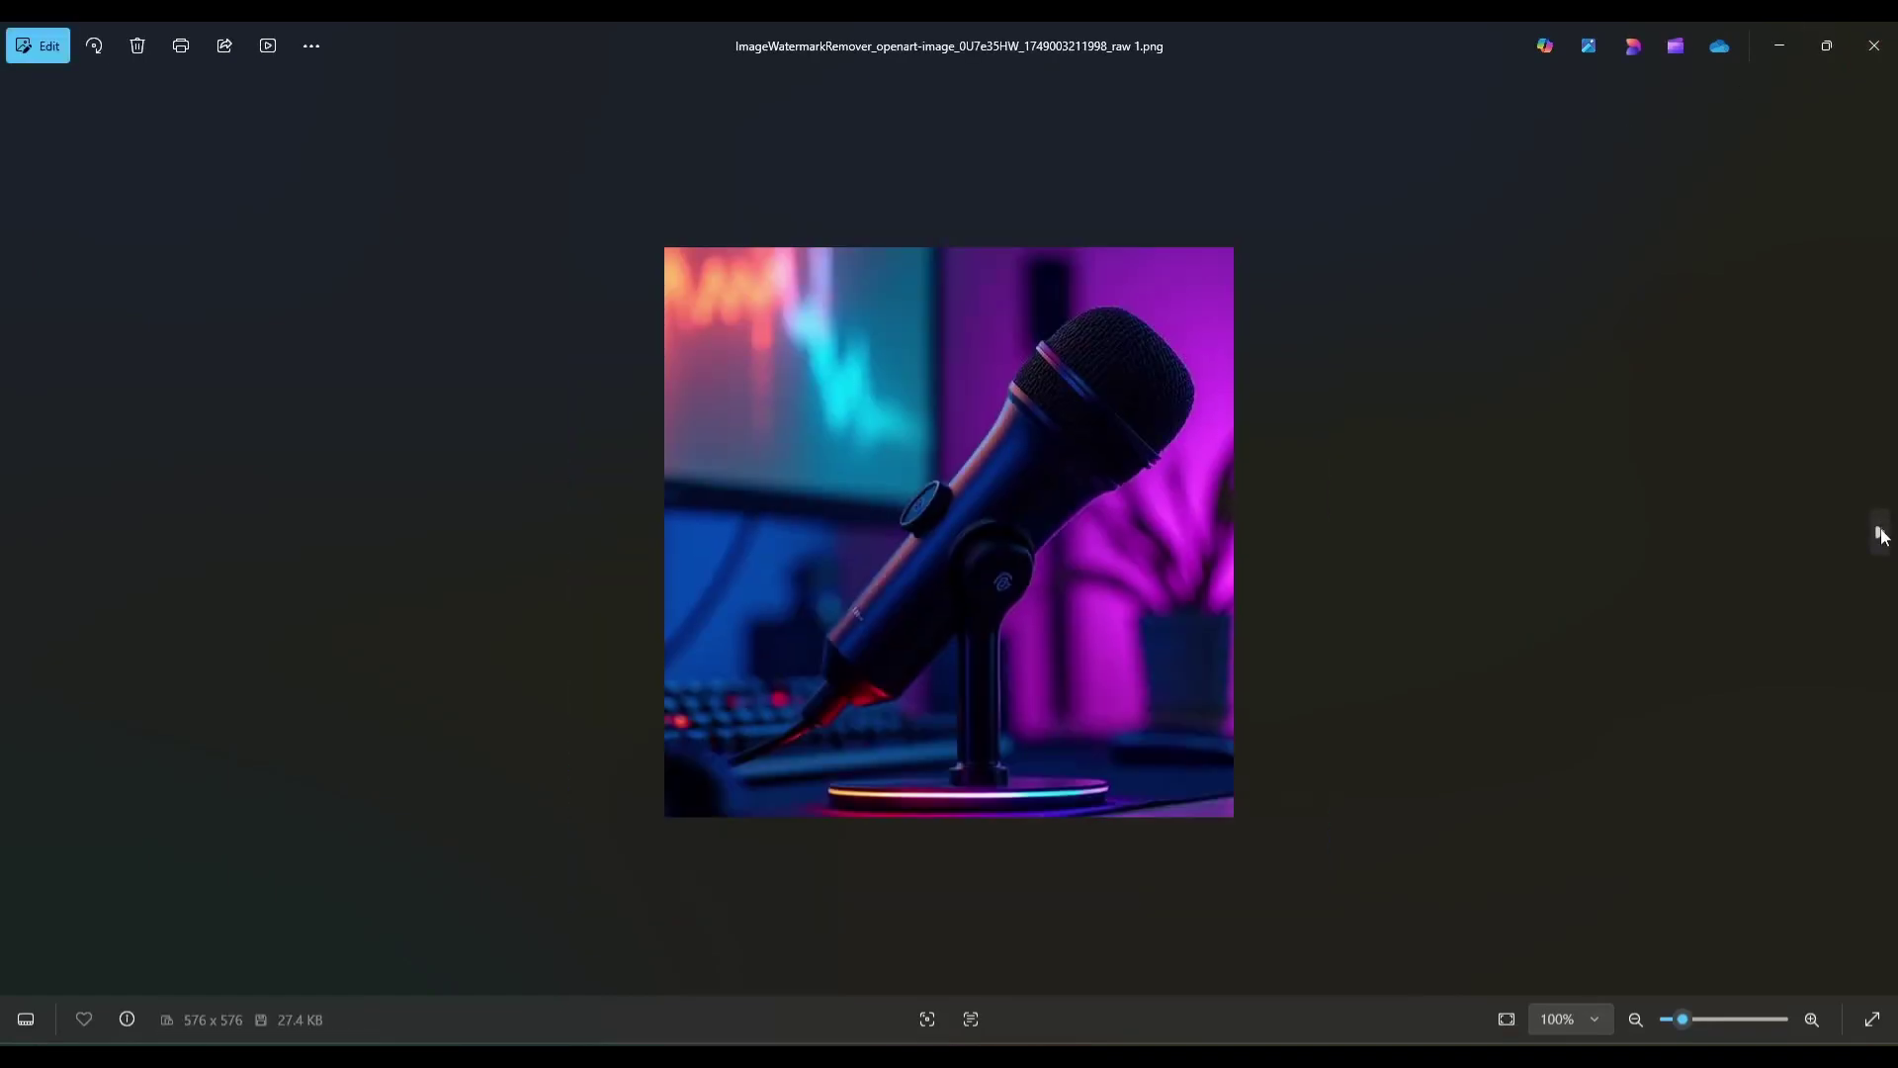
left_click(1877, 541)
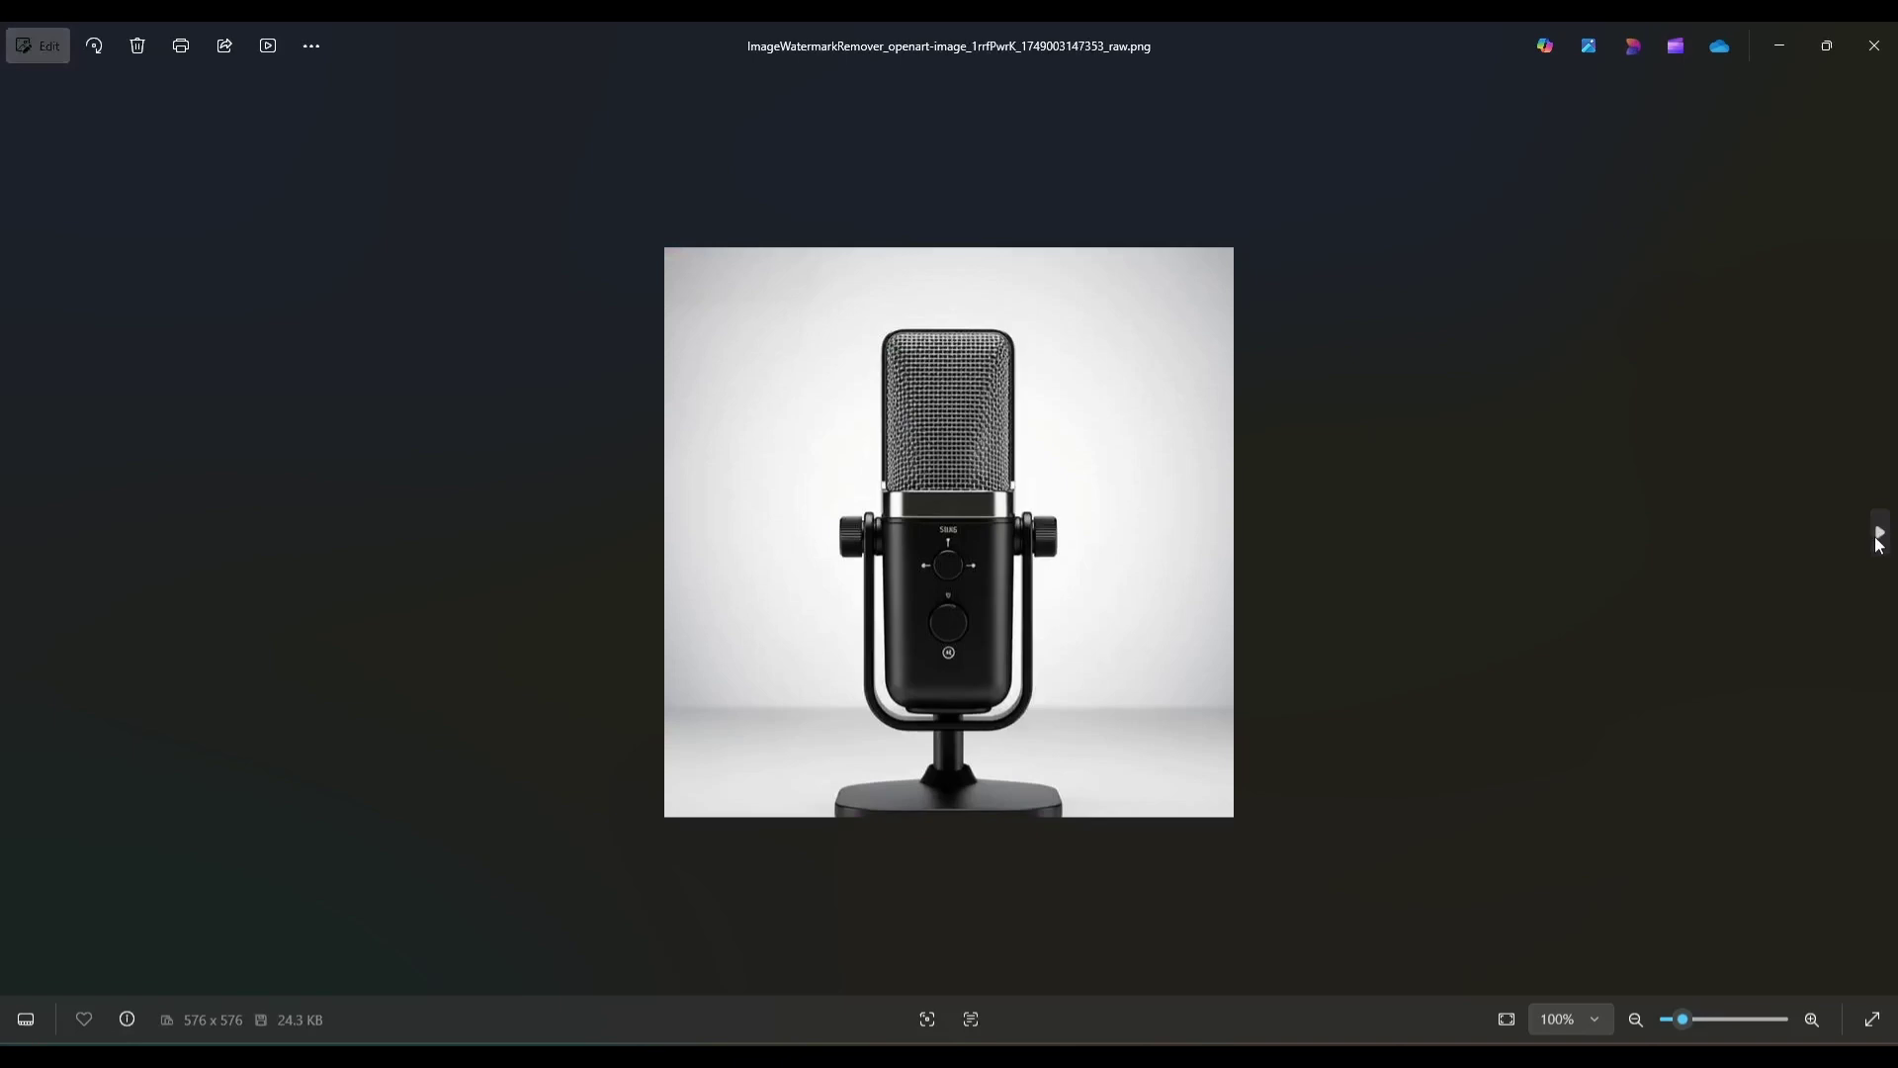
left_click(1878, 540)
left_click(1878, 540)
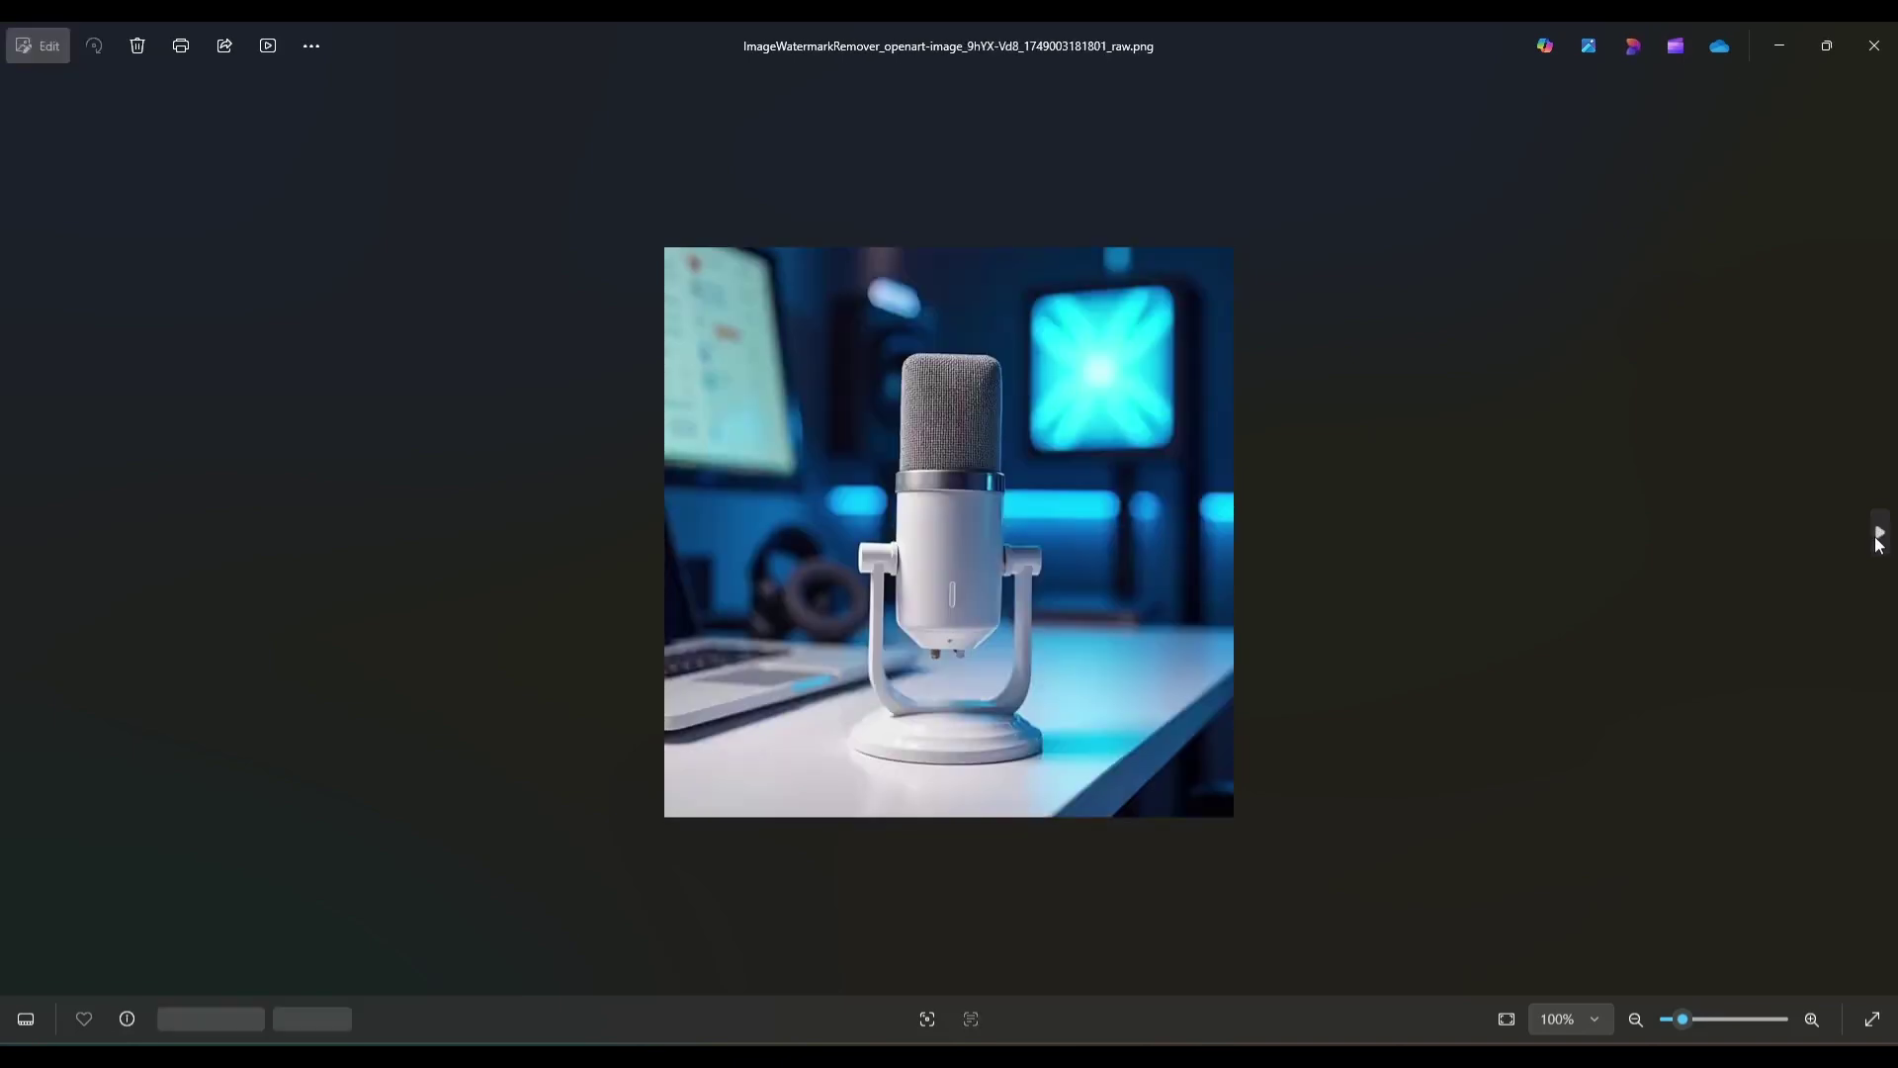
left_click(1878, 540)
left_click(1877, 540)
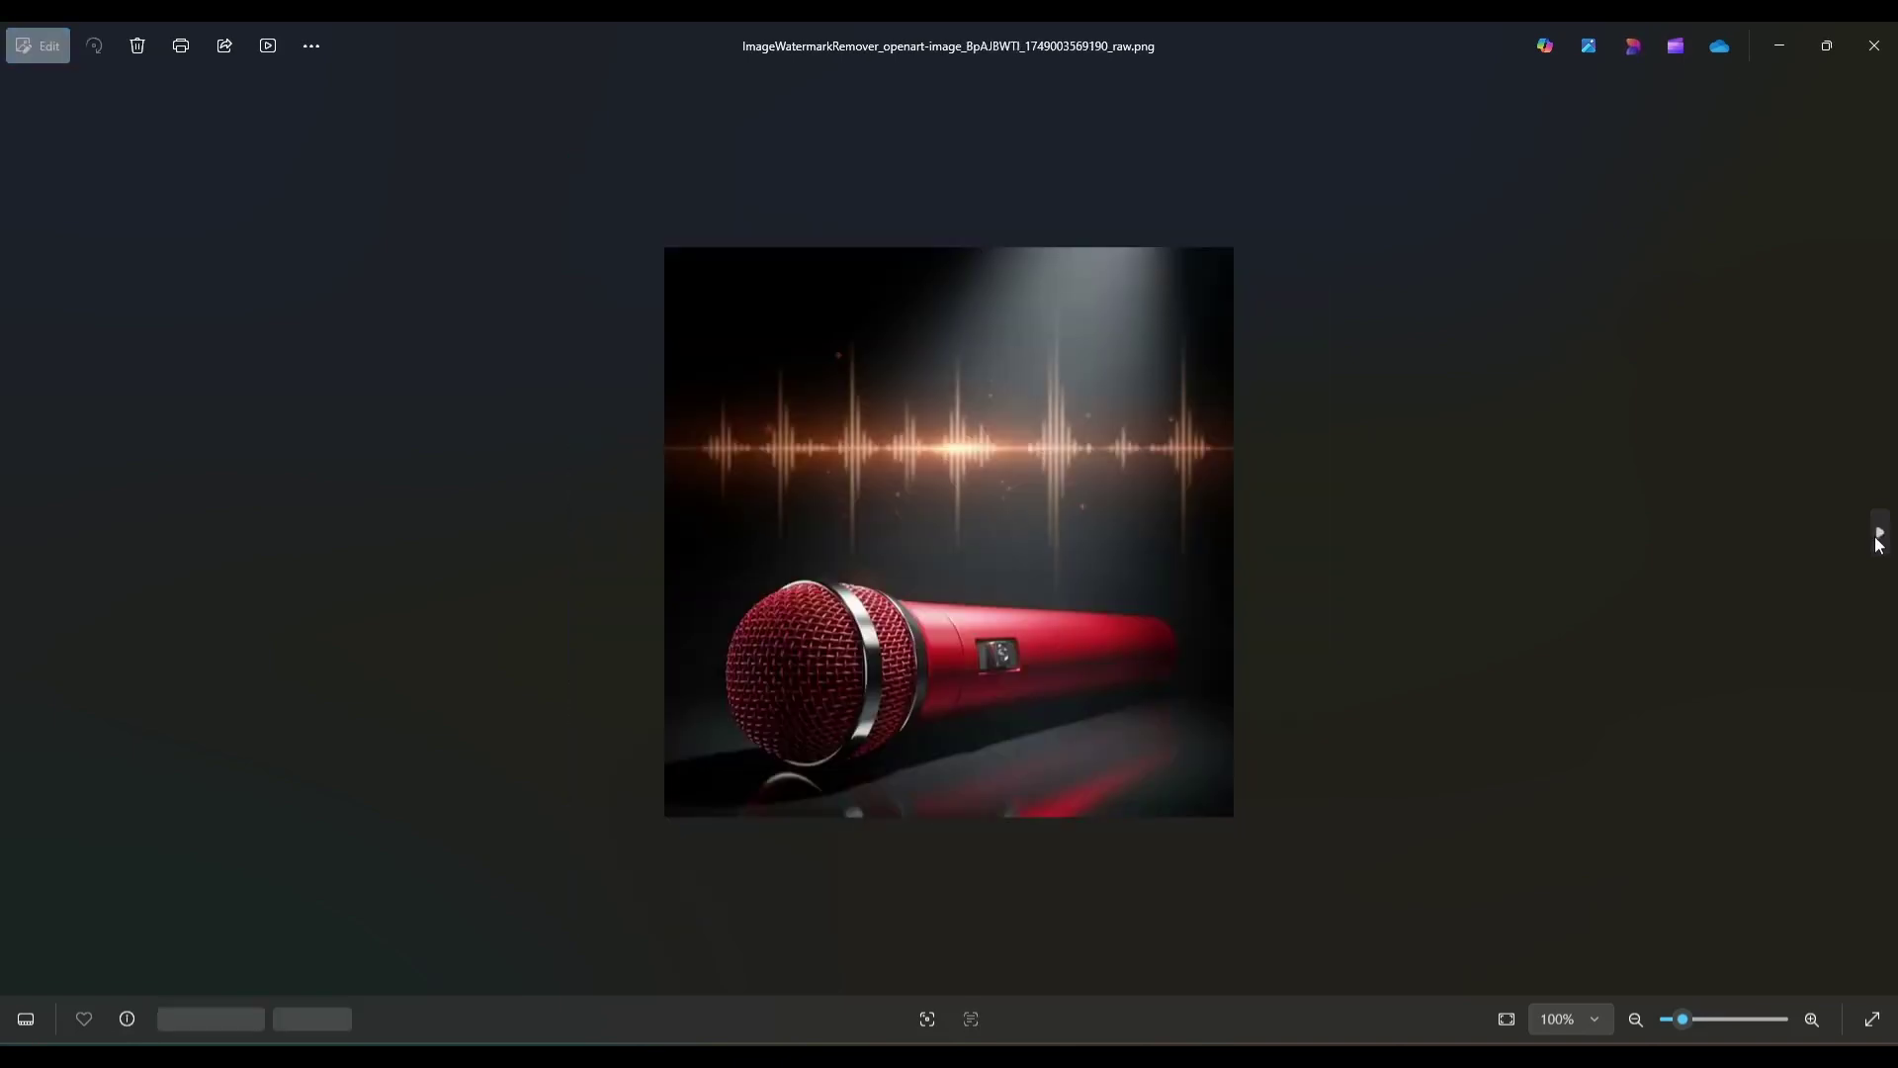
left_click(1878, 541)
left_click(1877, 541)
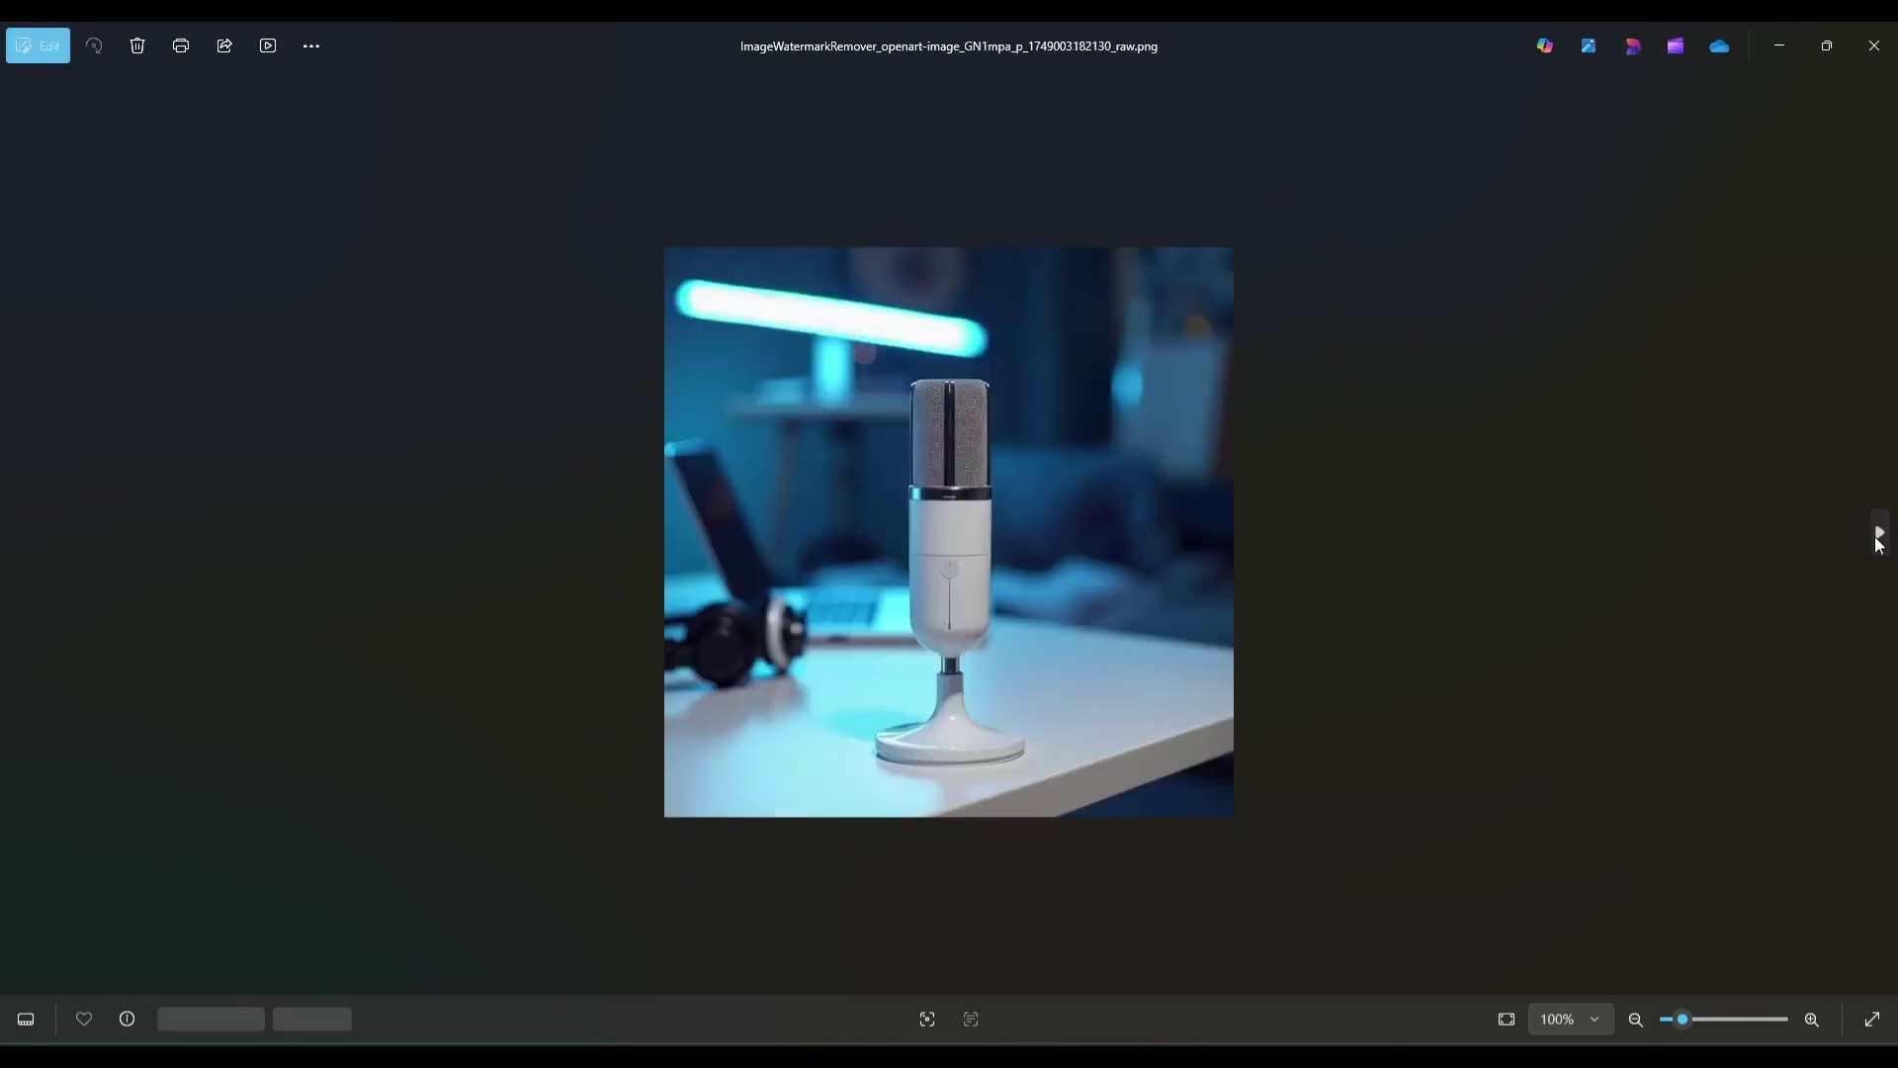
left_click(1878, 540)
left_click(1877, 540)
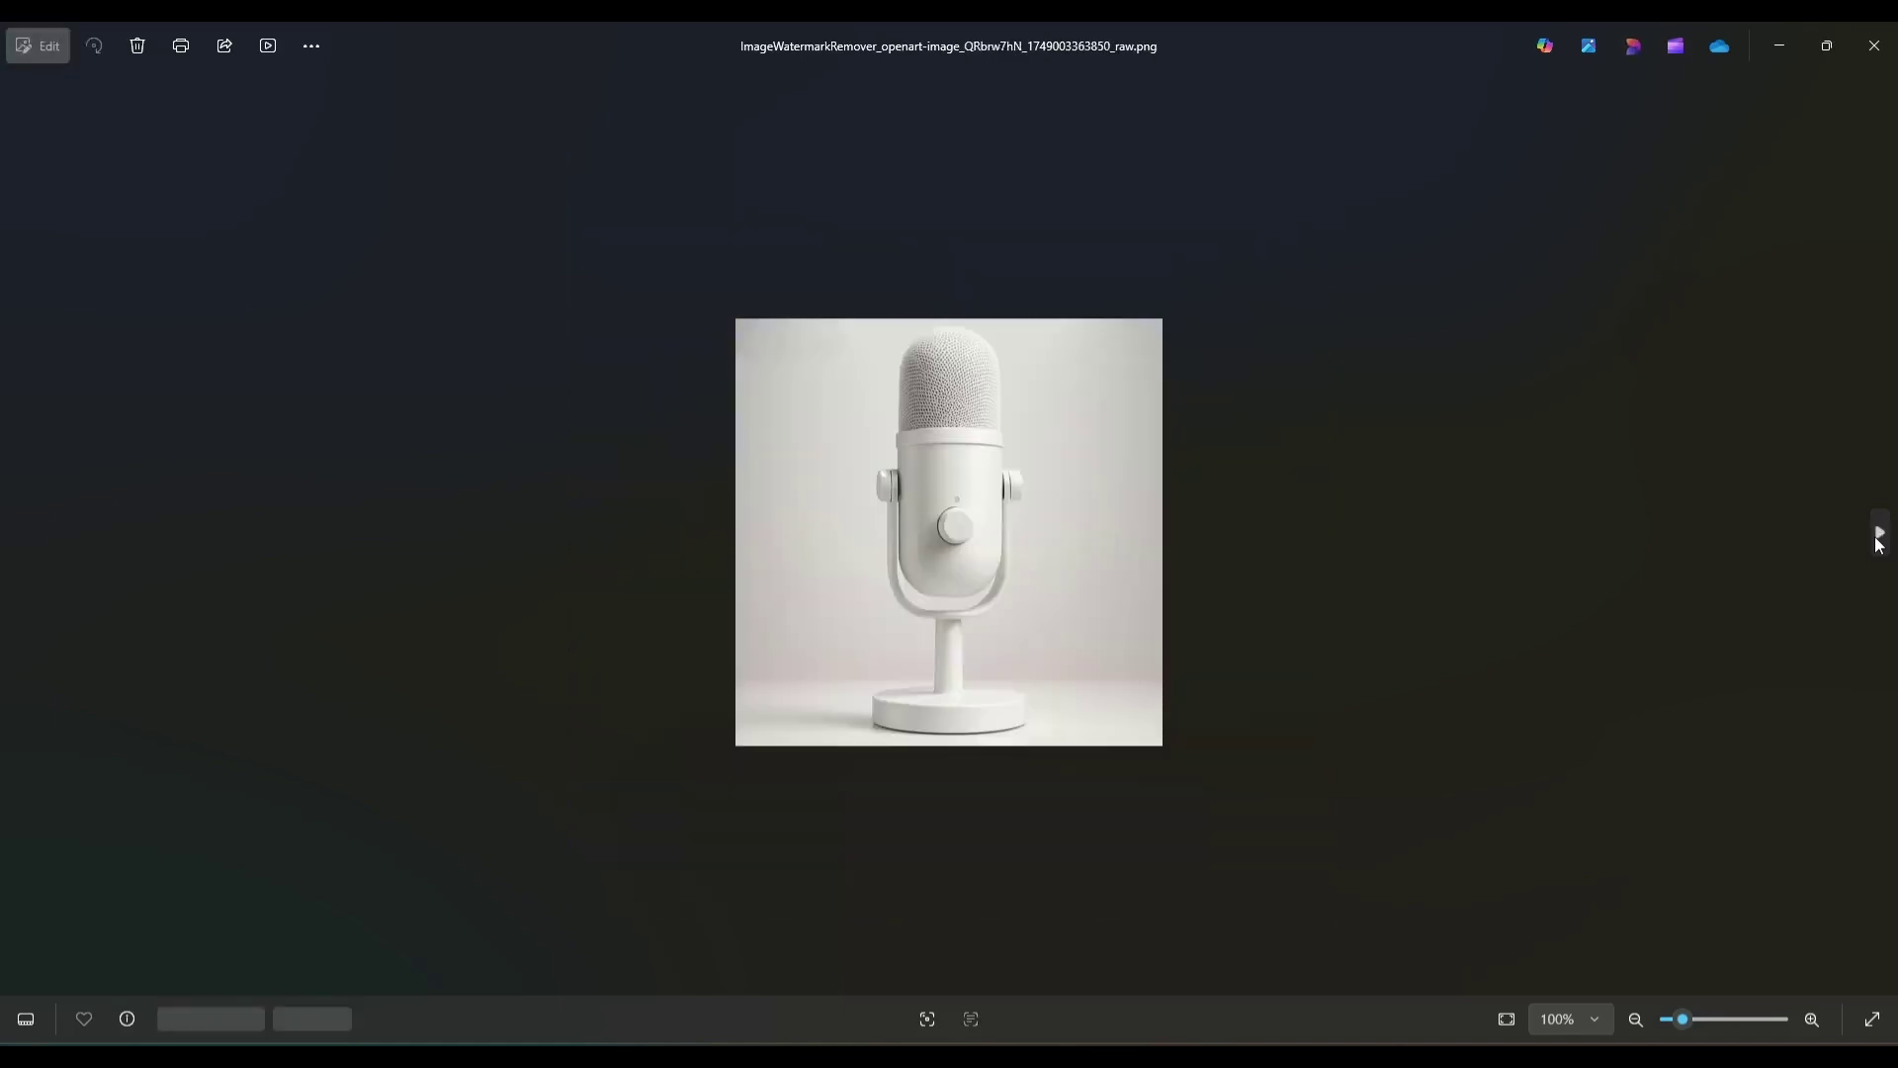
left_click(1878, 540)
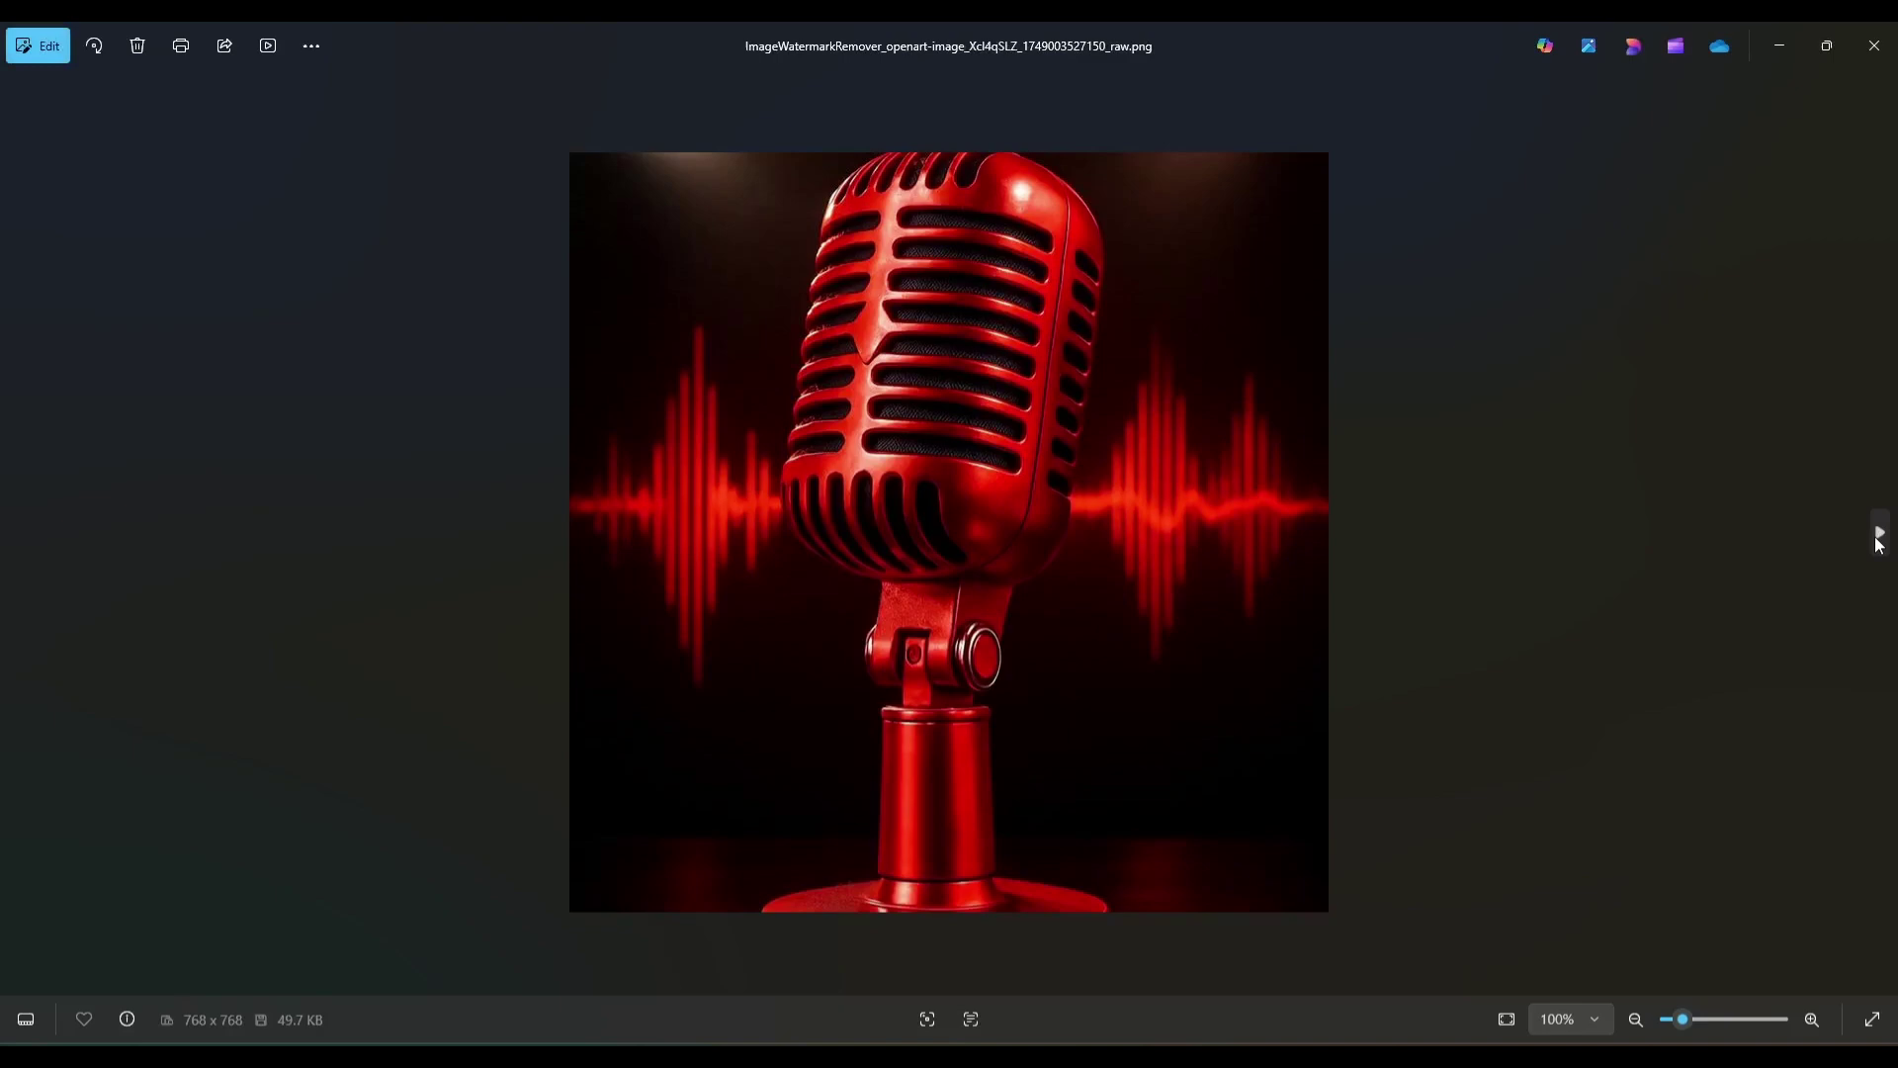
left_click(1873, 45)
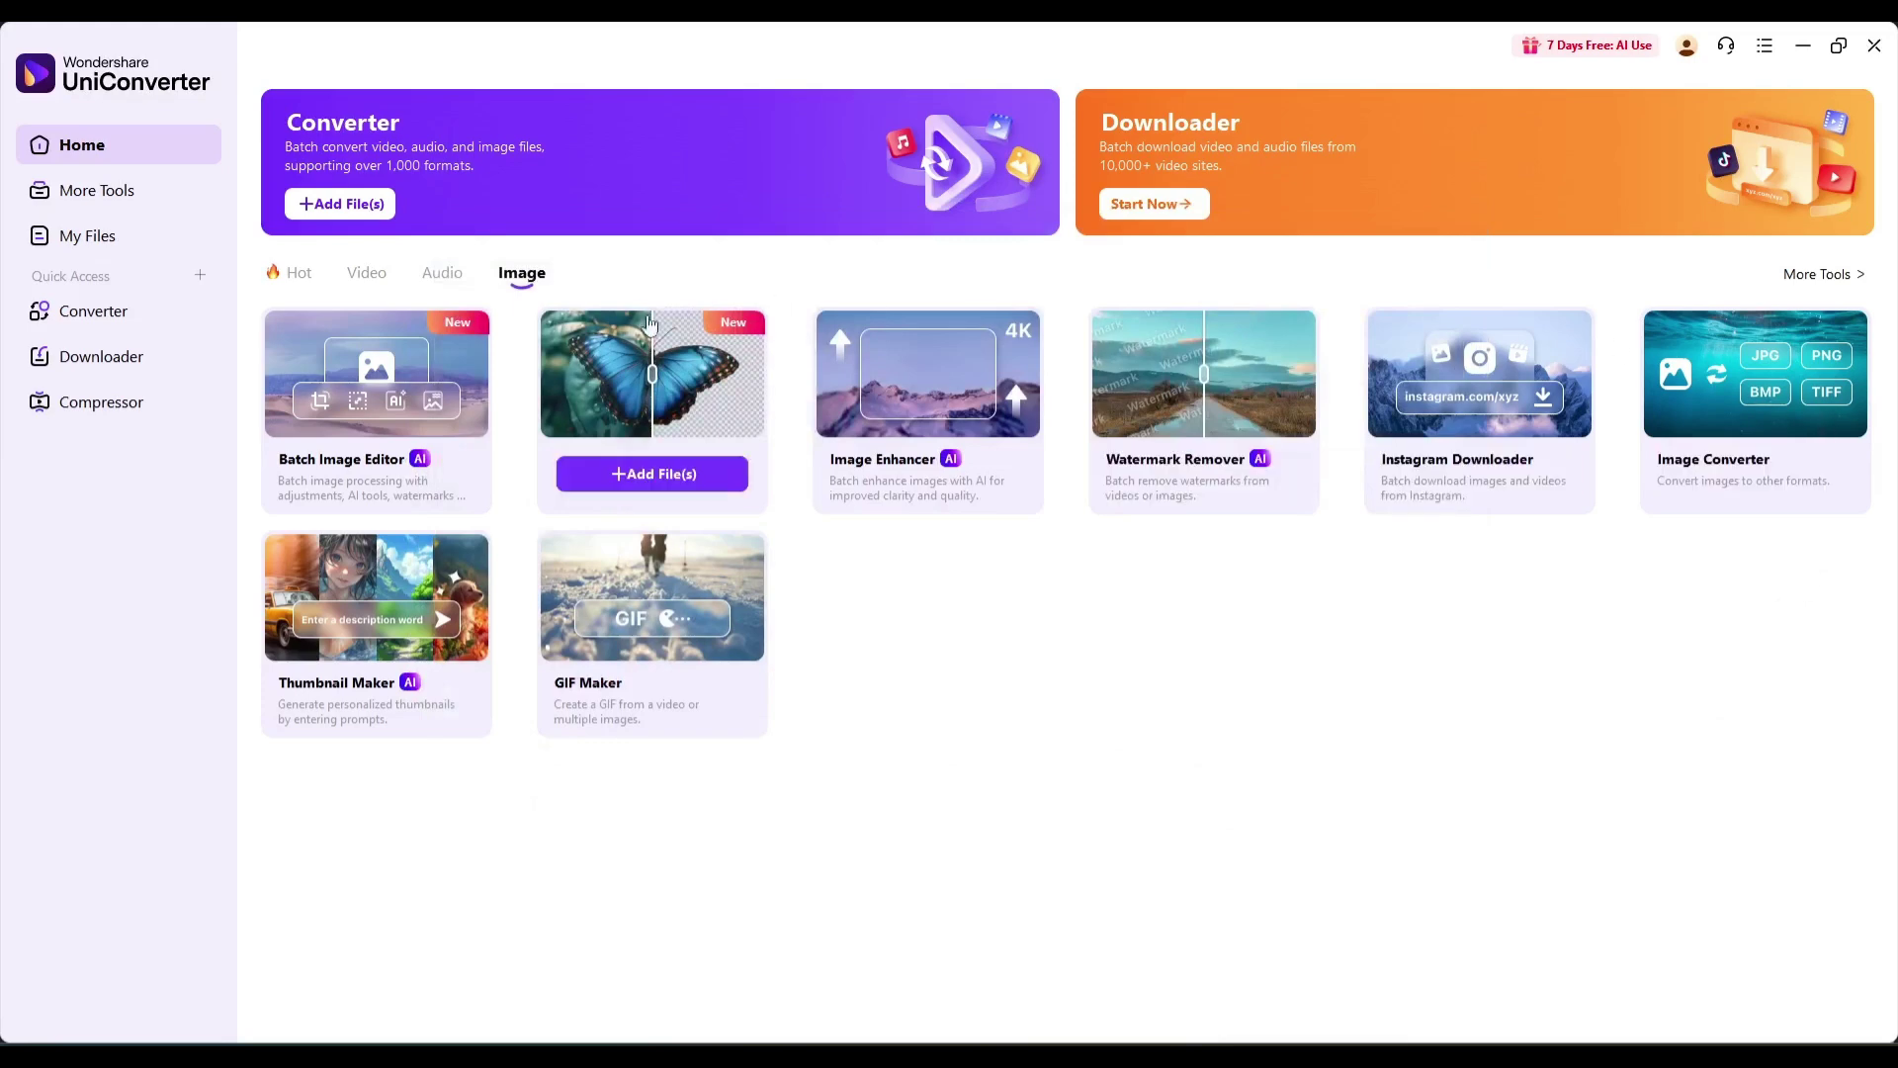
mouse_move(1755, 385)
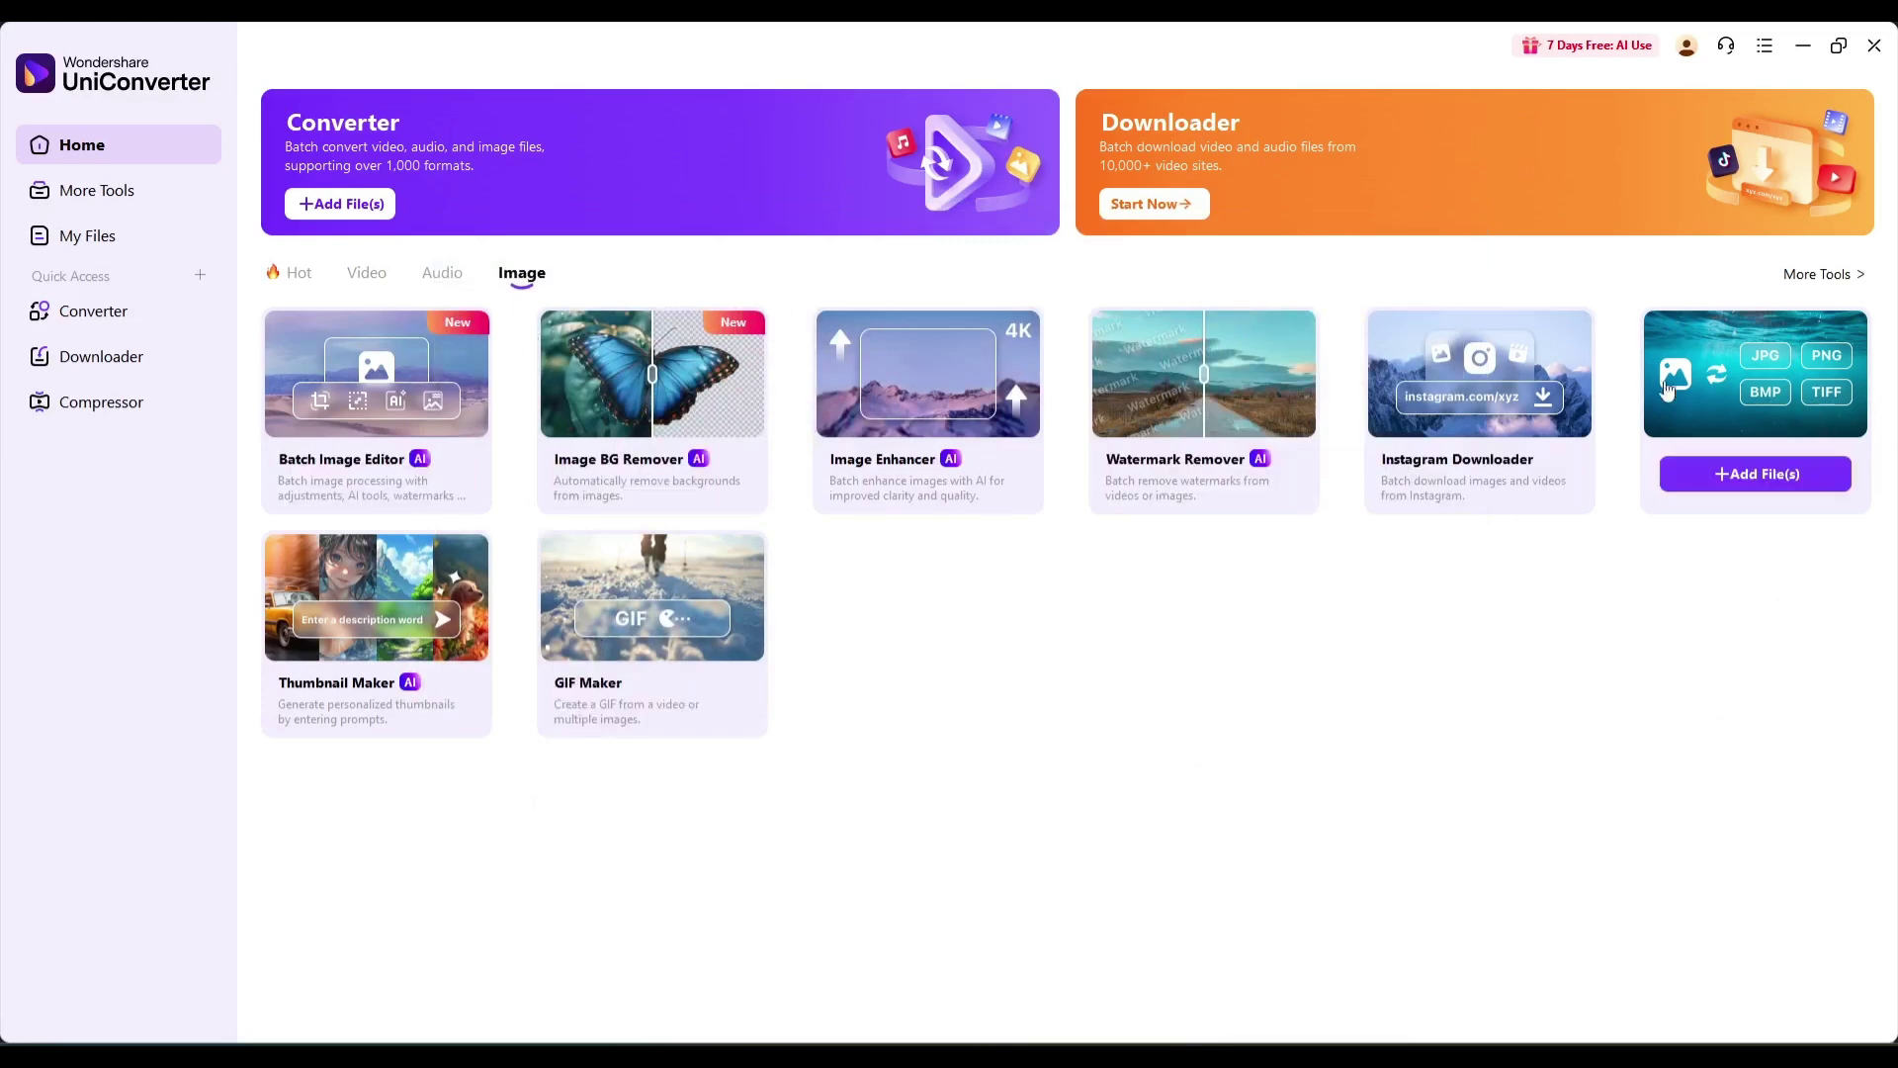
- Add every microphone image from the Downloads 'resized' folder to the Image Converter
left_click(1713, 385)
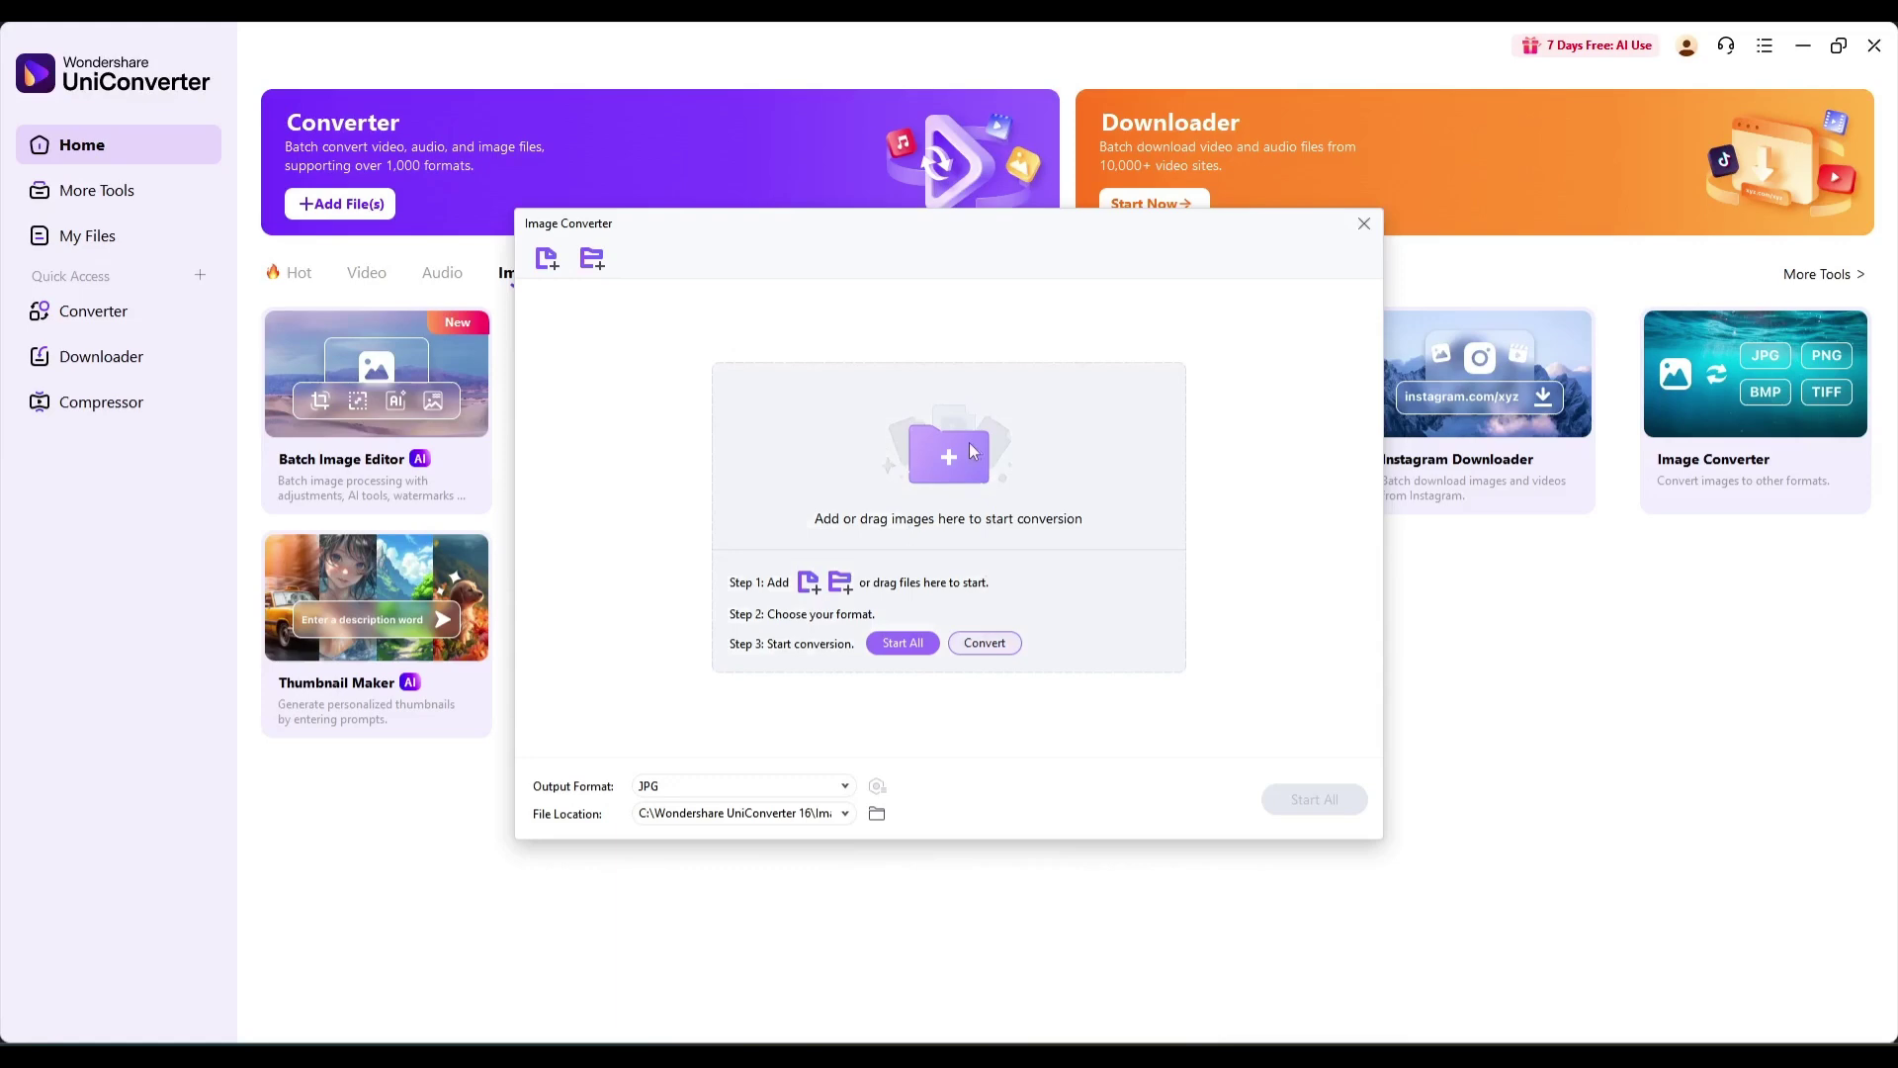
left_click(940, 452)
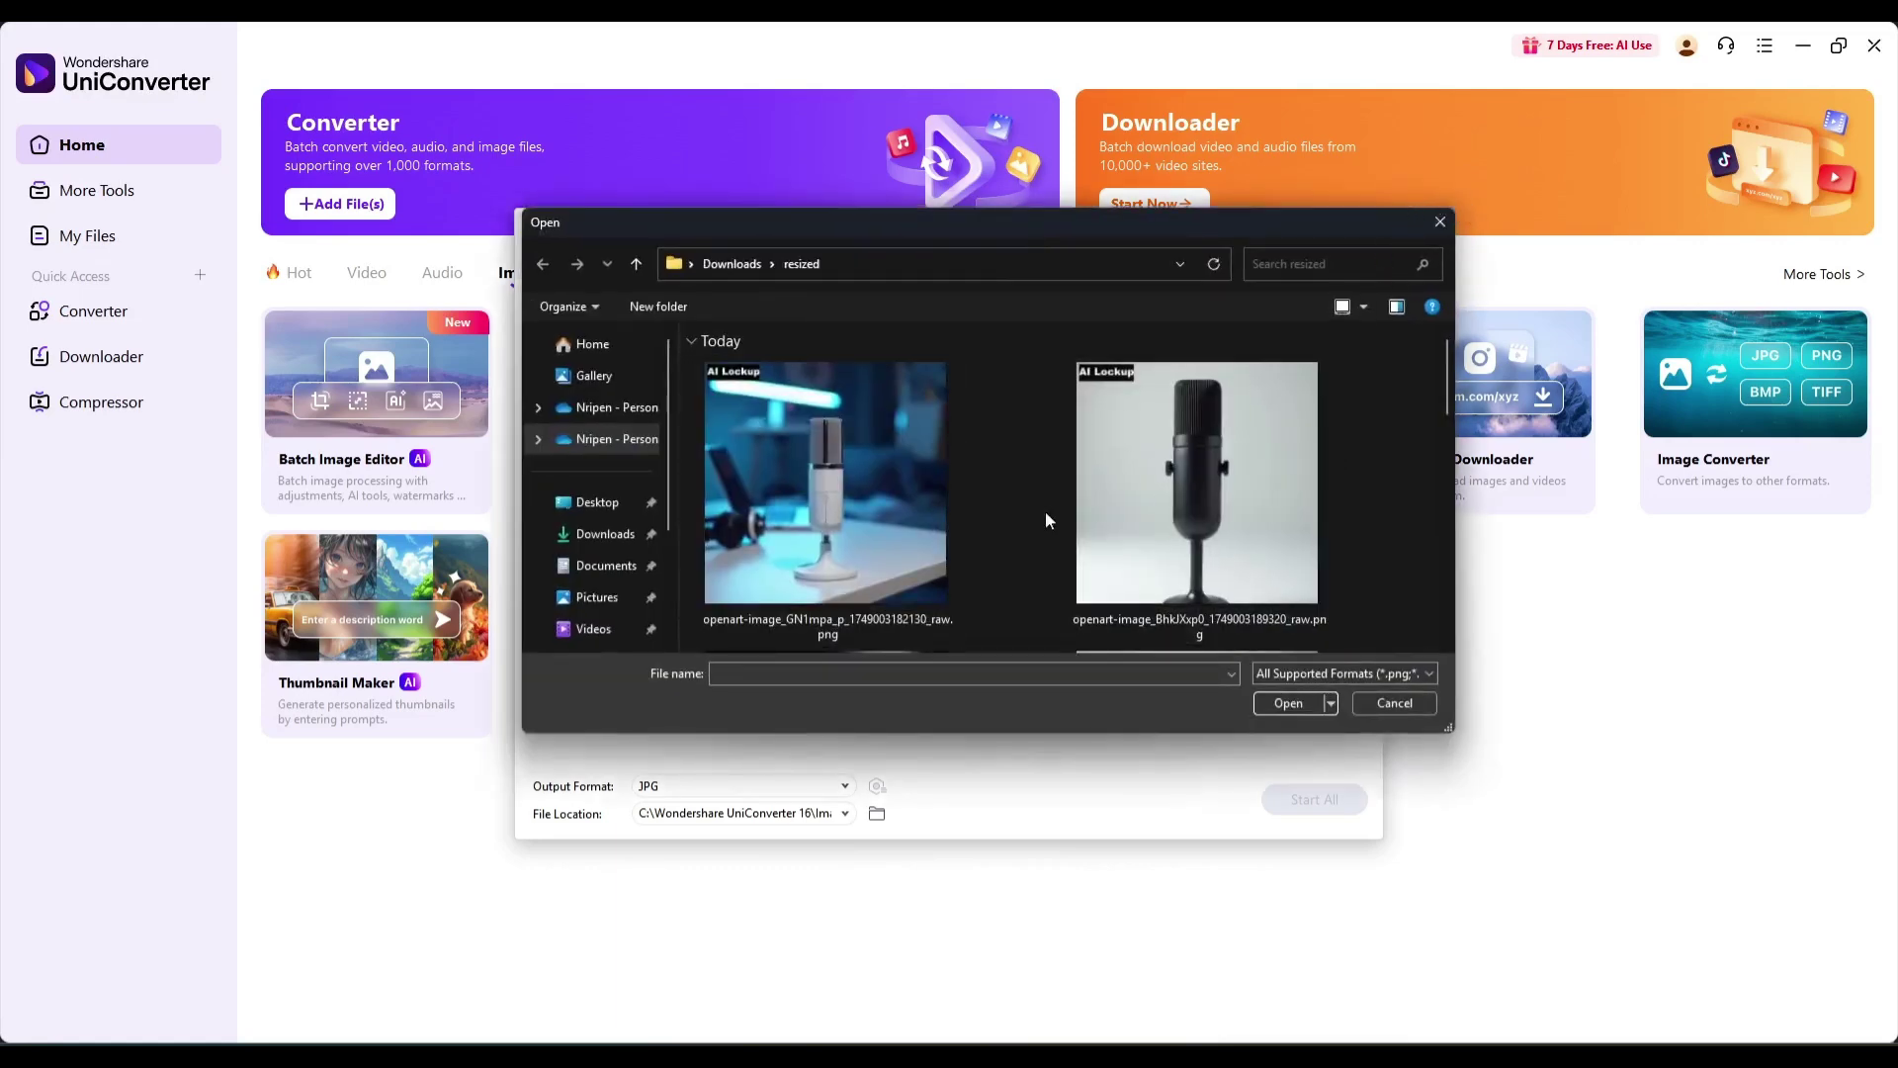
scroll(958, 541, "down", 2)
mouse_move(828, 504)
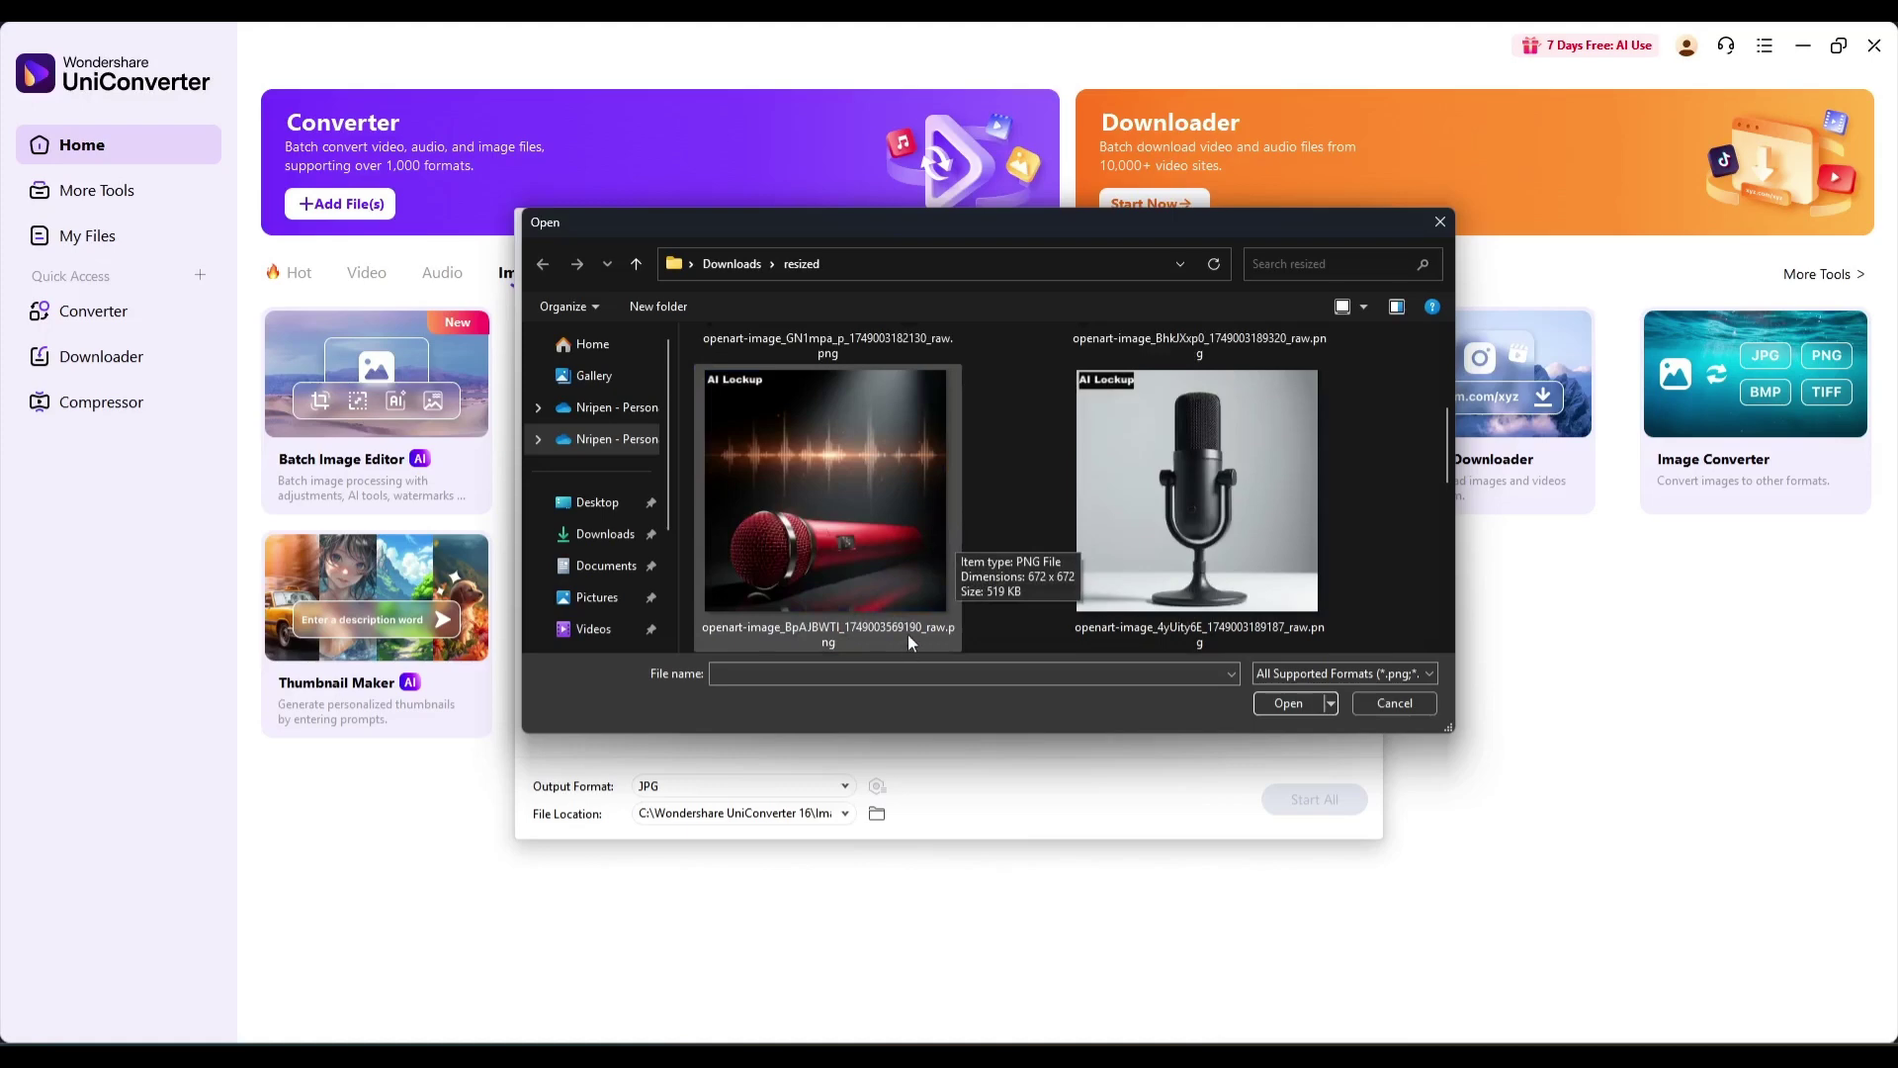
scroll(908, 632, "up", 2)
left_click(950, 445)
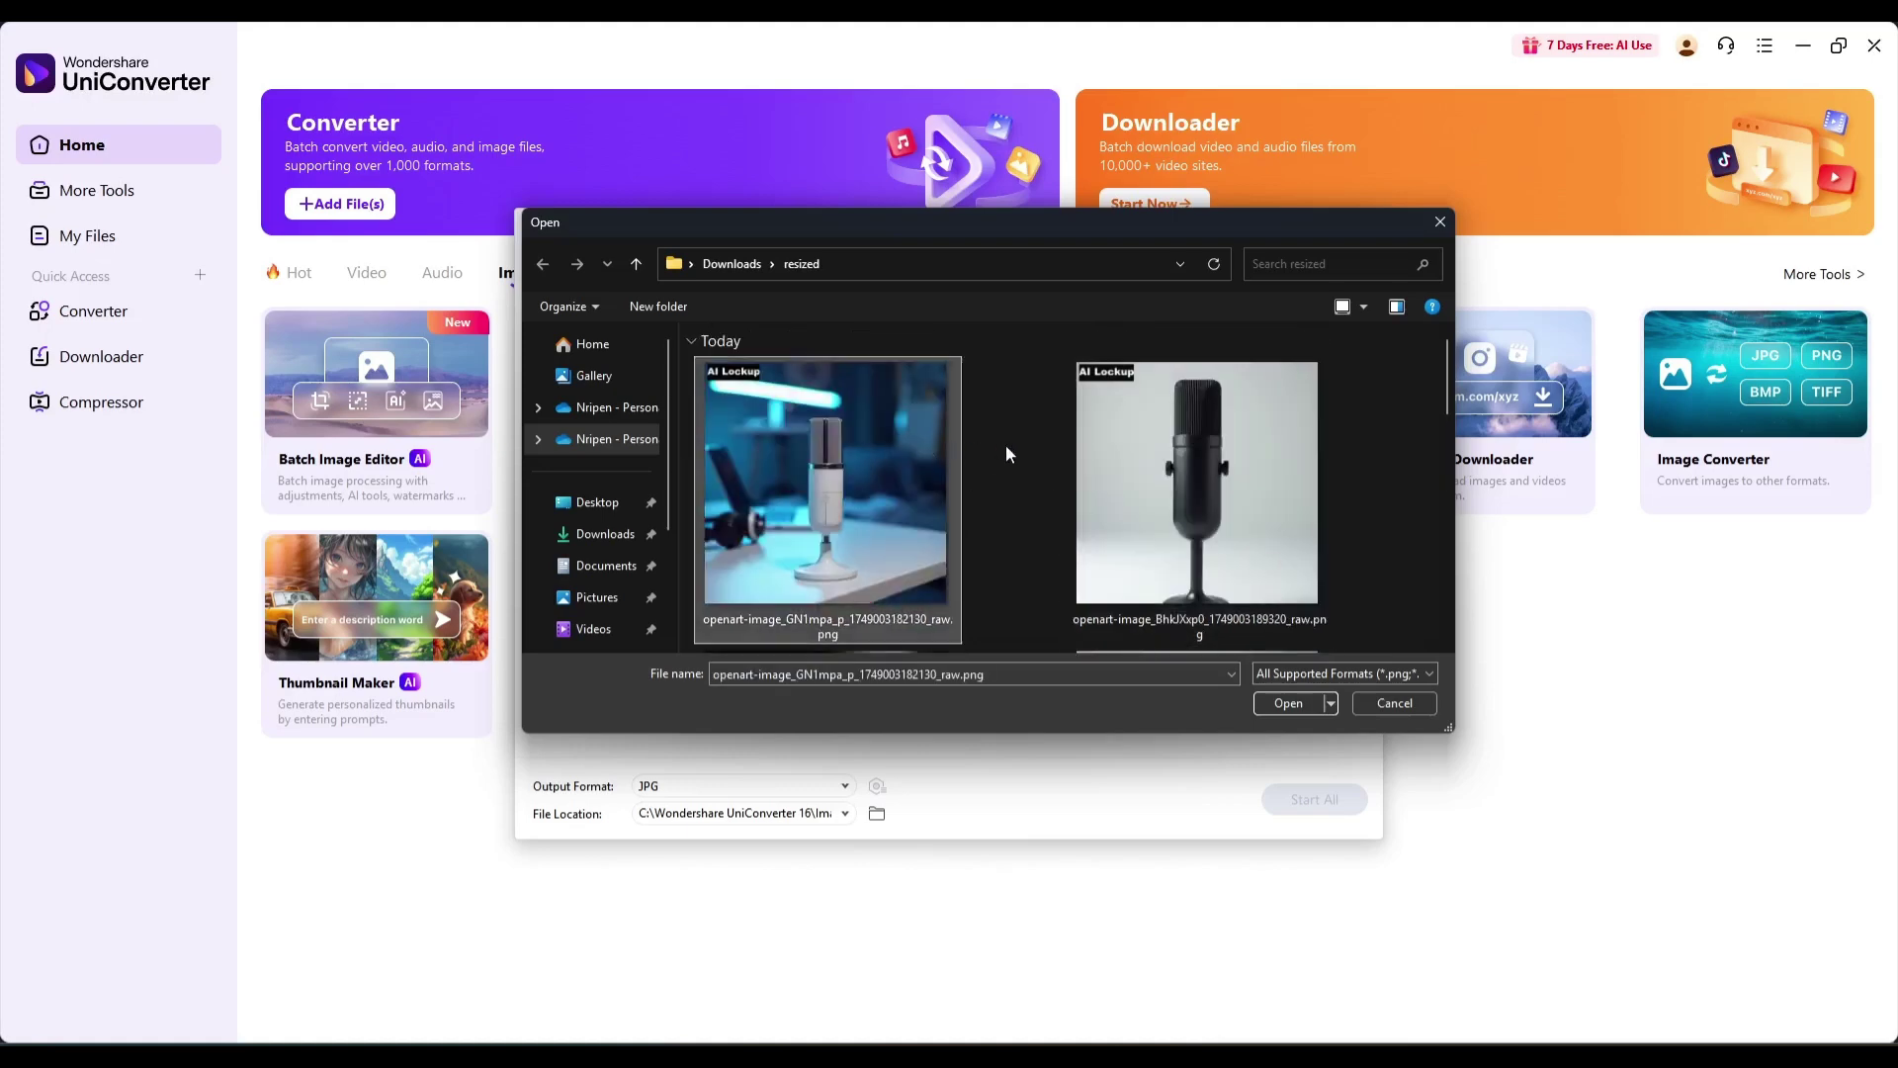
left_click(1157, 475, "ctrl")
scroll(1237, 571, "down", 2)
left_click(1181, 533, "shift")
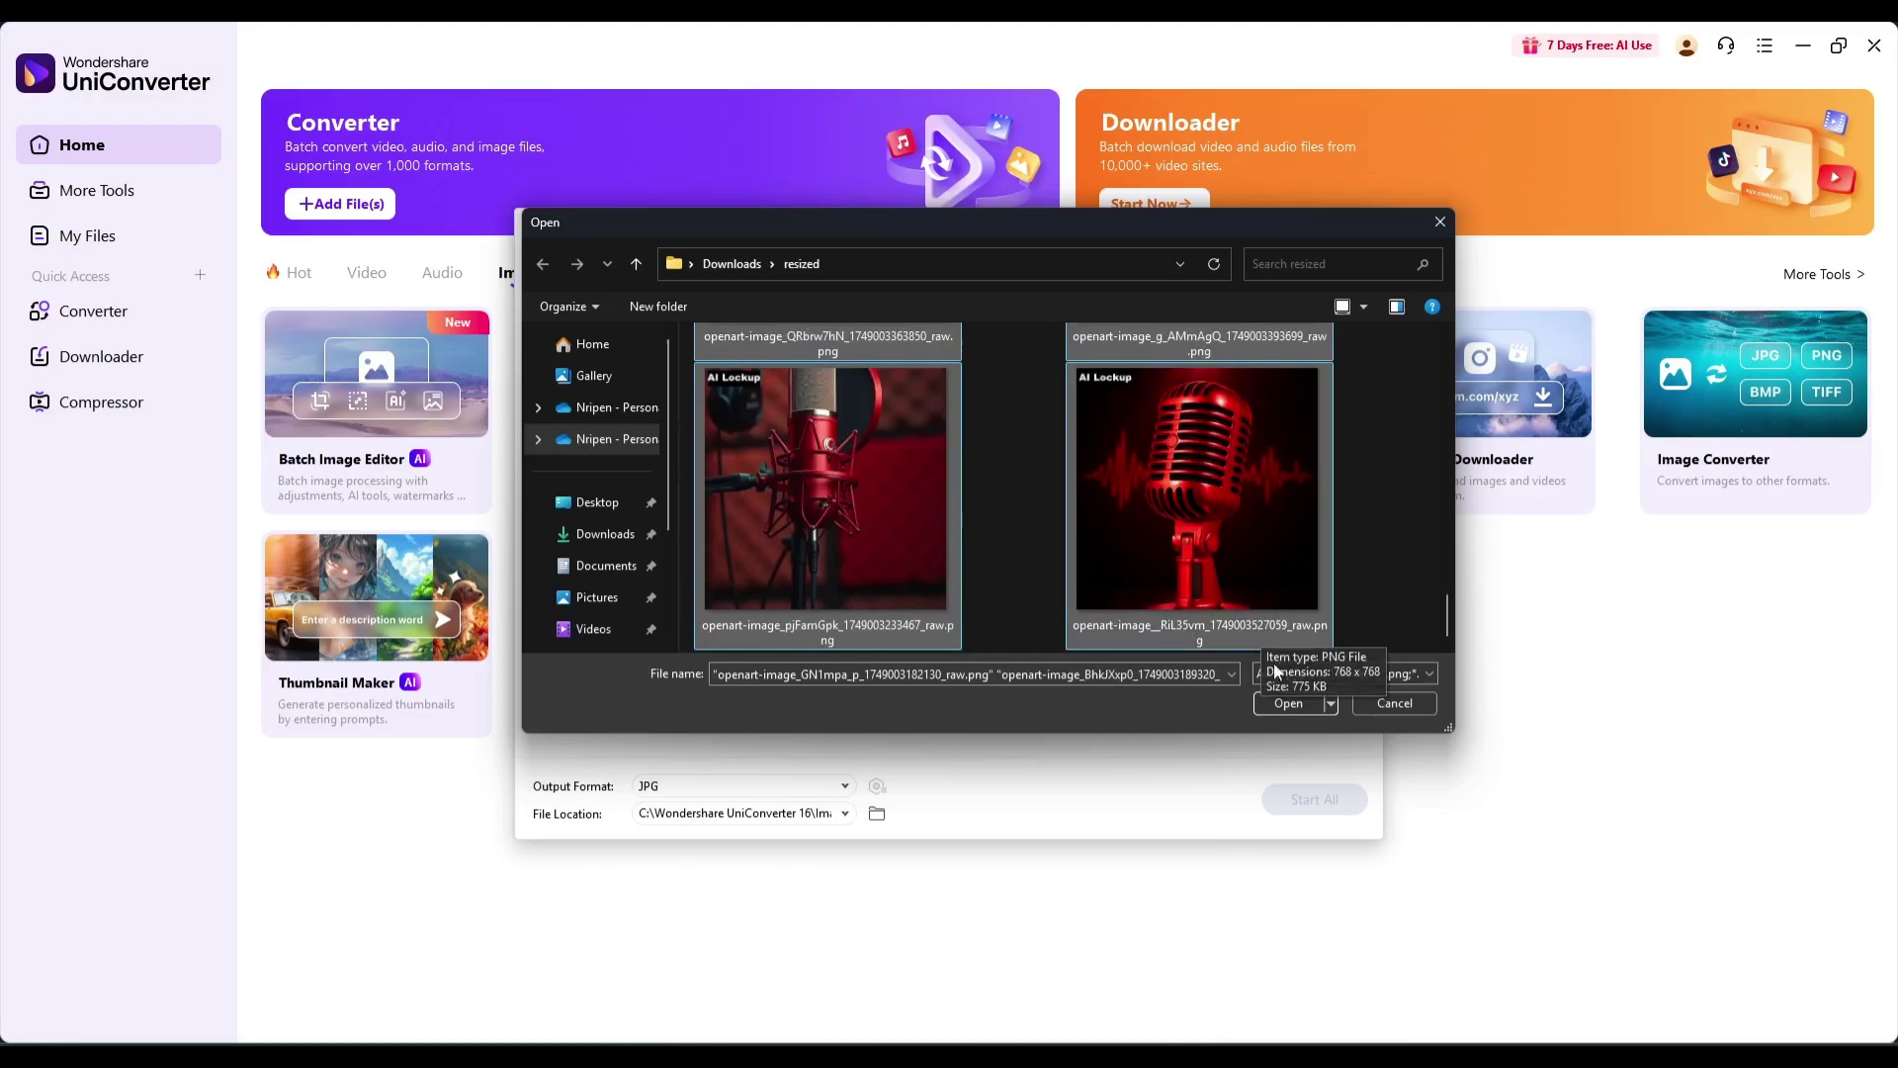
left_click(1287, 703)
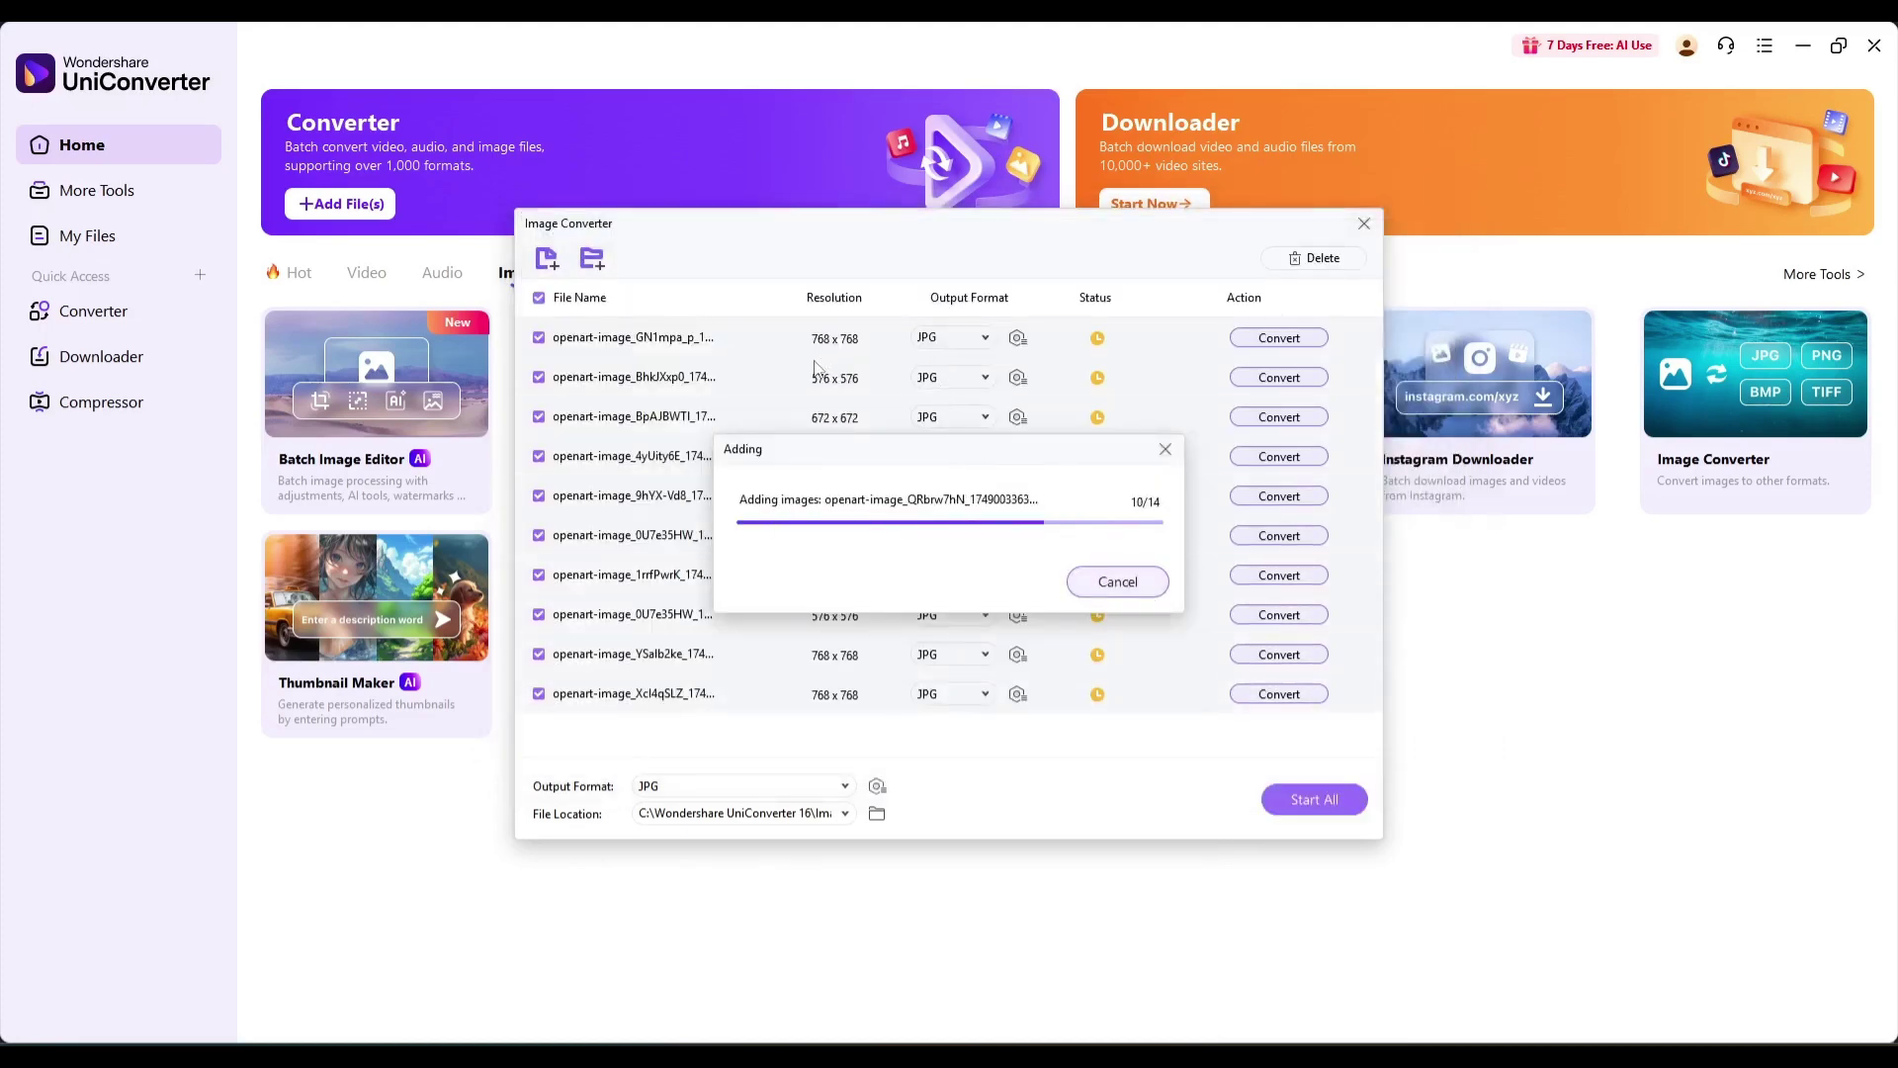
- Set the output format to WEBP for the first image and for all images
left_click(954, 338)
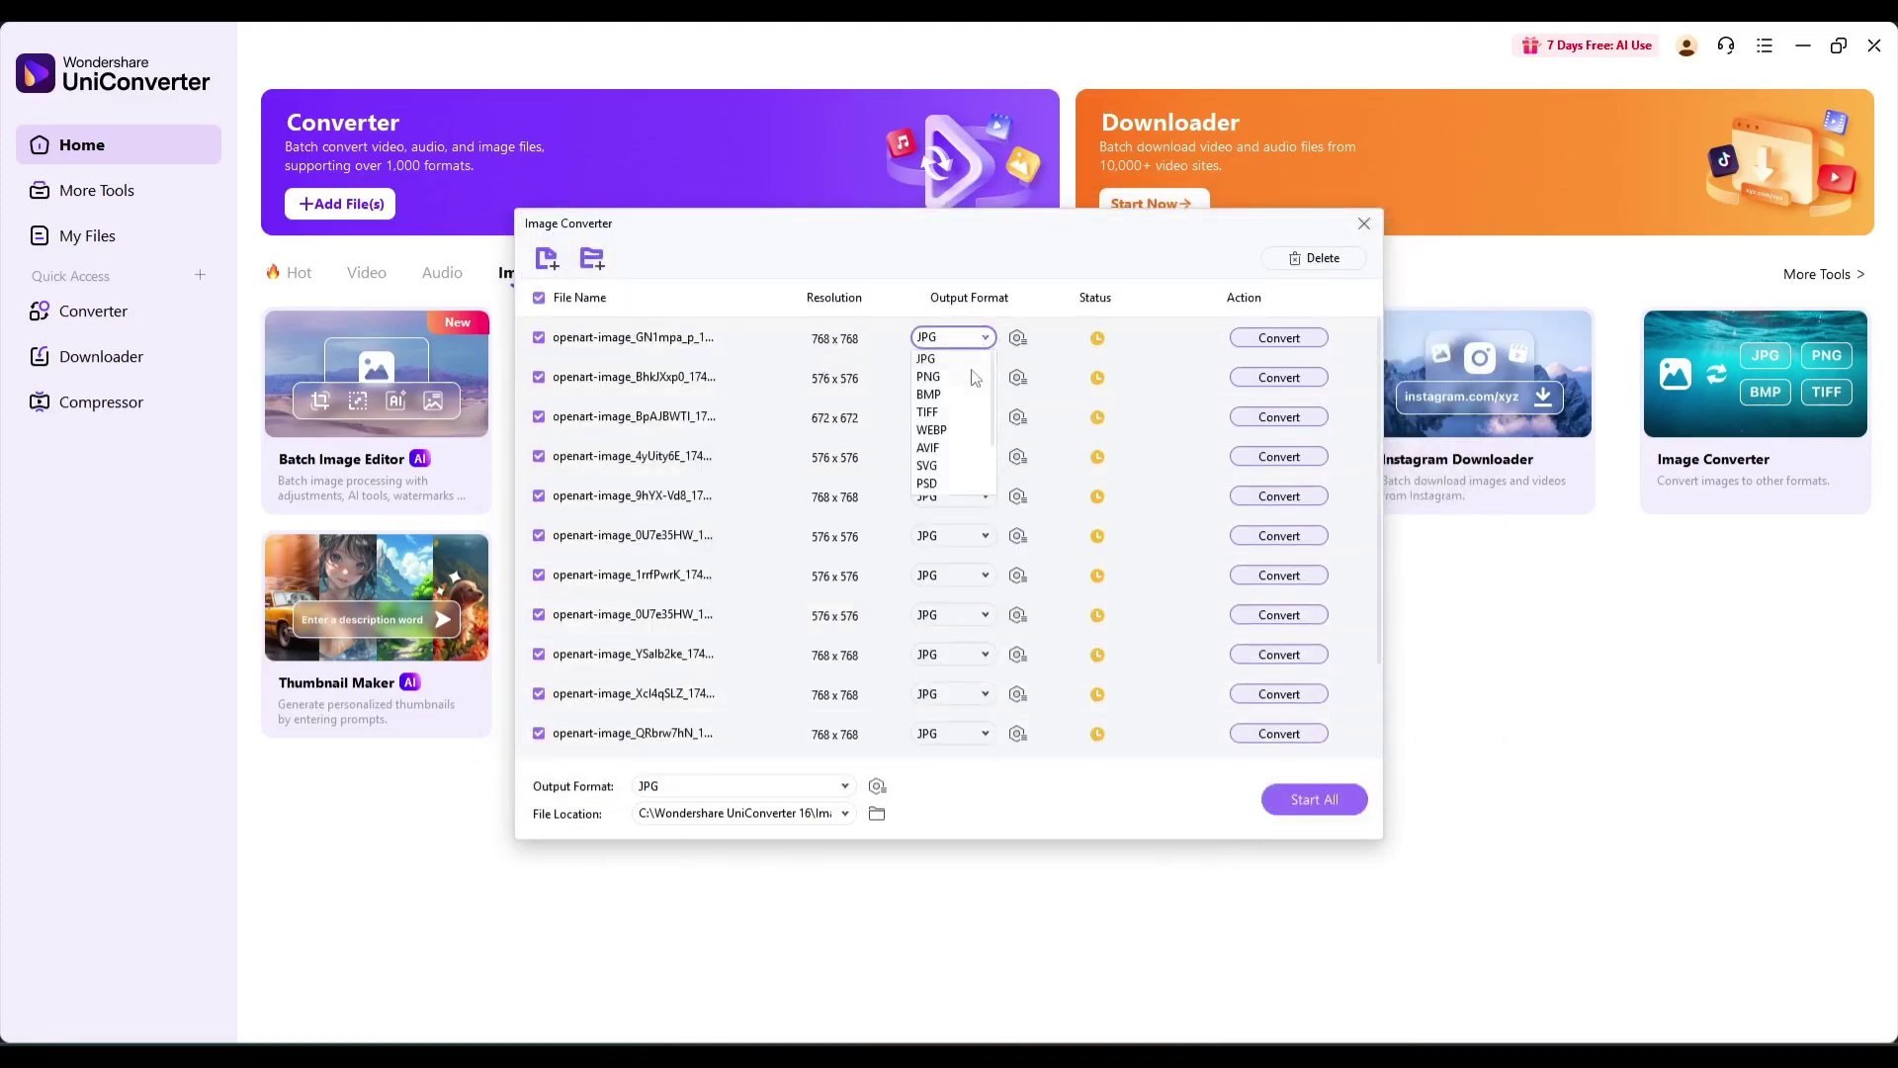
left_click(932, 432)
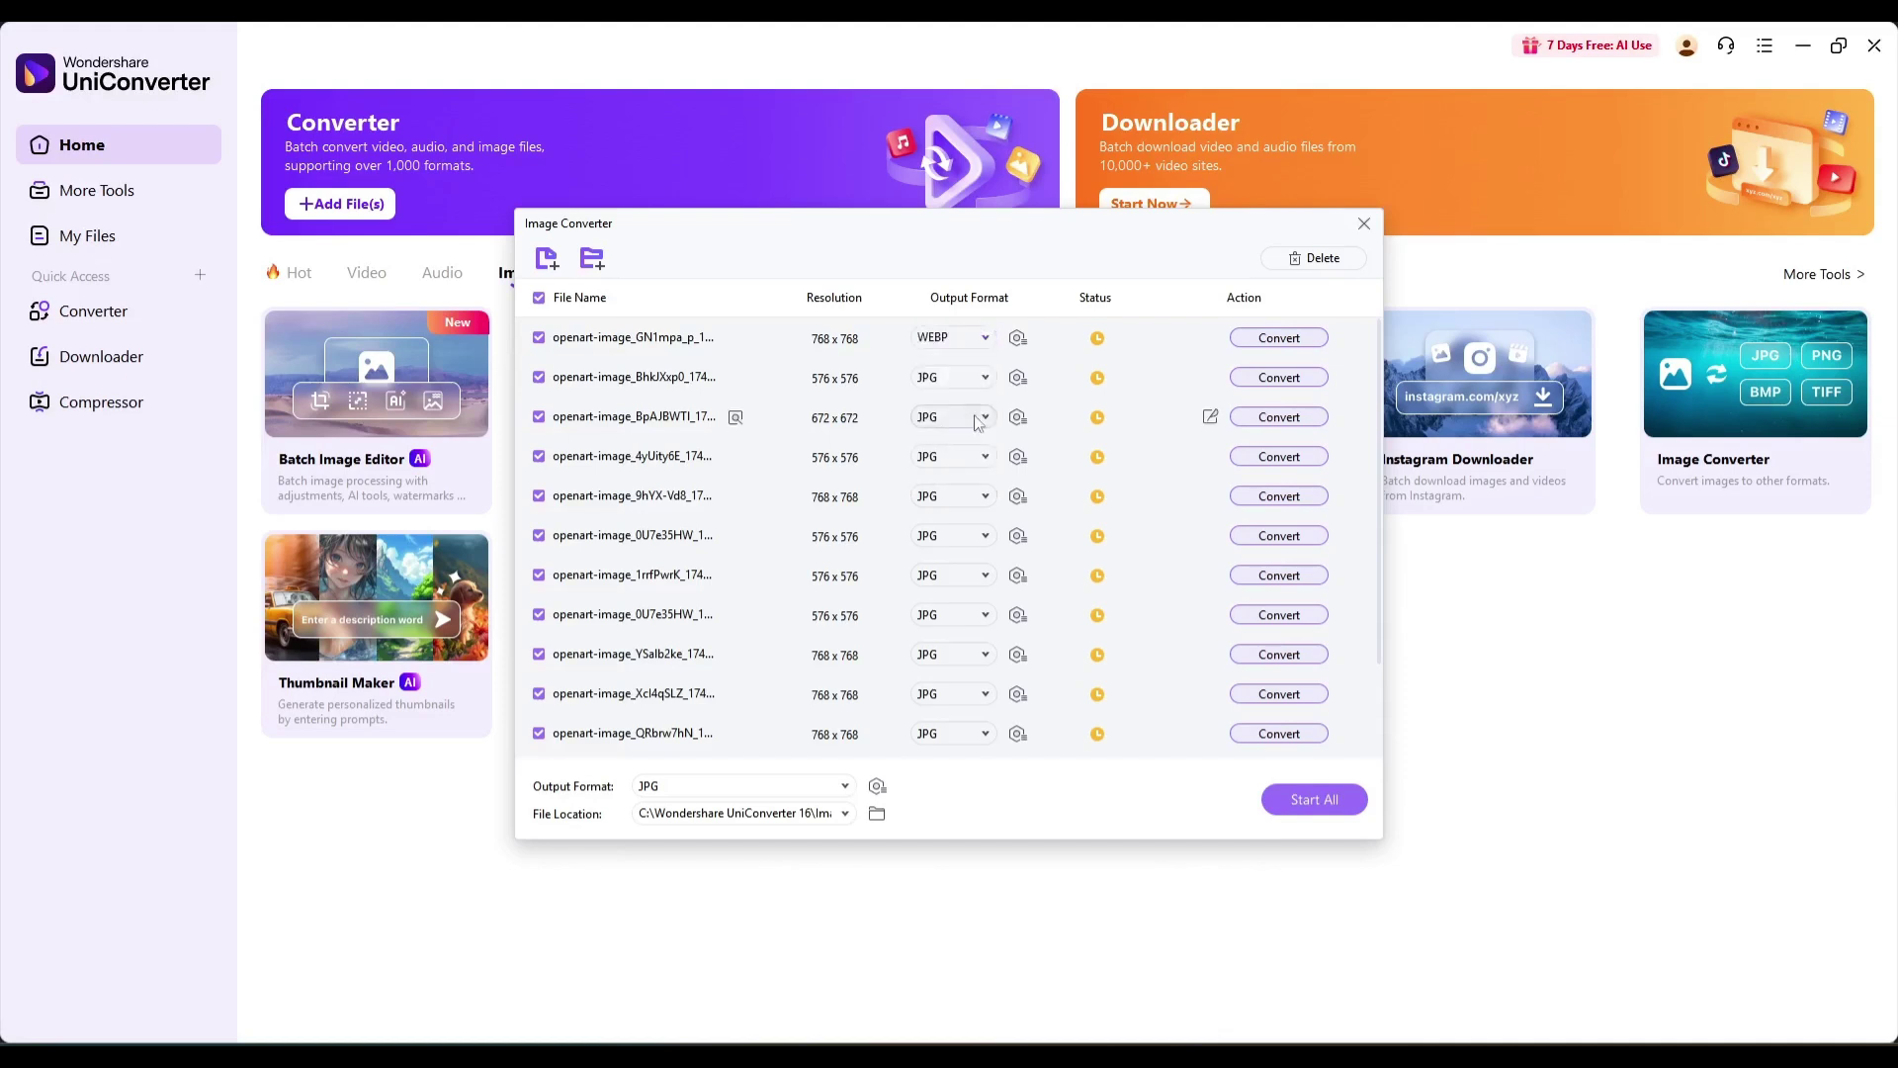
left_click(759, 789)
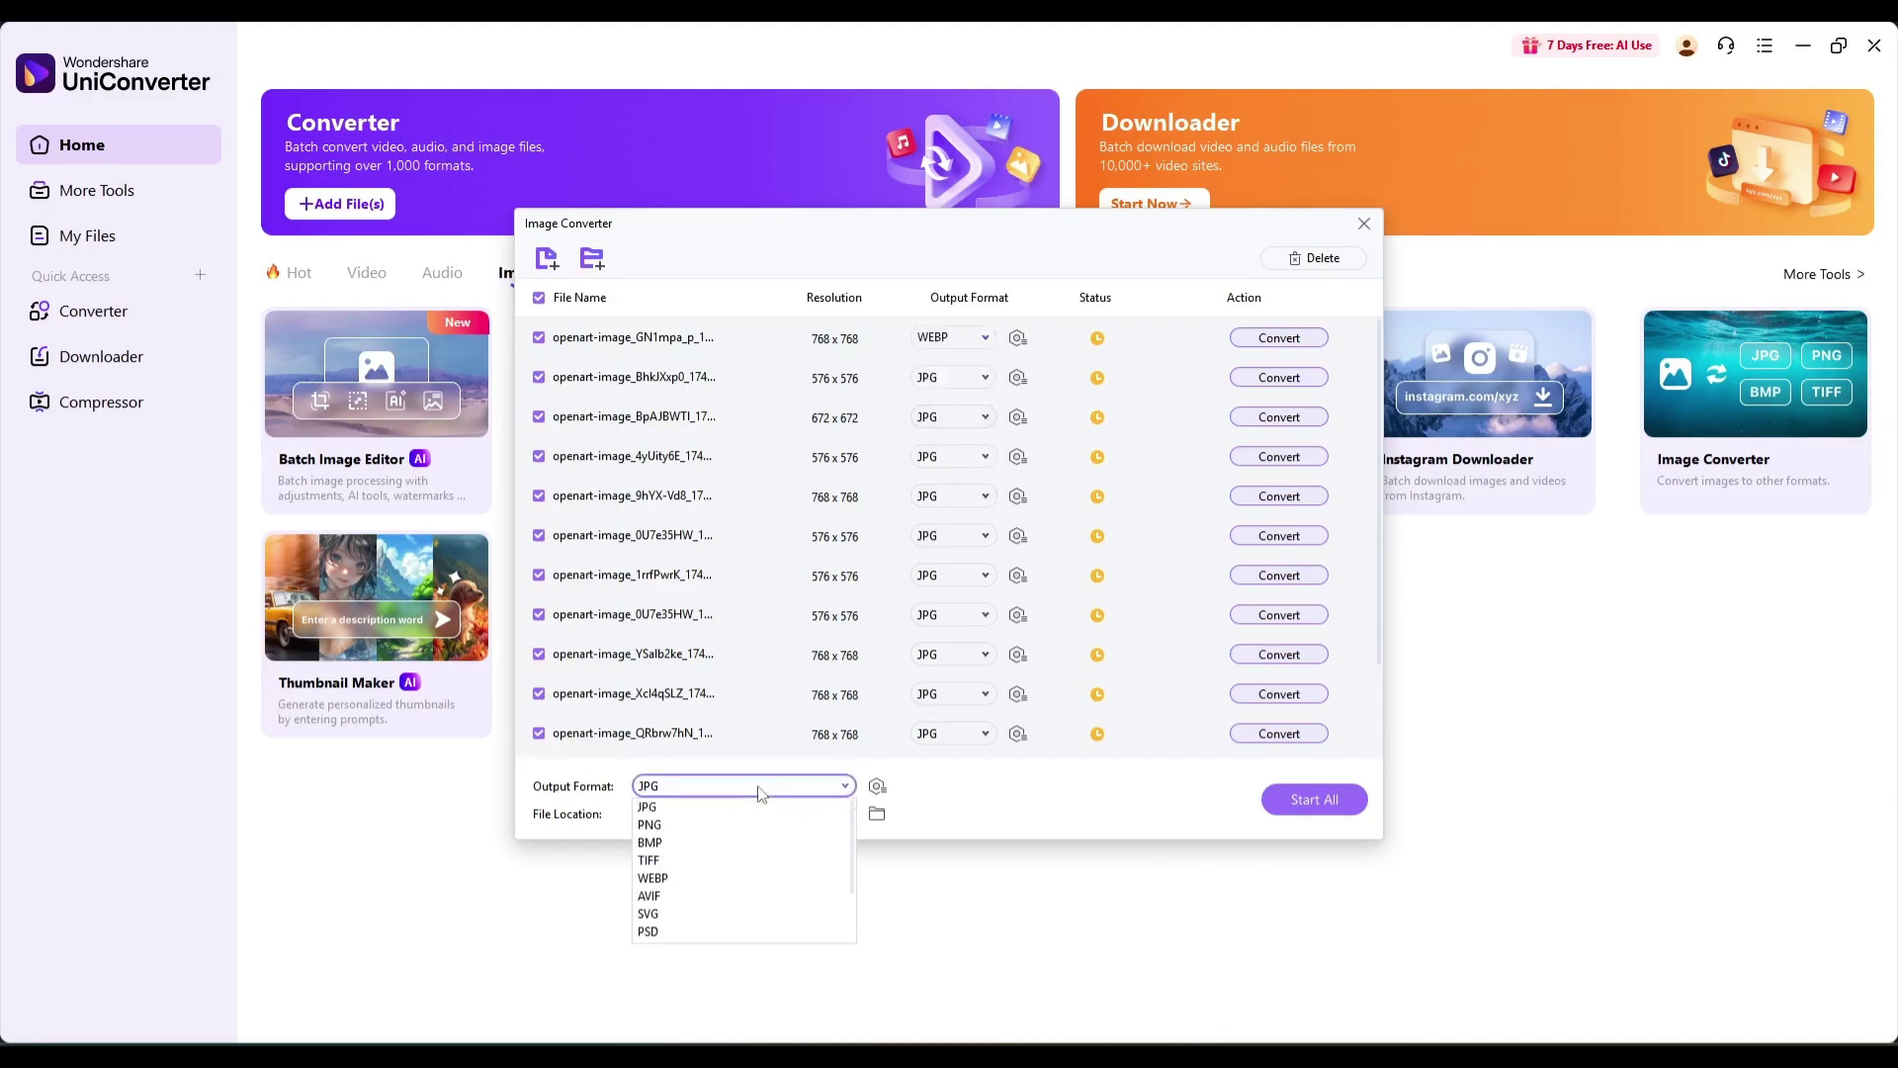
left_click(699, 880)
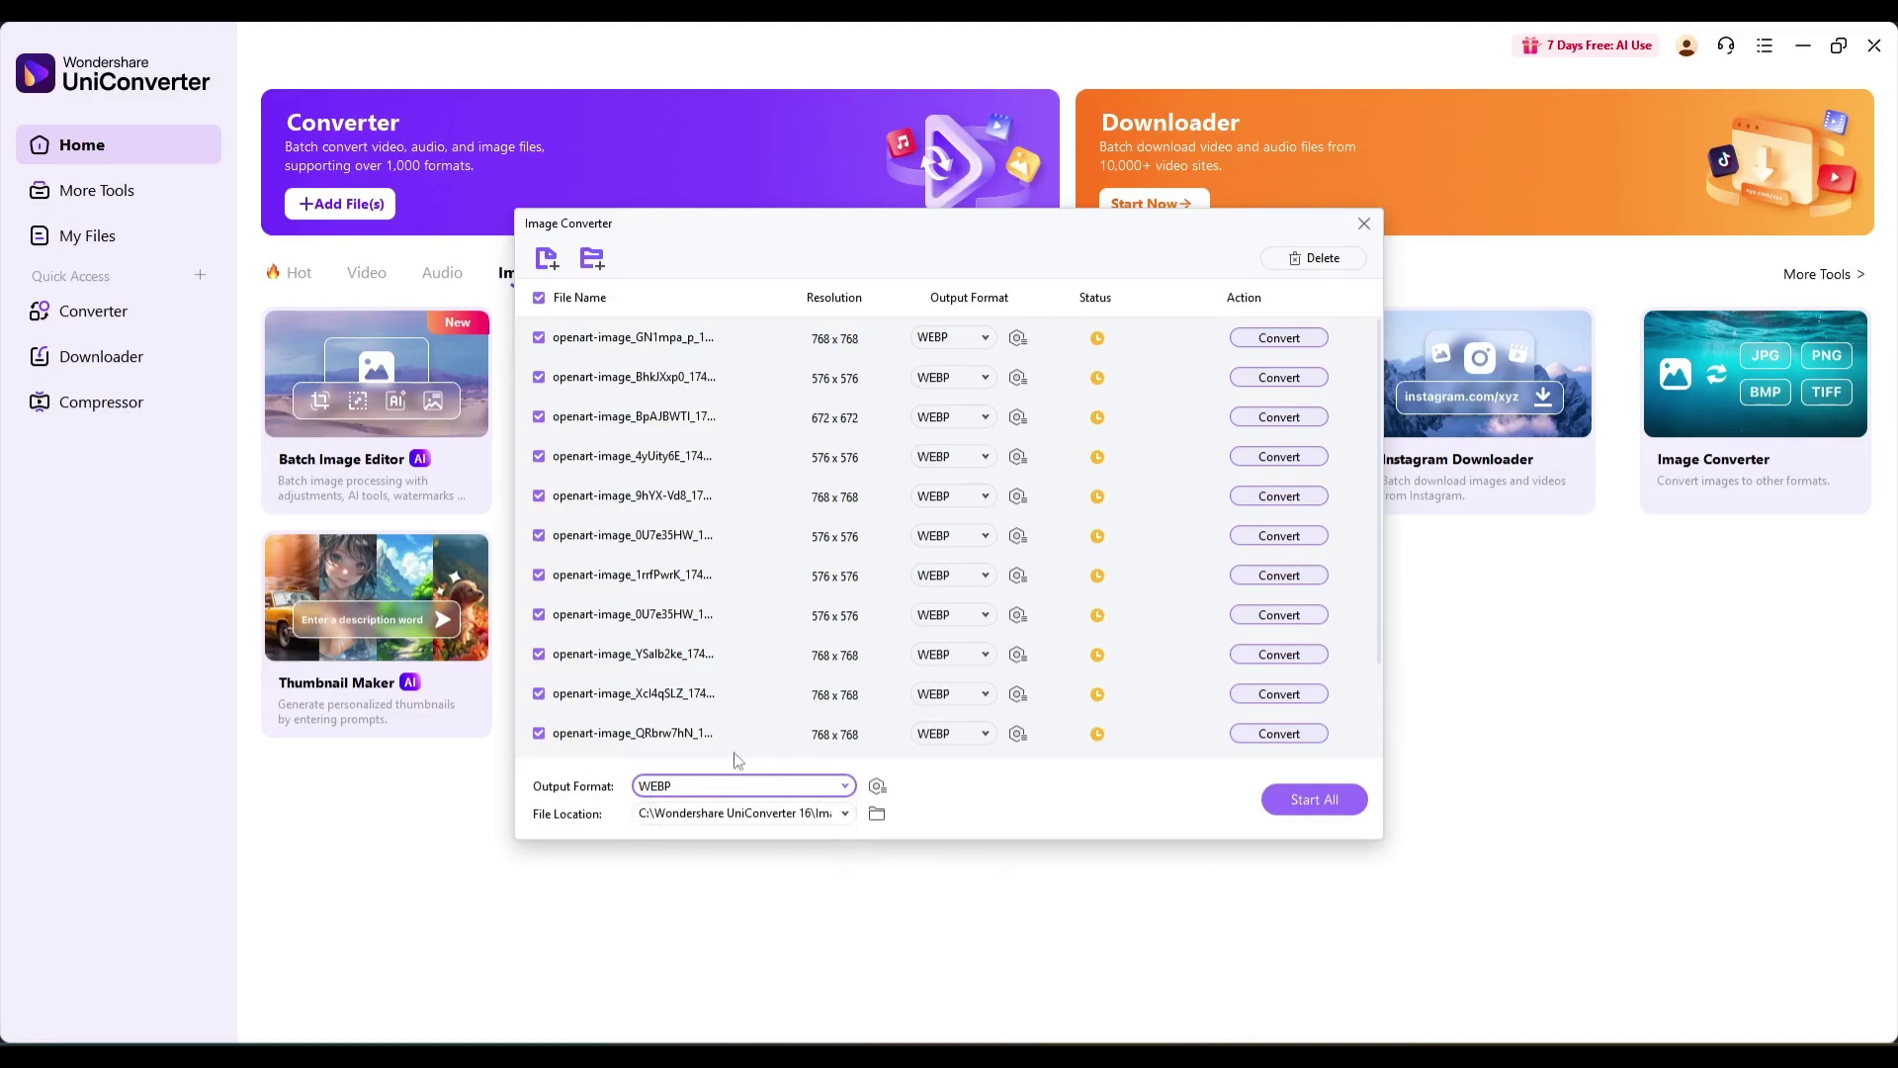
- Keep the original image size in the quality settings and start converting all images
mouse_move(949, 338)
left_click(1017, 340)
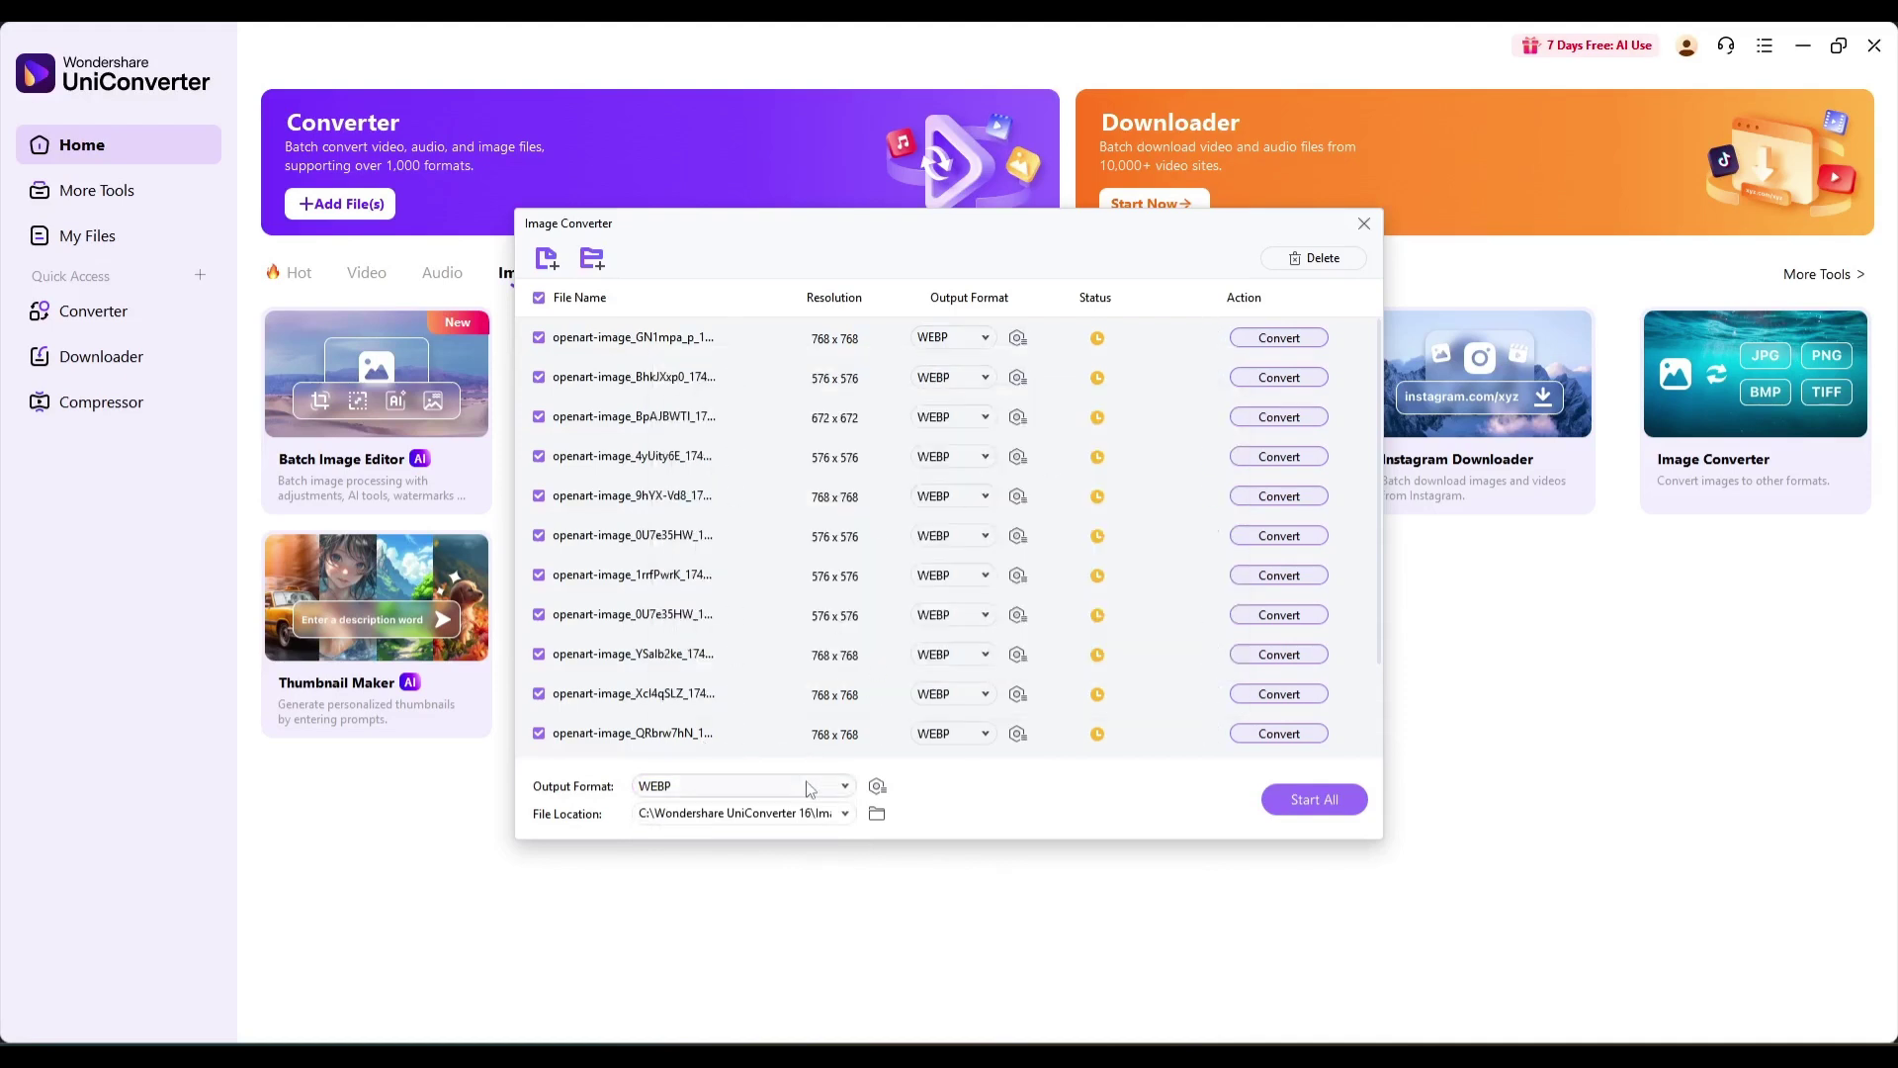
left_click(682, 399)
left_click(1055, 680)
scroll(1038, 683, "down", 3)
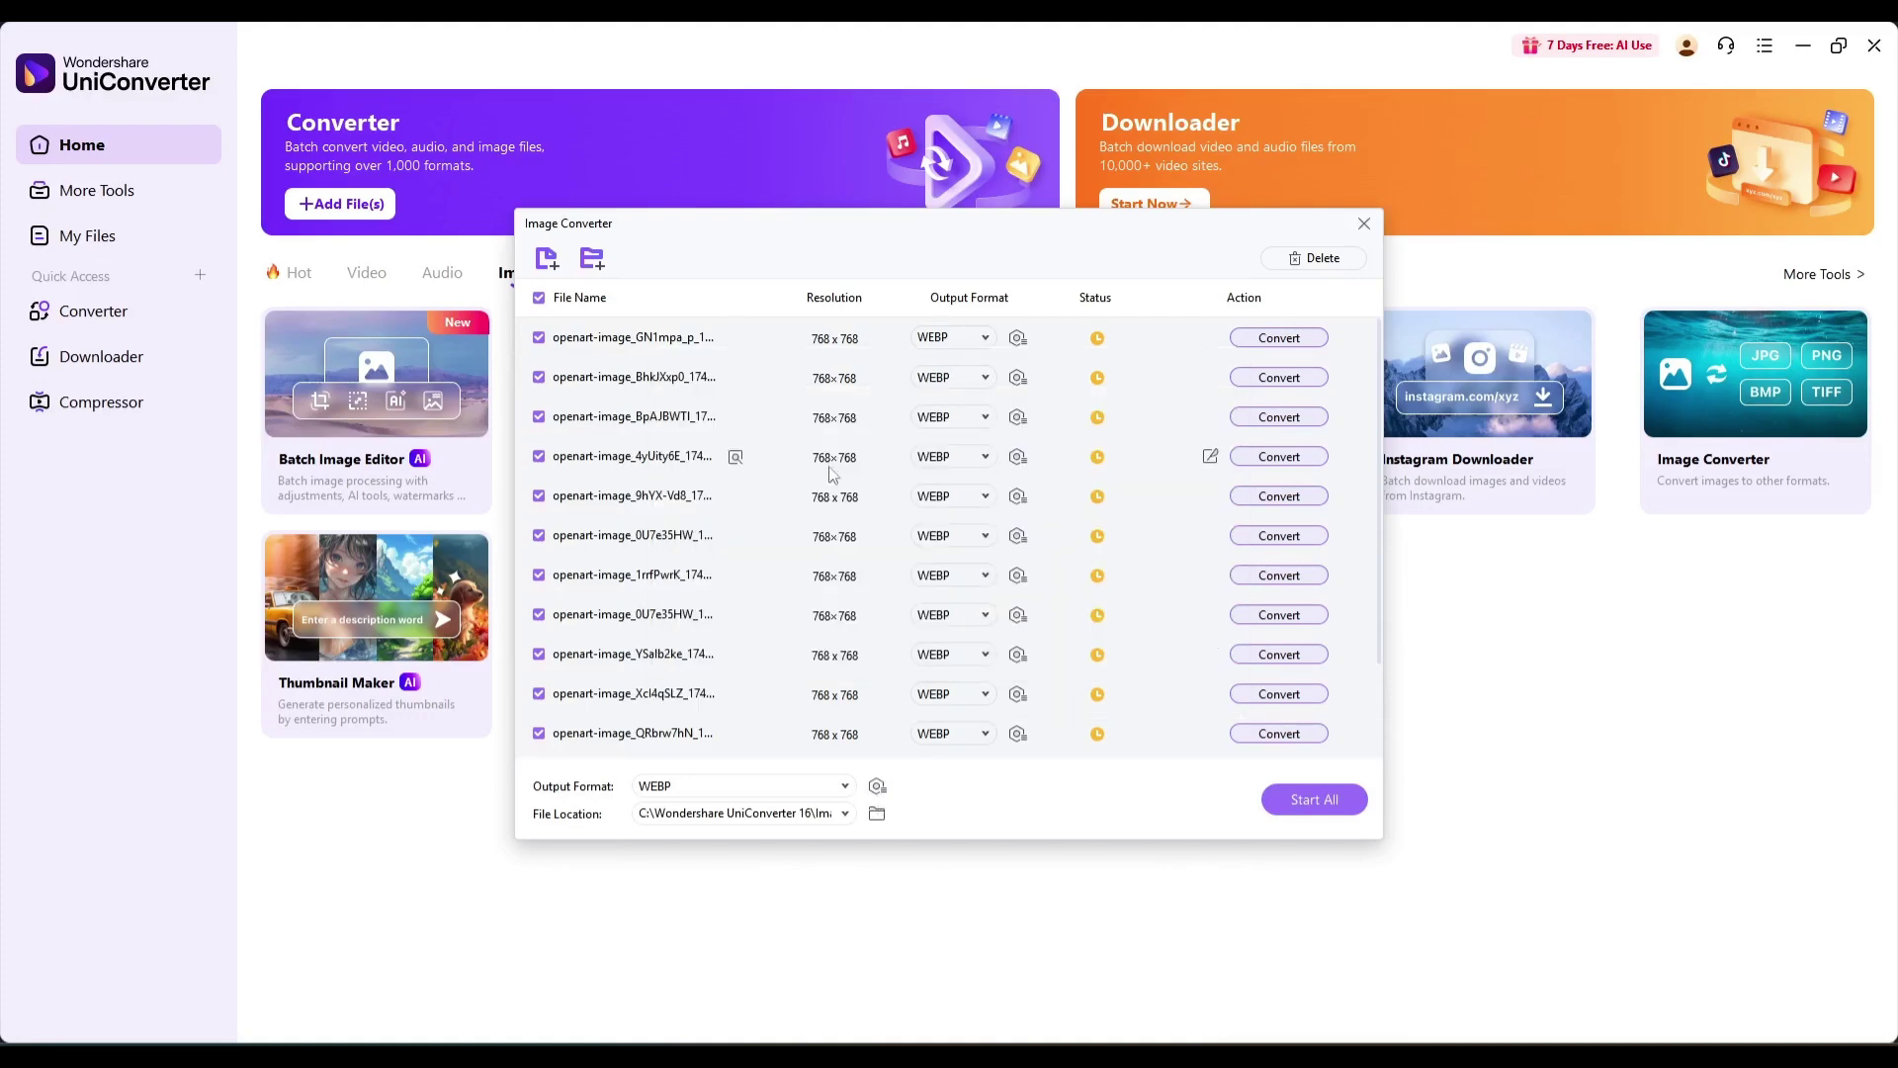
left_click(1319, 800)
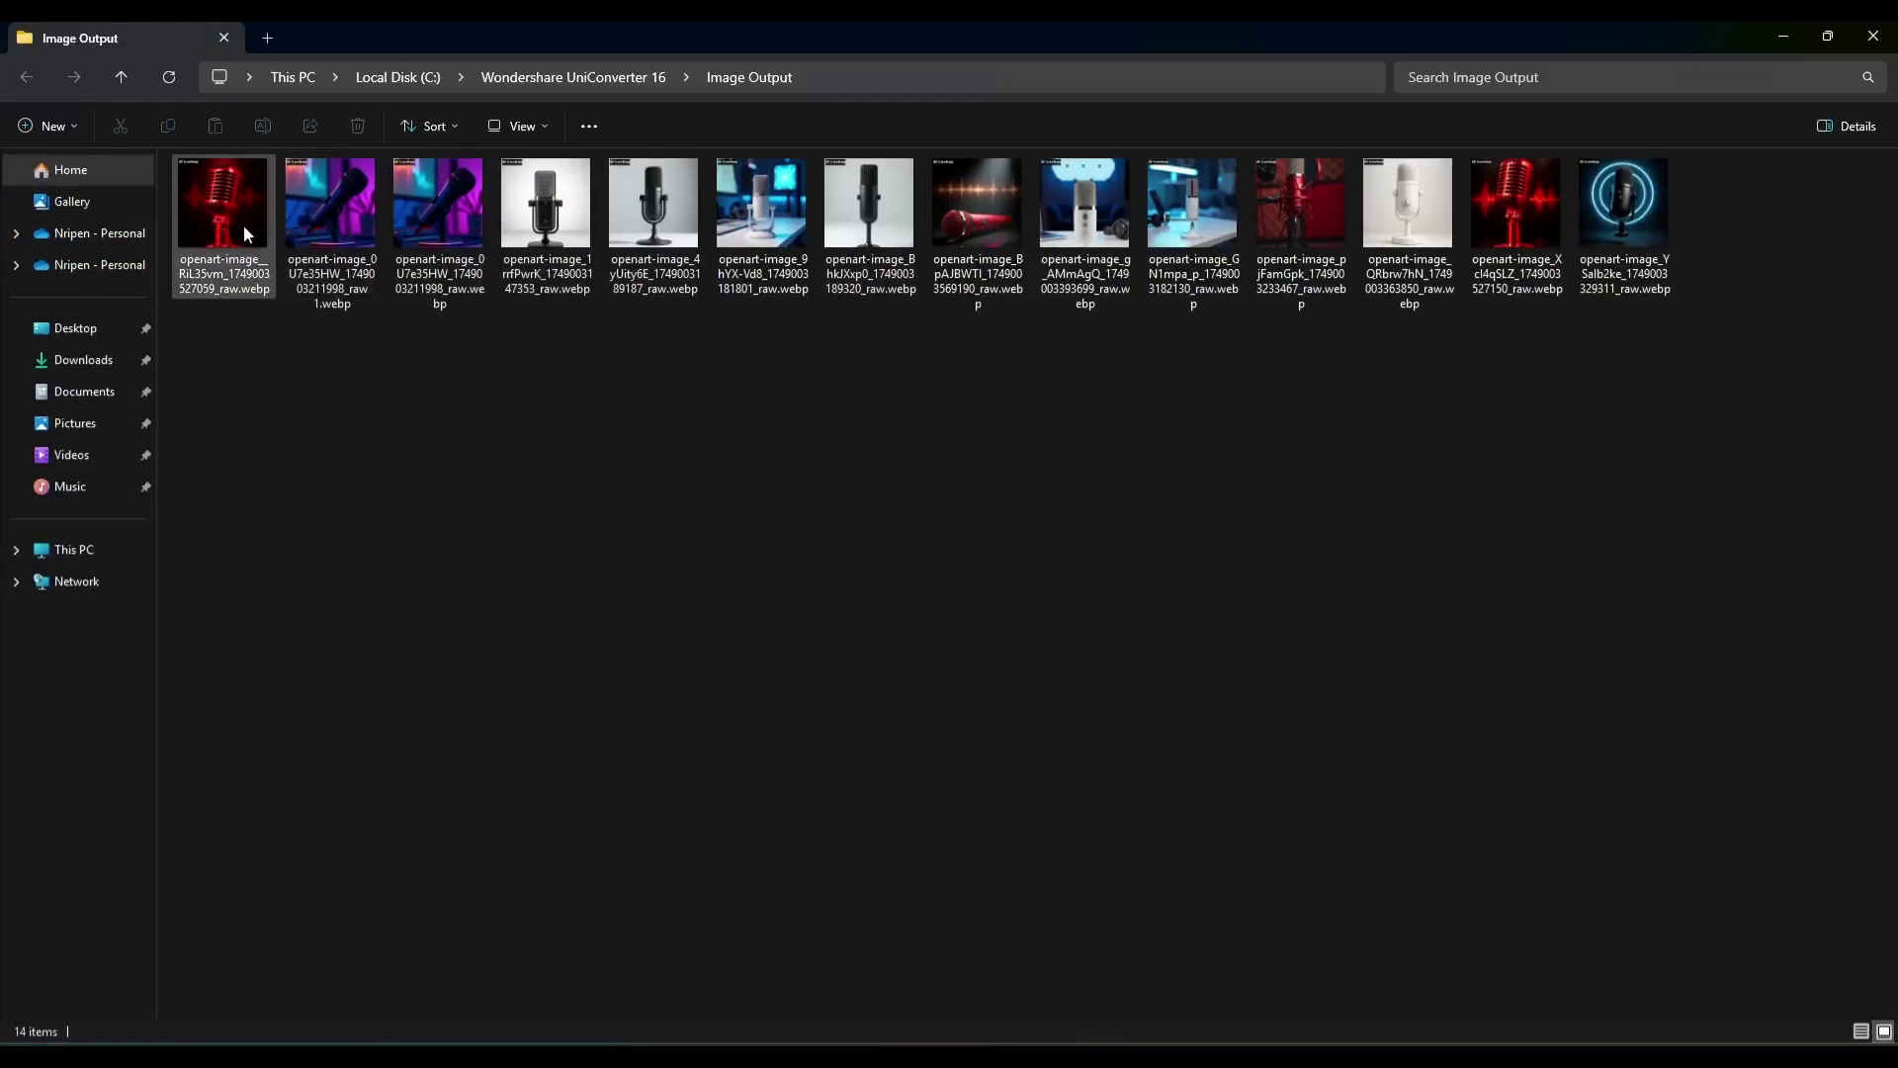
key("ctrl+a")
right_click(1654, 227)
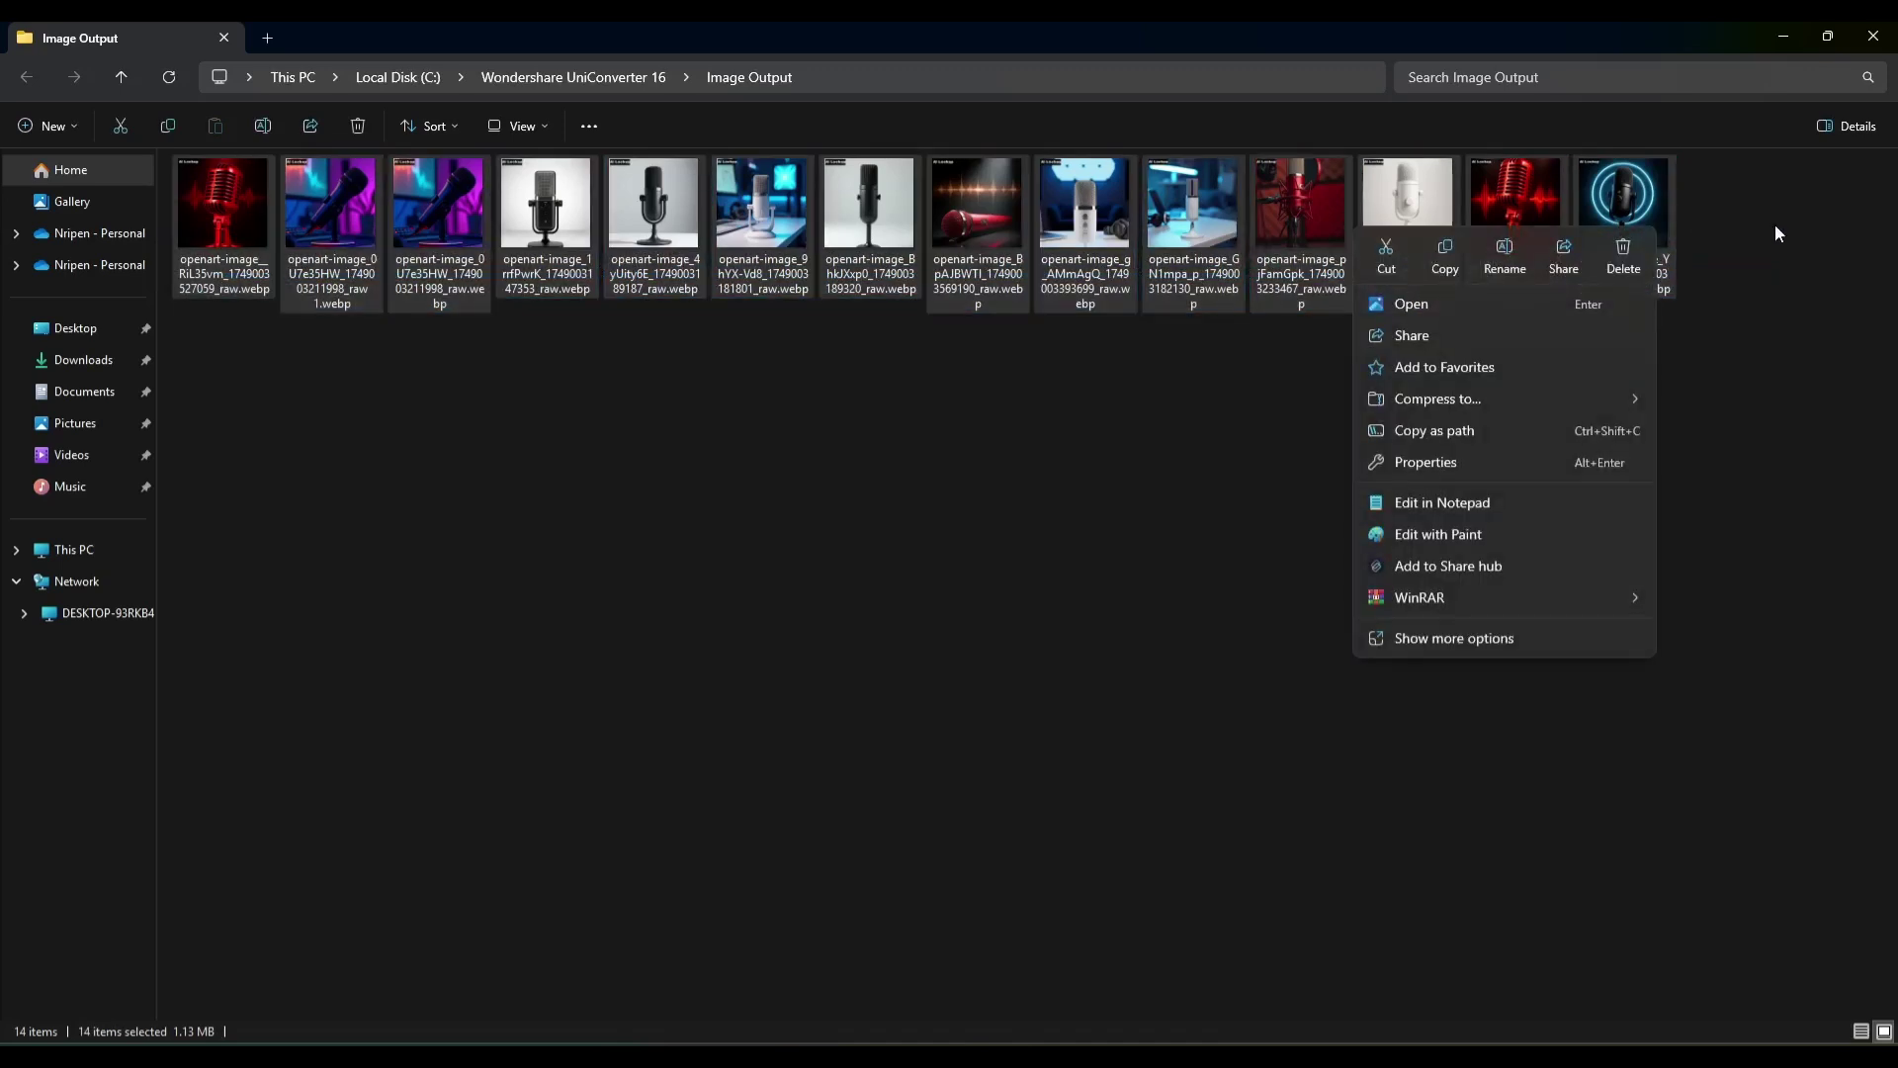
left_click(1485, 460)
left_click(1611, 273)
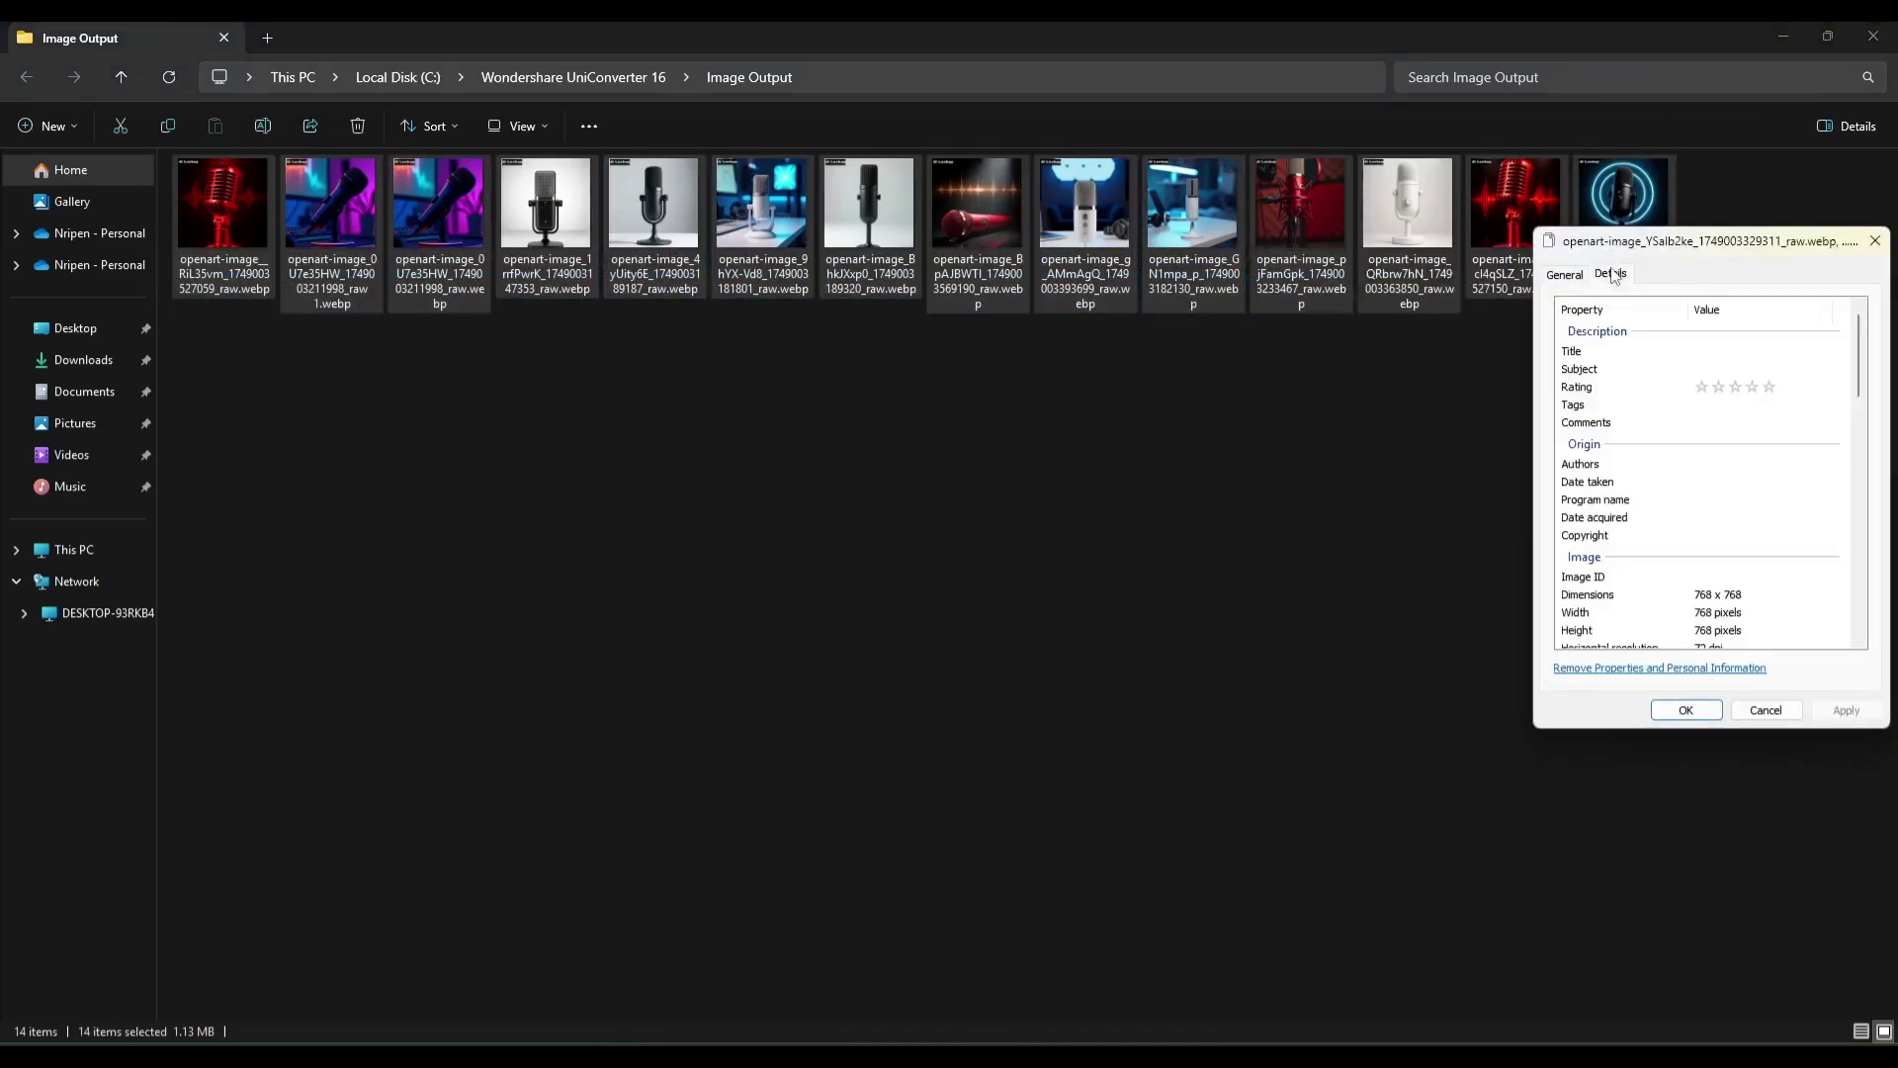
scroll(1762, 561, "down", 1)
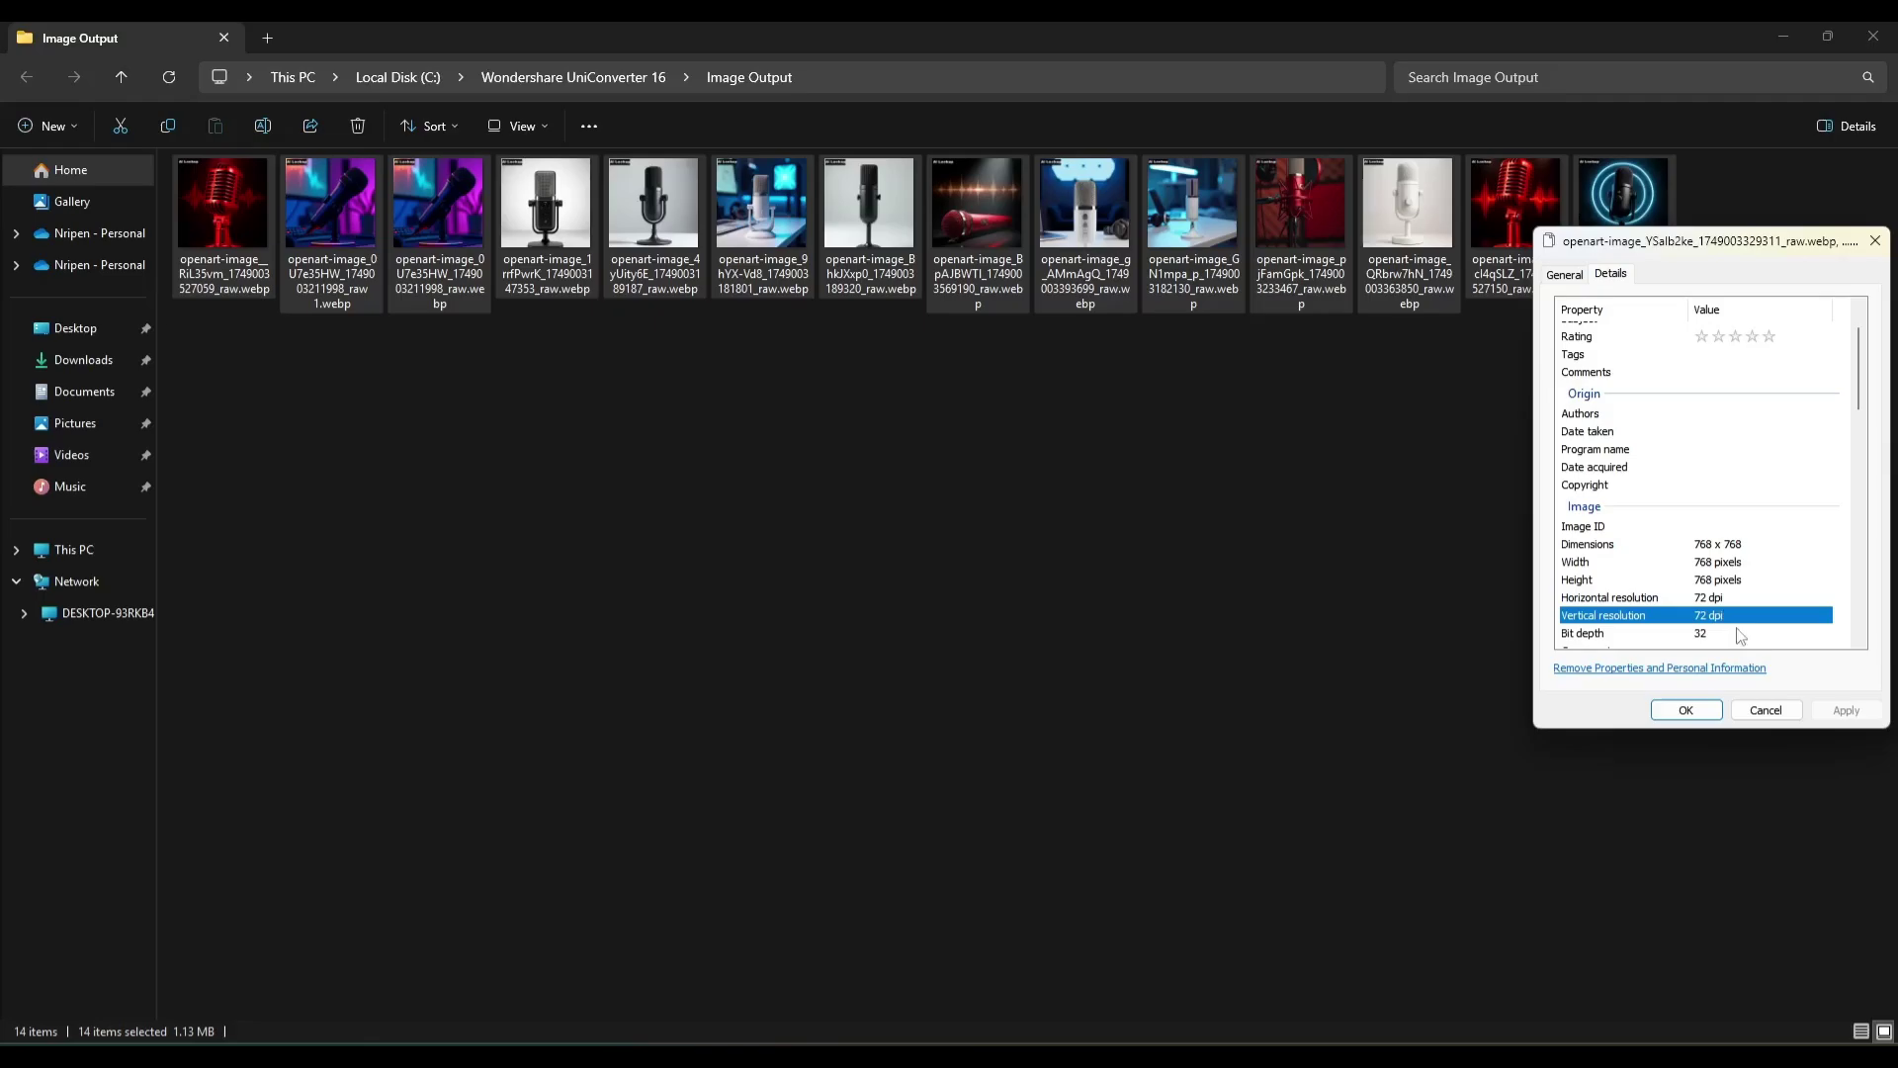
left_click(1775, 707)
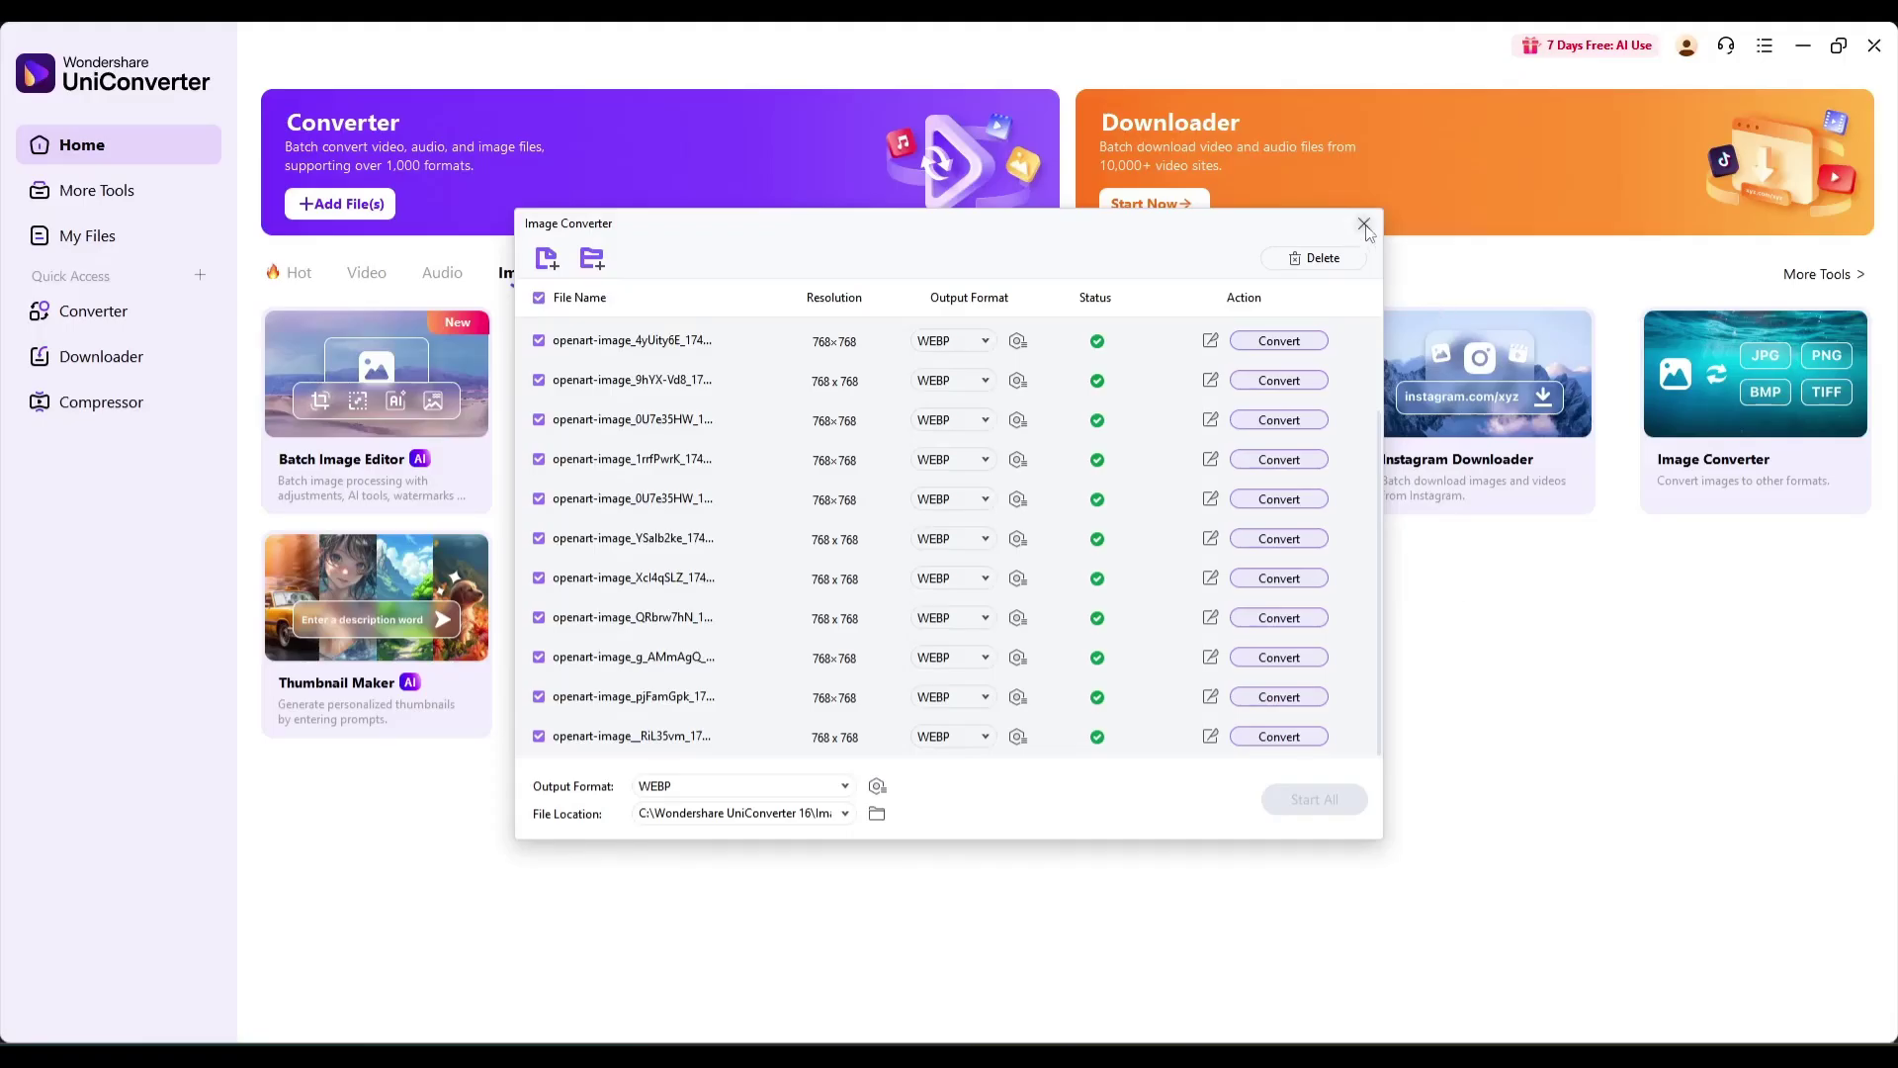
- Close the Image Converter and switch the home page from Video to Audio tools
left_click(1363, 225)
left_click(360, 271)
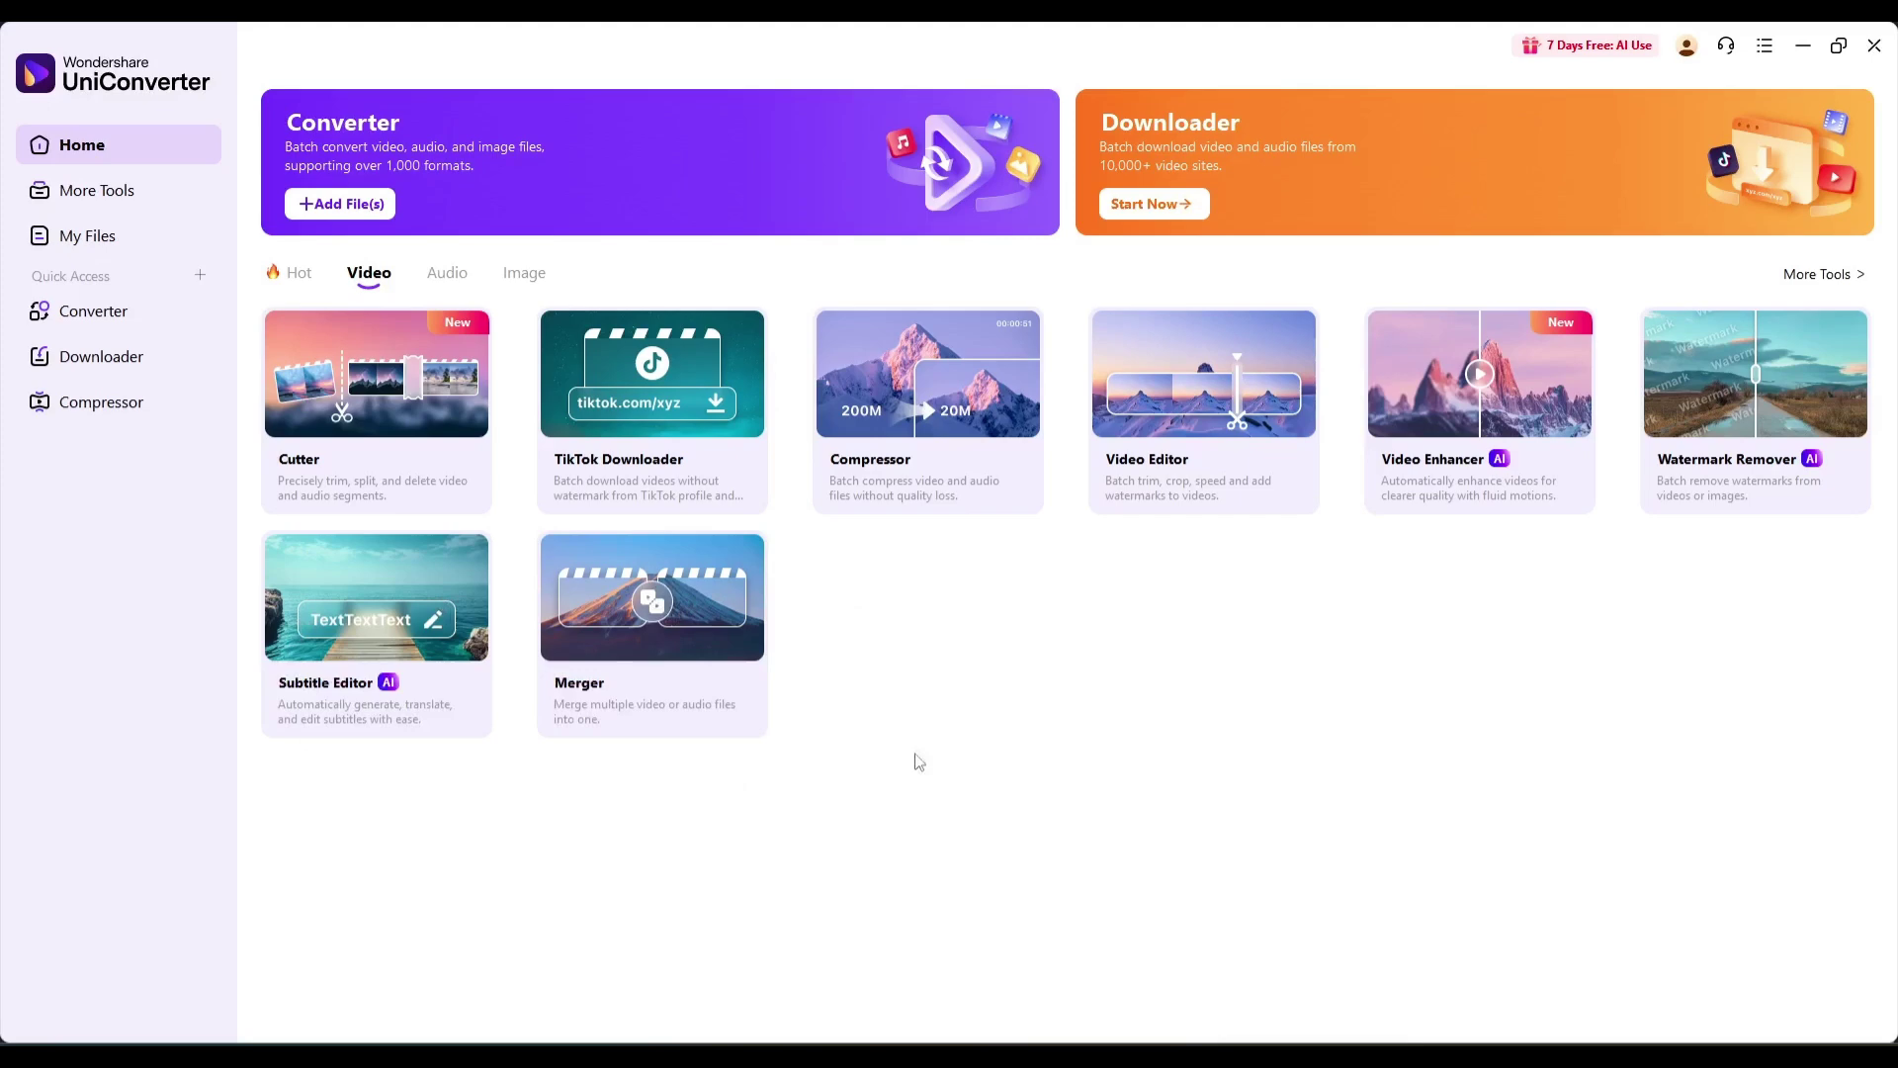
left_click(441, 282)
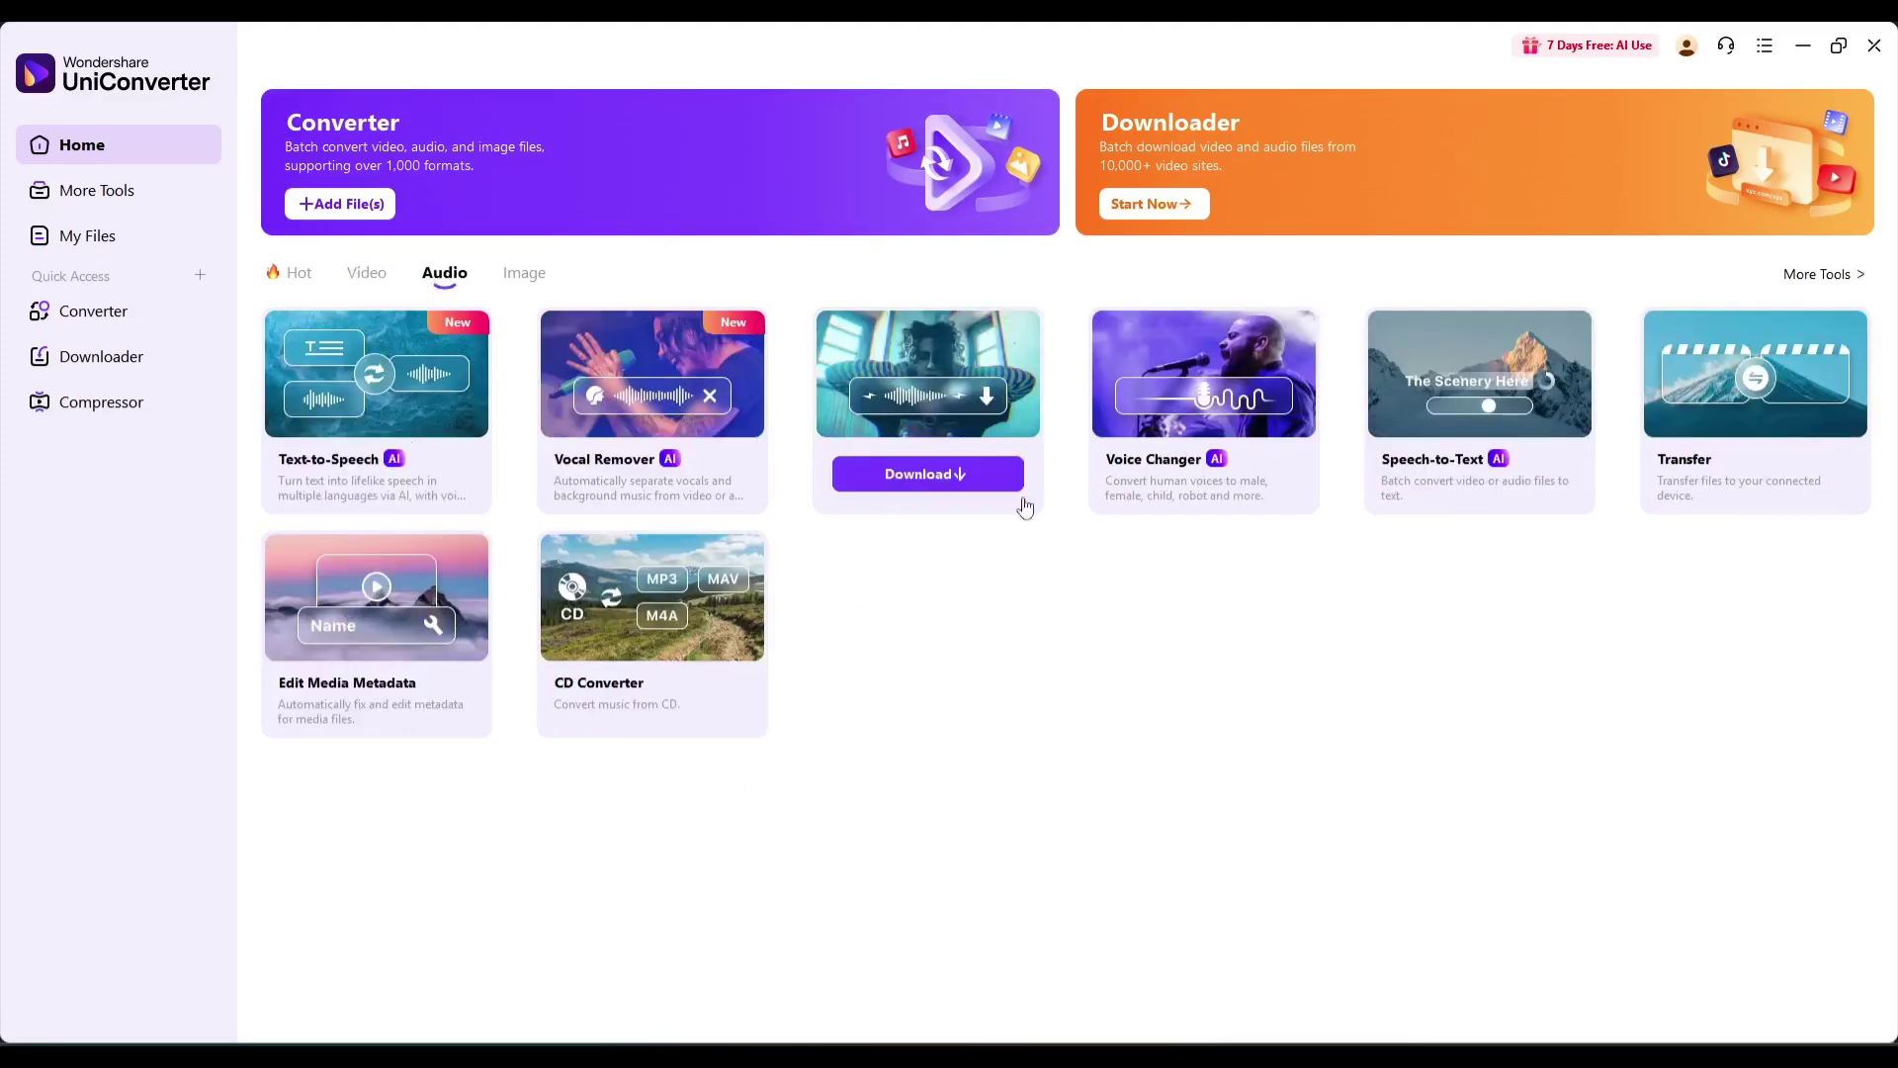
- Paste the intro paragraph into Text-to-Speech and filter voices to the Narration scenario
left_click(668, 349)
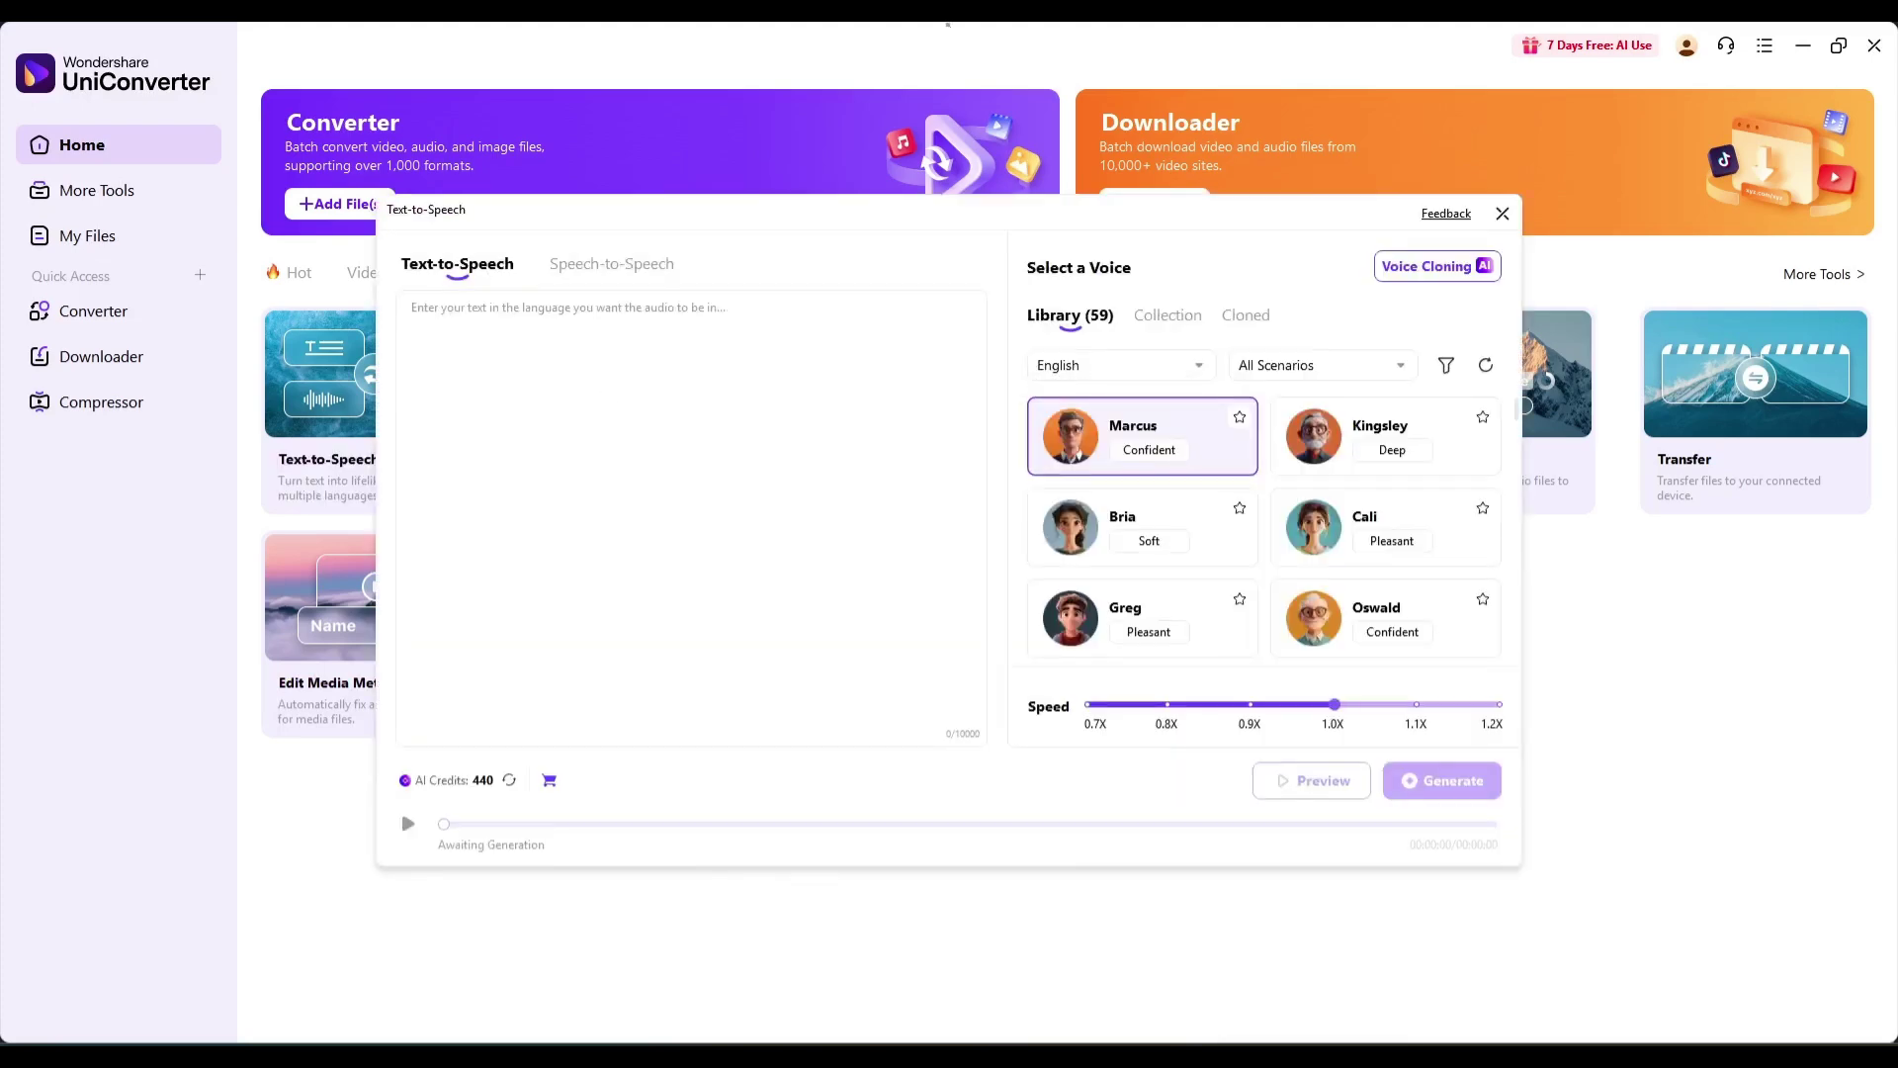
type("Ever feel like you're drowning in unedited images, struggling with watermarks, or wasting hours fixing audio for your podcast or social media?  What if I told you there's a way to batch-edit 100 images in seconds... or turn a blog post into a podcast with just one click? Yes, all of these are now possible with just a single tool. And today, I am gonna share the tool with you. So, without further ado, let's dive in.")
left_click(1121, 365)
left_click(1320, 365)
left_click(1269, 426)
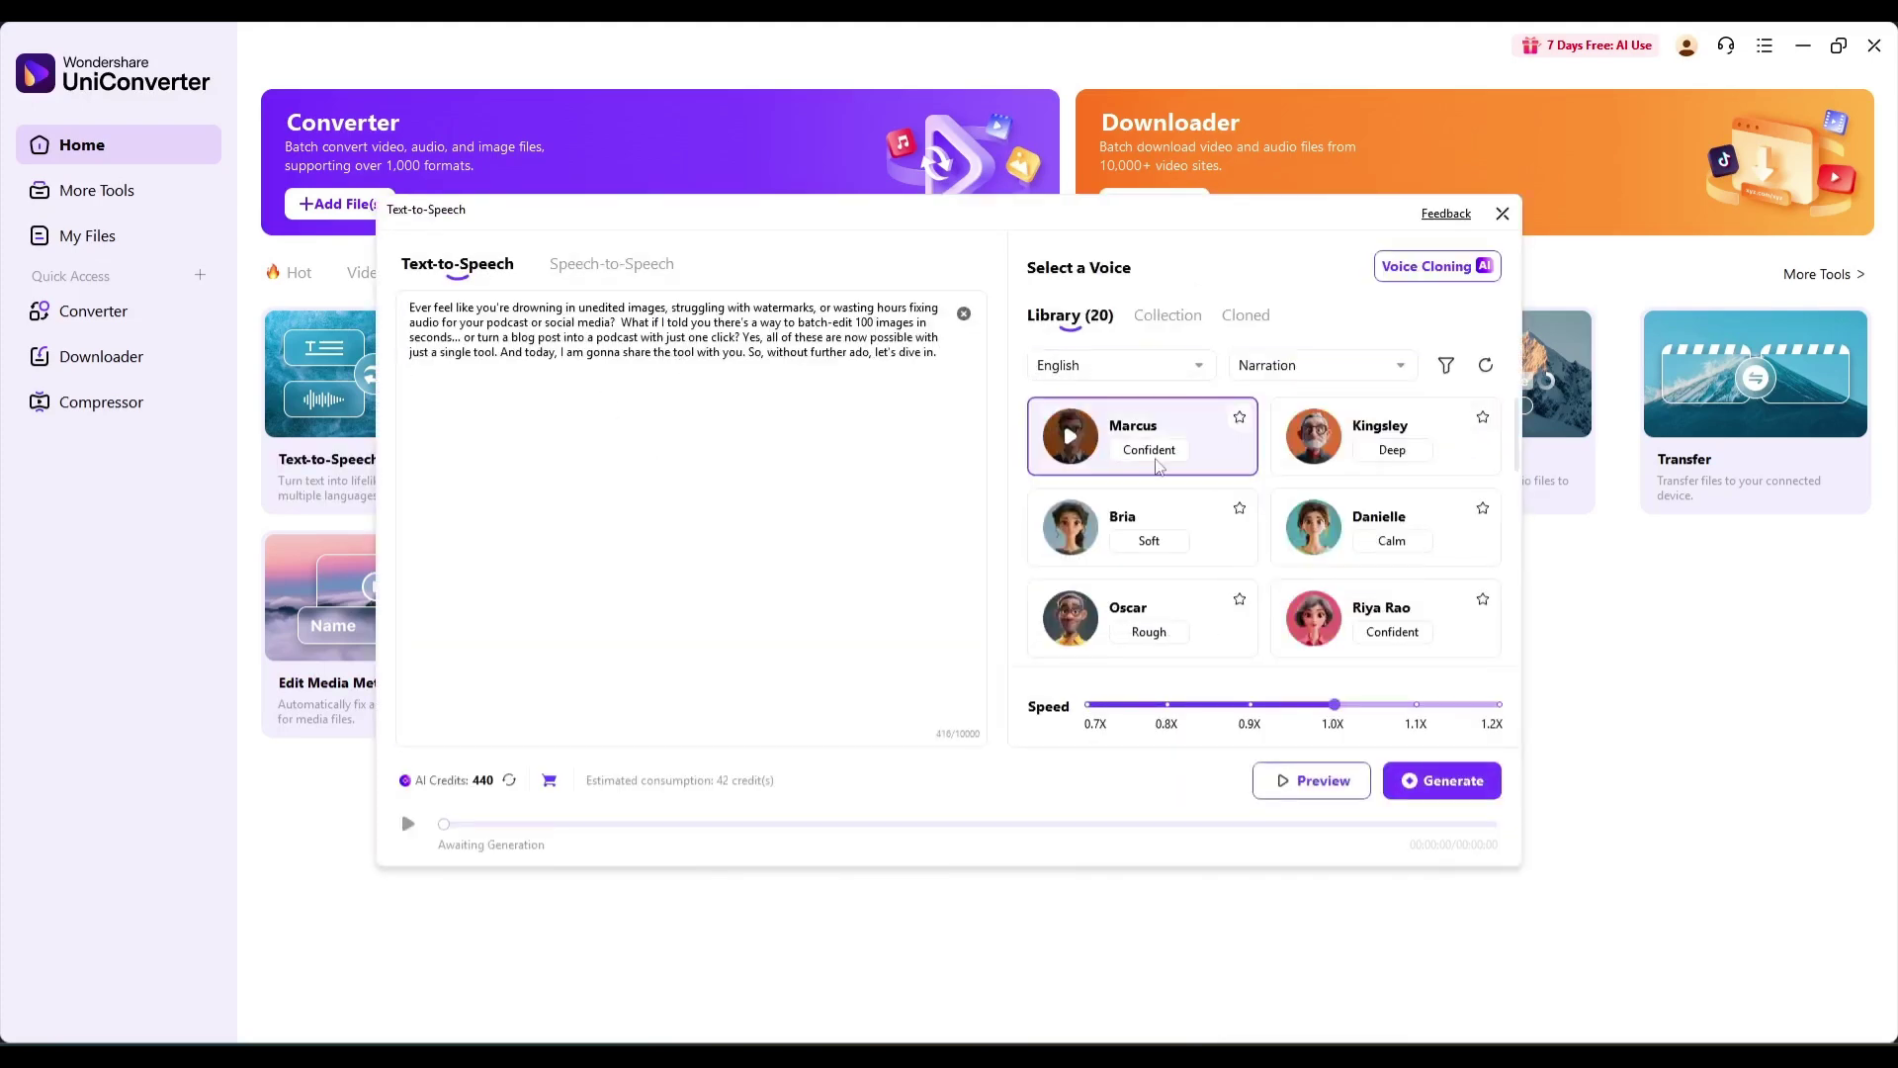
scroll(1067, 501, "down", 2)
scroll(1080, 514, "up", 2)
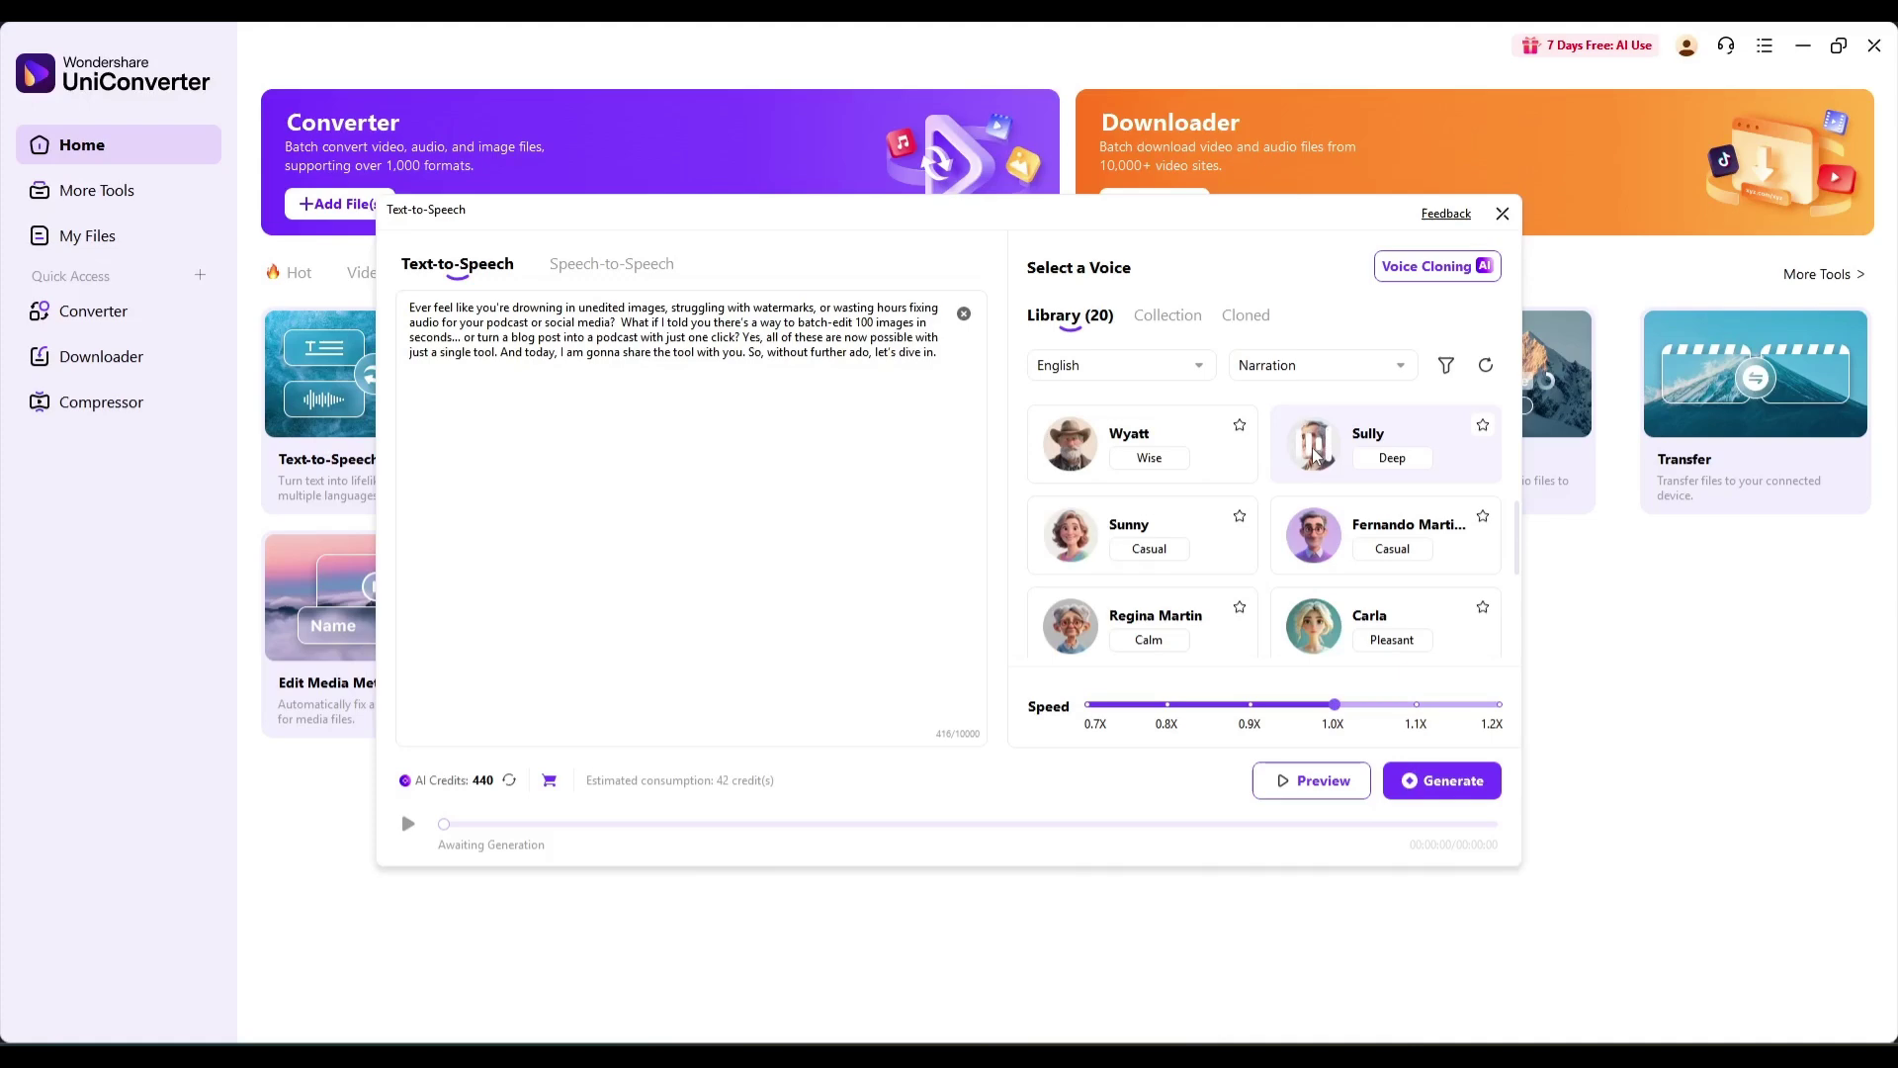
- Choose the Sully voice, check Voice Cloning, and preview the narration
left_click(1341, 439)
left_click(1460, 268)
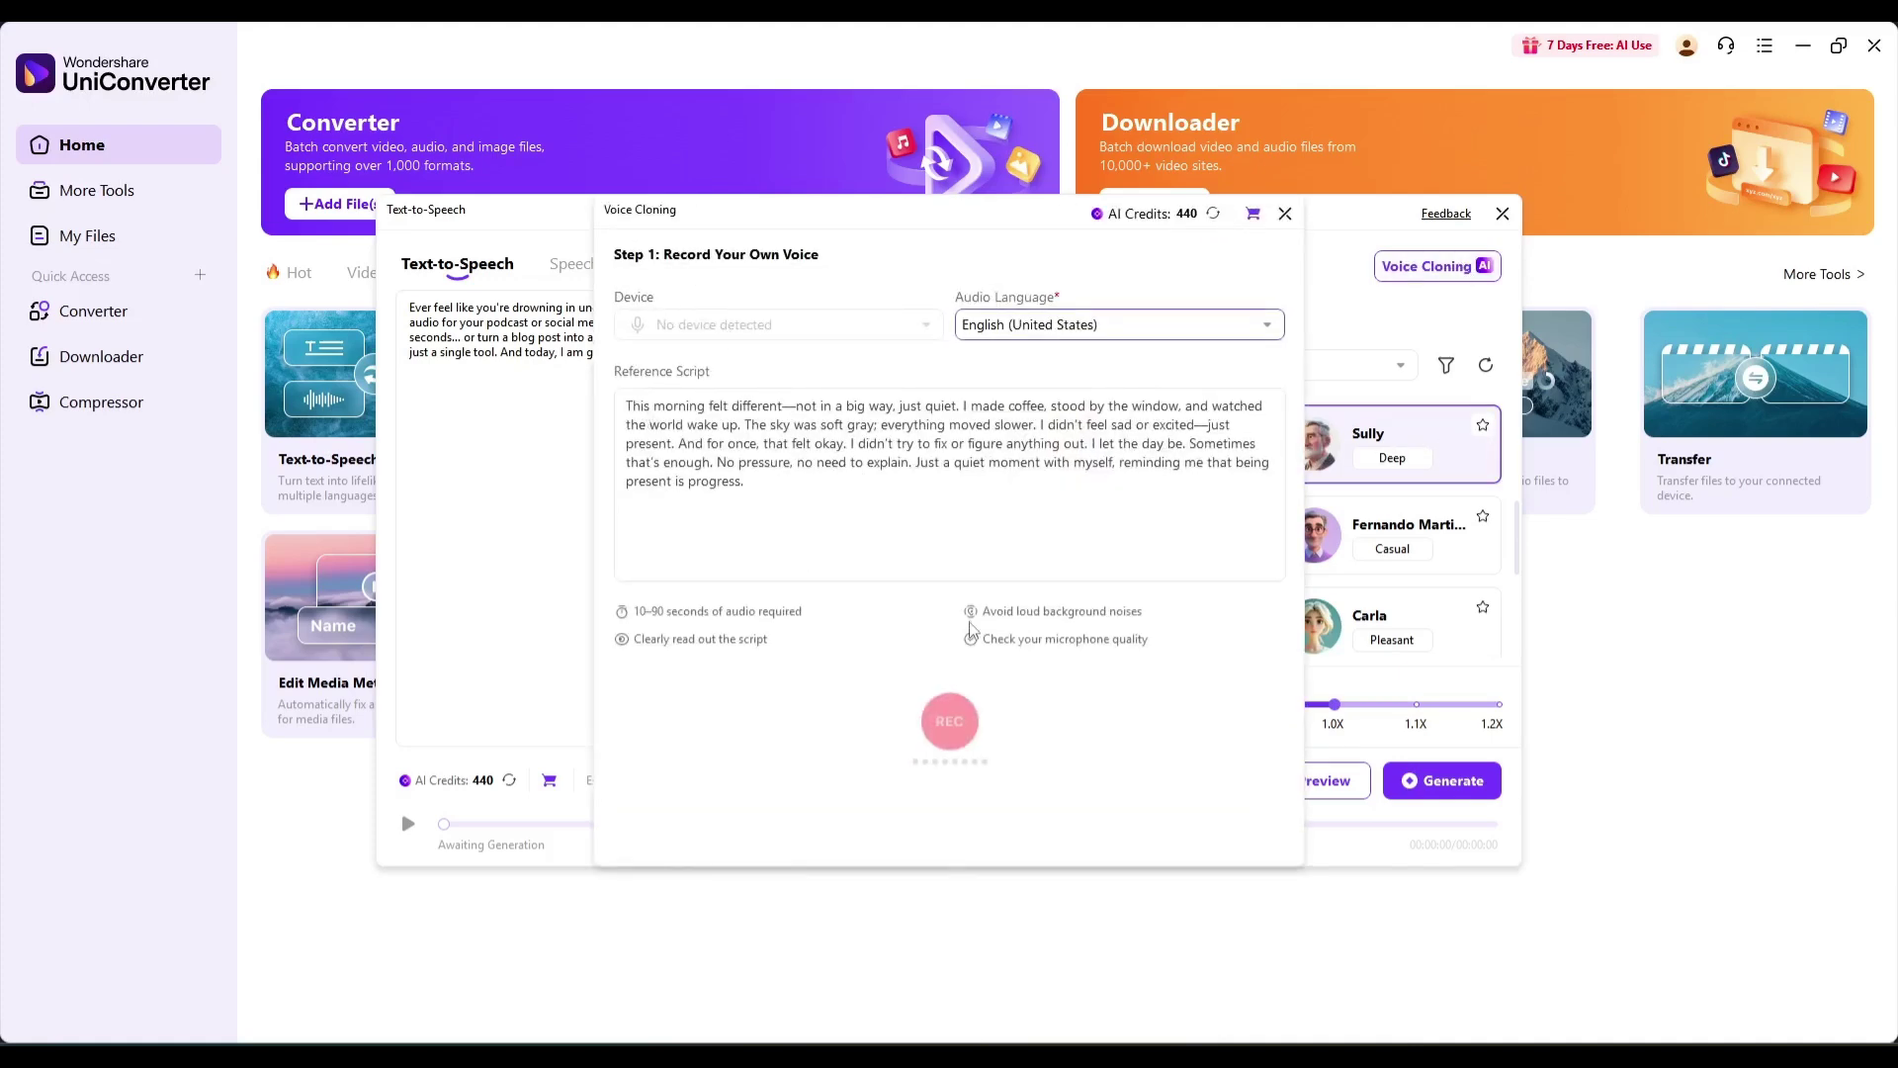
left_click(1285, 216)
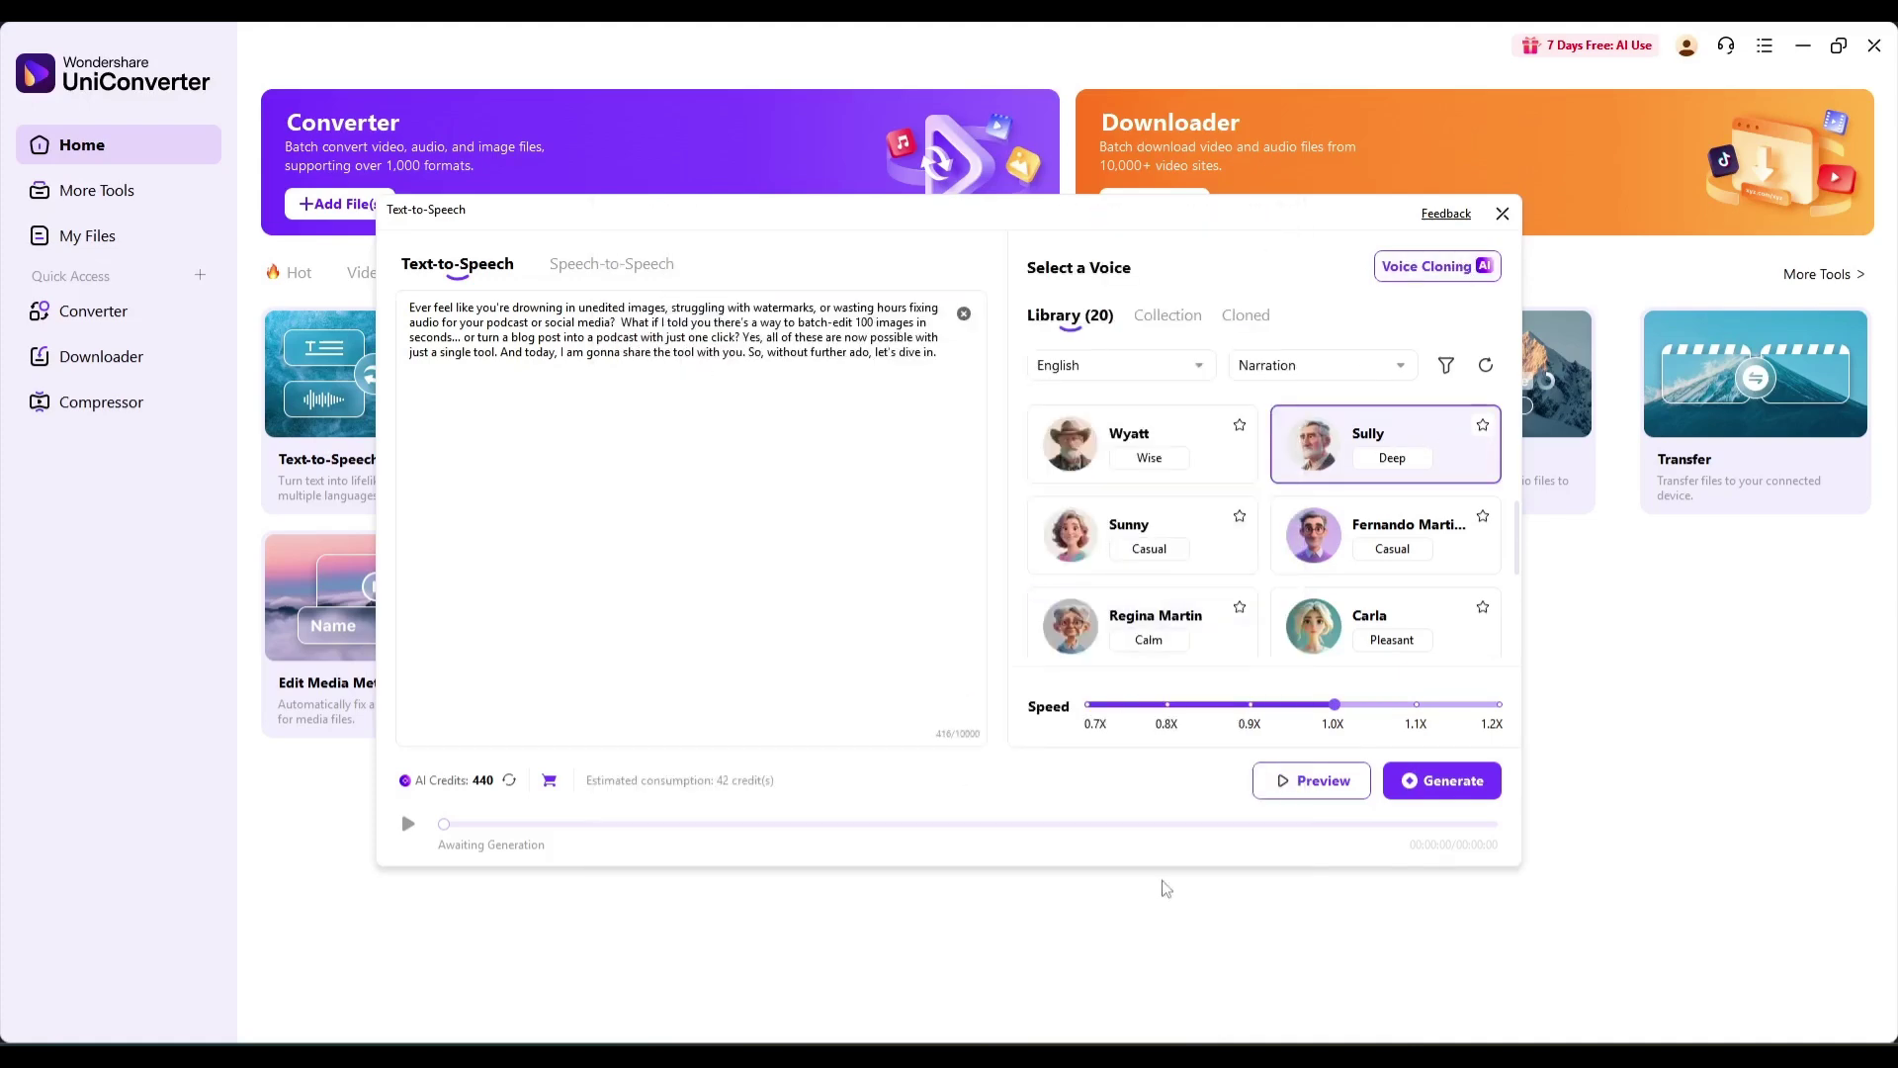
left_click(1313, 781)
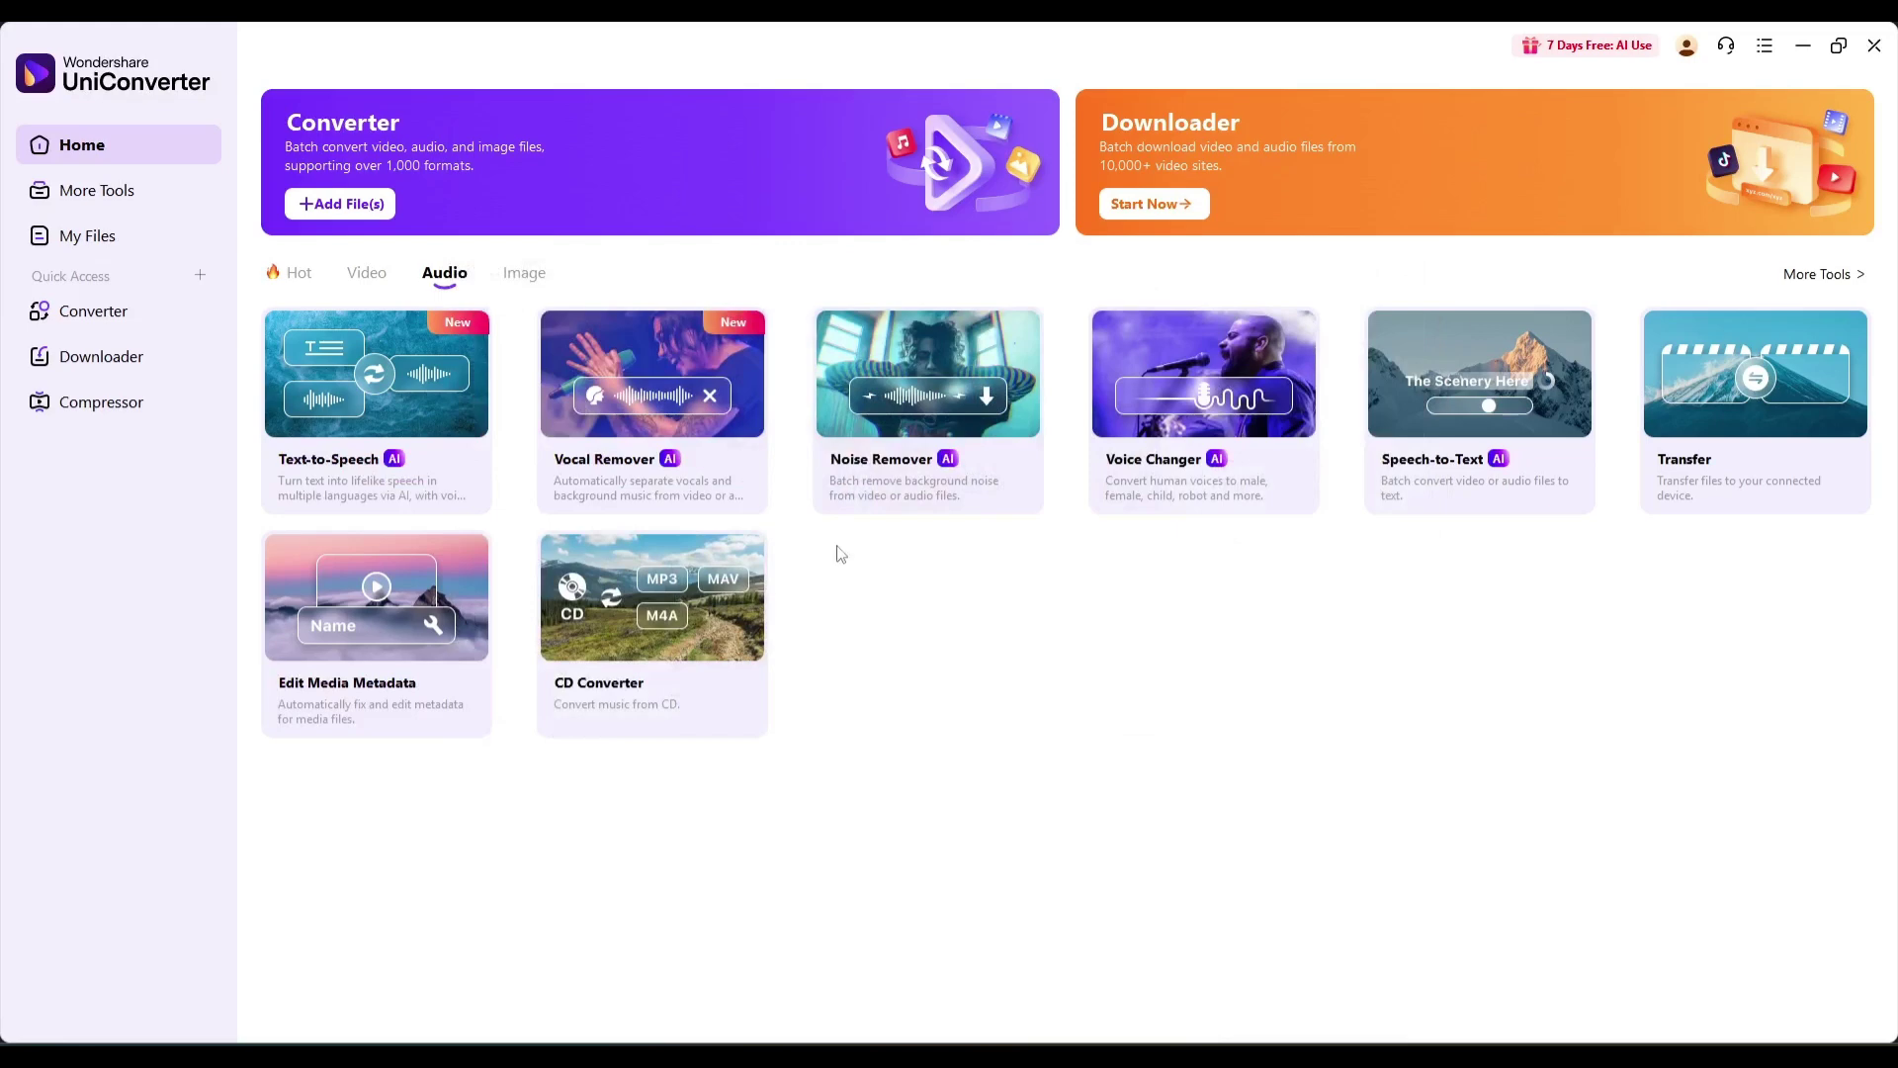
mouse_move(375, 374)
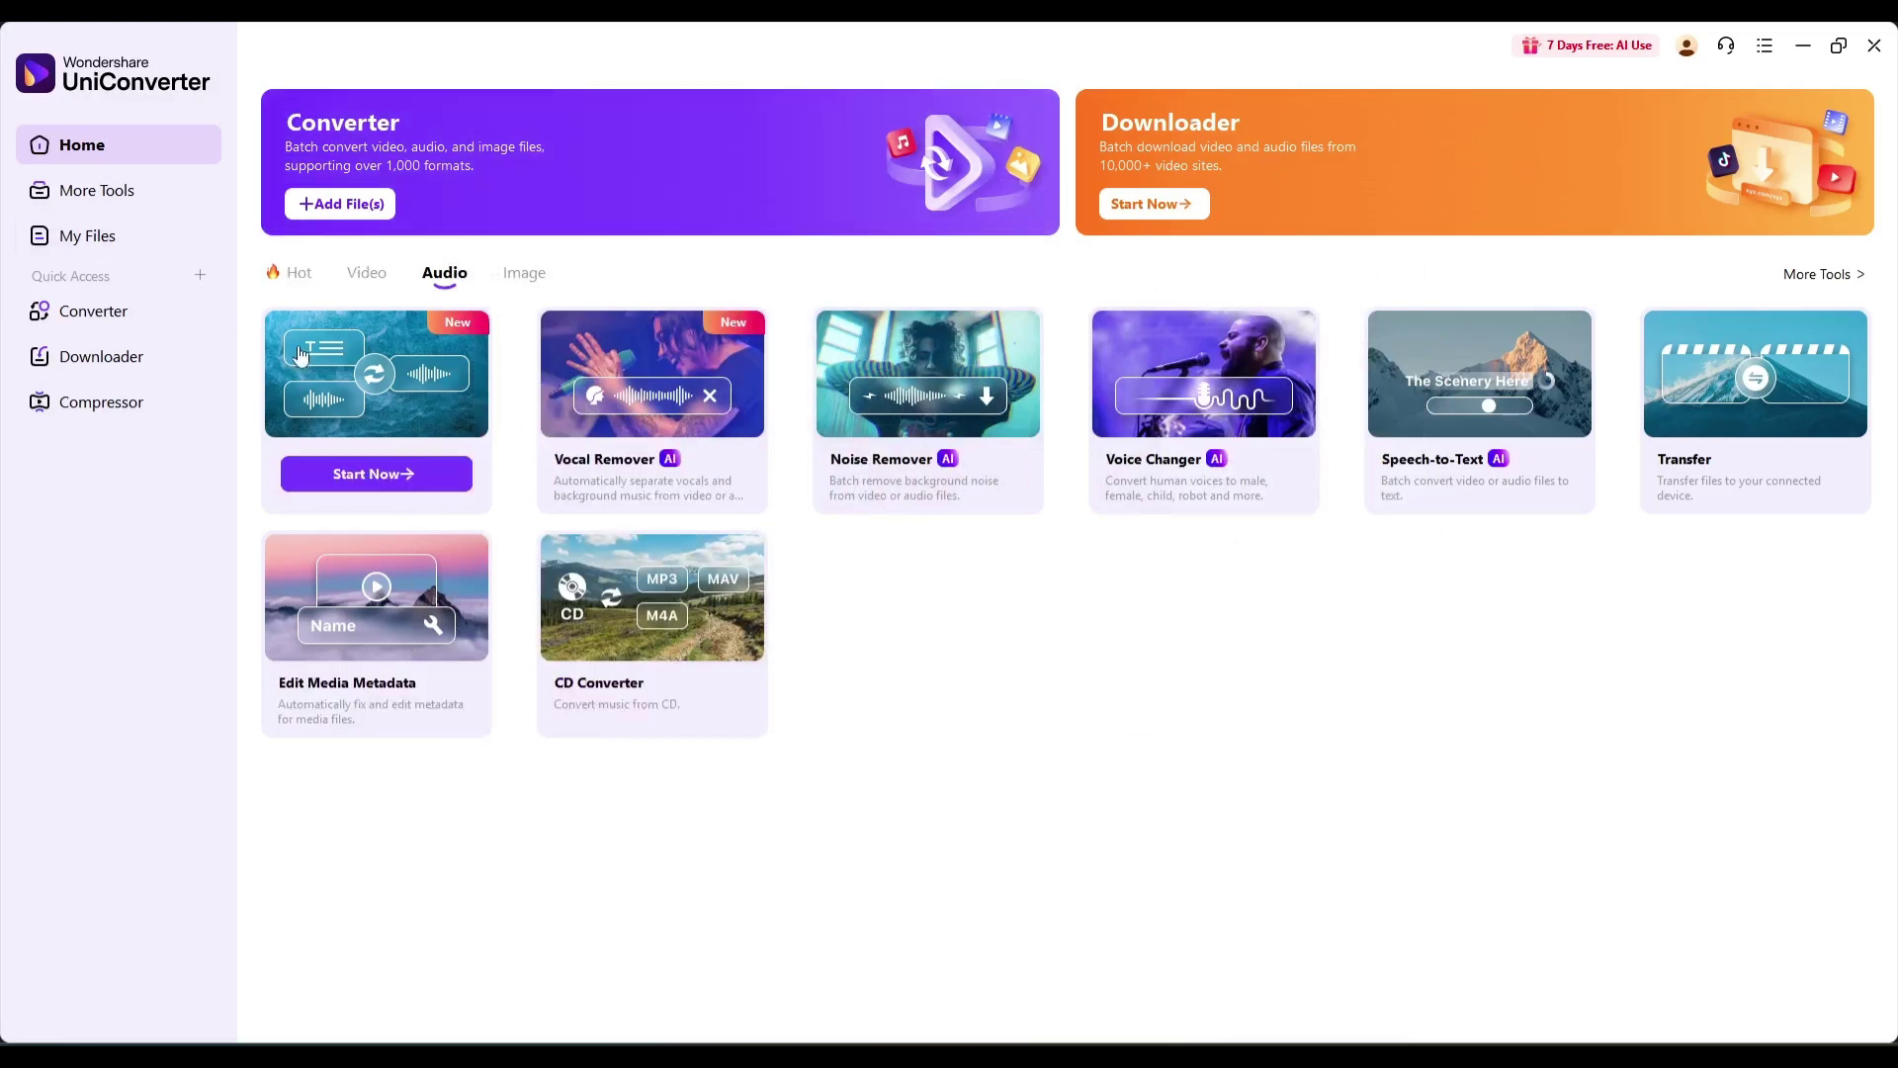
- Open More Tools and browse its Recently and Hot tabs
left_click(98, 191)
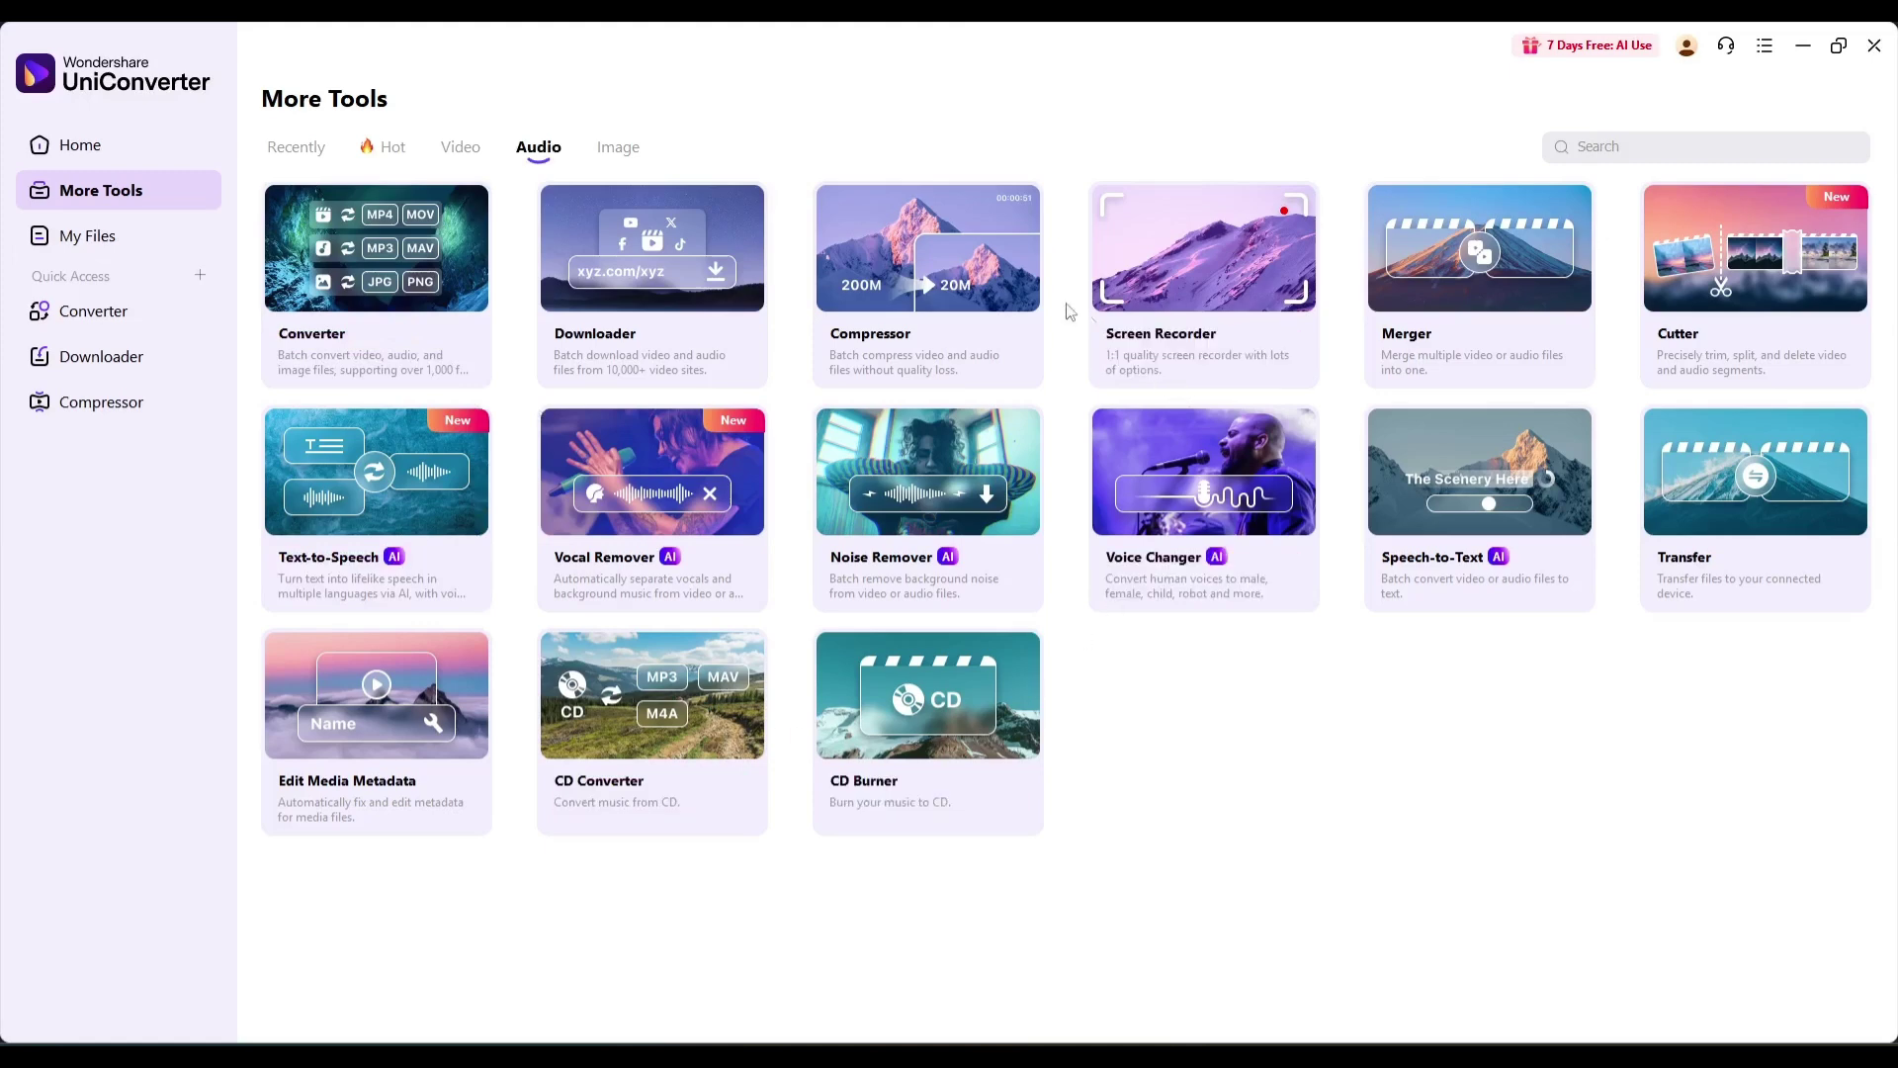
left_click(324, 154)
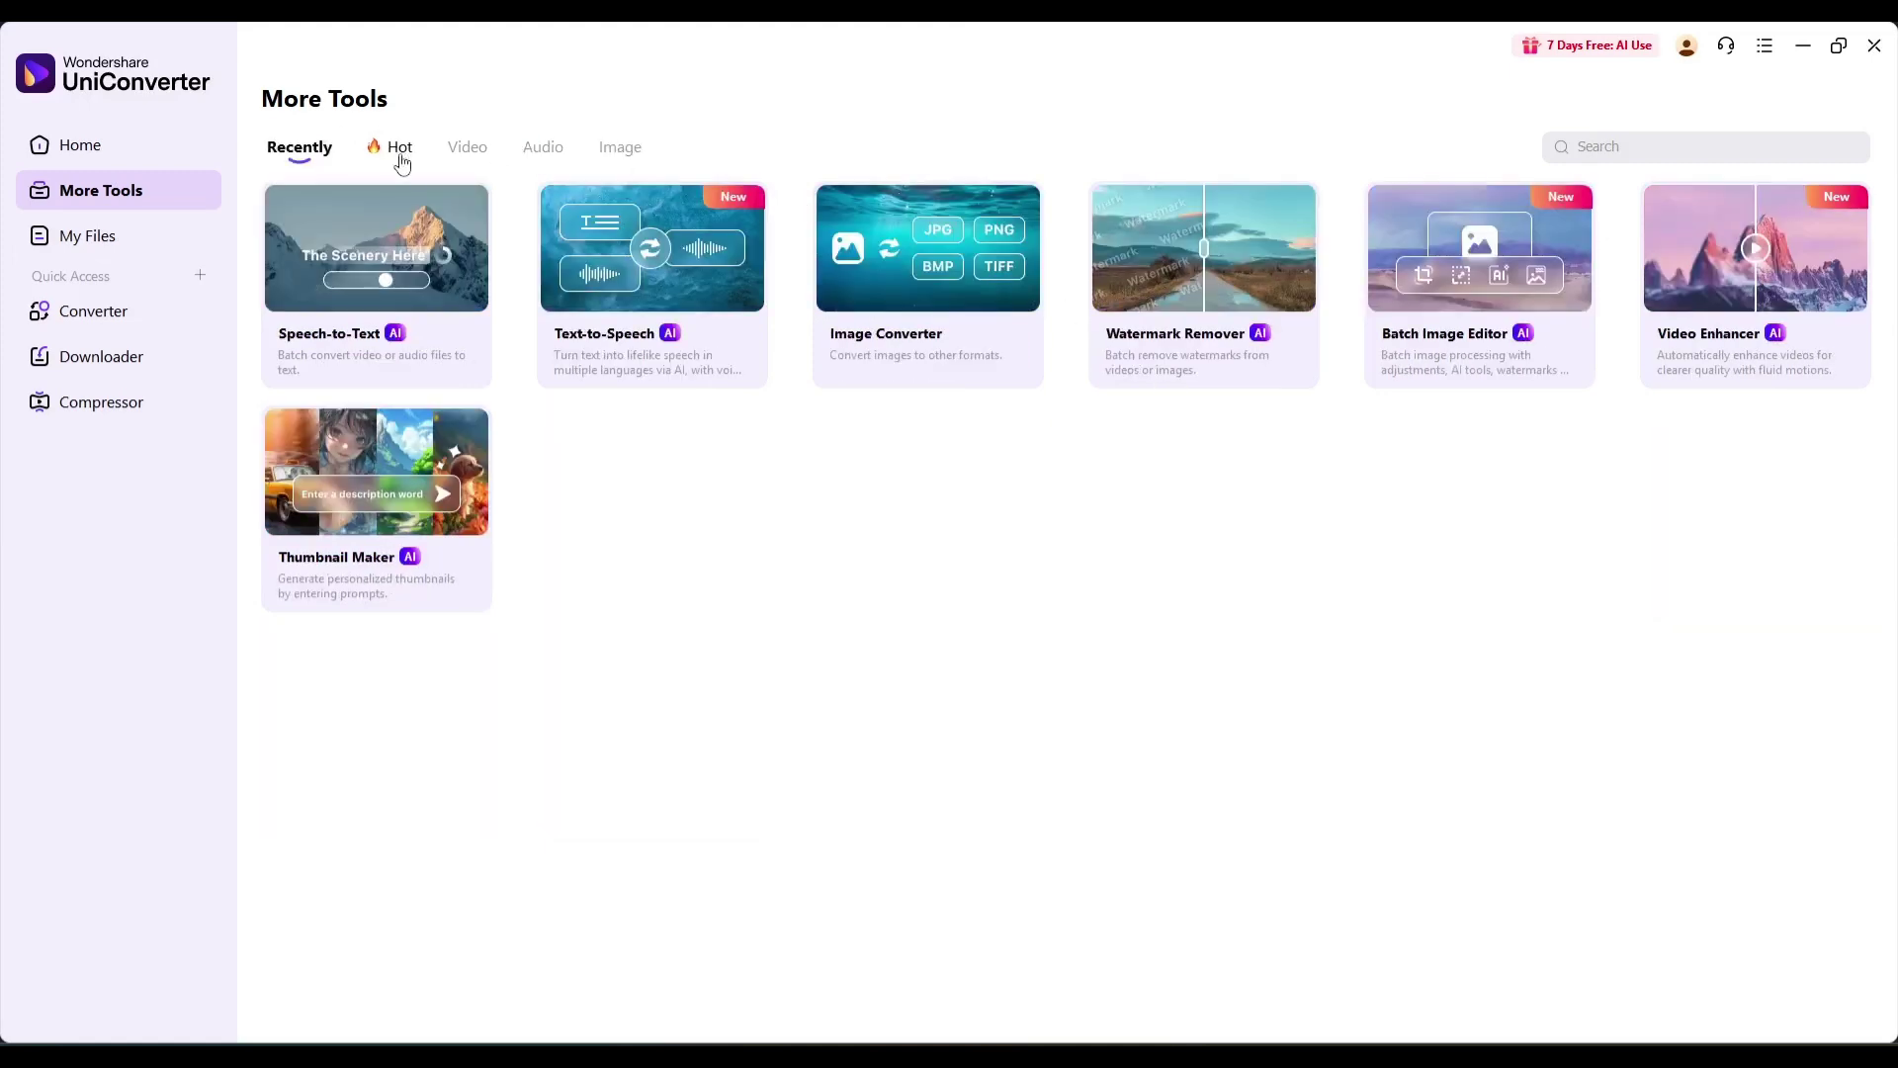
left_click(399, 155)
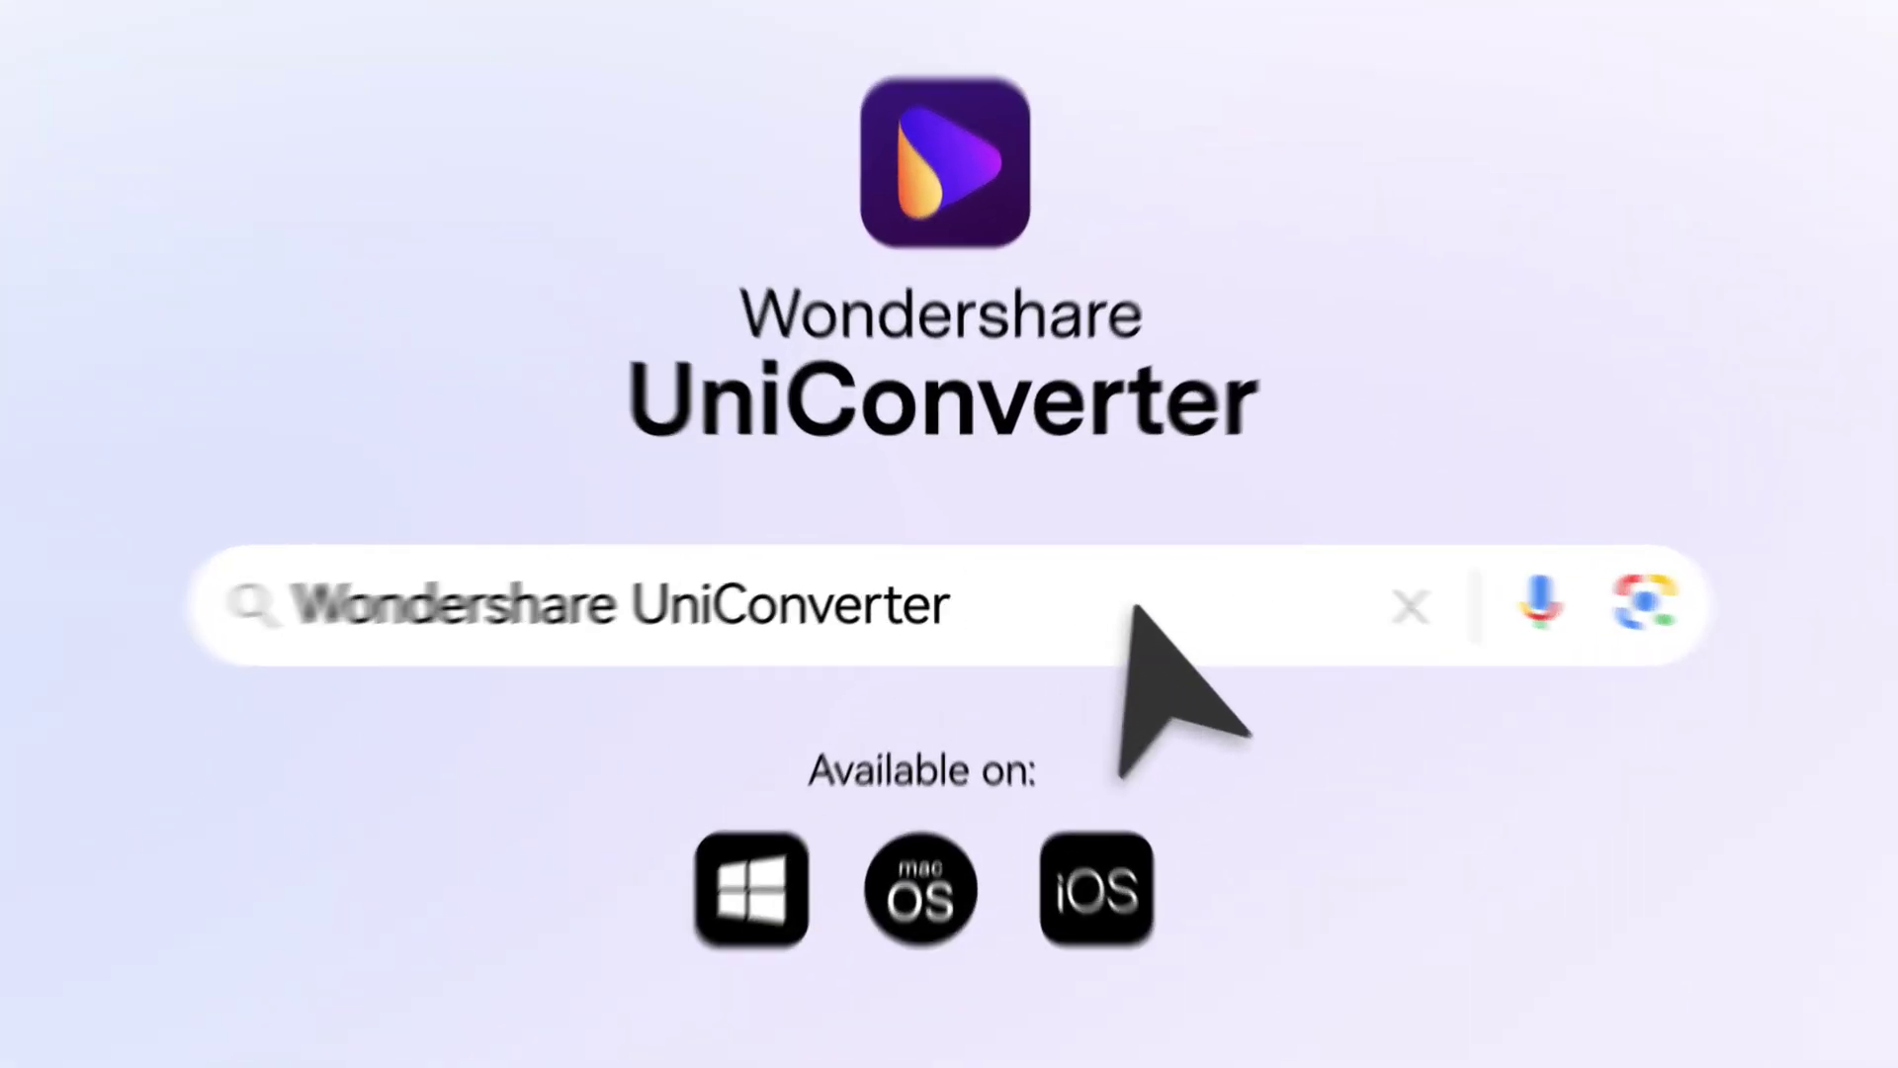
scroll(1396, 772, "up", 2)
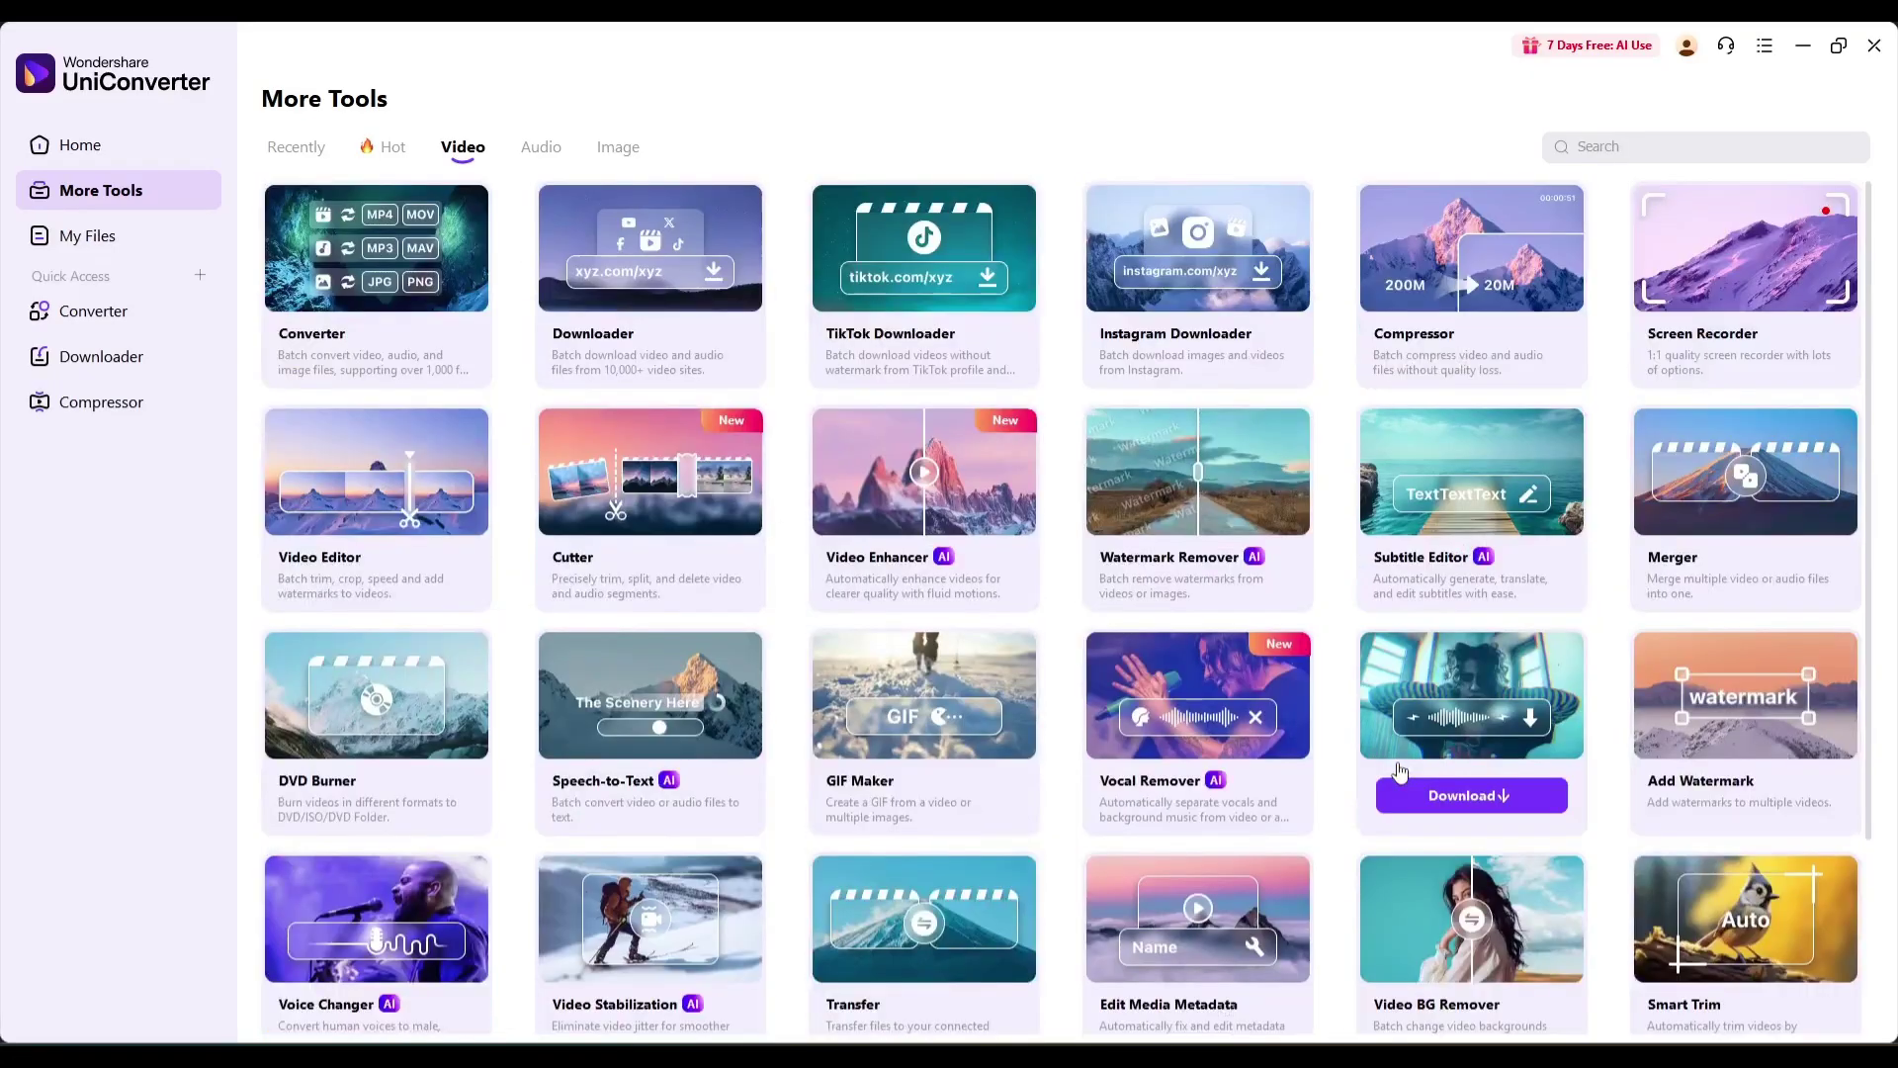